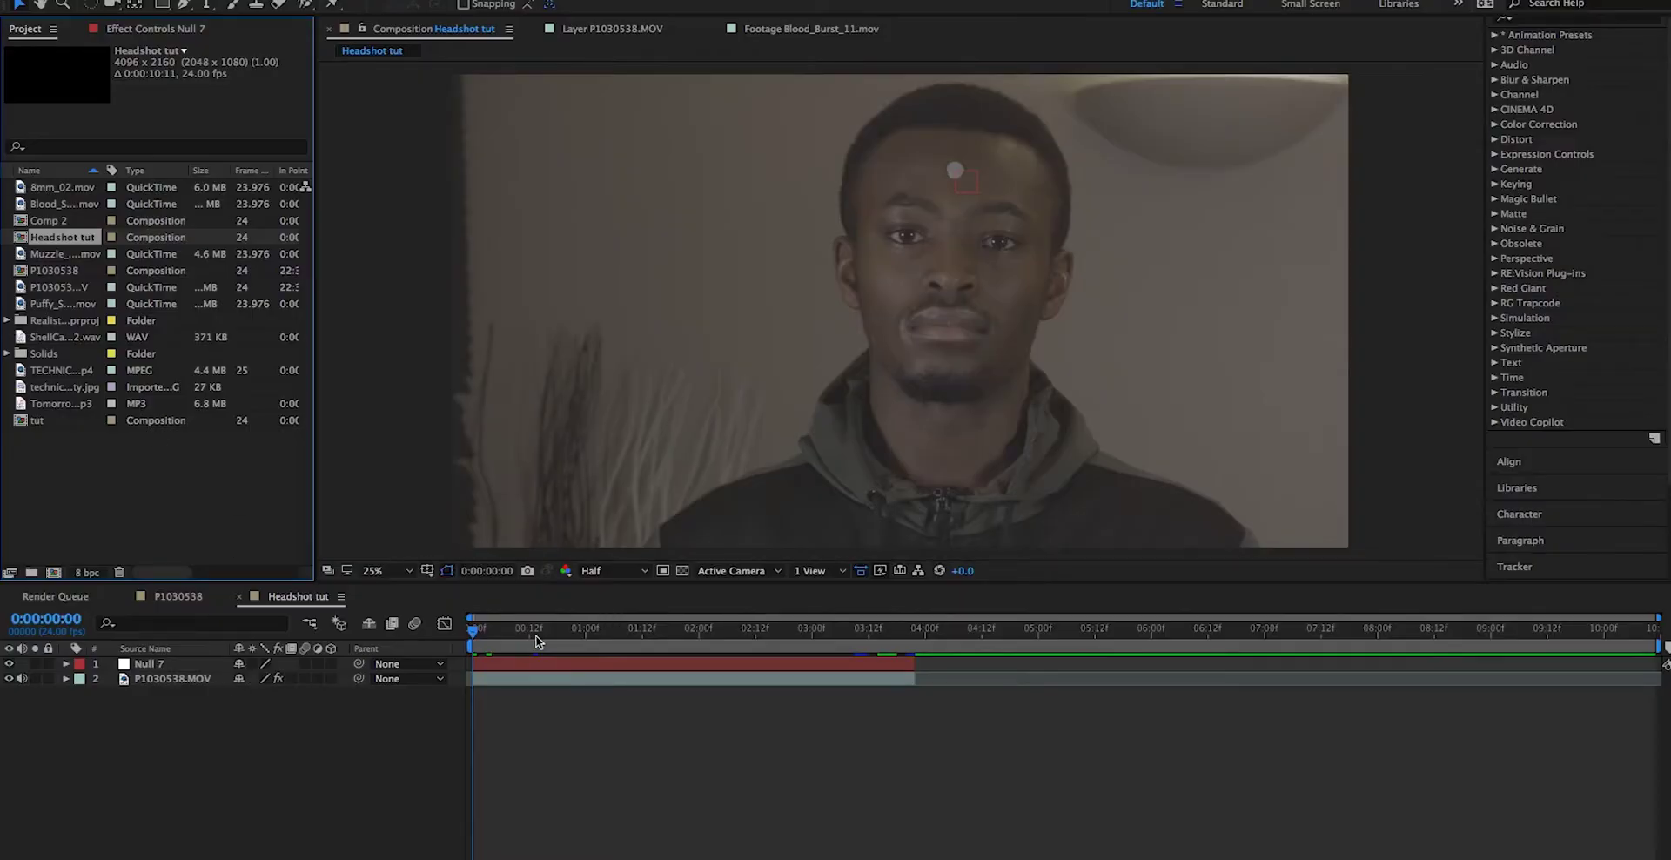
Step: Scrub the Headshot tut composition from its start and examine the tracked motion path of Null 7
mouse_move(474, 628)
mouse_down()
mouse_move(641, 654)
mouse_move(454, 624)
mouse_move(664, 632)
mouse_move(839, 607)
mouse_move(500, 622)
mouse_move(463, 639)
mouse_up()
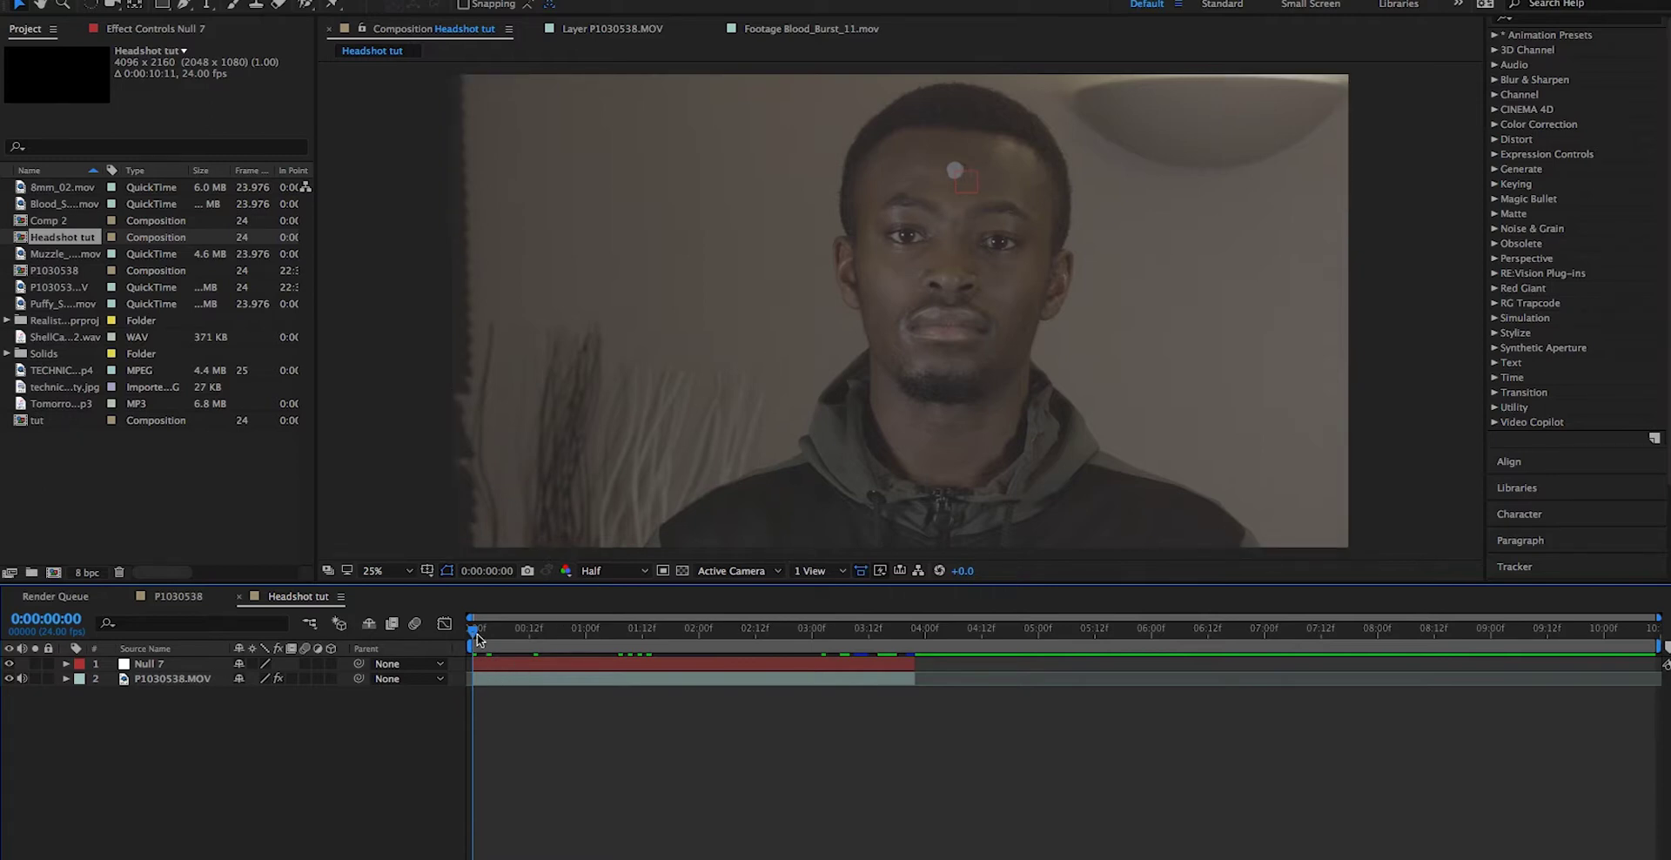
mouse_move(477, 640)
mouse_down()
mouse_move(549, 633)
mouse_move(449, 648)
mouse_up()
click(165, 667)
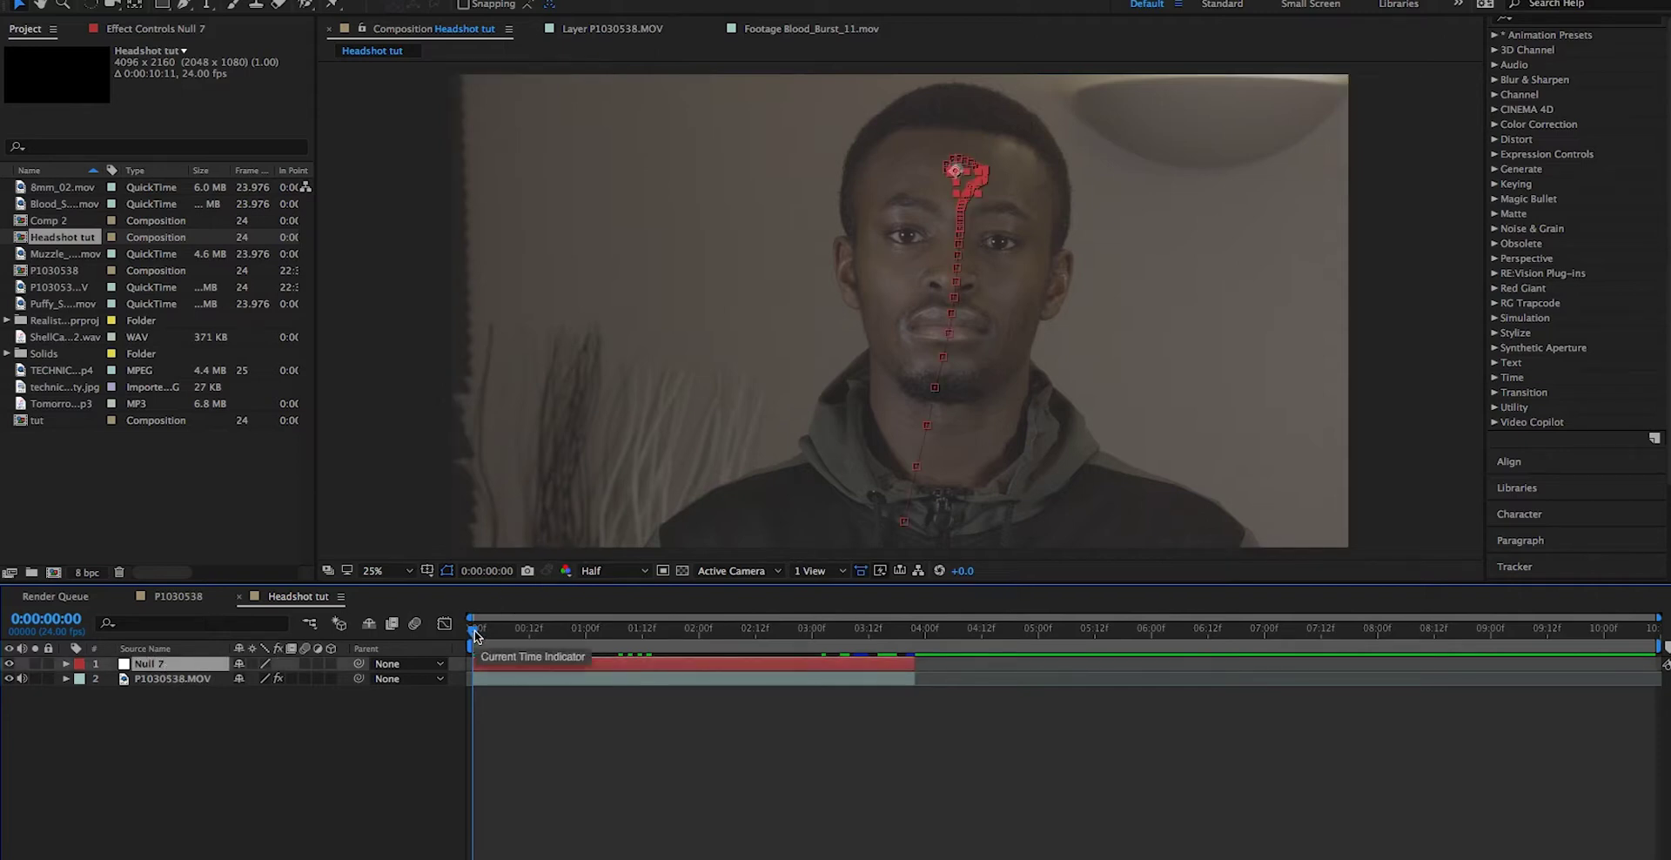
mouse_move(475, 633)
mouse_down()
mouse_move(517, 627)
mouse_move(472, 629)
mouse_up()
Step: Find the bullet wound JPG in the project's subfolder and add it as the uppermost layer of the Headshot tut composition
click(63, 206)
click(60, 223)
click(59, 240)
click(59, 291)
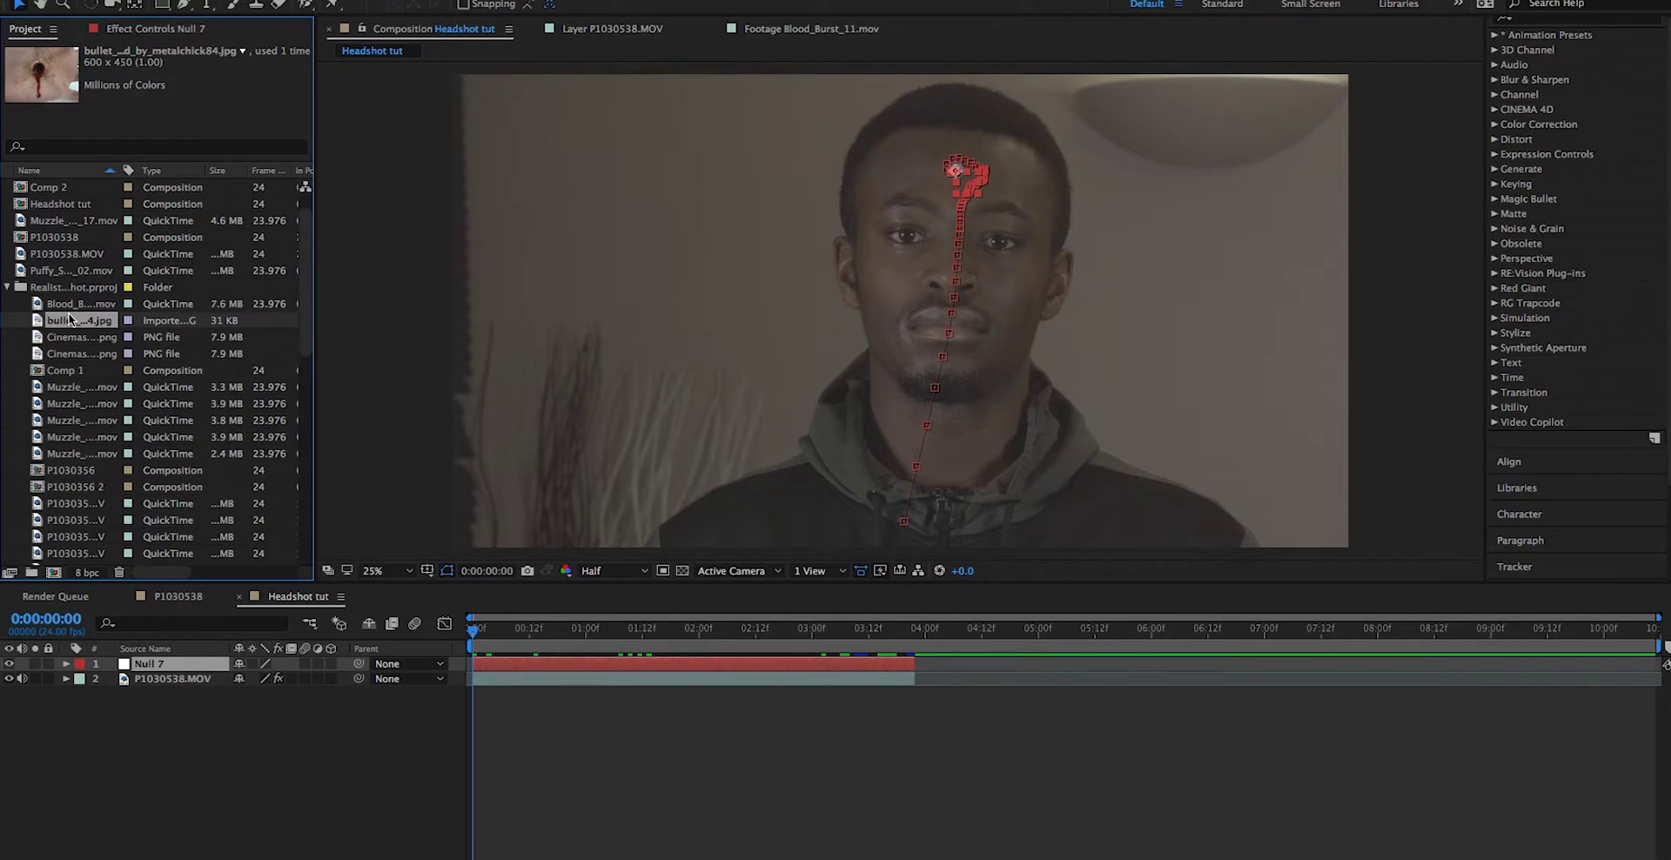
drag(68, 314, 139, 659)
key(ctrl+slash)
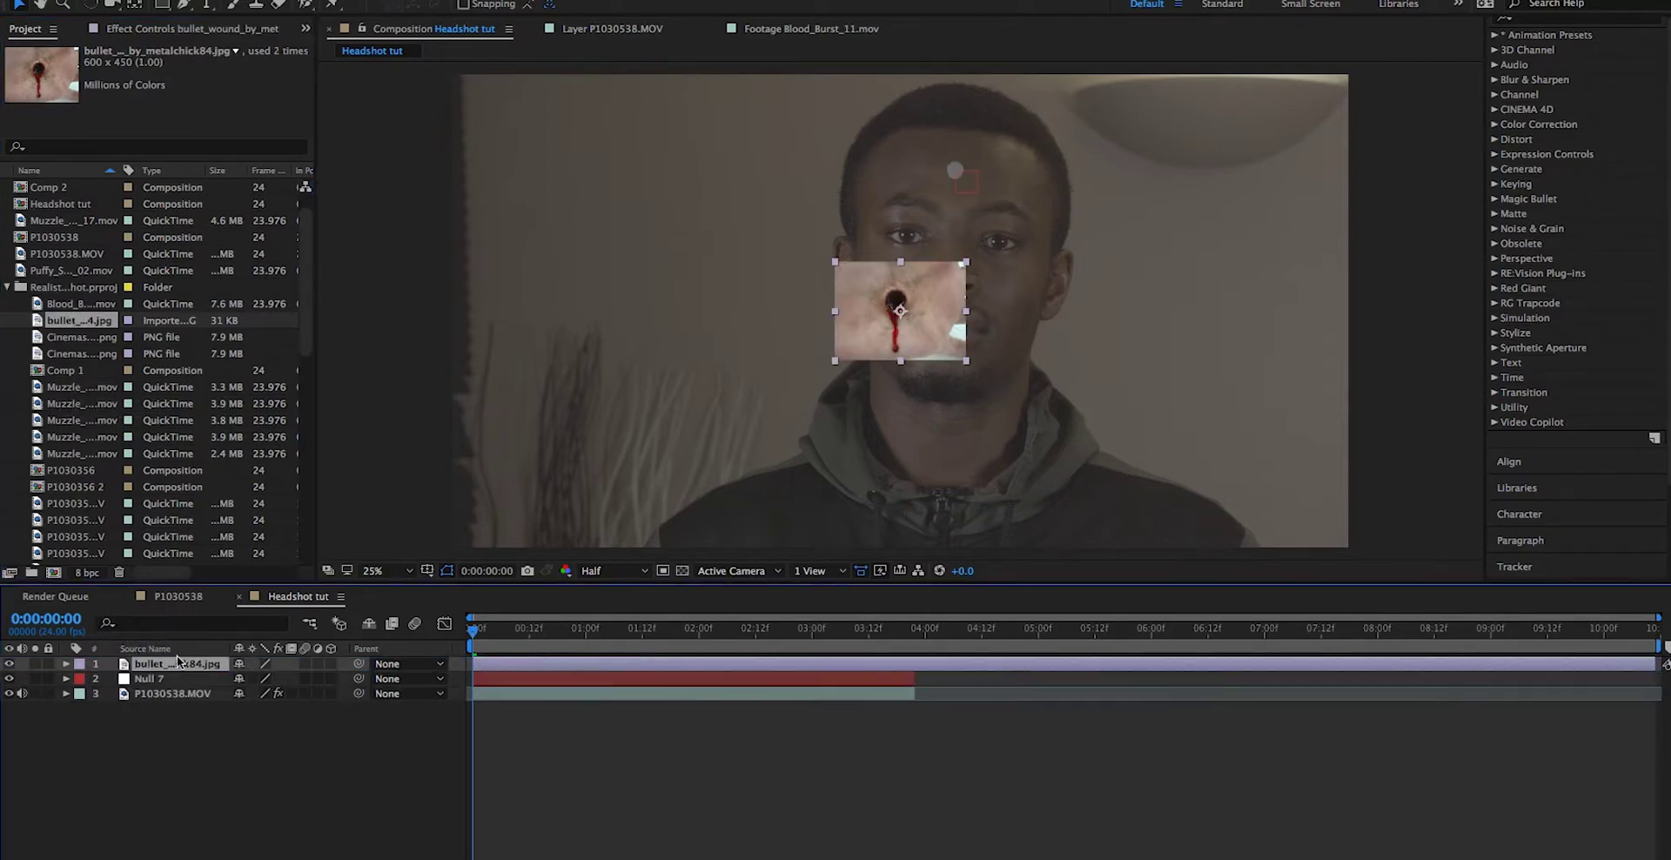
click(7, 287)
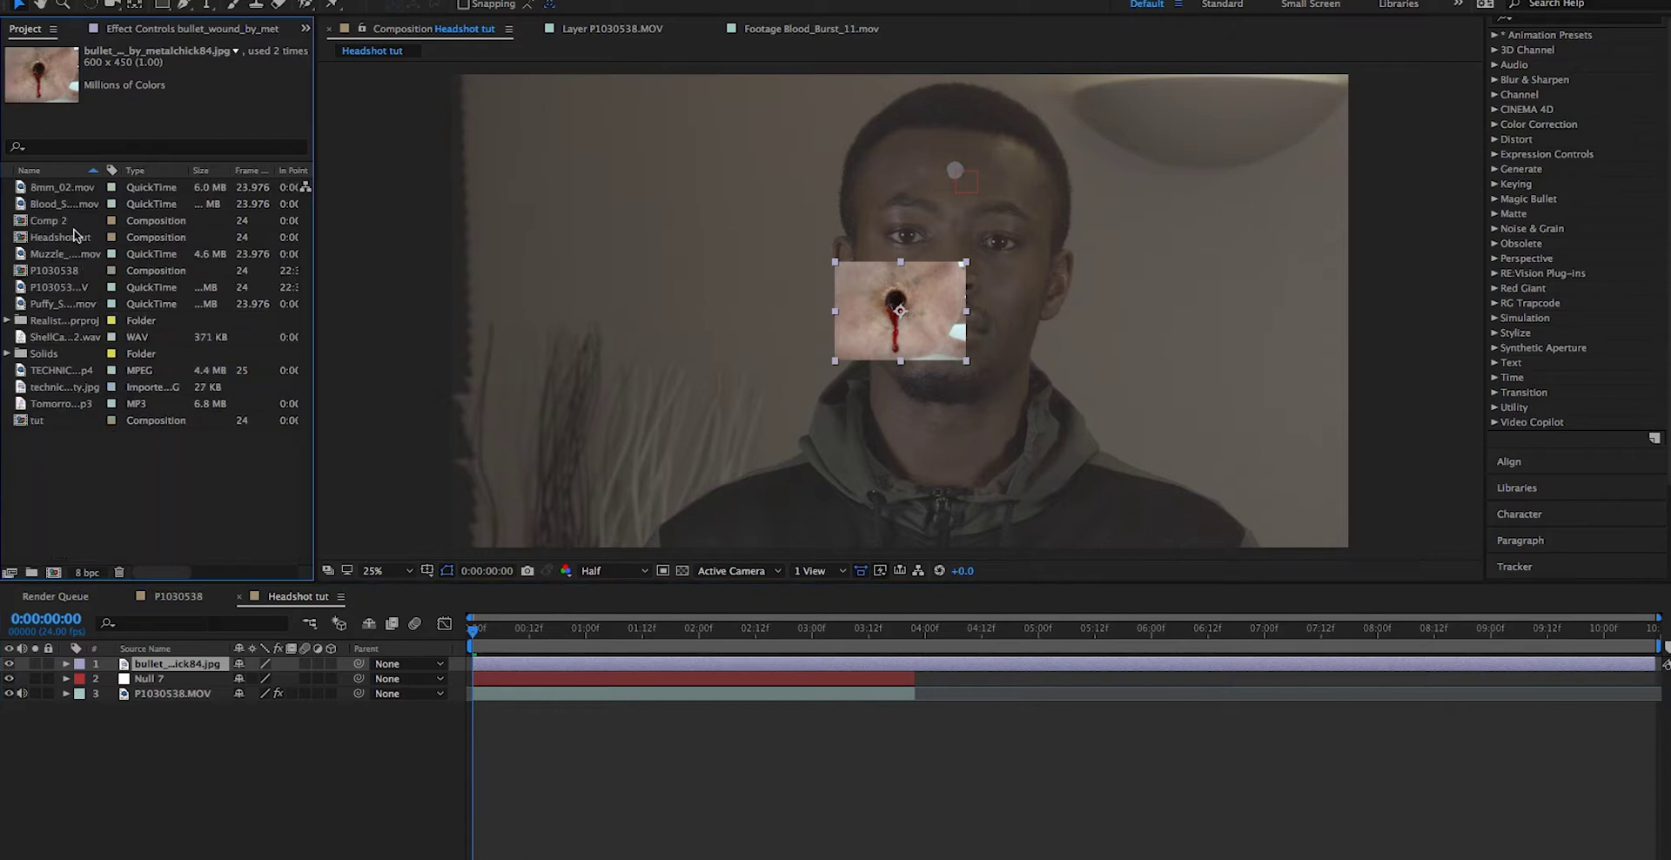
Step: Draw a closed Pen tool mask tightly around the round bullet hole in the wound image, leaving out the blood drip
click(929, 307)
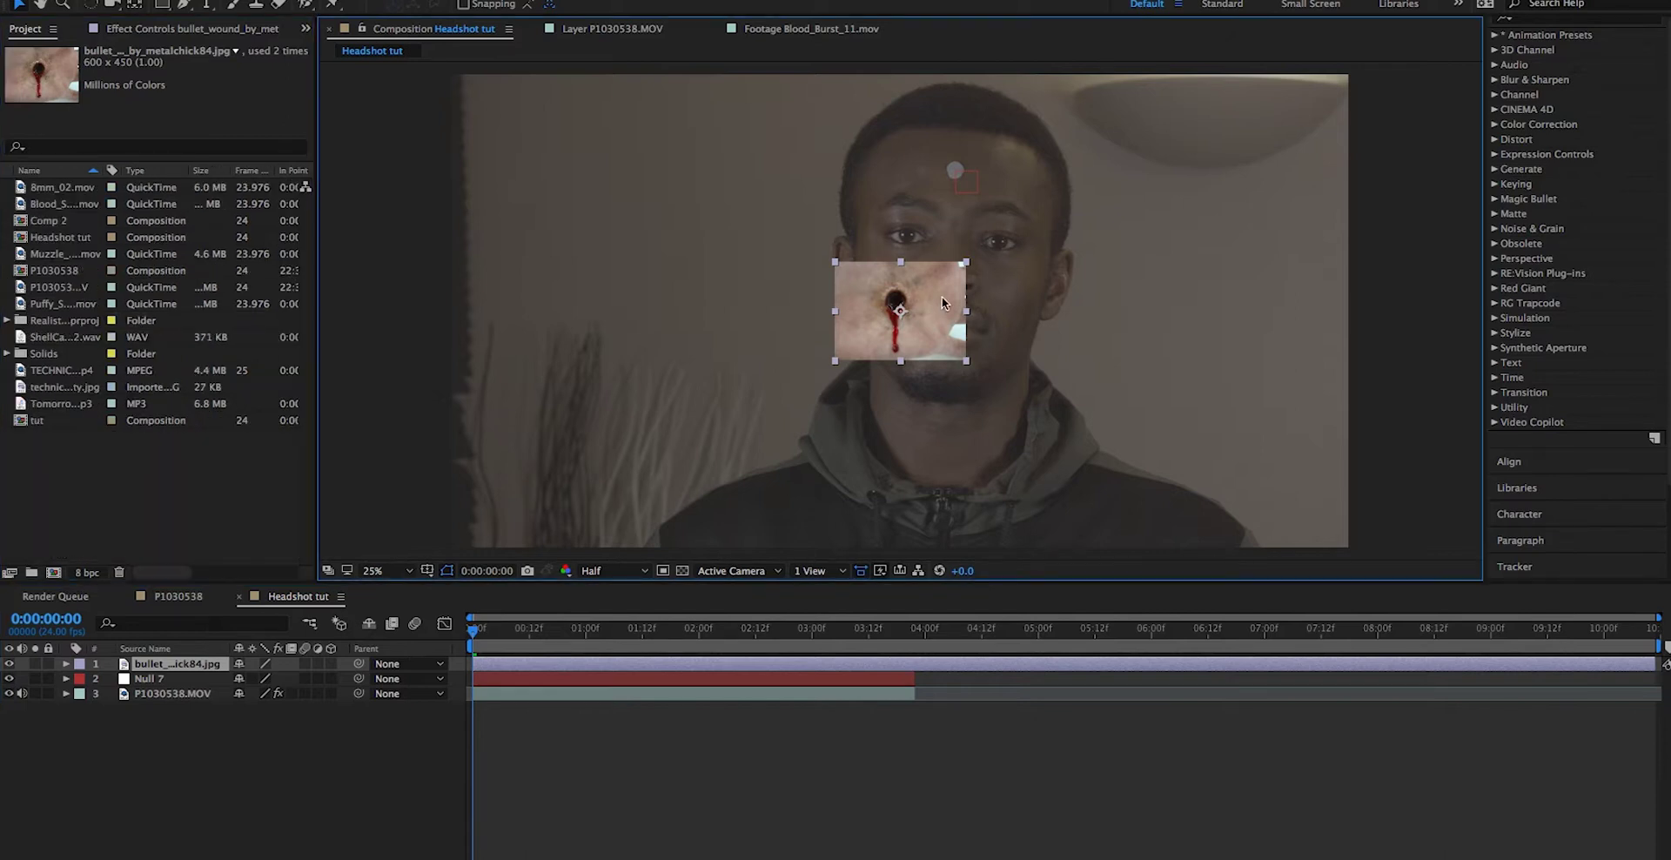
key(slash)
key(g)
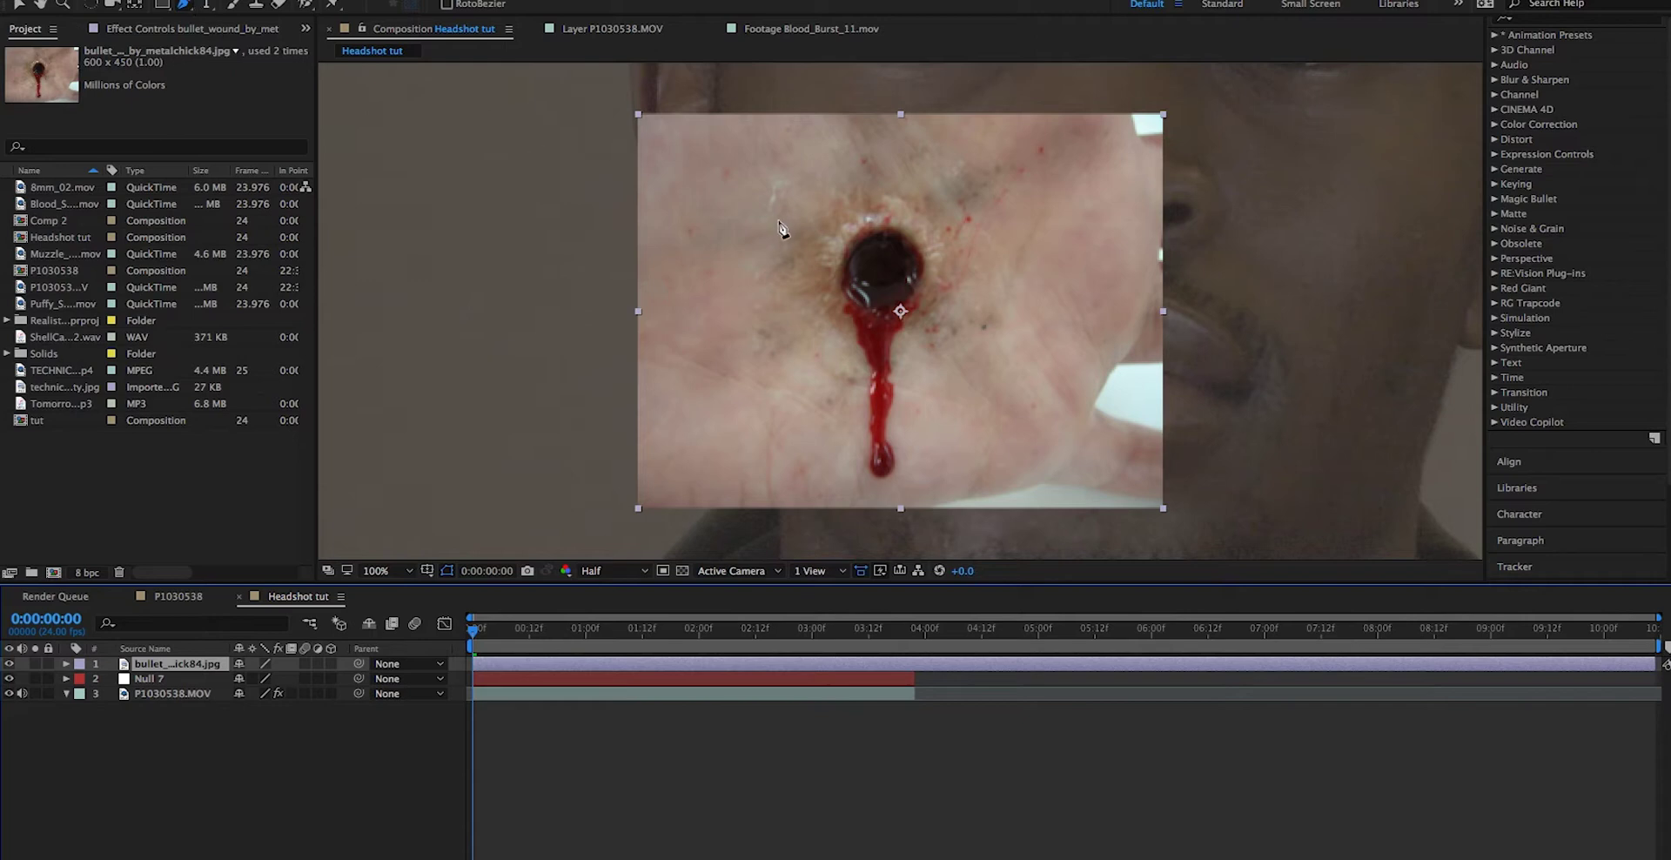
click(858, 231)
click(882, 222)
click(927, 274)
click(915, 307)
click(896, 311)
click(869, 313)
click(848, 308)
click(838, 292)
click(841, 252)
click(858, 230)
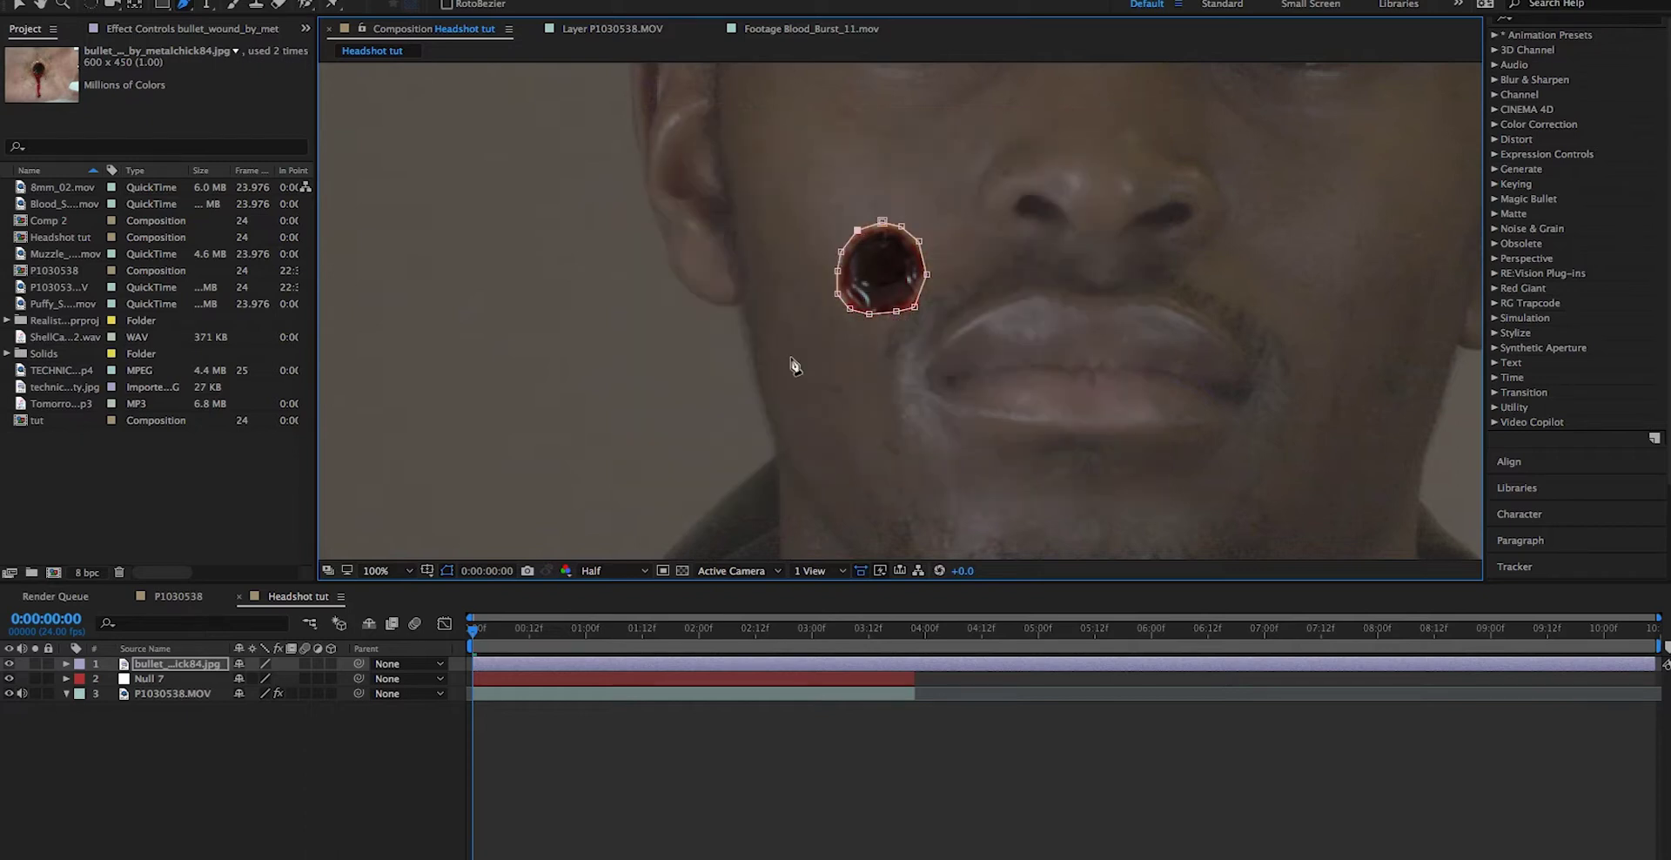
key(v)
Step: Make the bullet wound image a 3D layer and place it below Null 7 in the layer order
scroll(876, 422, down, 5)
scroll(875, 422, up, 4)
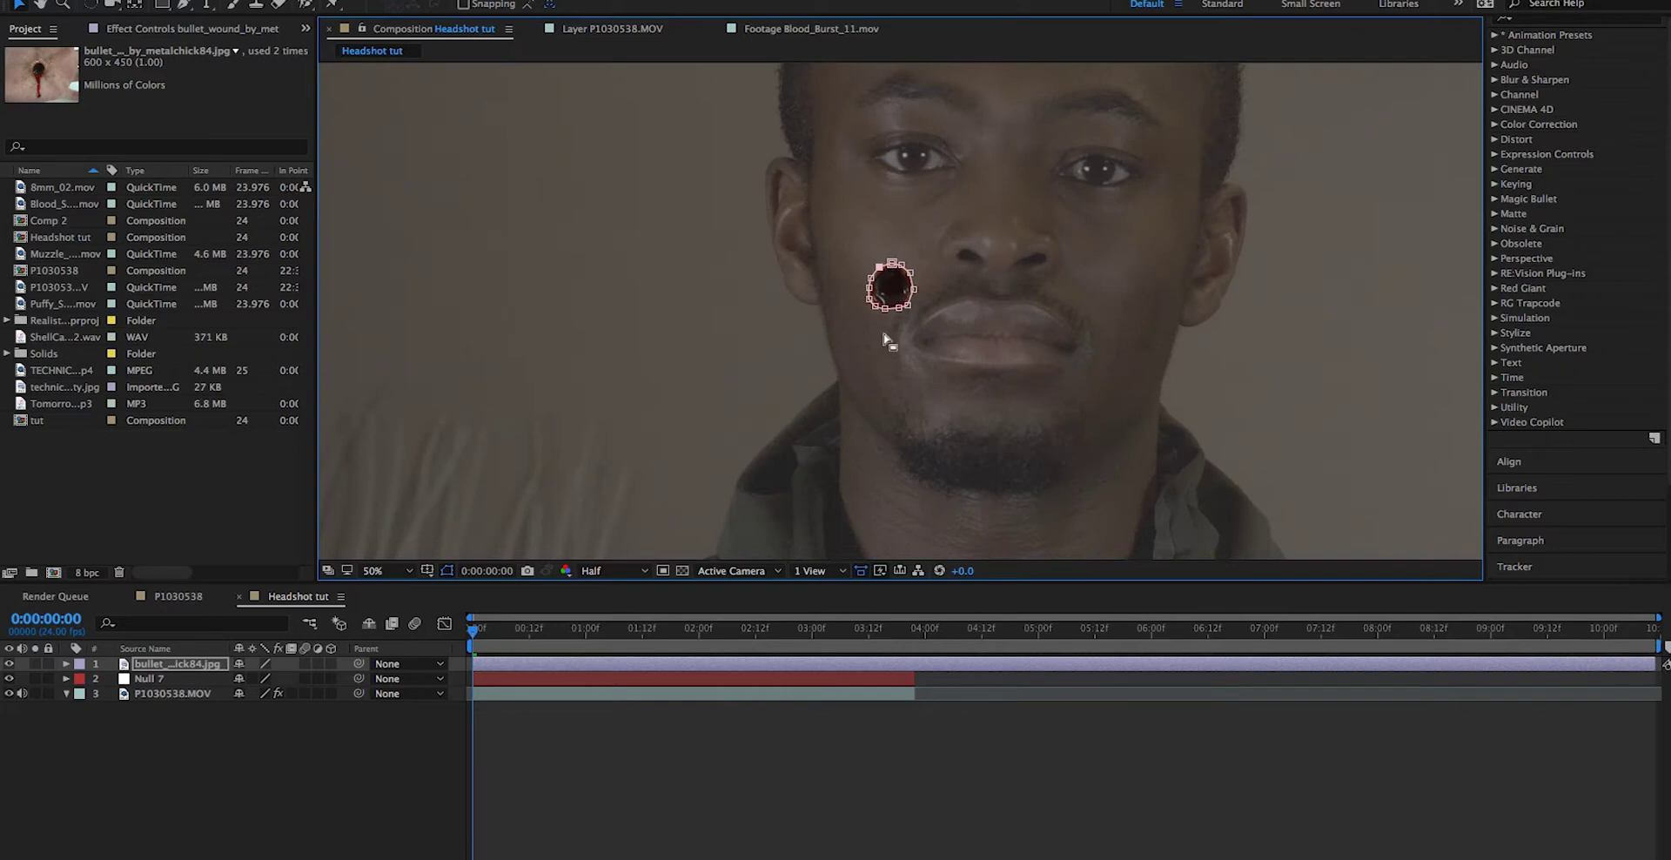
click(331, 664)
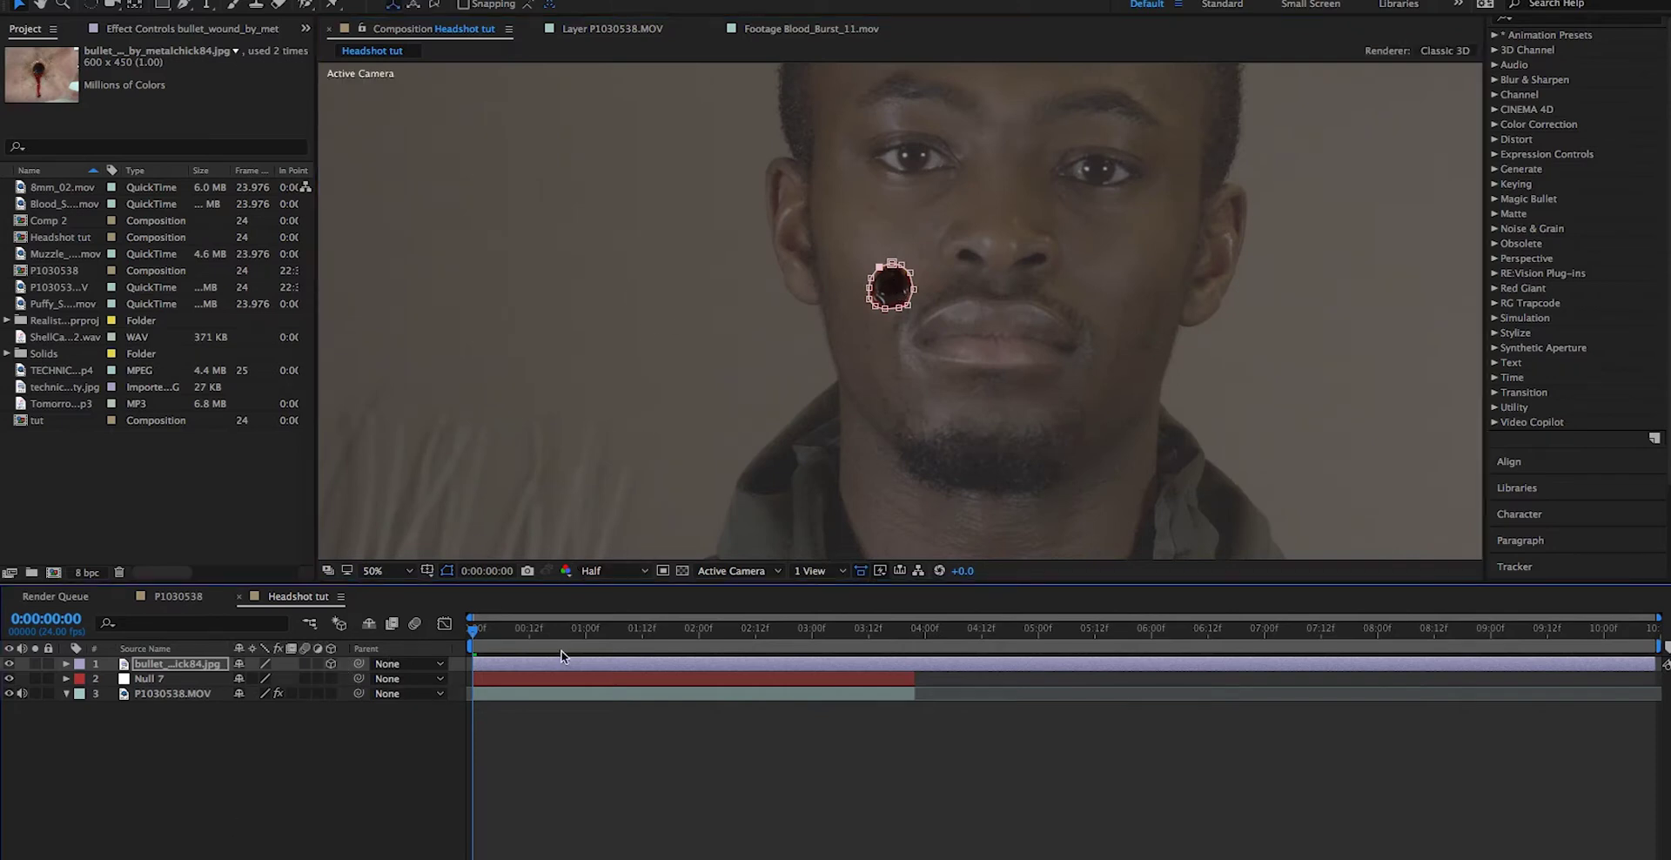
key(ctrl+[)
Step: Move the masked bullet hole up onto the forehead so it covers the round tracking marker
drag(900, 228, 922, 34)
scroll(905, 261, down, 3)
drag(898, 256, 926, 255)
scroll(942, 294, up, 3)
drag(1113, 235, 1061, 450)
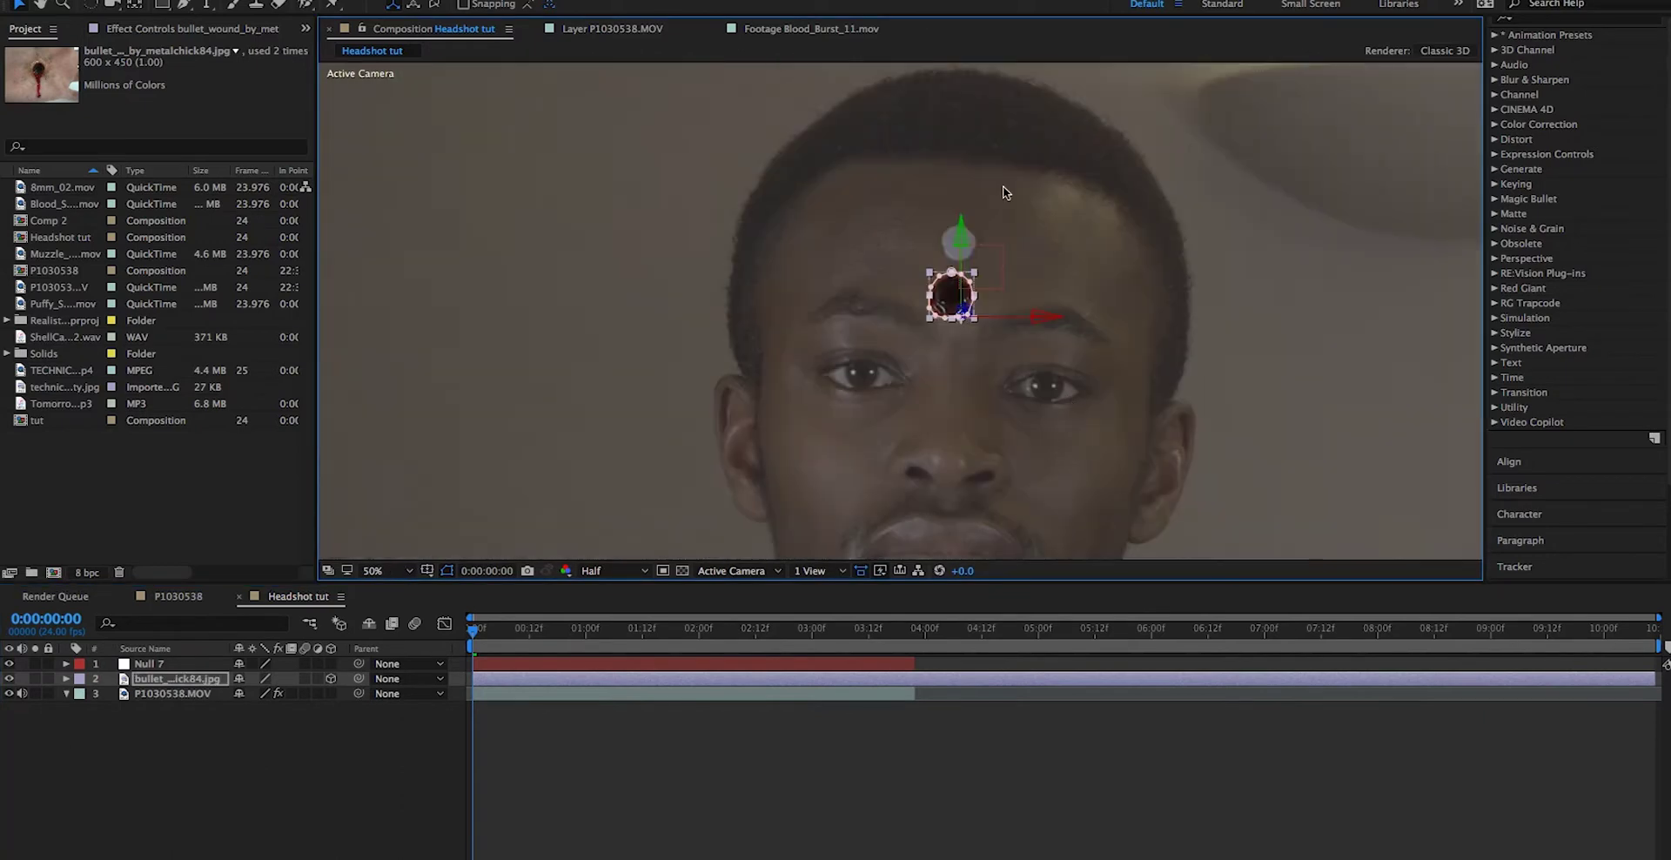
click(952, 230)
key(ctrl+z)
drag(951, 224, 951, 170)
drag(1034, 260, 1037, 259)
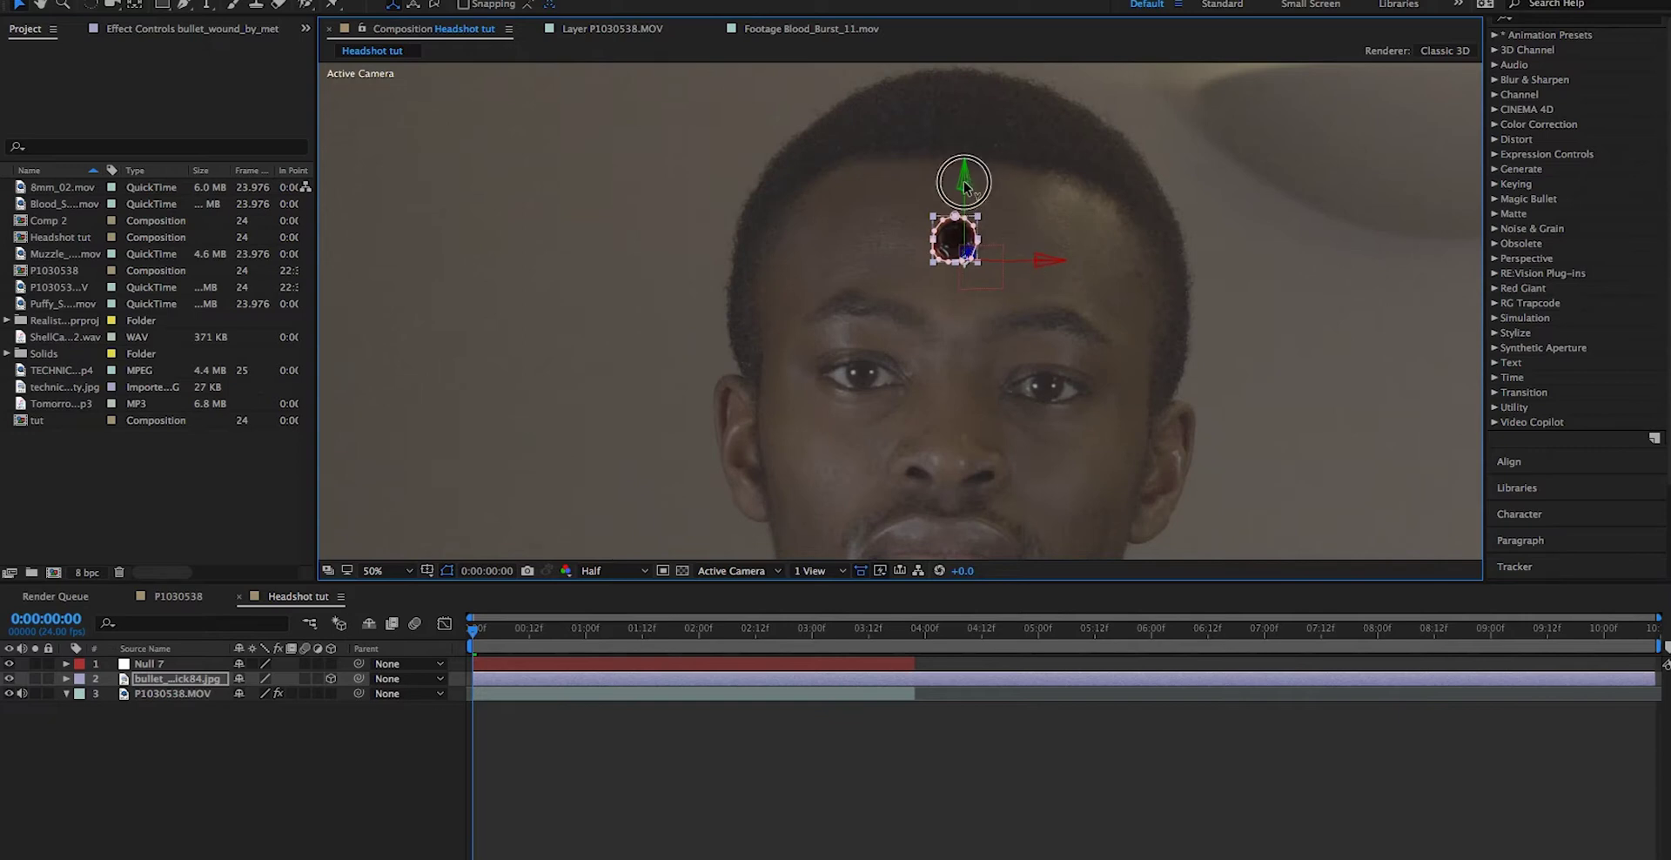
Step: Set the wound mask's feather to 9 pixels and its expansion to -7 pixels, with the mask outline hidden
click(158, 687)
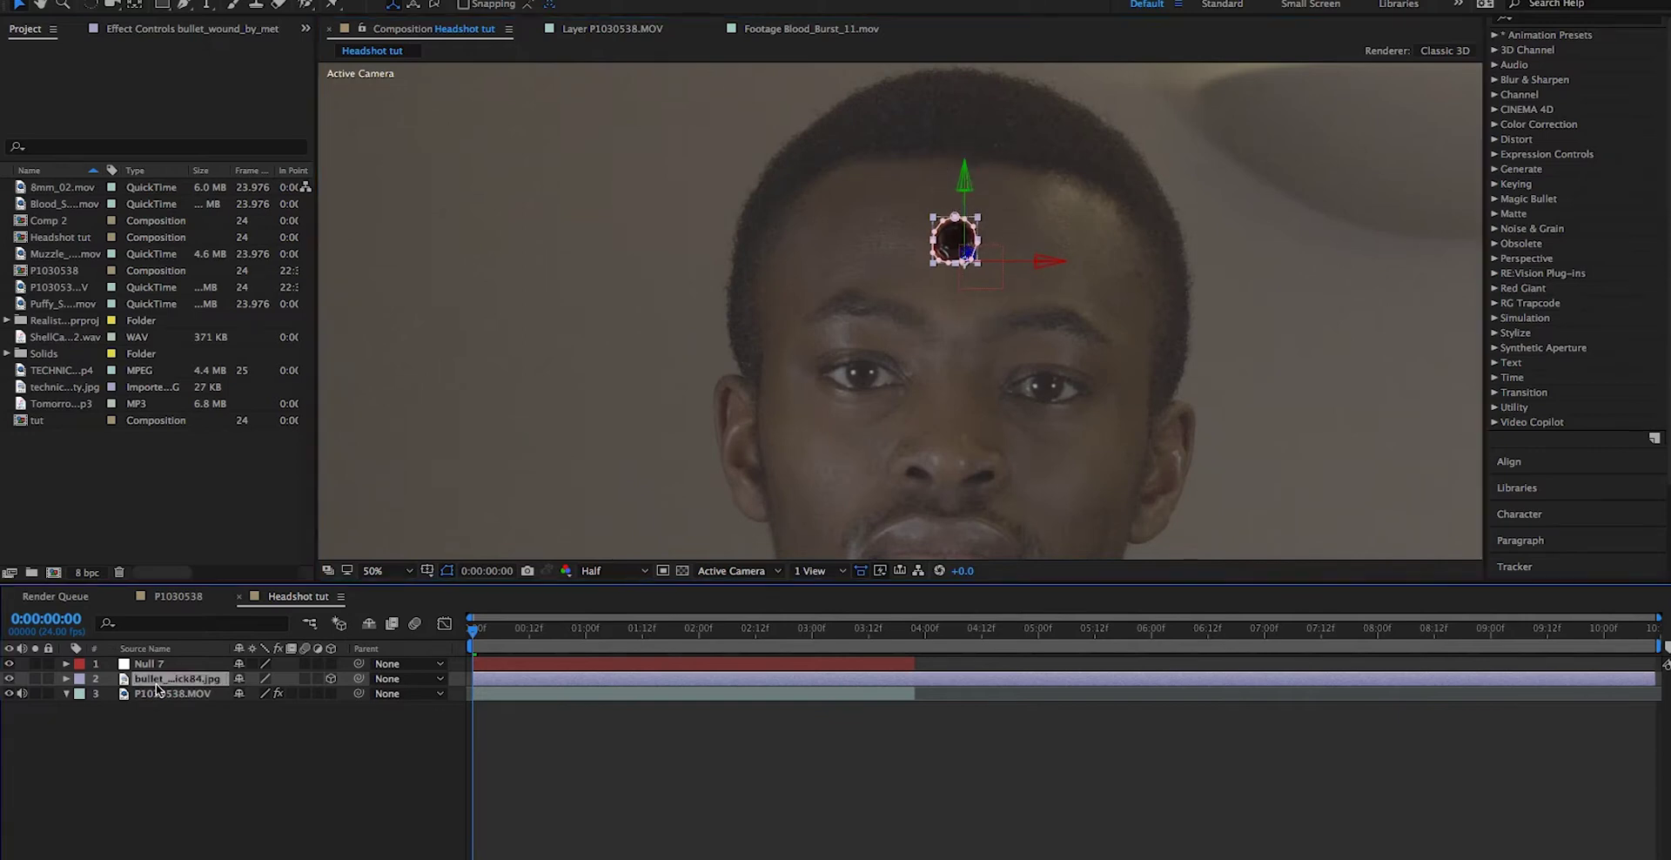
key(m)
key(m)
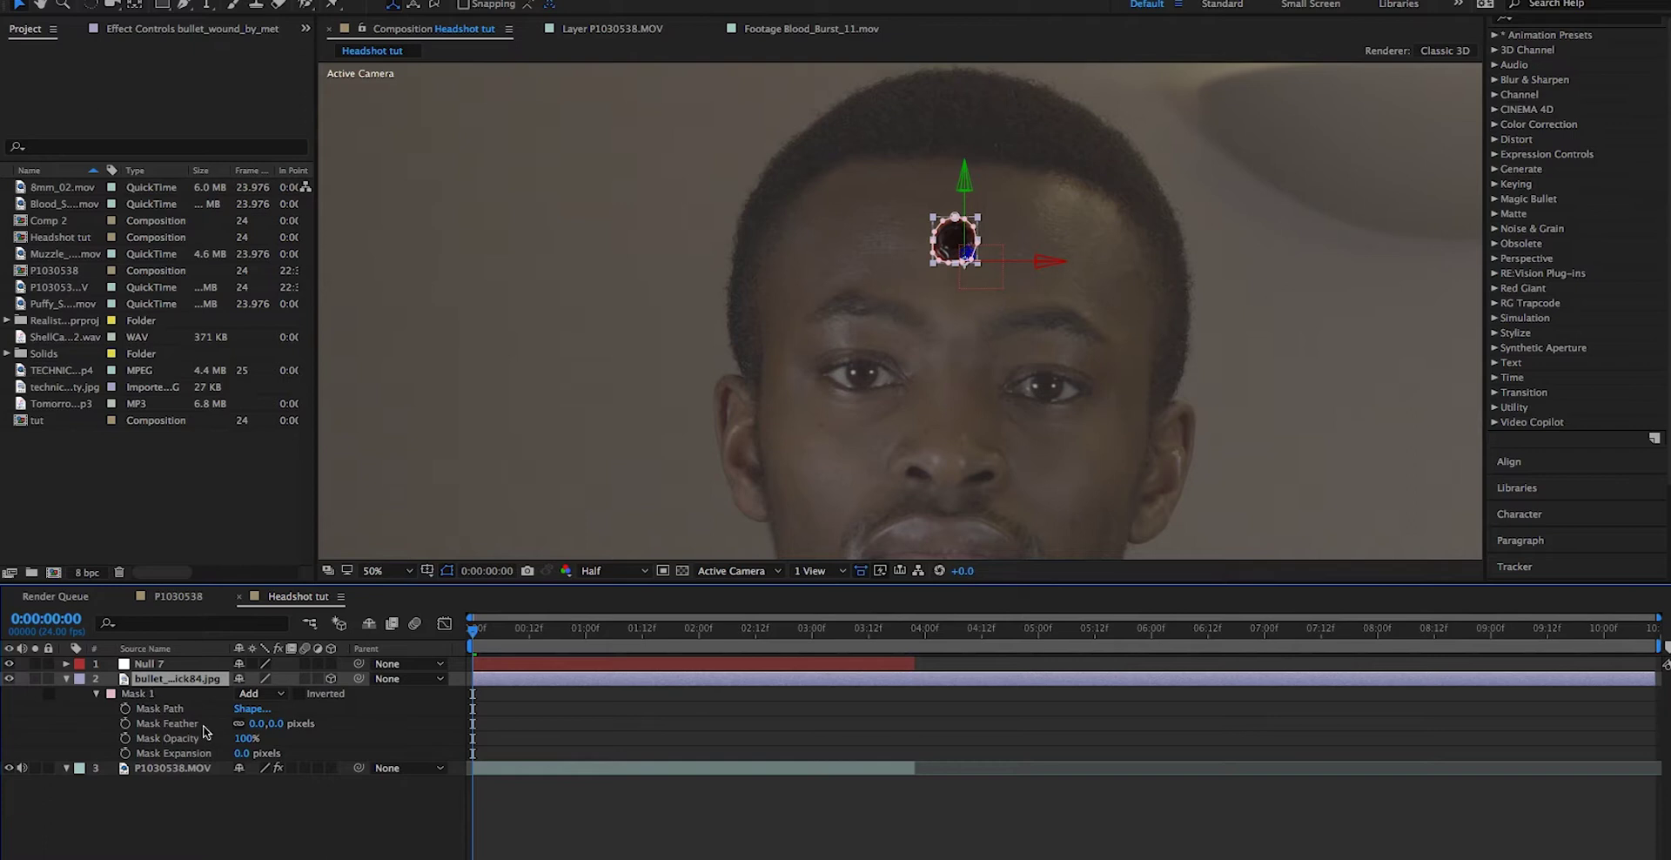
drag(267, 733, 275, 732)
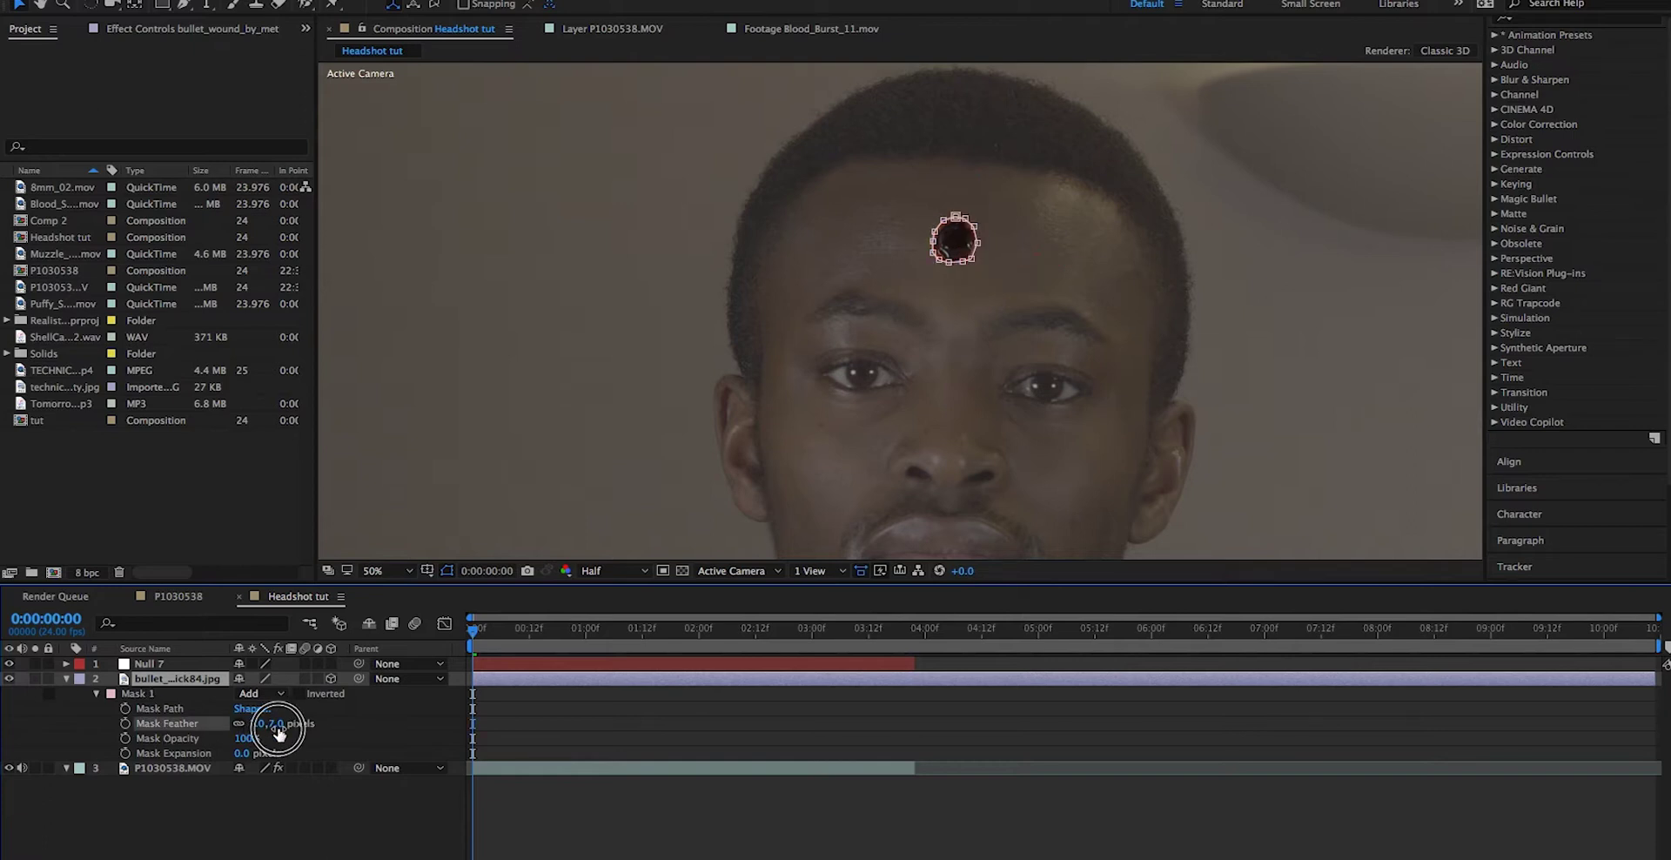
click(448, 571)
click(448, 572)
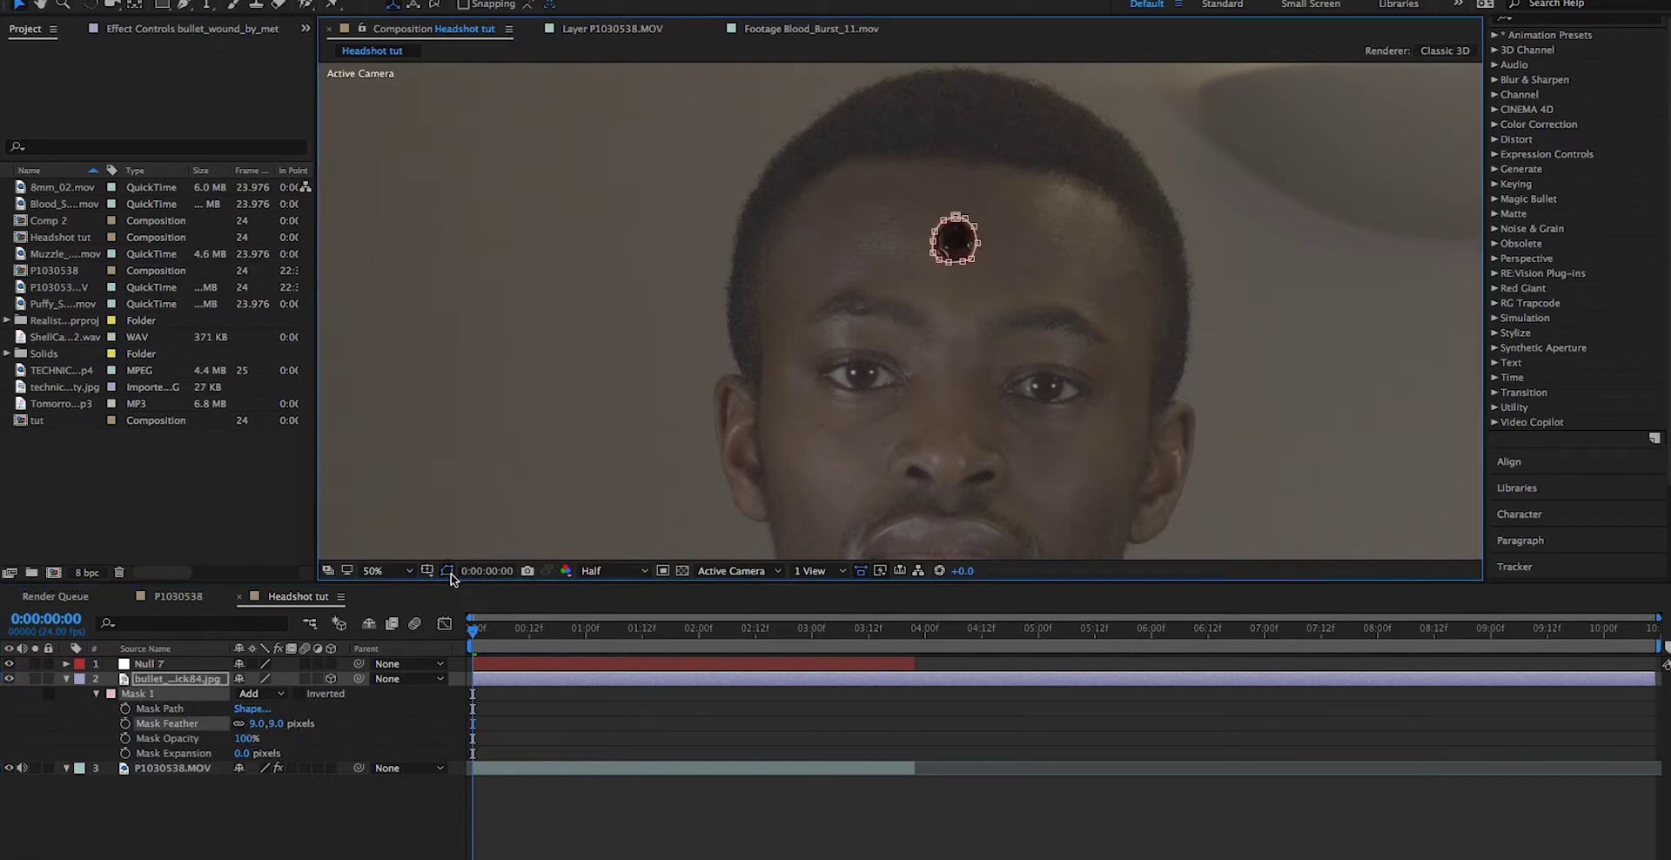
click(449, 573)
click(242, 755)
drag(242, 758, 238, 759)
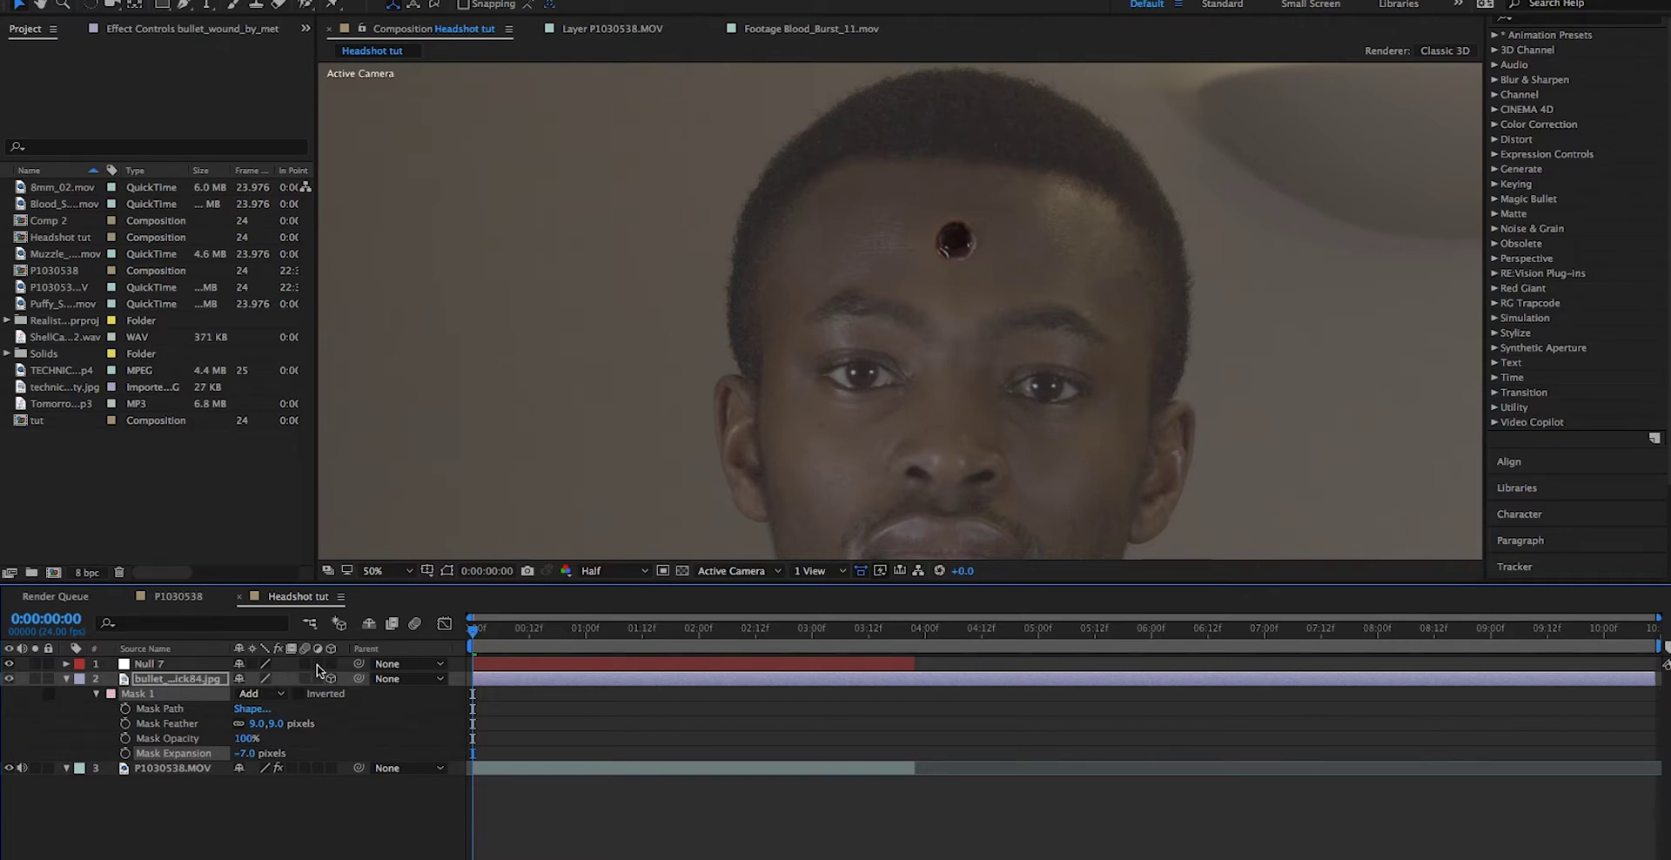
Step: Parent the bullet wound layer to Null 7, check how it follows the head, and hide the wound layer
drag(362, 680, 158, 666)
drag(473, 628, 407, 674)
click(9, 678)
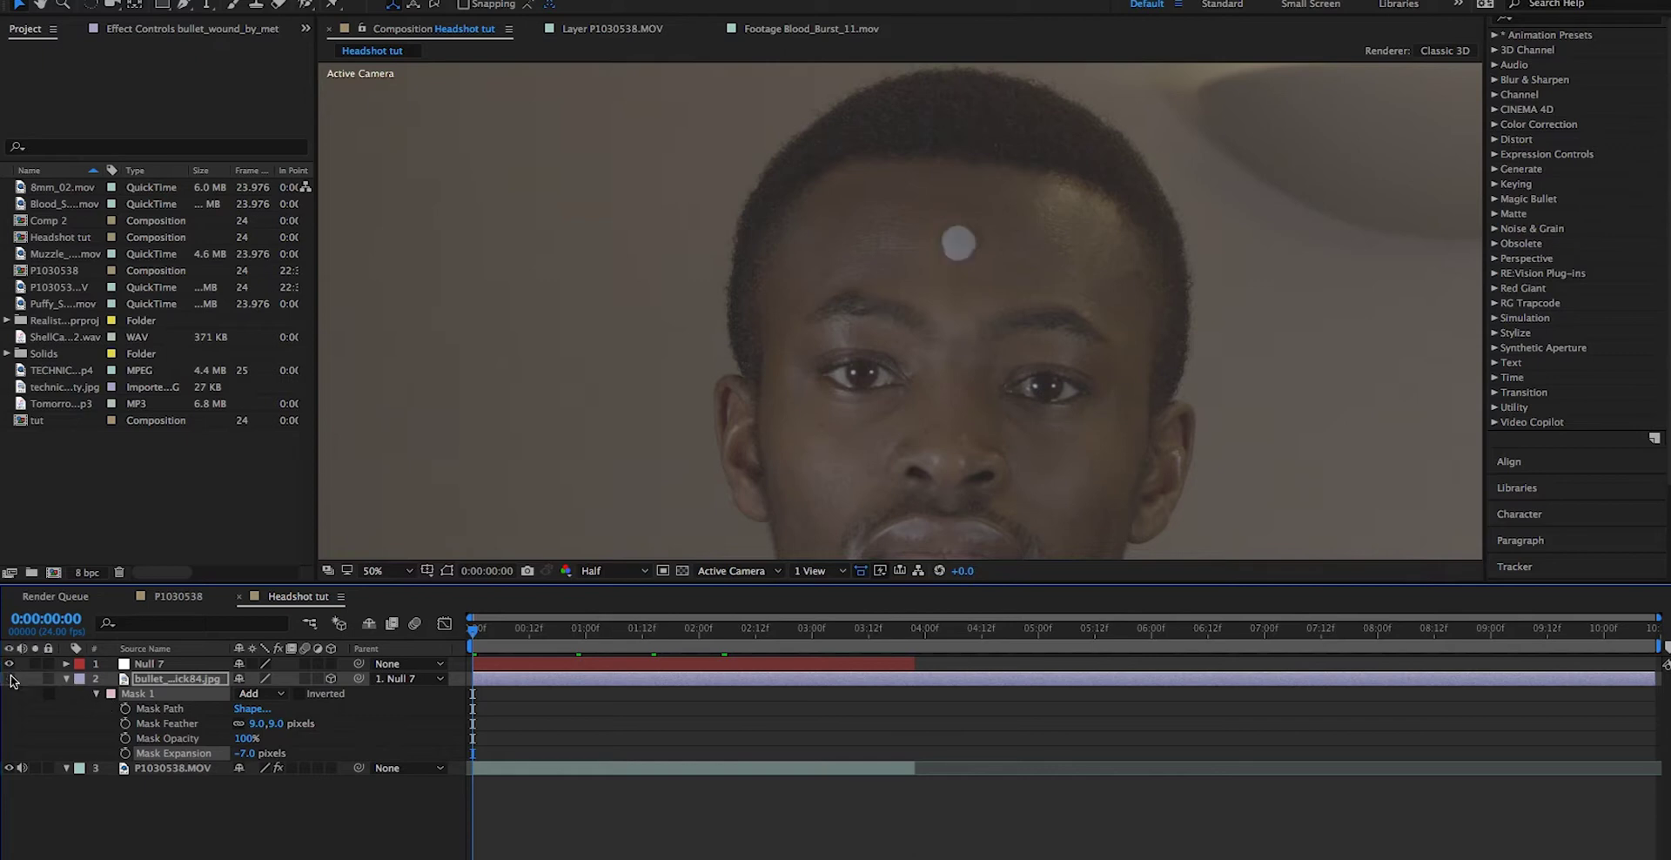
Step: Duplicate the P1030538.MOV footage layer and apply Freeze Frame to the upper copy at the first frame
click(175, 768)
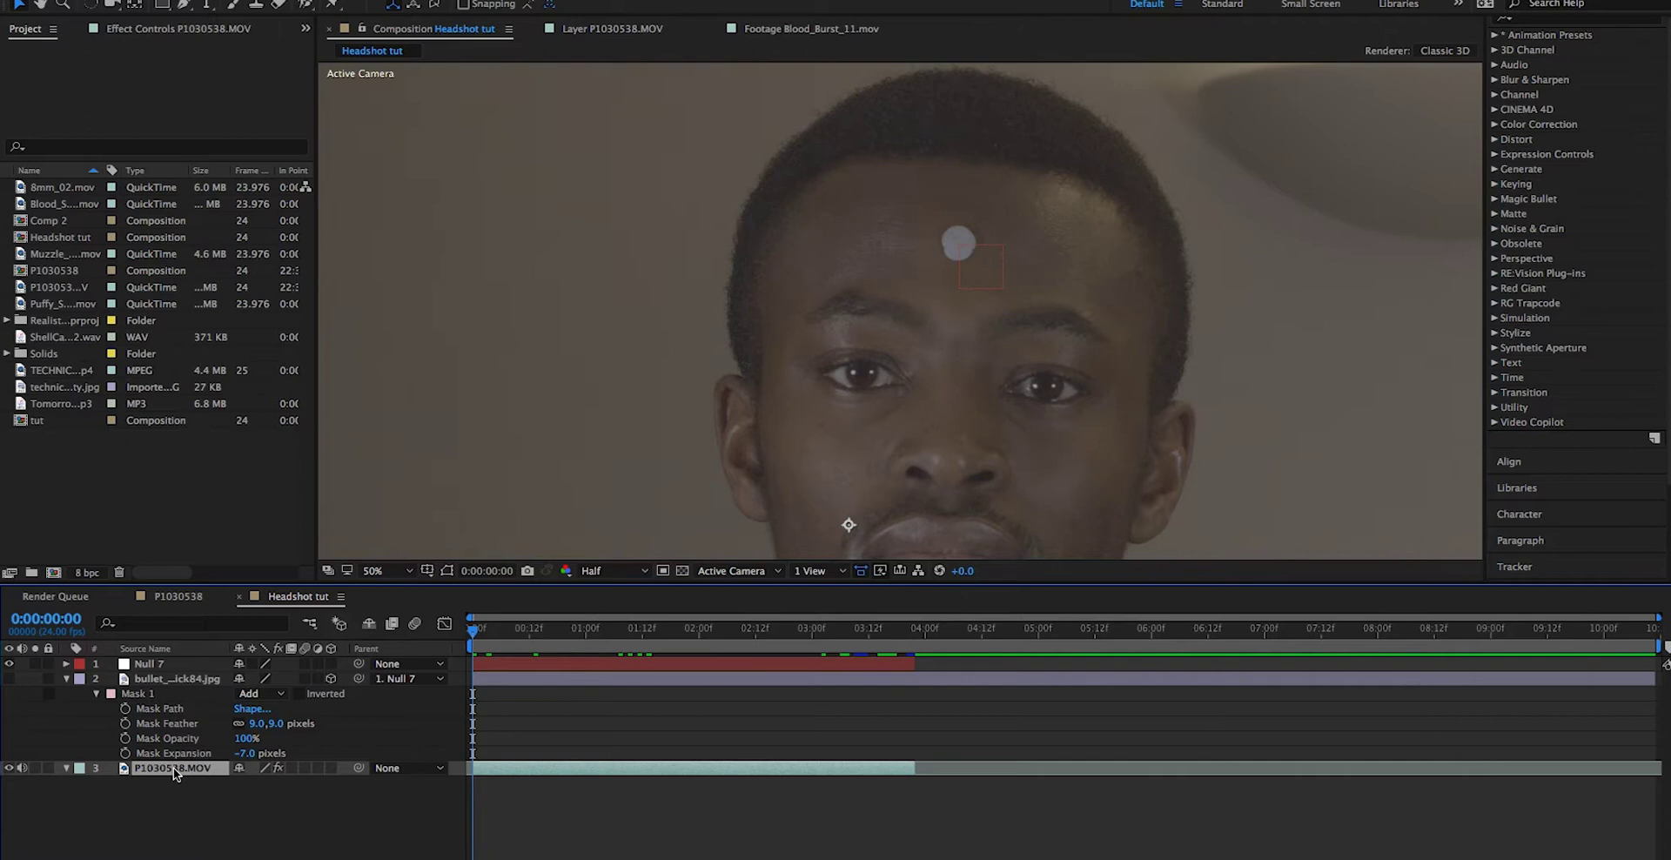
key(ctrl+d)
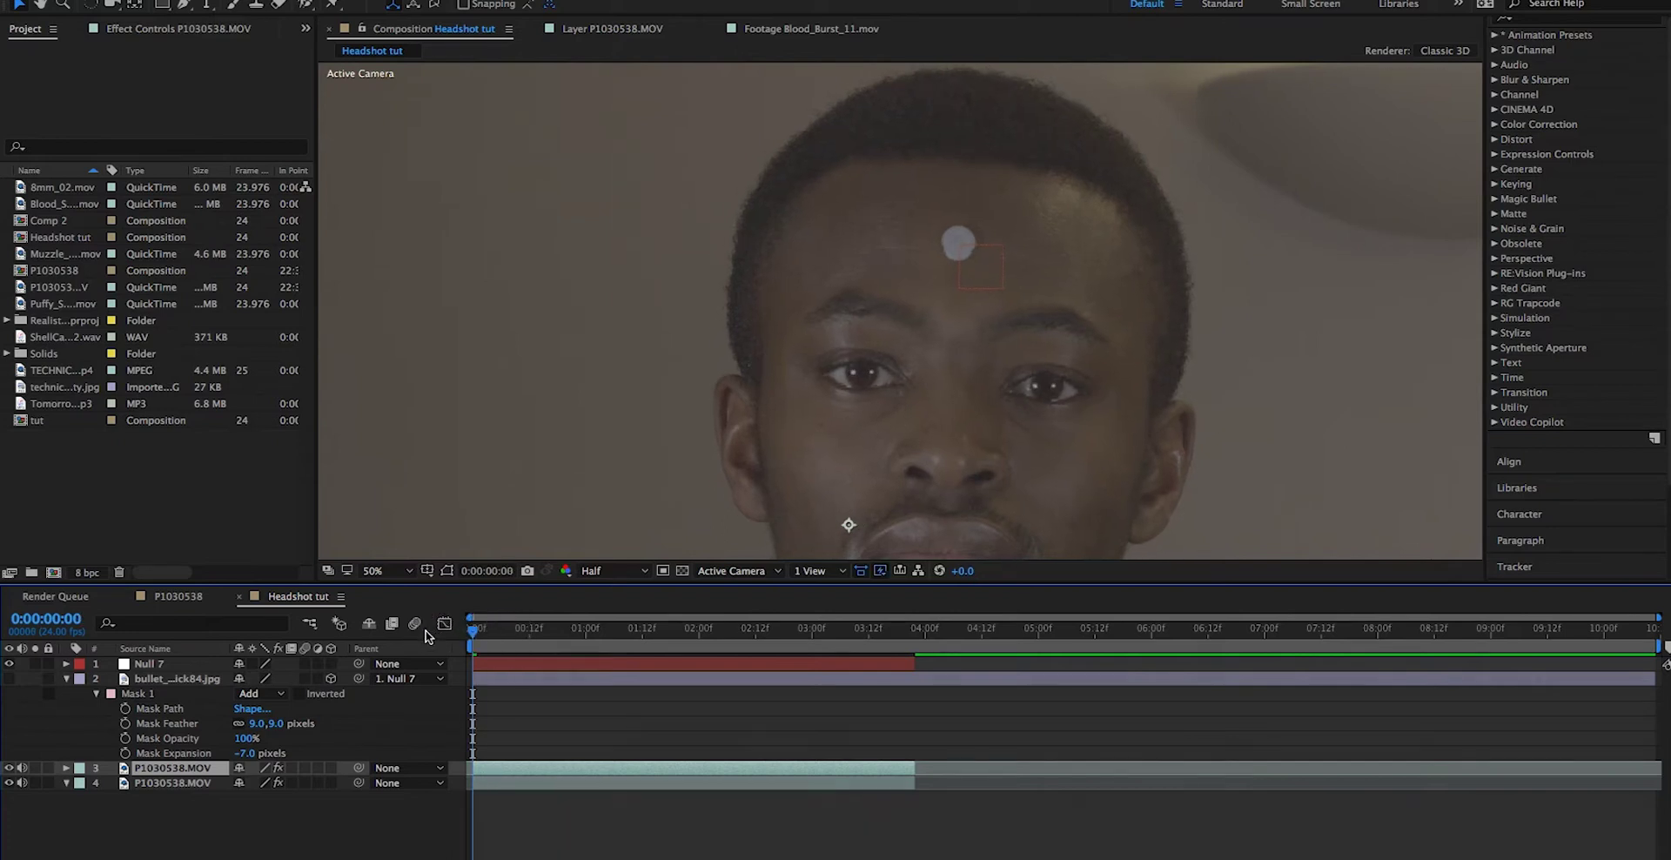
right_click(507, 776)
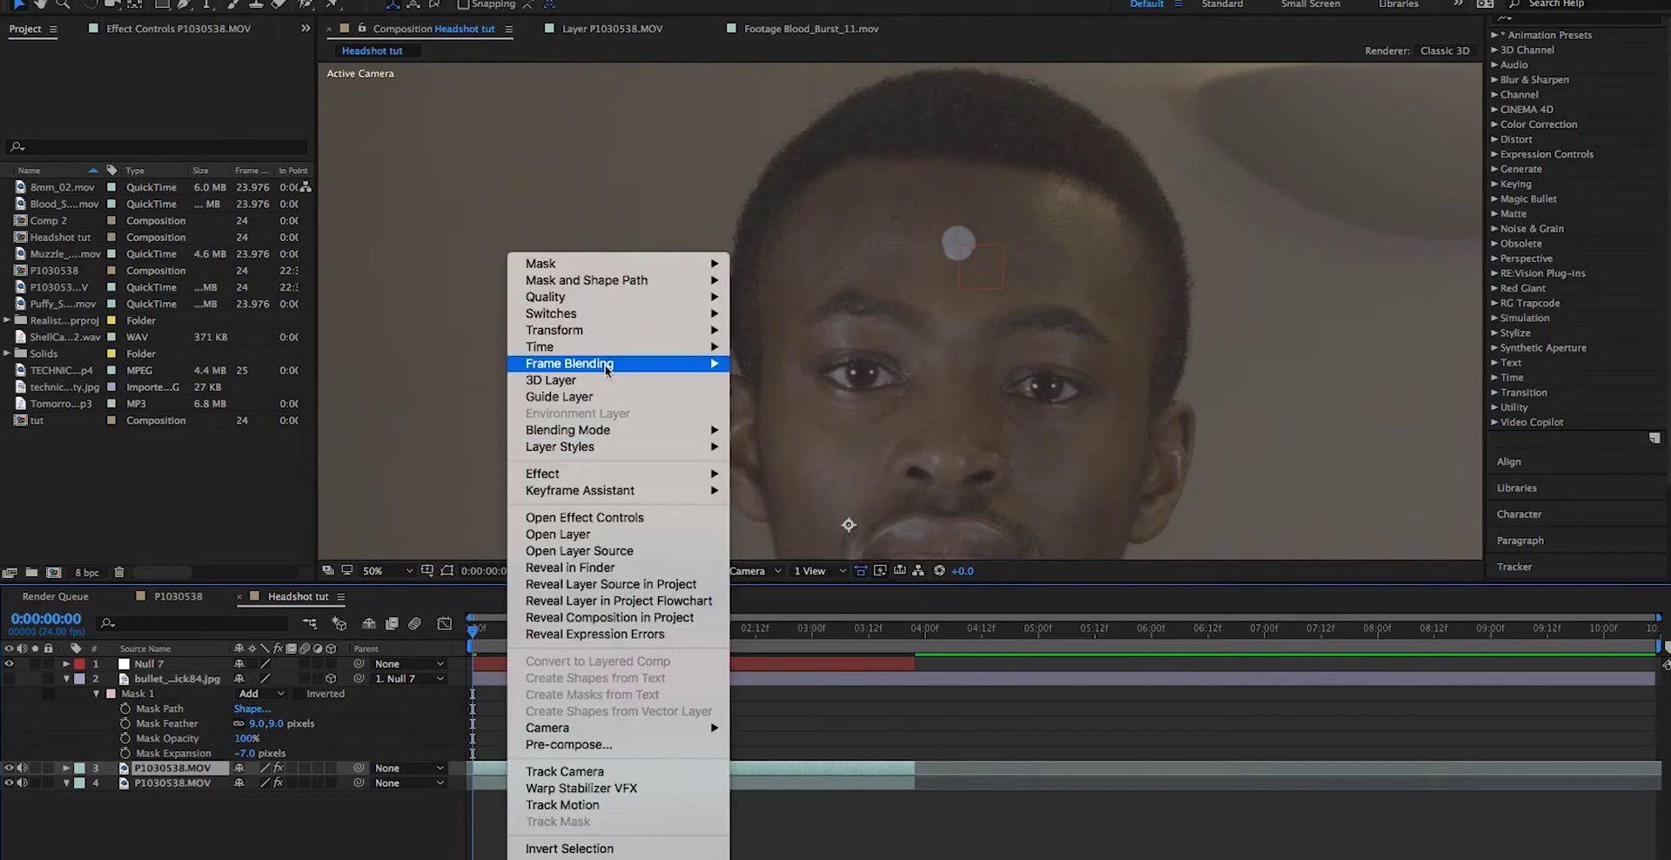
mouse_move(616, 348)
click(775, 397)
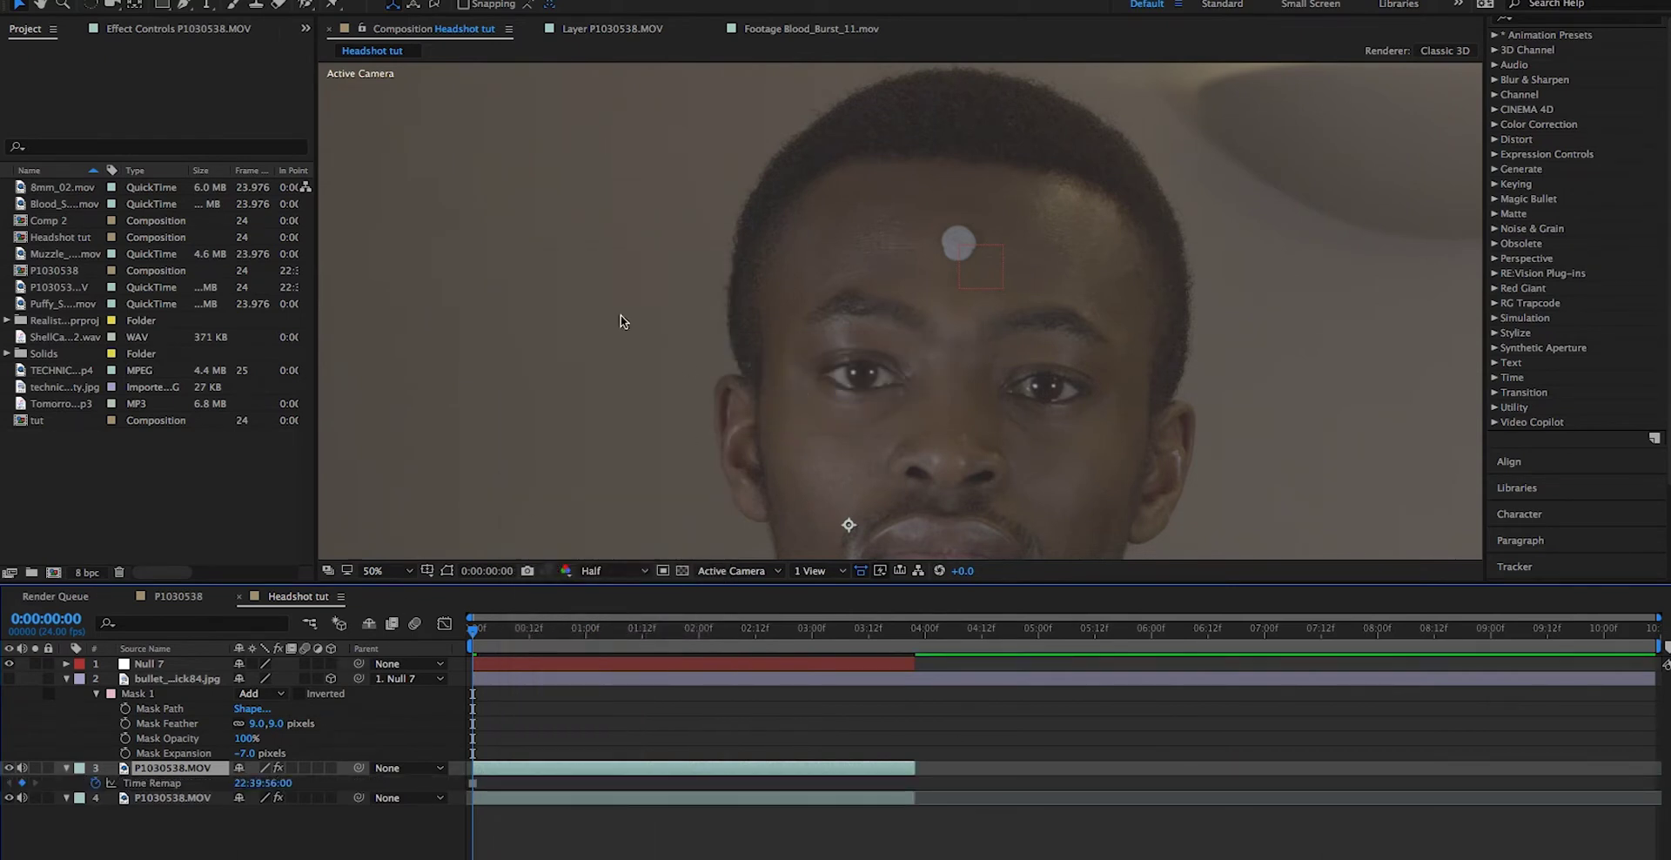
Step: Mask a patch of clean forehead skin beside the tracking marker on the frozen copy, checking it with the original footage hidden
click(185, 4)
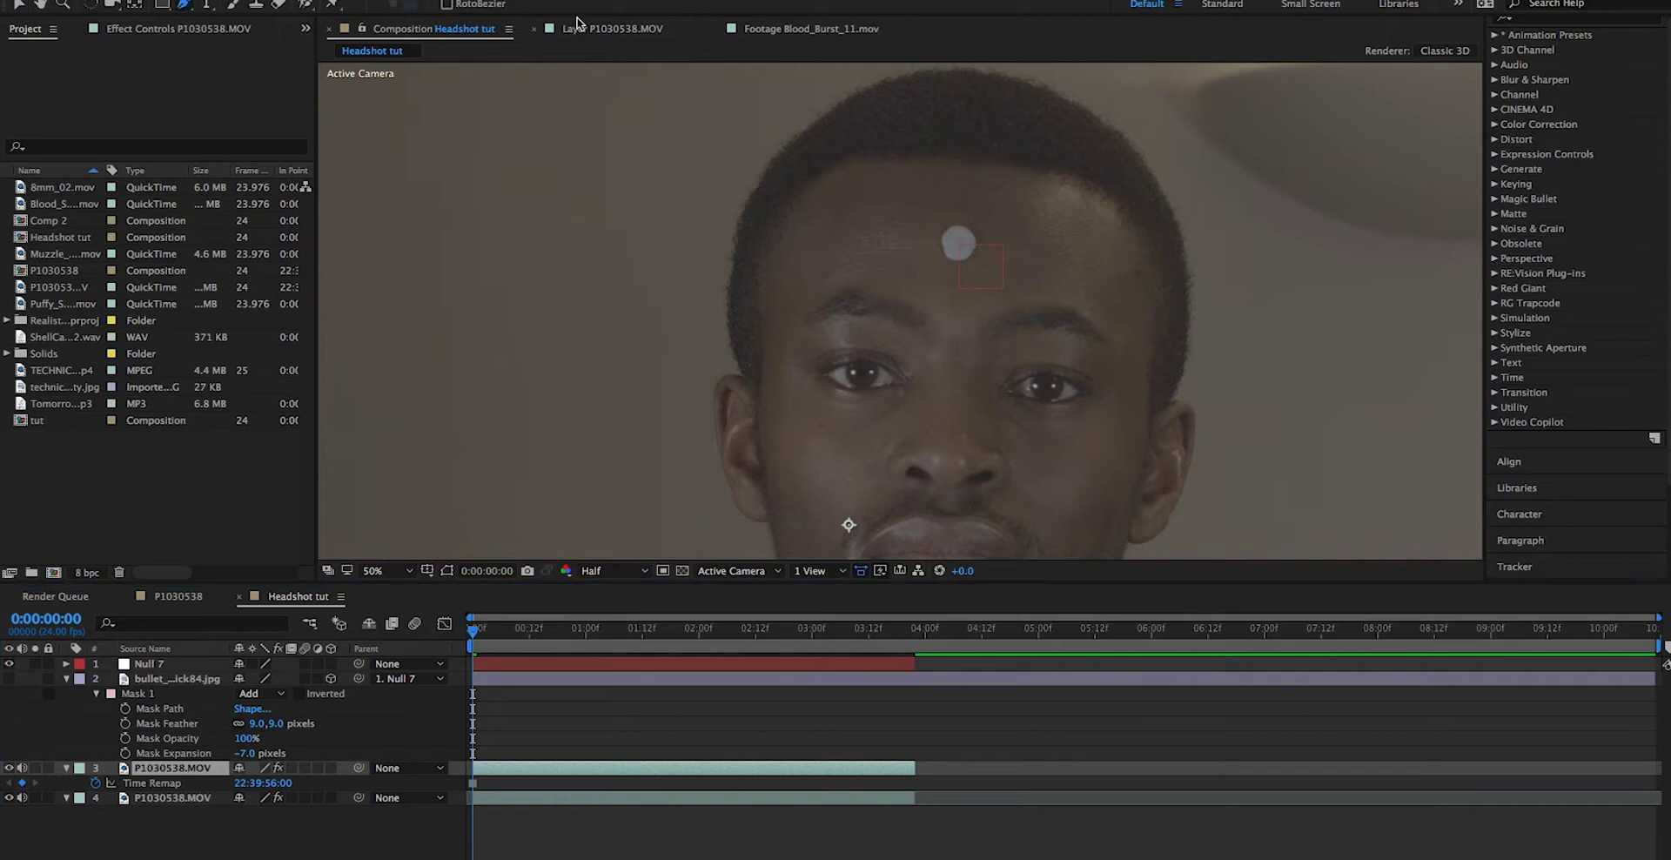
click(892, 214)
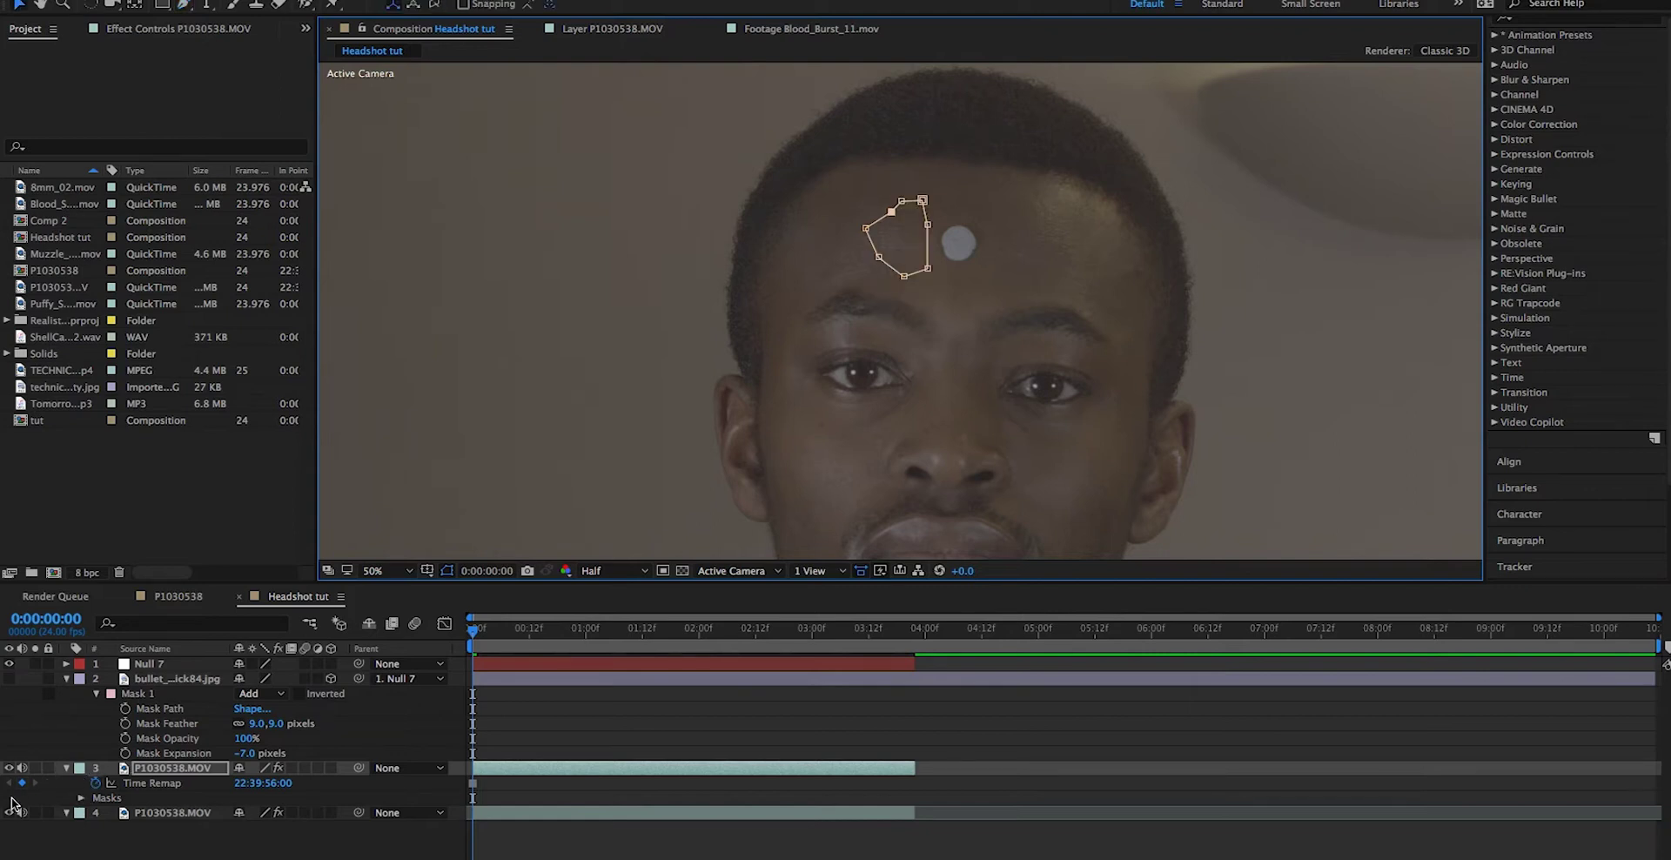
click(10, 812)
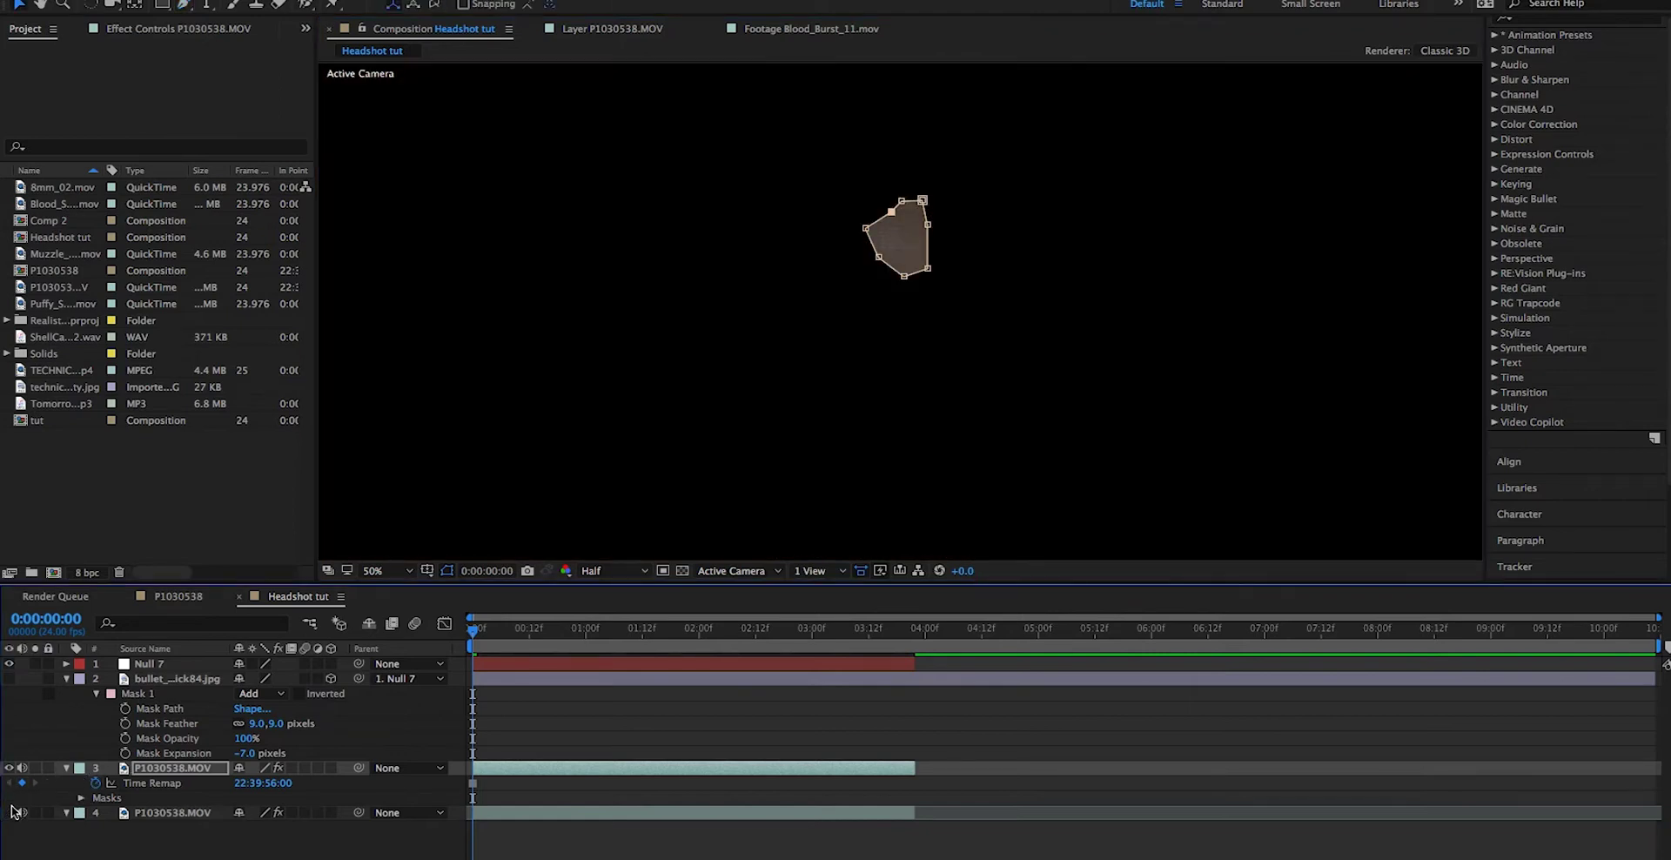
click(11, 812)
click(11, 812)
click(172, 768)
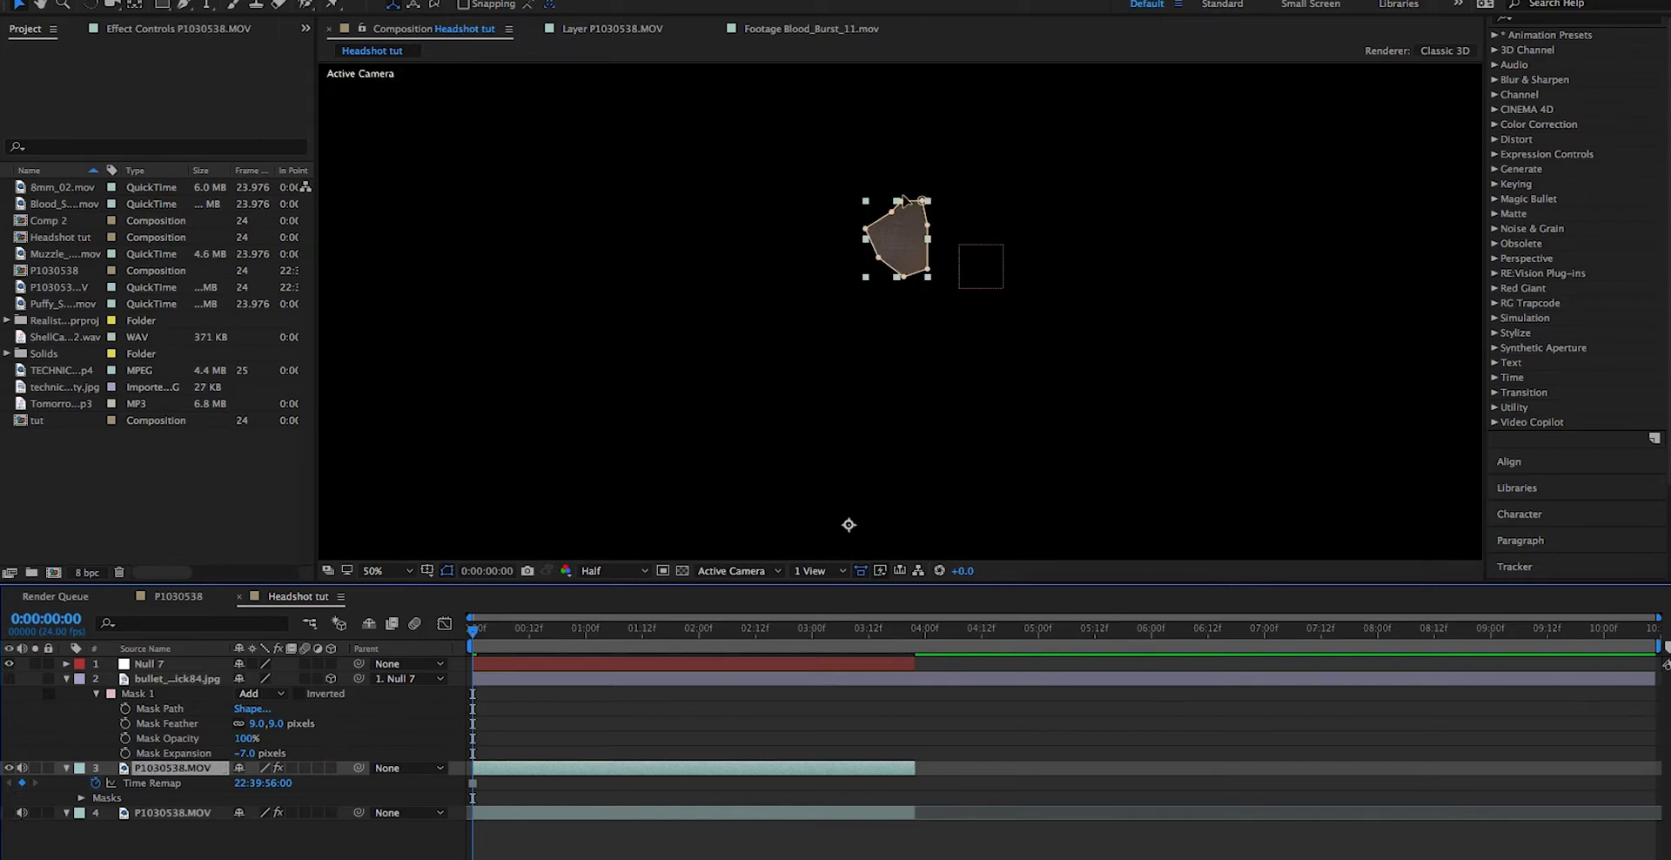
click(11, 812)
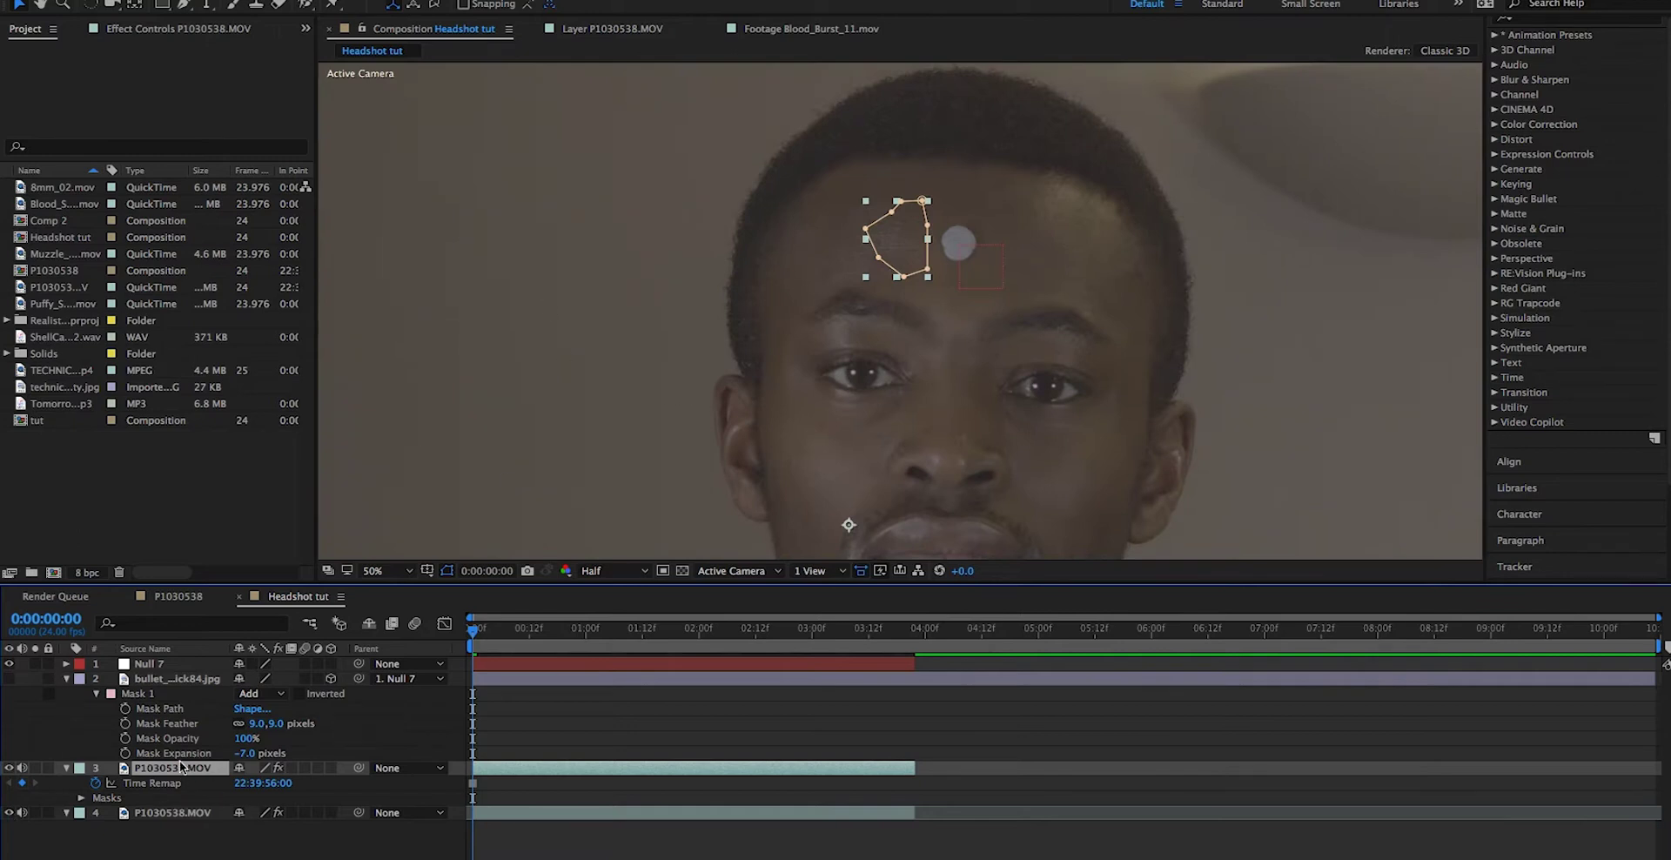
Step: Shift the masked skin patch partly over the forehead marker by setting its layer position to 2123, 1099
key(p)
mouse_move(288, 783)
mouse_down()
mouse_move(347, 792)
mouse_move(240, 787)
mouse_move(324, 772)
mouse_move(289, 775)
mouse_up()
key(F2)
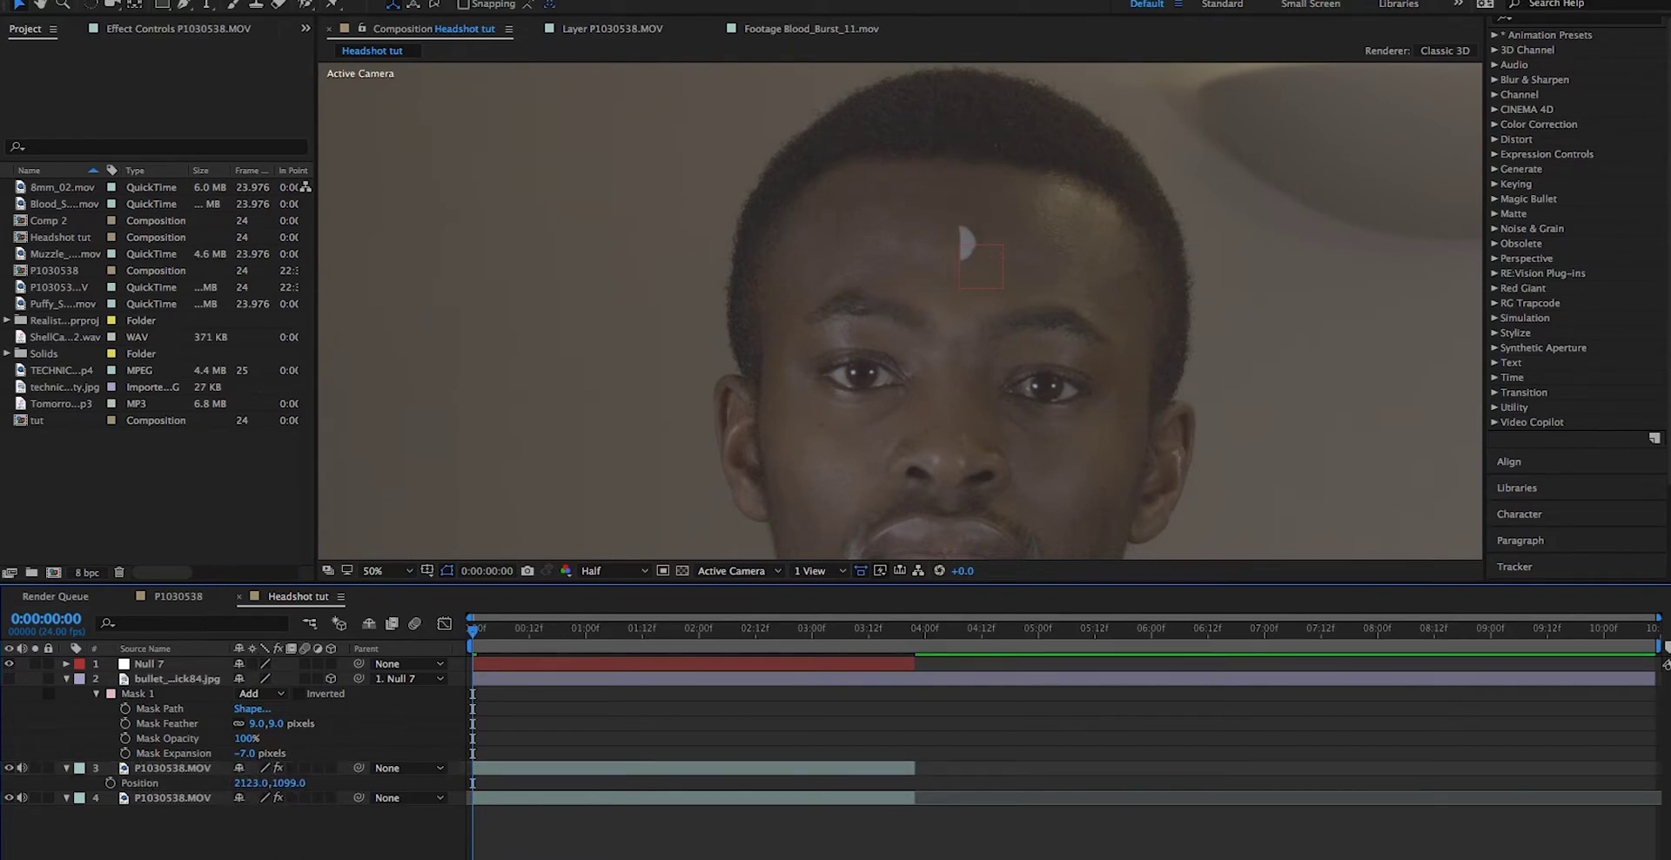
Step: Duplicate the original footage layer again, apply Freeze Frame to the new copy, and solo it in the Headshot tut composition
click(166, 799)
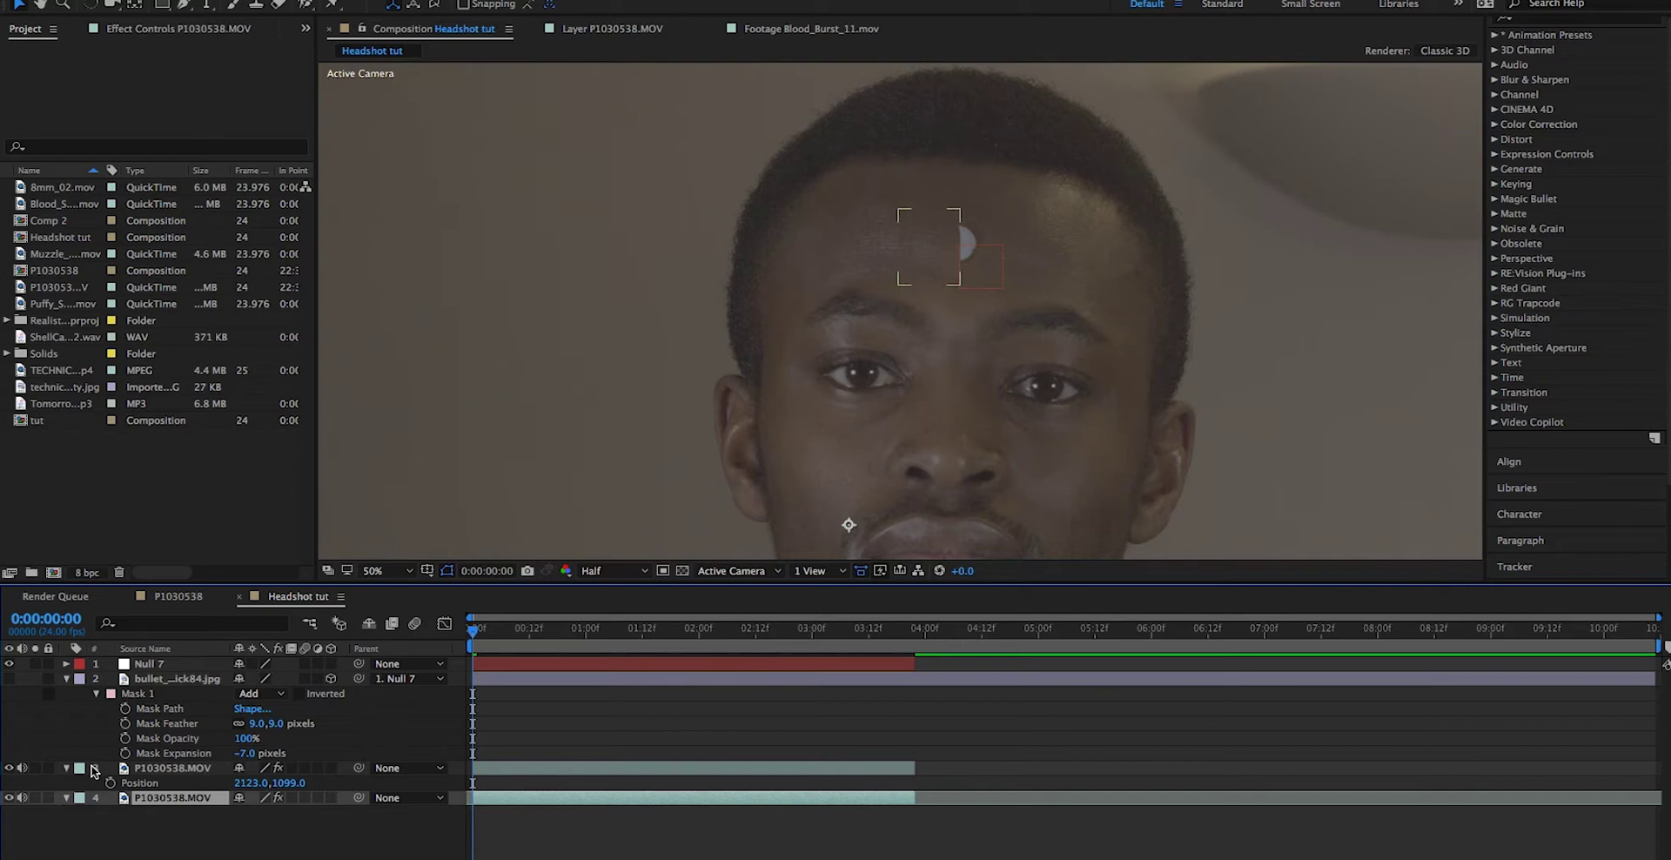
key(ctrl+d)
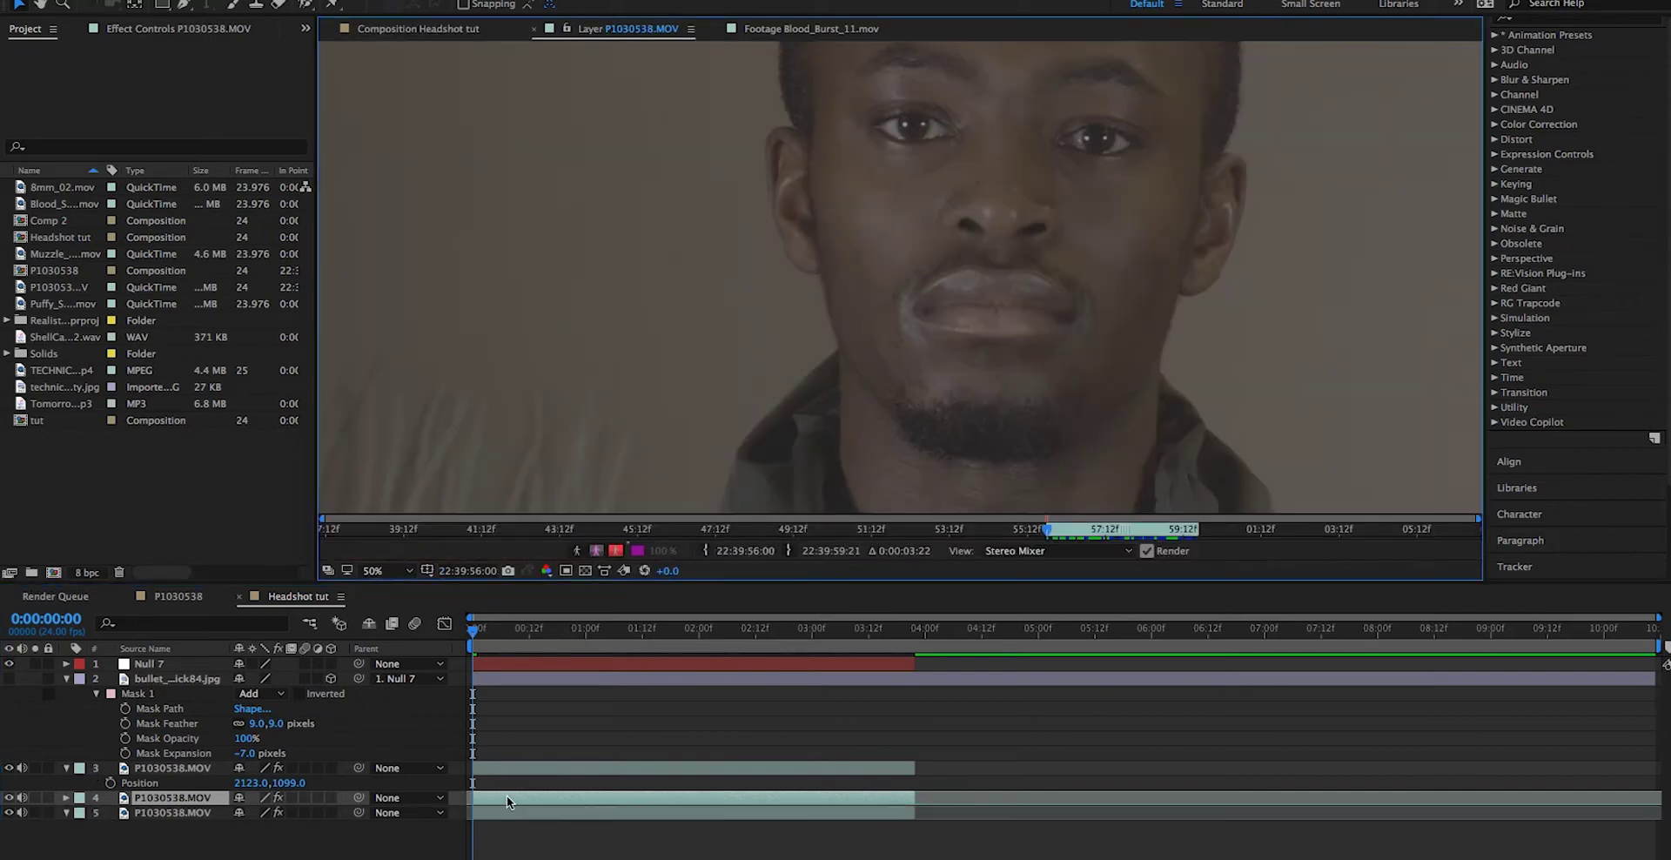
right_click(506, 797)
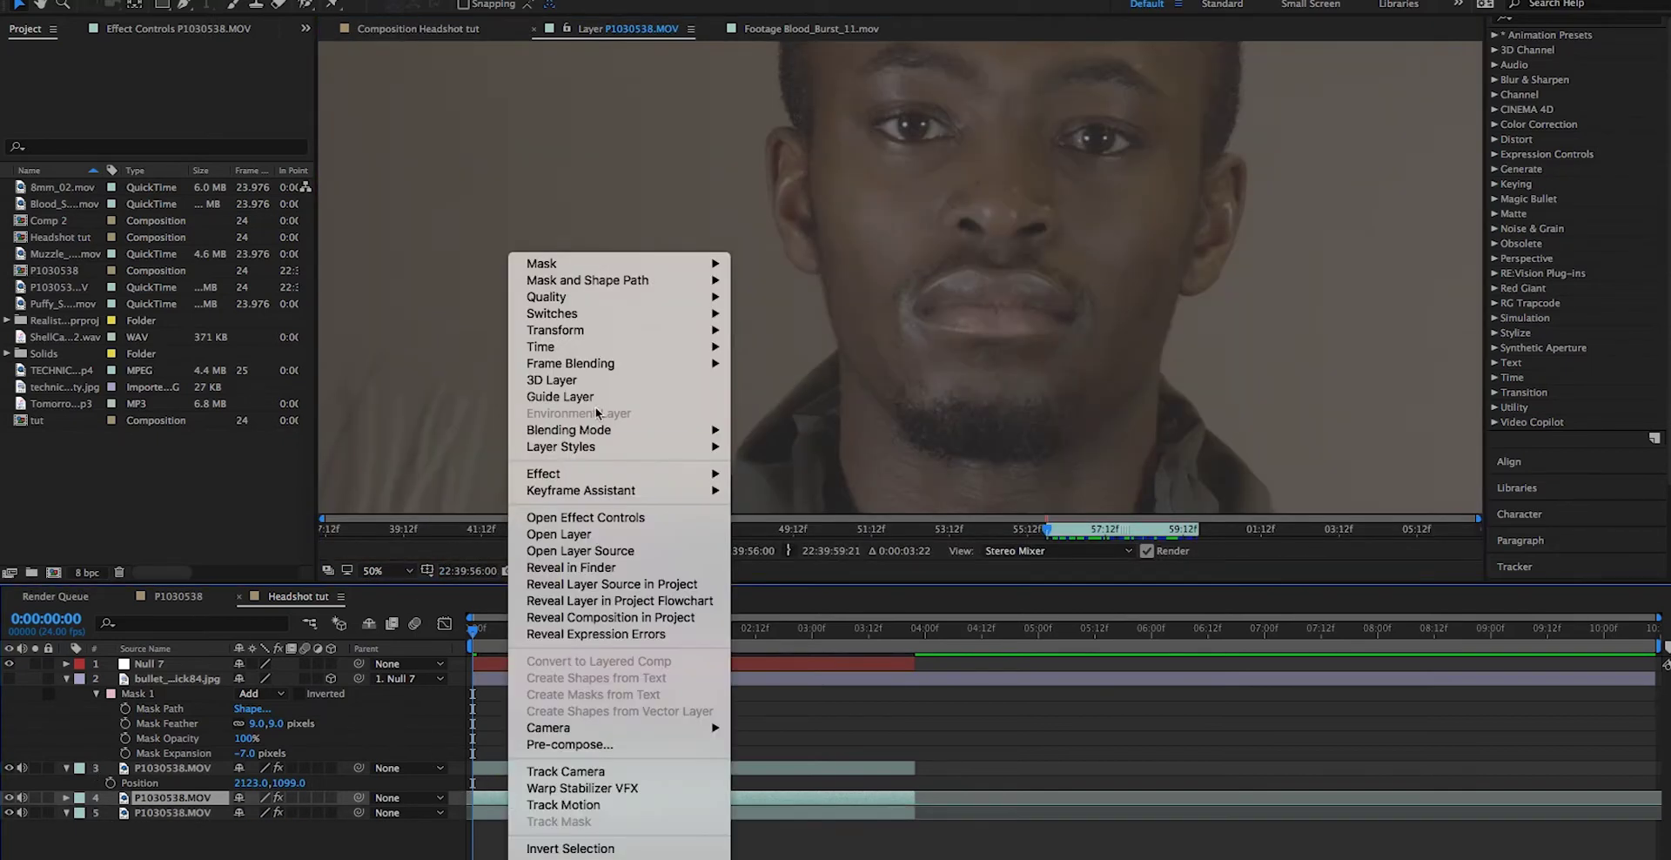
mouse_move(661, 347)
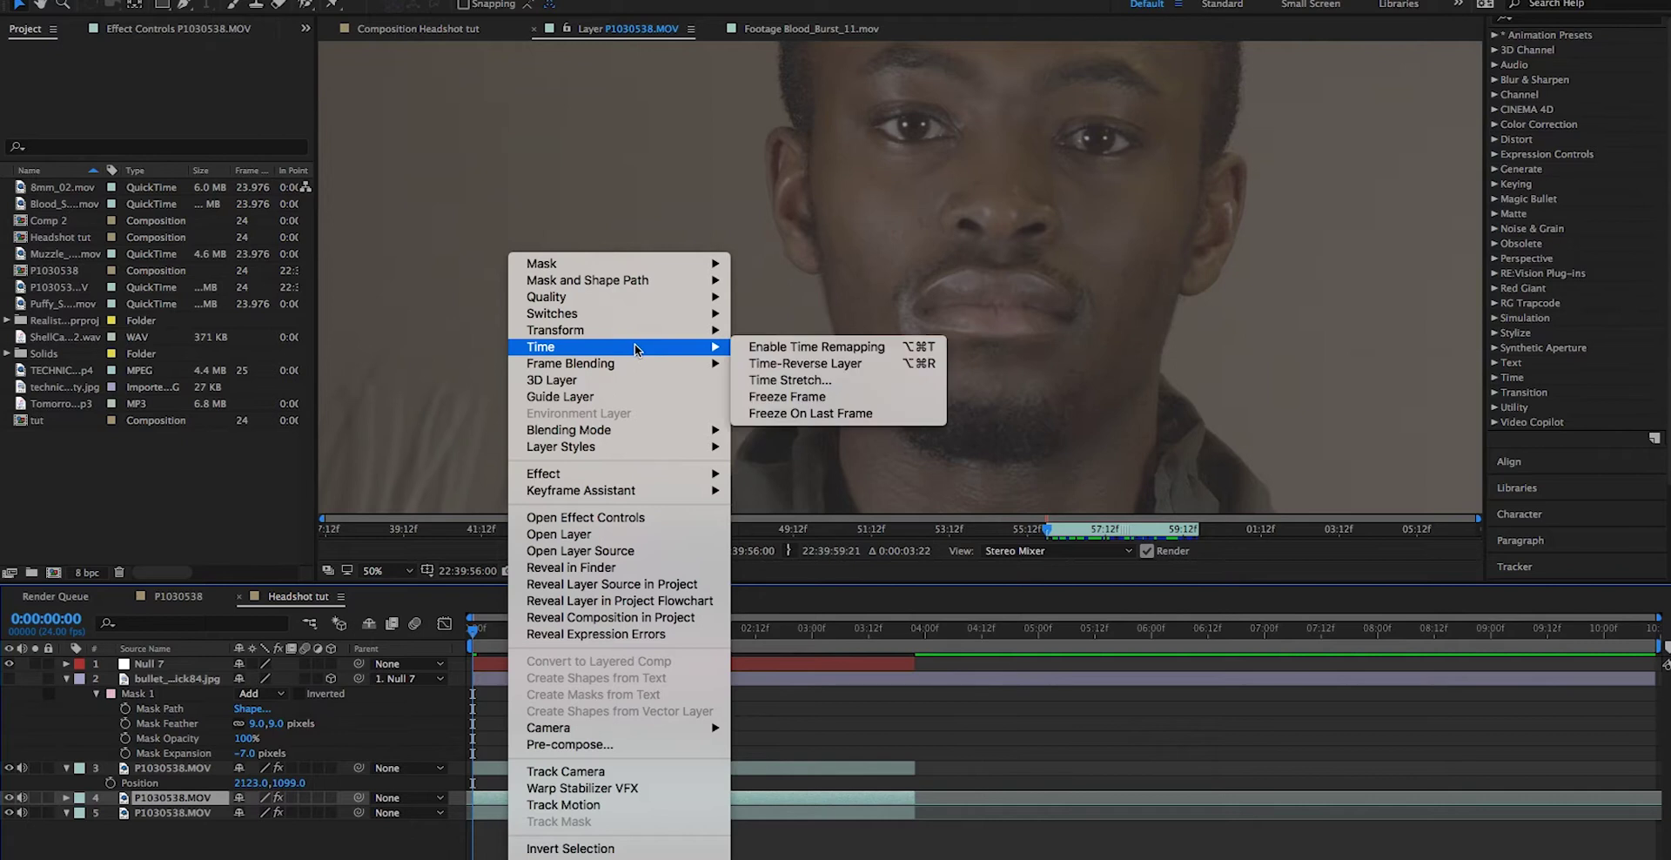
click(840, 402)
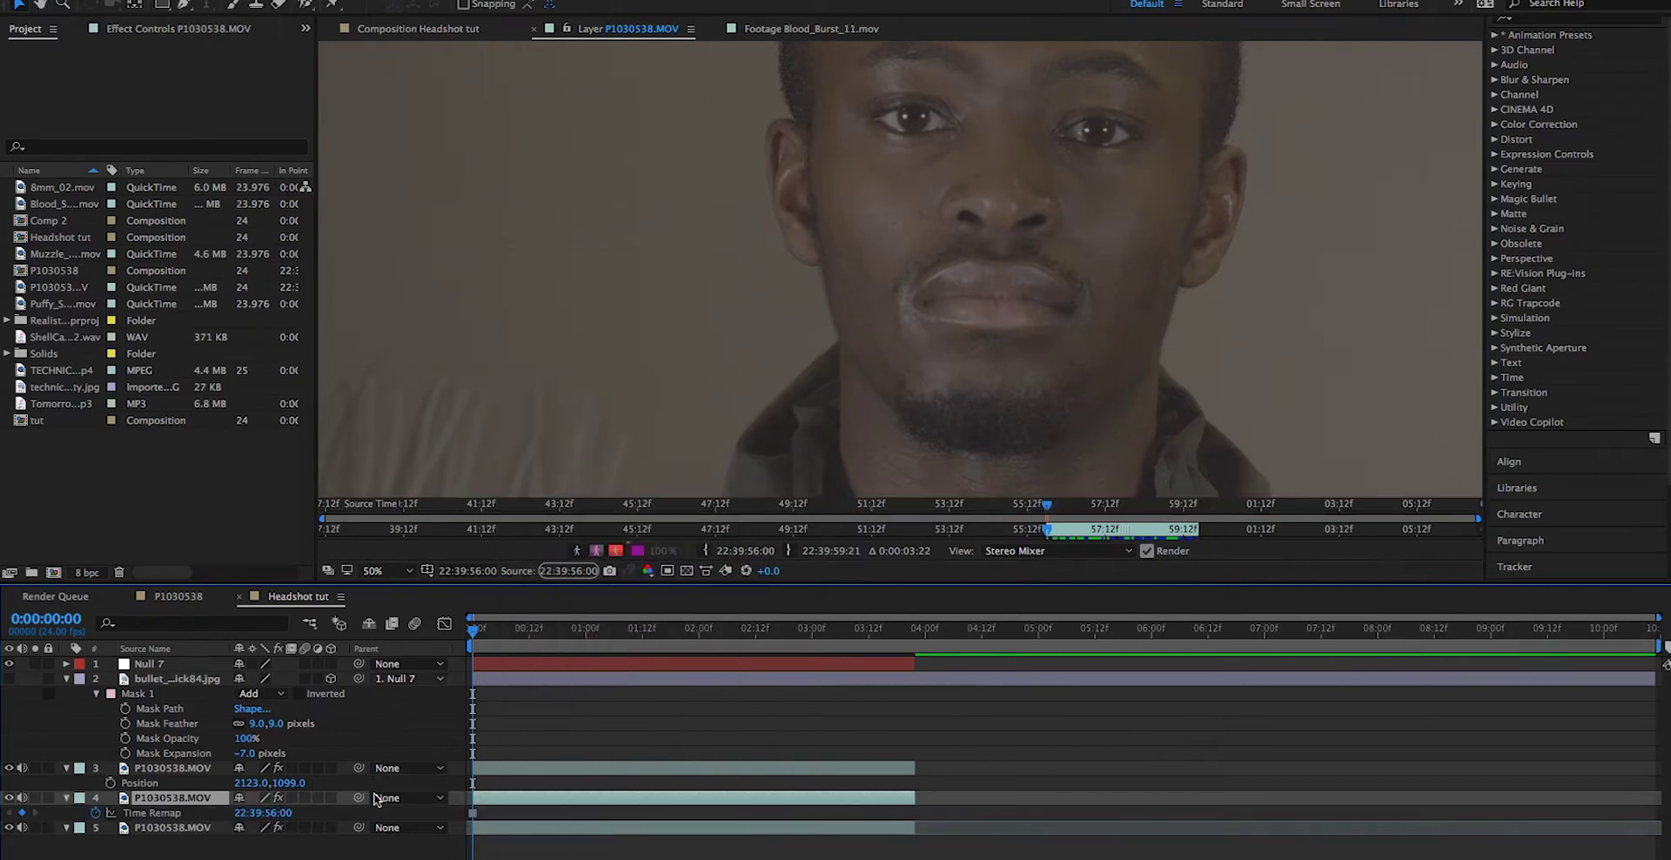
click(421, 32)
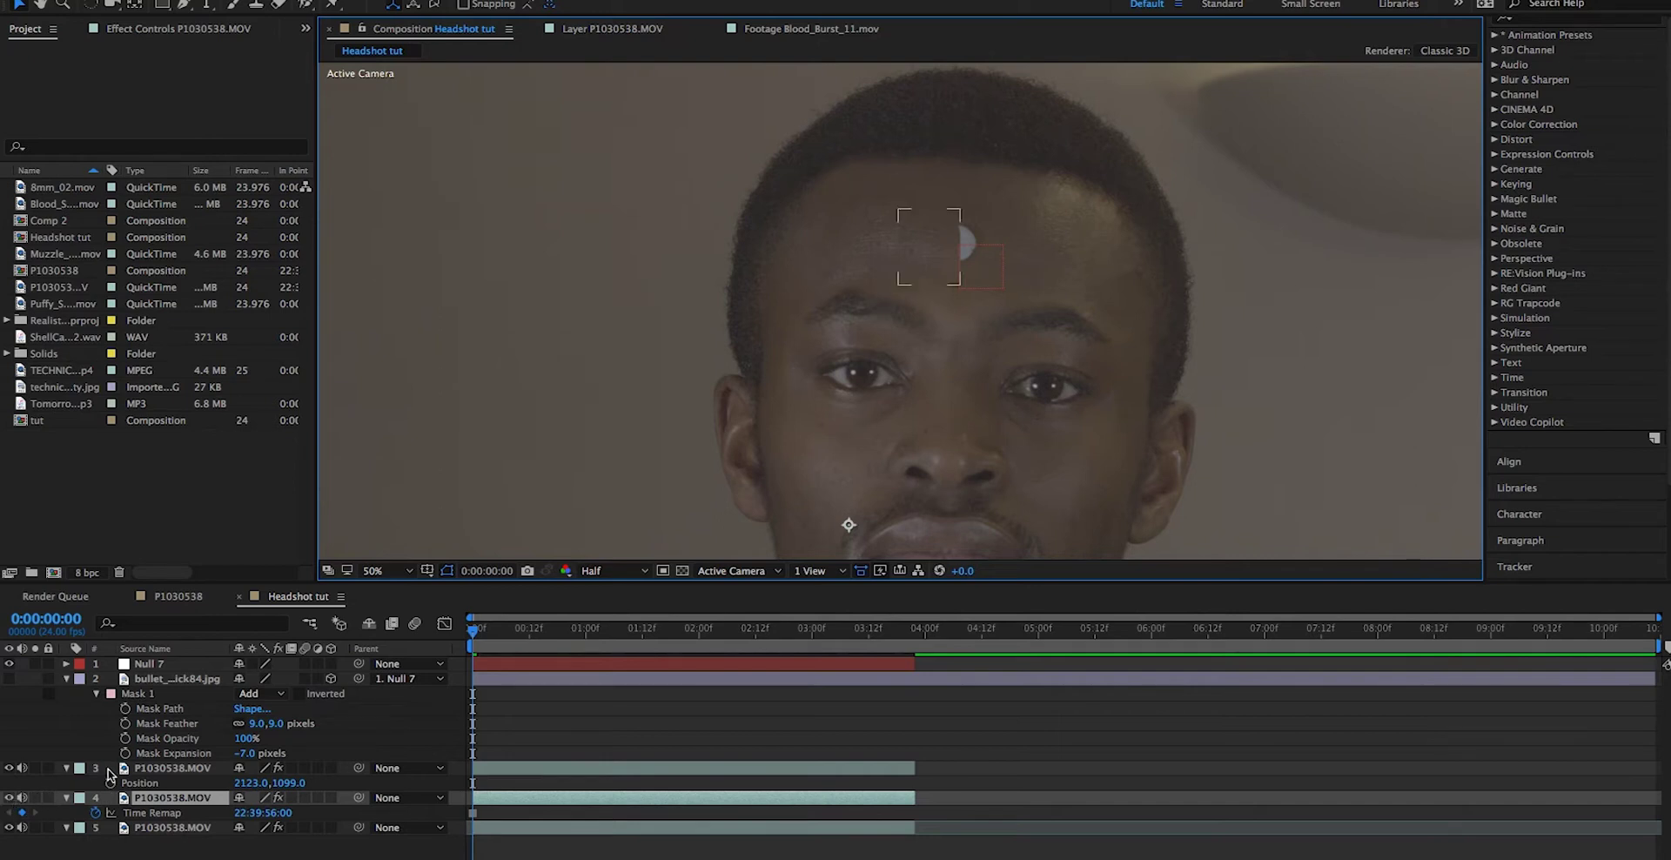
click(35, 797)
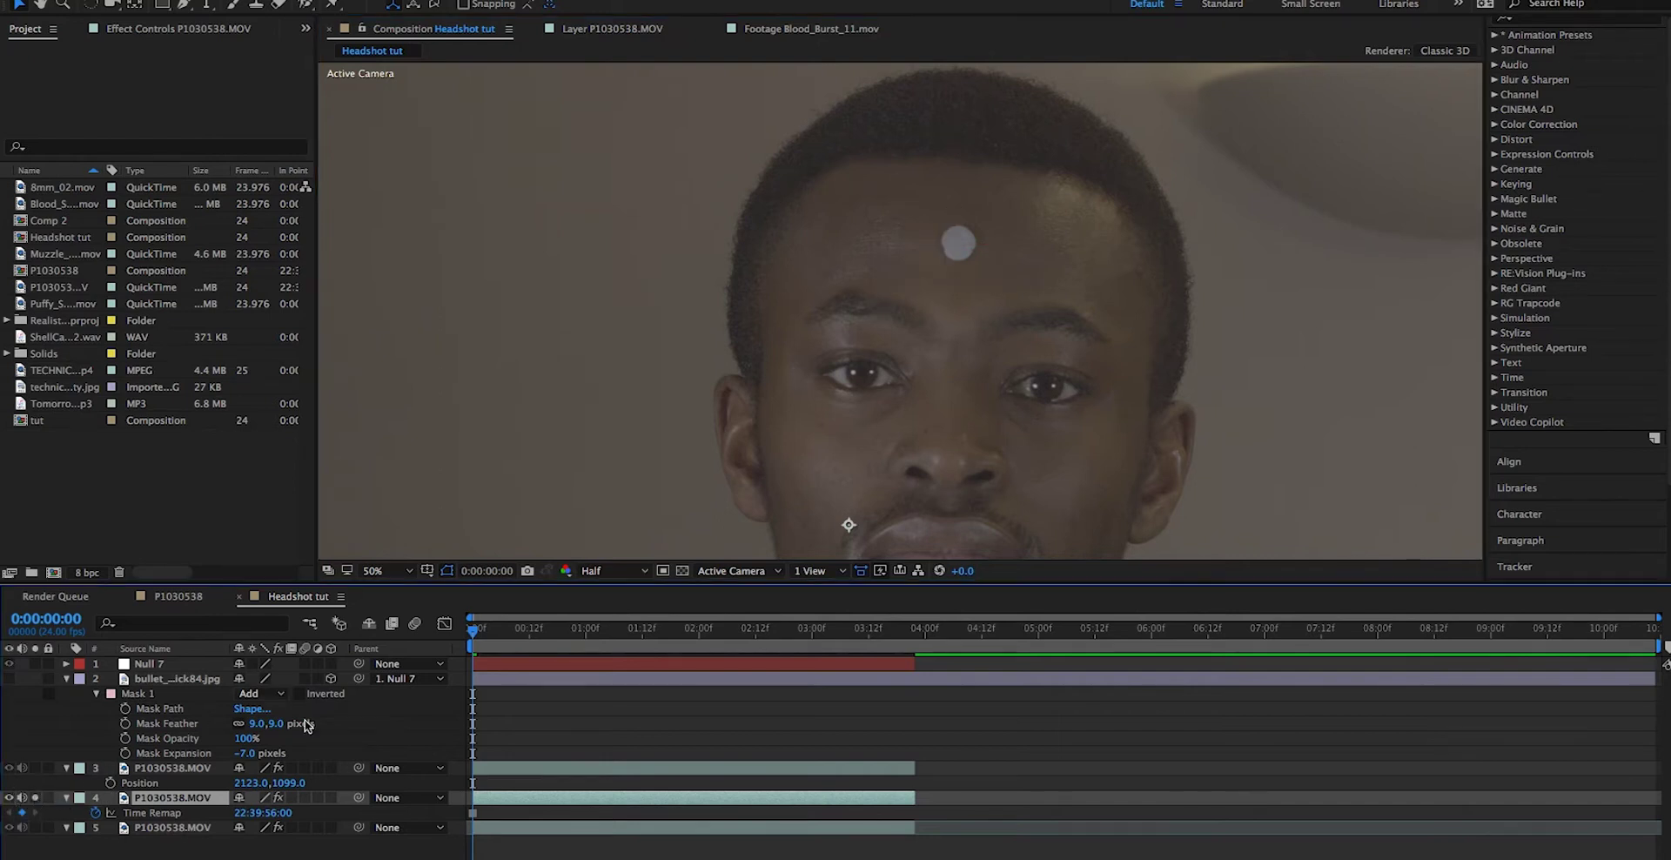
Step: Mask a second patch of clean forehead skin beside the tracking marker on the newest frozen copy and turn off its solo
click(184, 4)
click(986, 207)
click(986, 262)
click(1007, 274)
click(1049, 262)
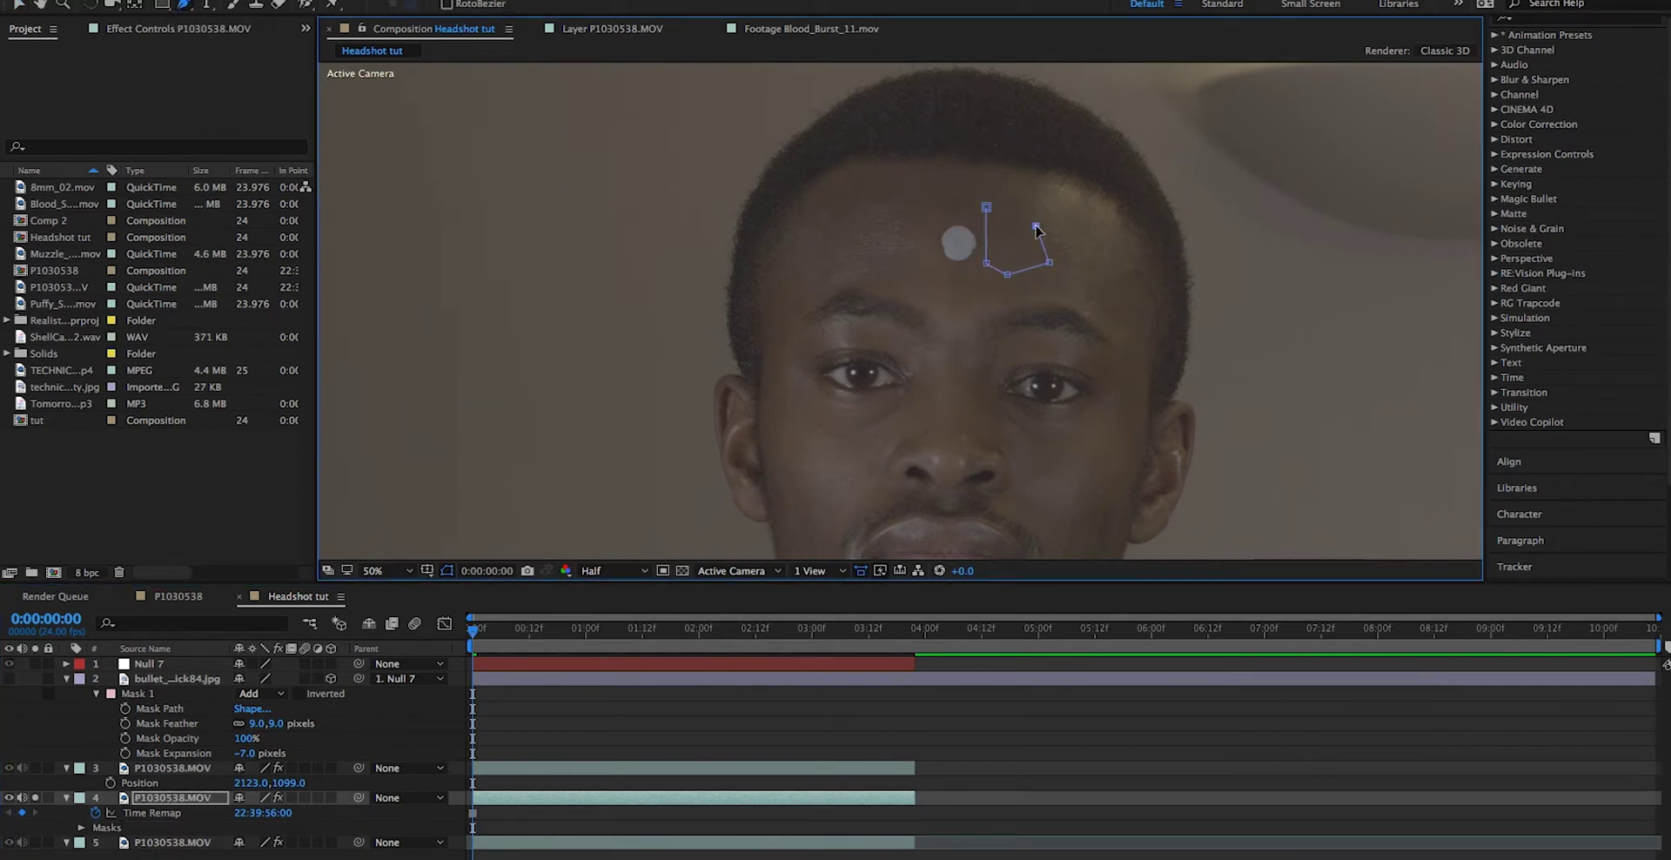
click(985, 208)
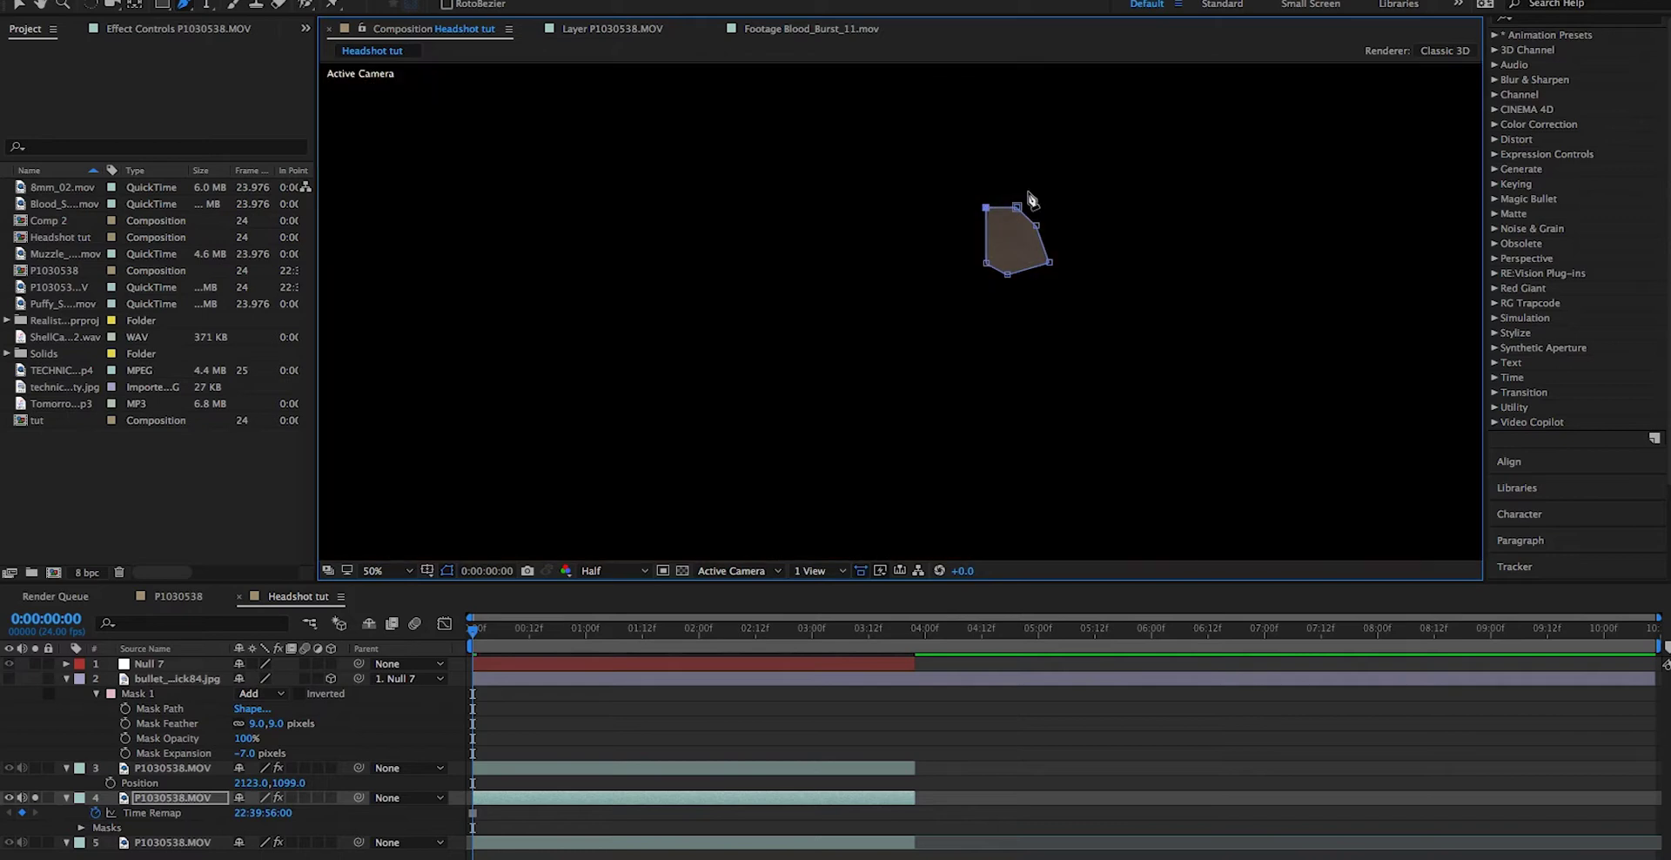
click(34, 797)
key(v)
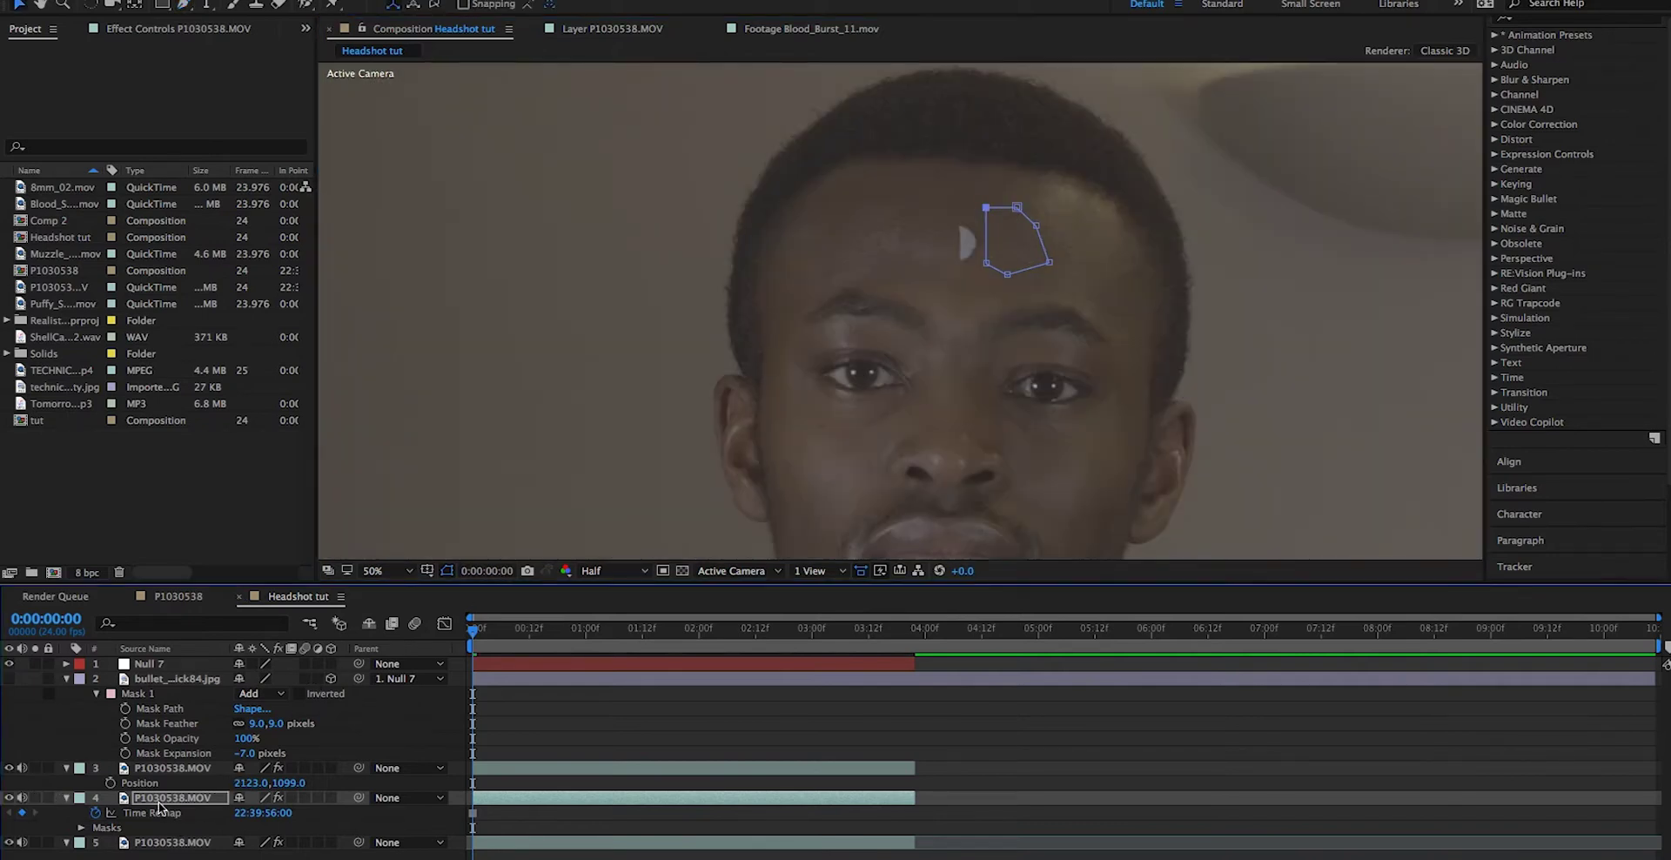
Step: Shift the second skin patch over the rest of the forehead marker by setting its layer position to 1979, 1096
click(67, 798)
click(67, 798)
scroll(68, 806, down, 1)
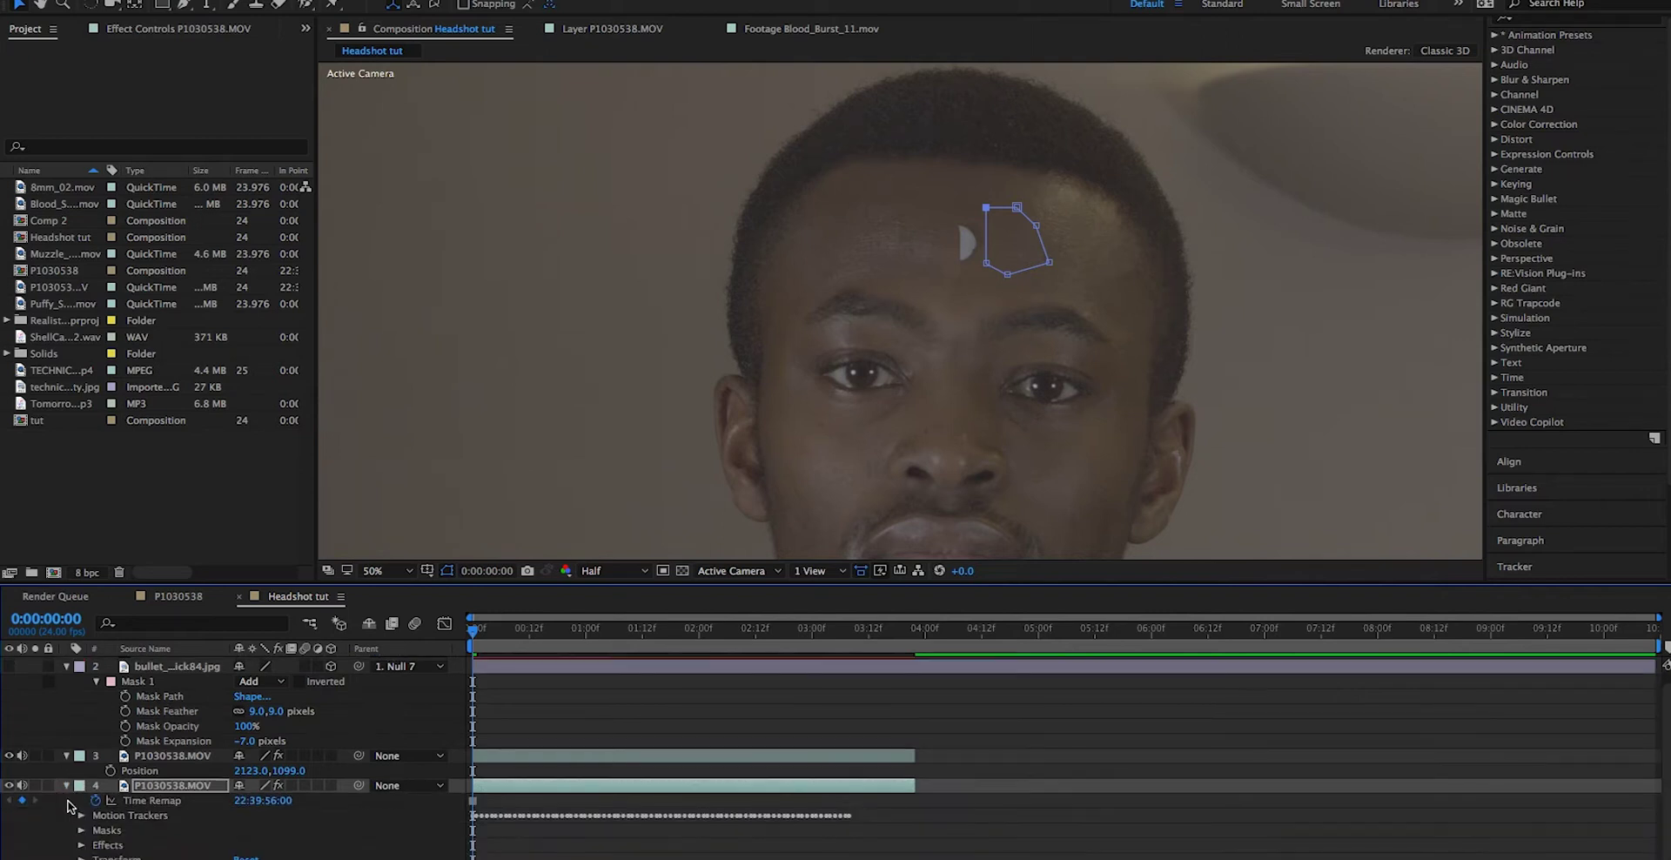
key(p)
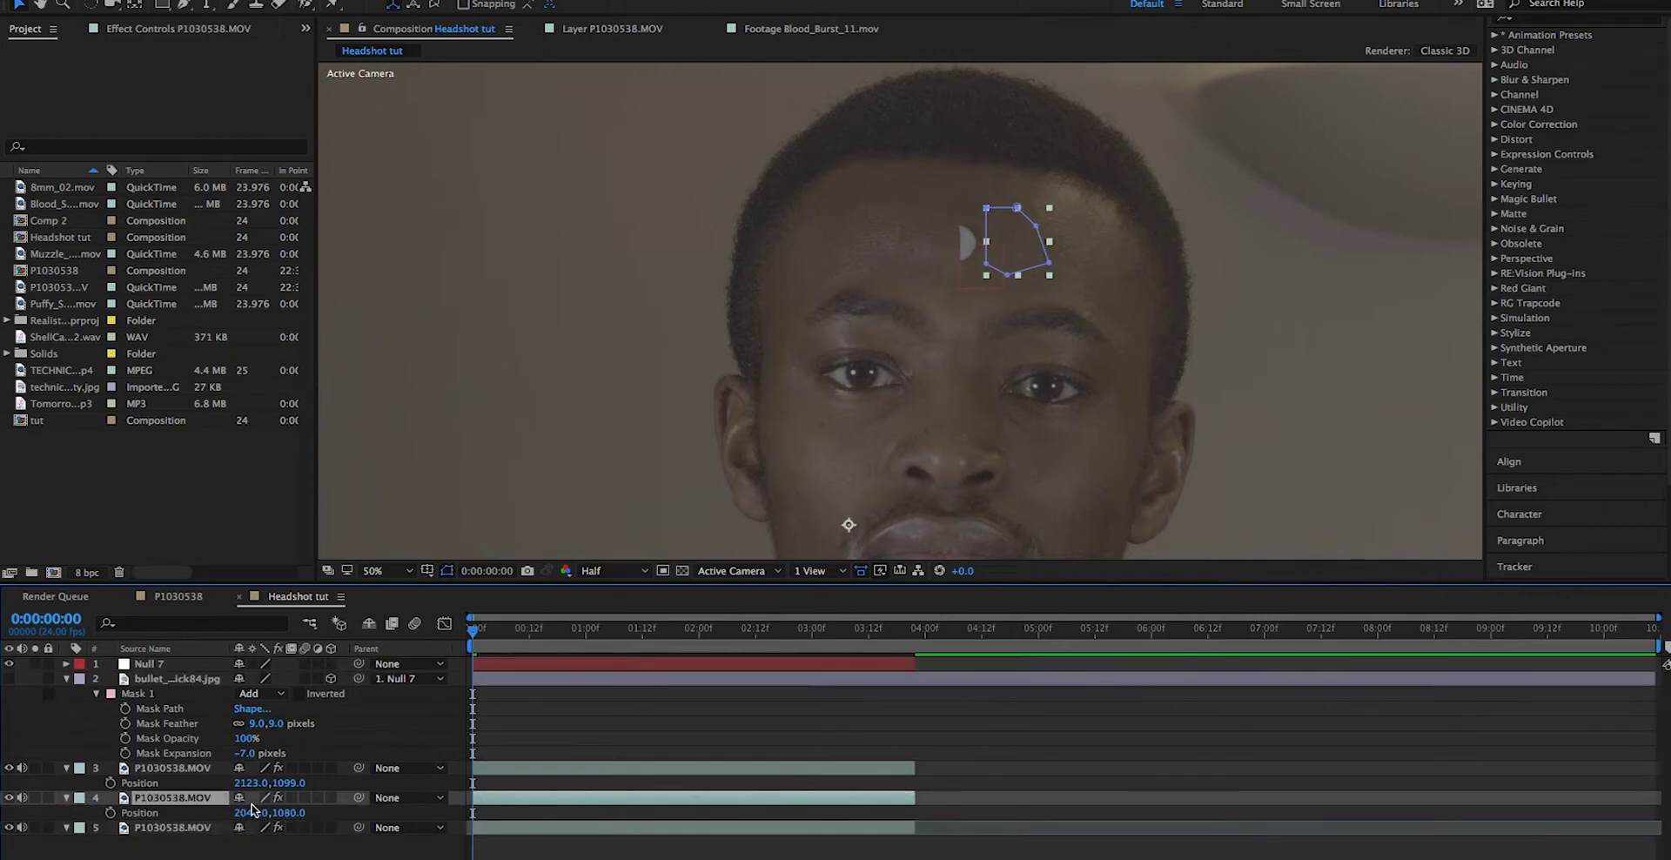
click(244, 821)
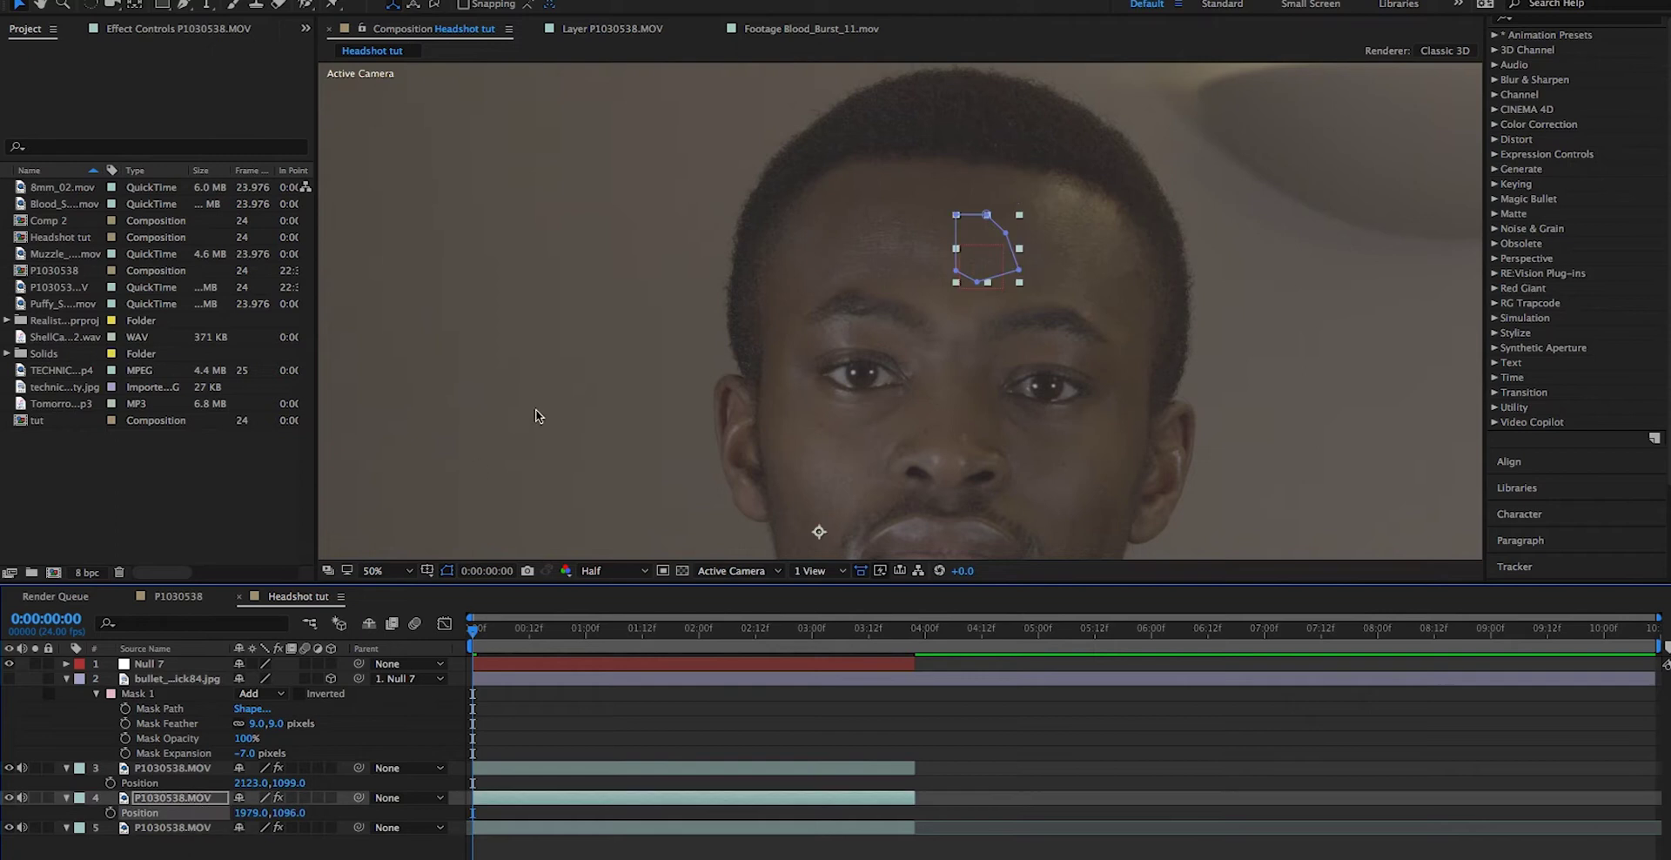
key(ctrl+Down)
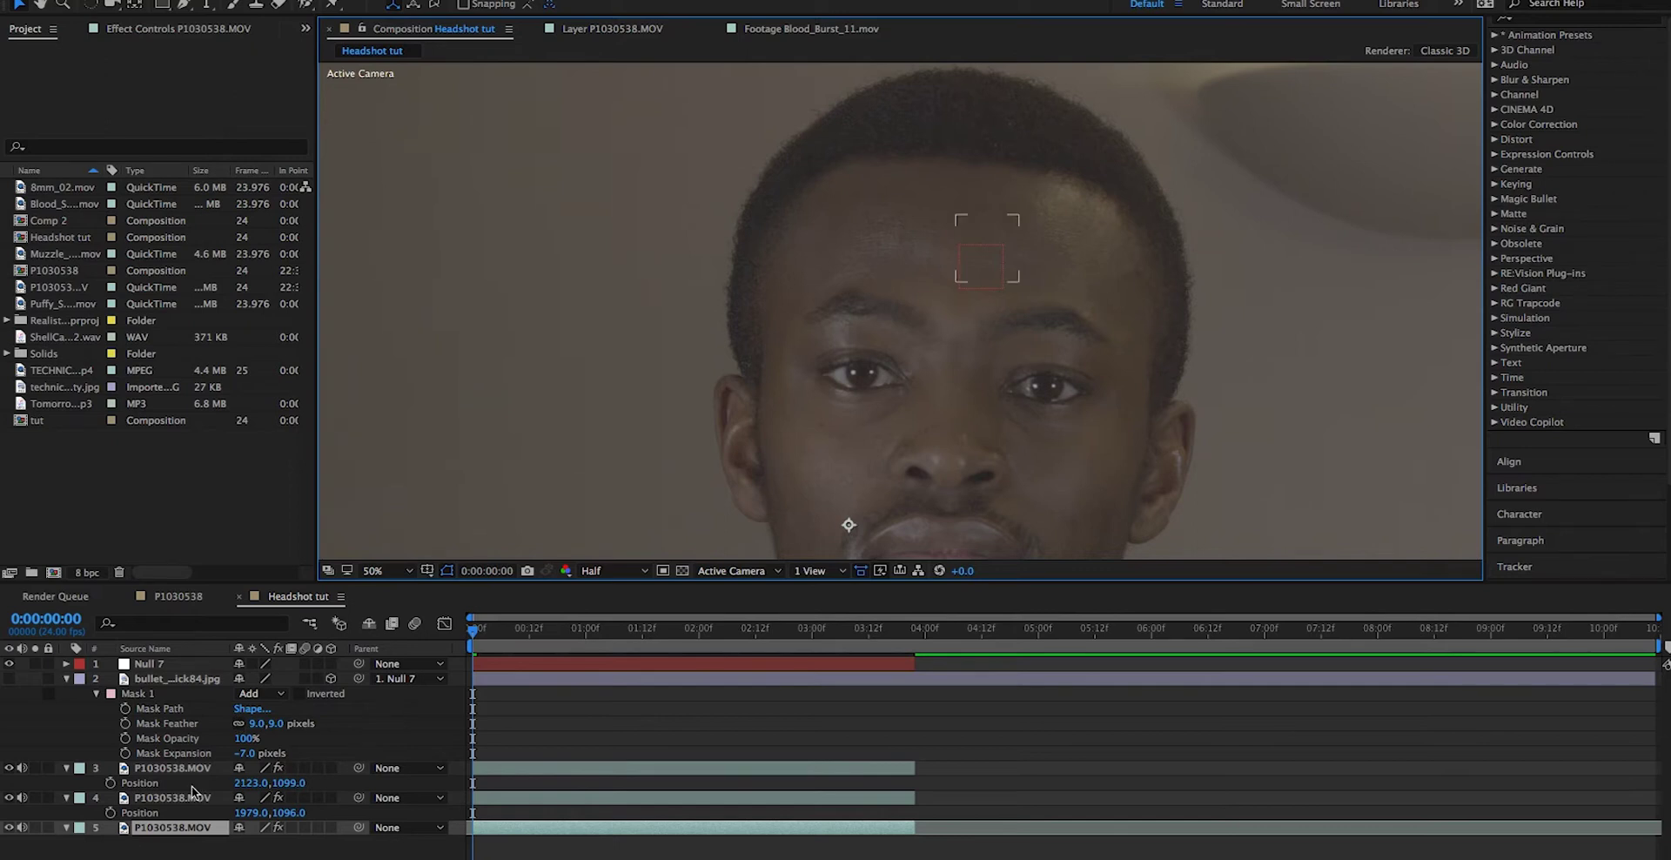
Step: Parent both frozen skin patch layers to Null 7 and scrub forward to check that they follow the head
click(312, 800)
drag(359, 799, 182, 669)
drag(358, 767, 184, 664)
mouse_move(476, 630)
mouse_down()
mouse_move(817, 630)
mouse_move(492, 628)
mouse_up()
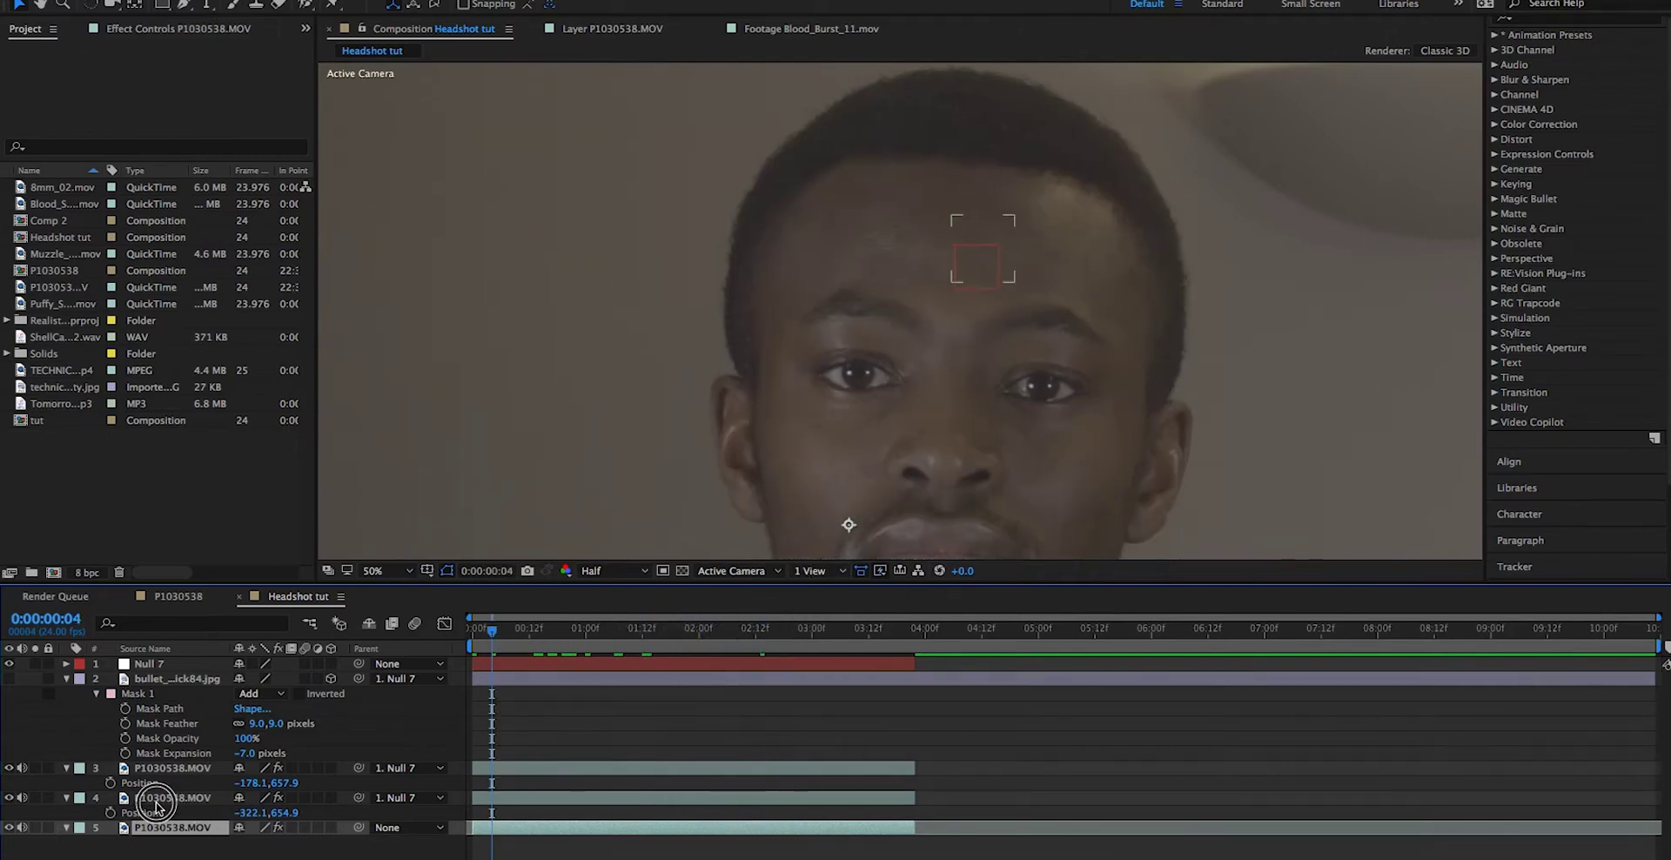
Step: Soften the mask edge of the second skin patch, layer 4, by increasing its Mask Feather
click(156, 800)
key(m)
key(m)
key(m)
key(m)
drag(274, 844, 296, 838)
click(67, 799)
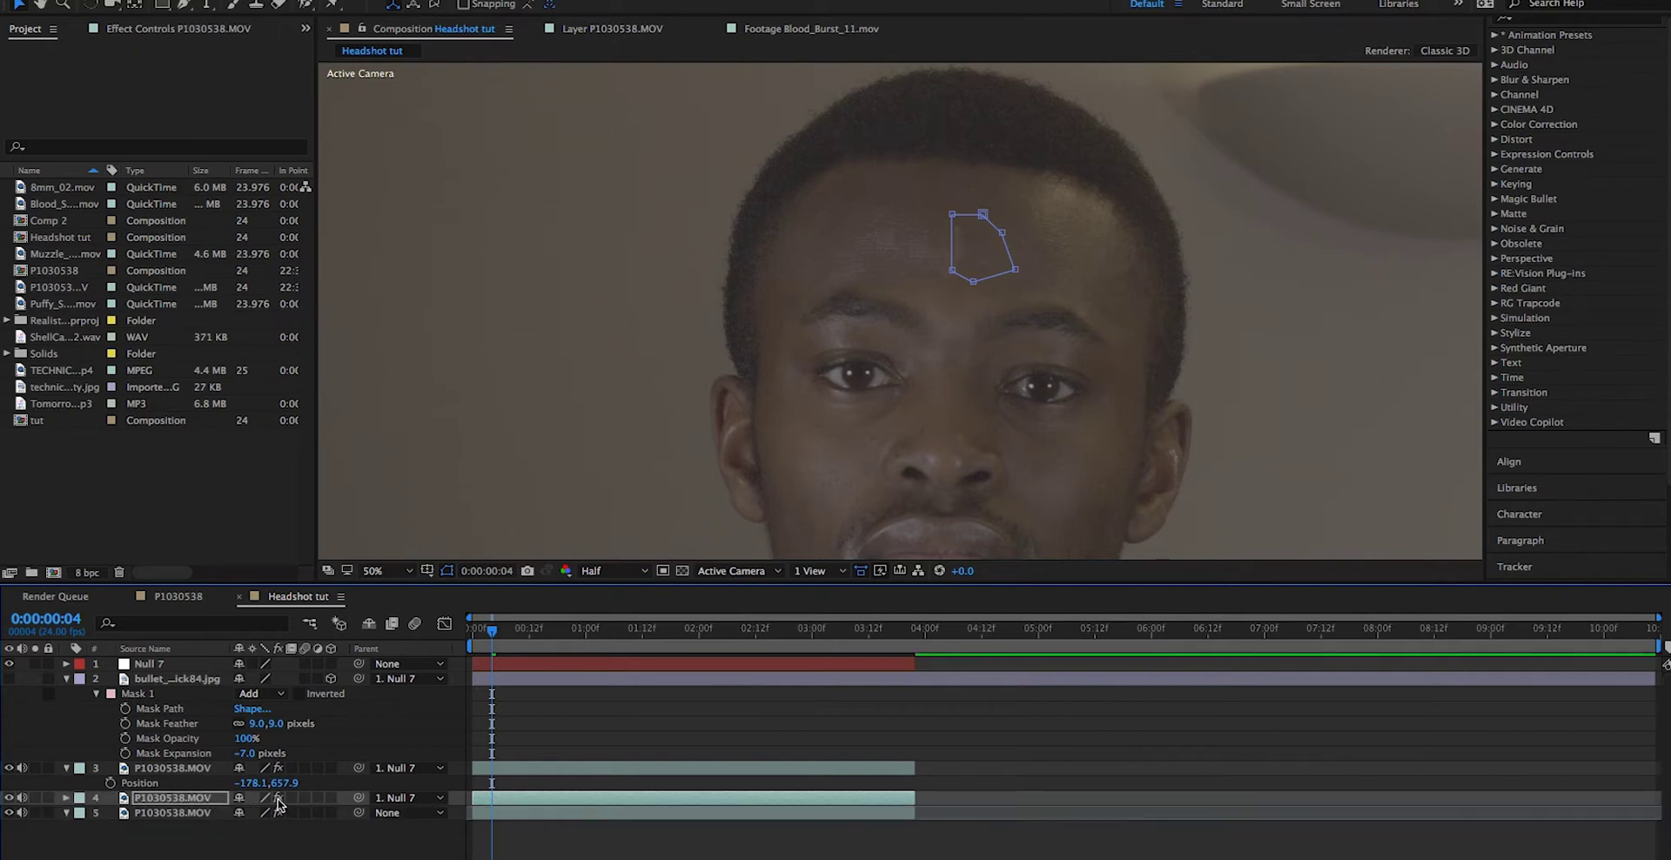
Step: Refine the mask edge of the first skin patch, layer 3, to blend it into the forehead
key(p)
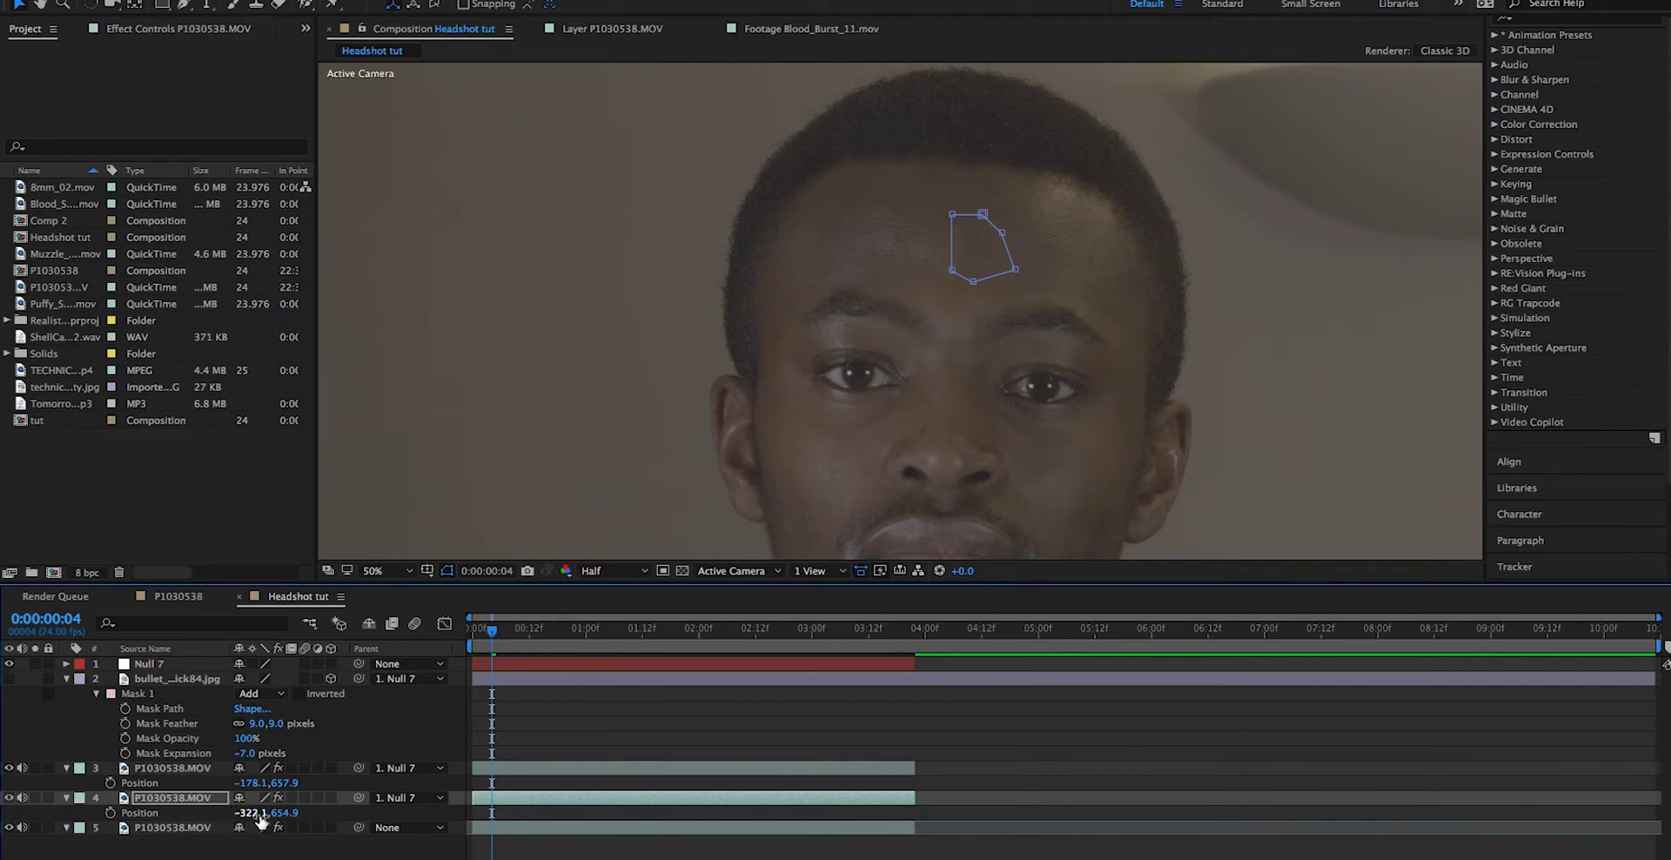
drag(240, 813, 269, 784)
click(160, 766)
key(m)
key(m)
key(p)
key(p)
key(m)
key(m)
mouse_move(239, 842)
mouse_down()
mouse_move(206, 849)
mouse_move(220, 842)
mouse_up()
Step: Move the layer 4 skin patch to position -351.1, 654.9 and extend its upper mask points upward, checking the coverage at 0:00:00:23
drag(964, 233, 963, 205)
drag(256, 812, 224, 812)
click(634, 540)
drag(492, 629, 582, 630)
click(955, 211)
mouse_move(923, 196)
mouse_down()
mouse_move(966, 179)
mouse_move(917, 192)
mouse_up()
click(66, 767)
click(178, 783)
click(955, 201)
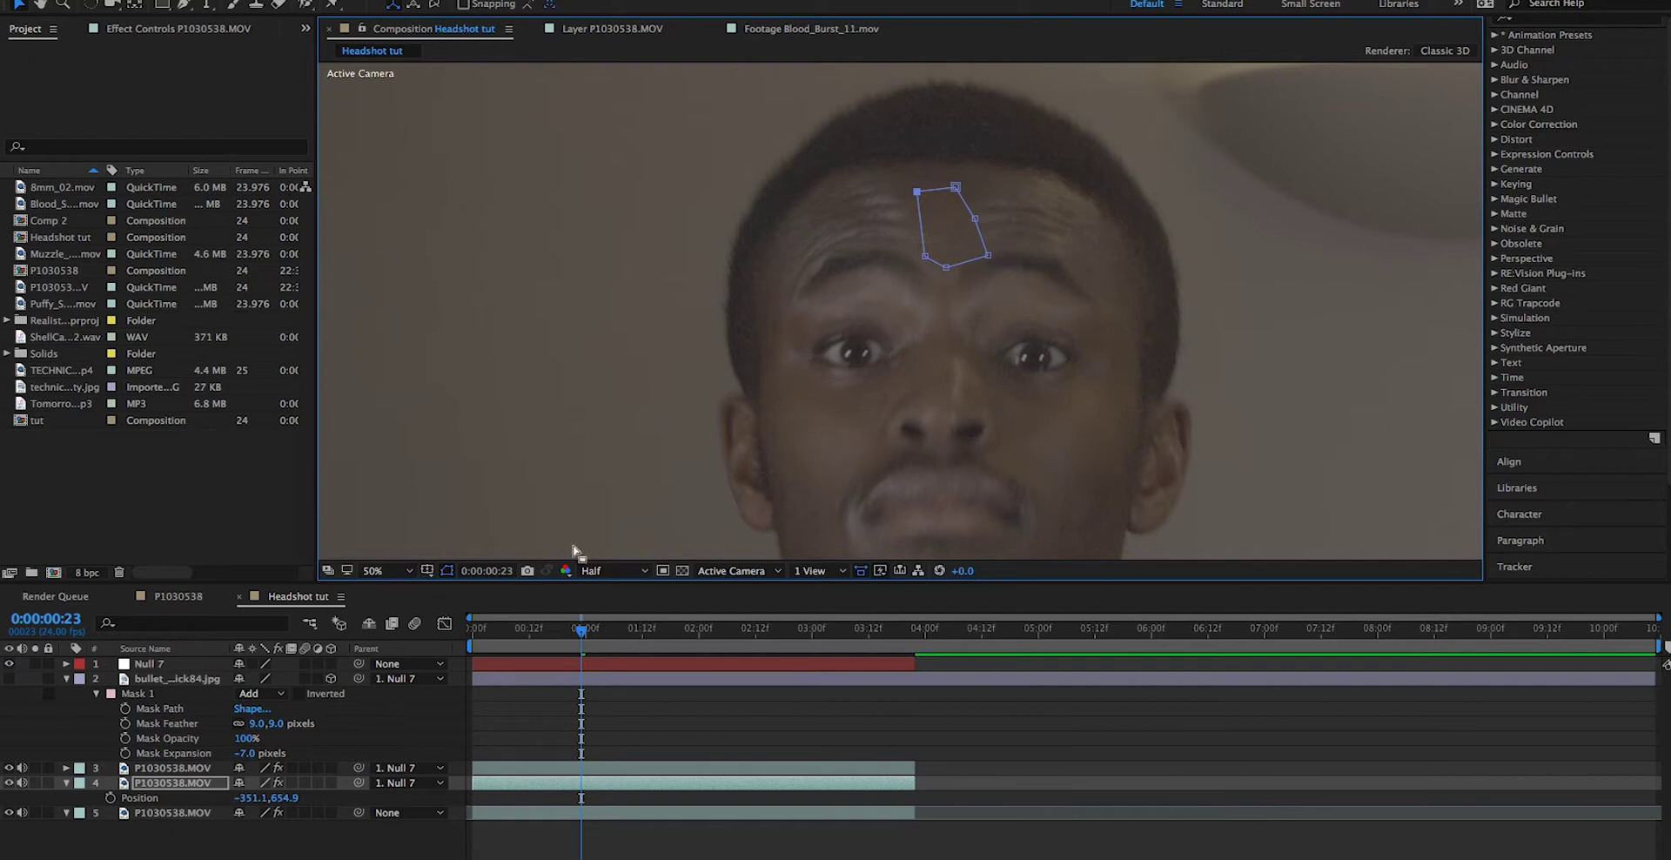
Step: Make the bullet wound layer visible and shift it in the timeline to start at 0:00:00:22
drag(581, 631, 429, 651)
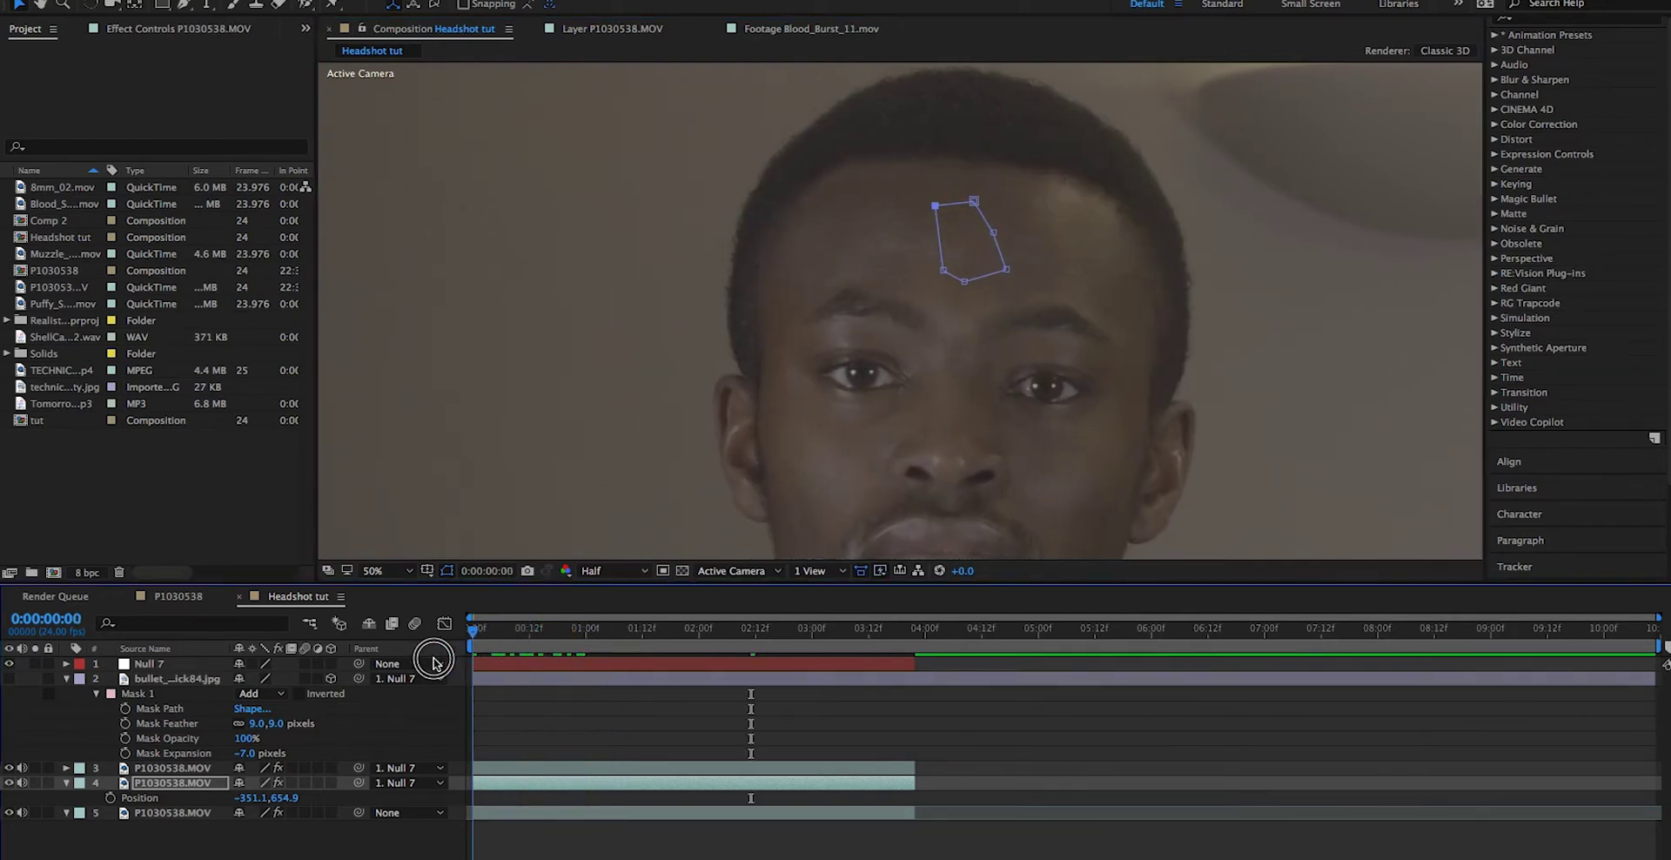
click(510, 693)
drag(542, 679, 551, 679)
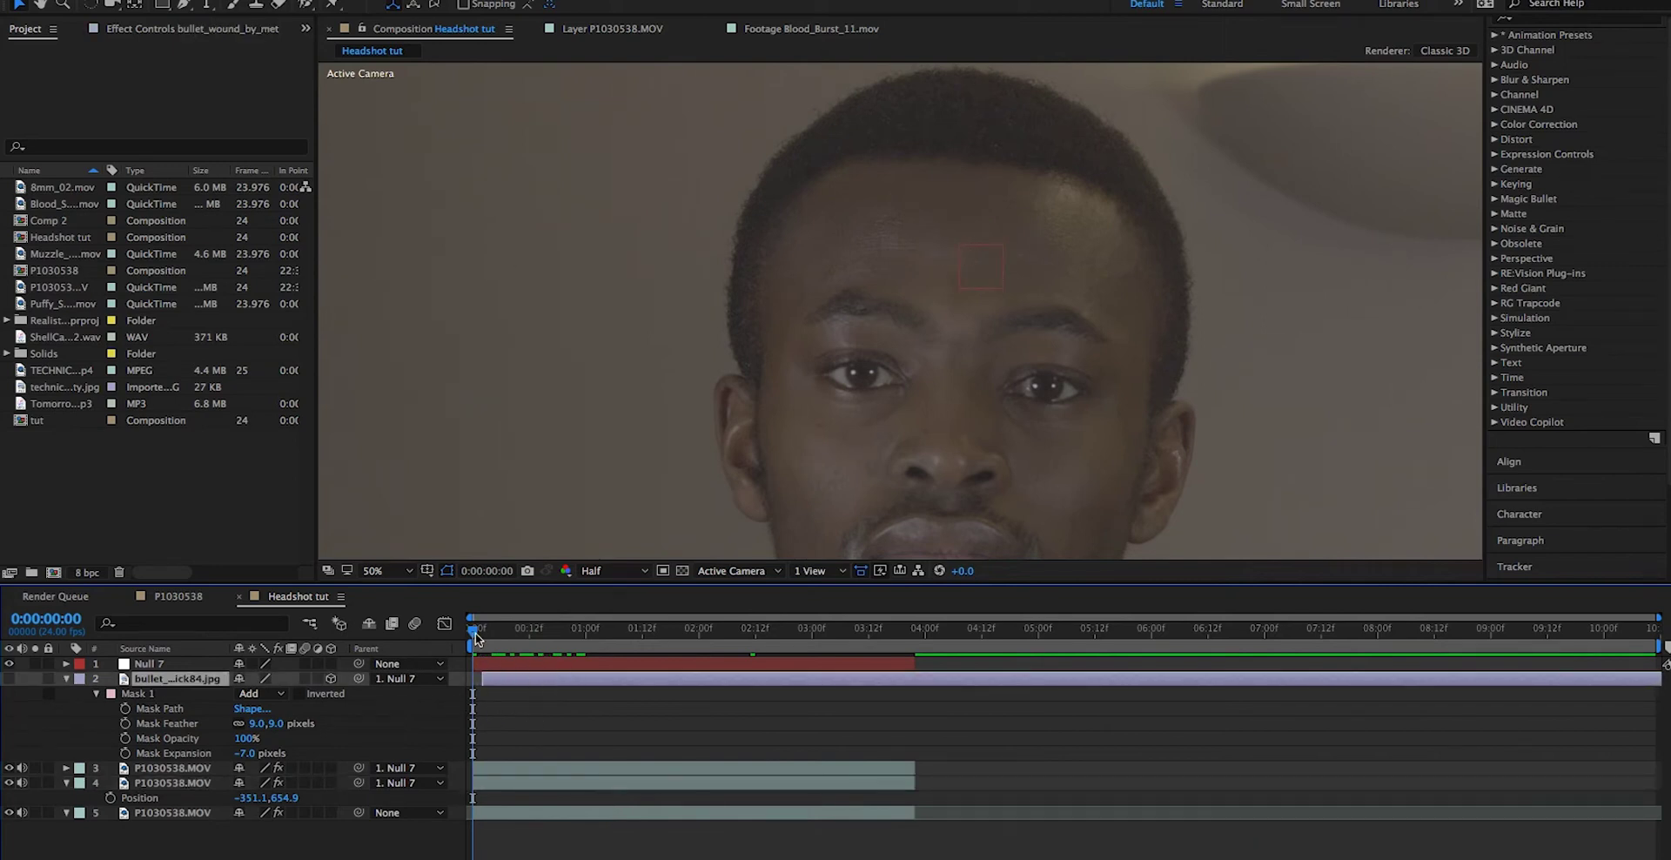
drag(475, 633, 441, 628)
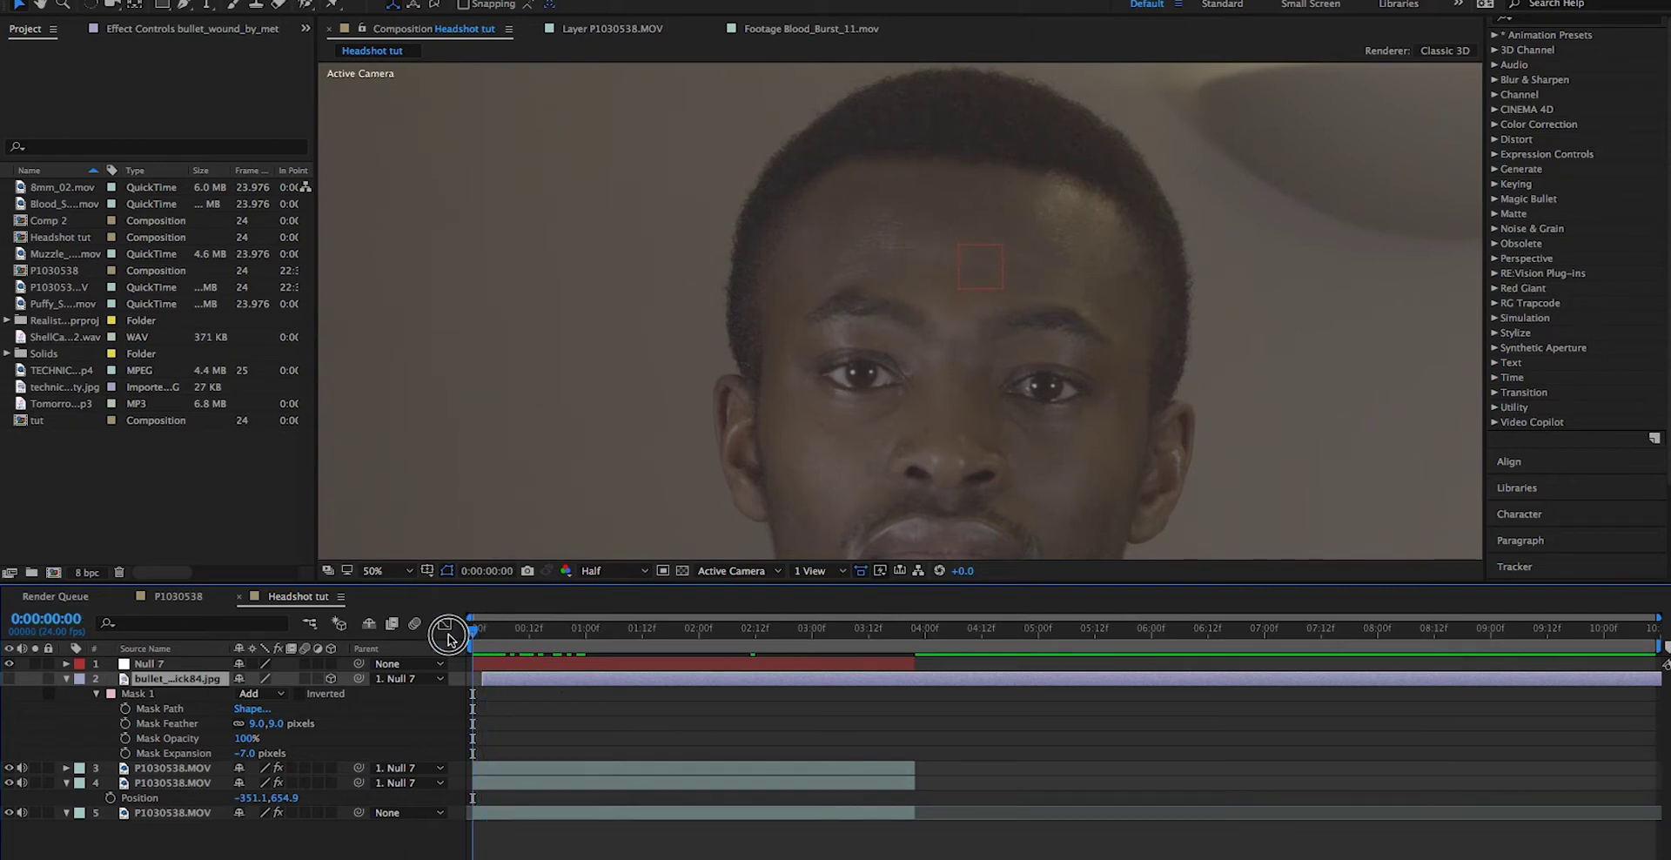
click(9, 678)
mouse_move(477, 629)
mouse_down()
mouse_move(501, 637)
mouse_move(455, 633)
mouse_move(585, 644)
mouse_move(505, 630)
mouse_up()
key(comma)
drag(604, 683, 628, 691)
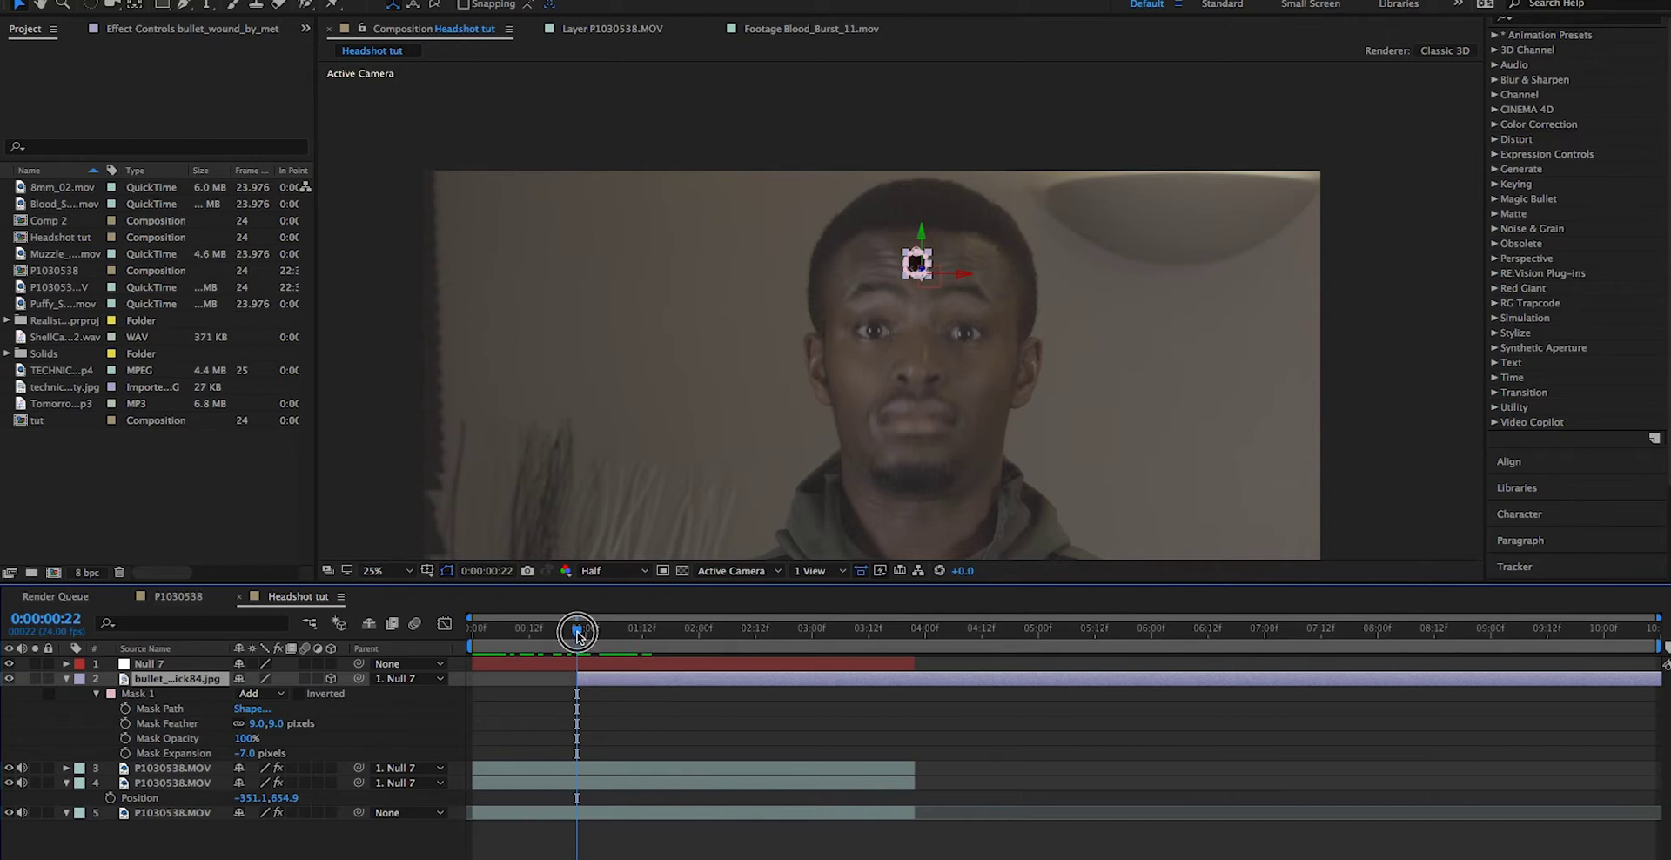
Step: Hide the mask and shape path outlines and inspect the bullet wound on the forehead up close
click(448, 571)
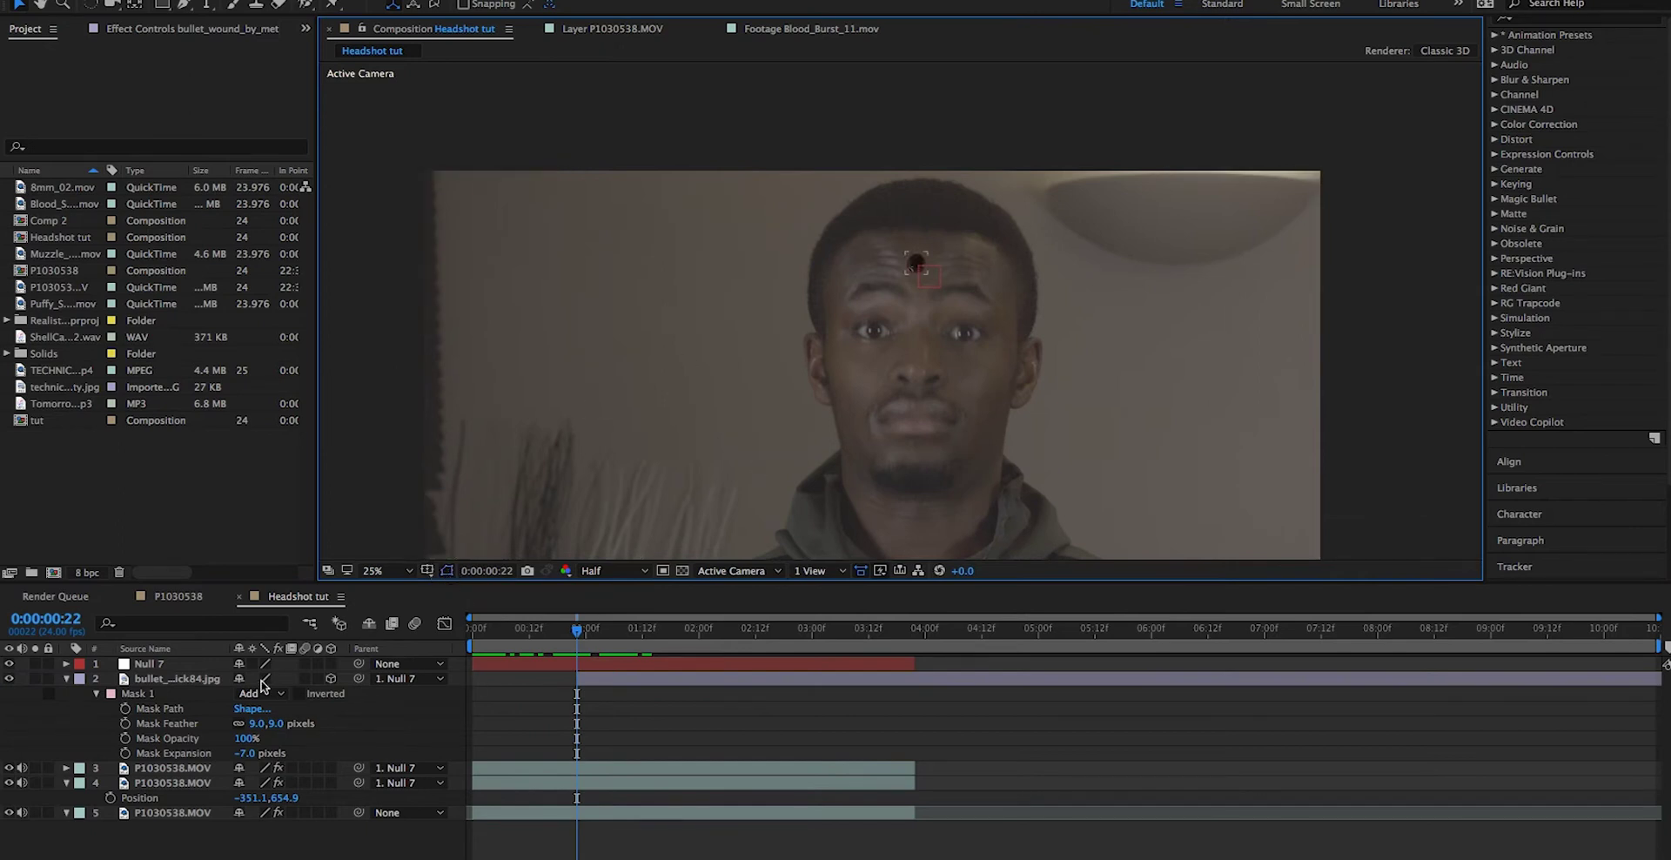
click(191, 680)
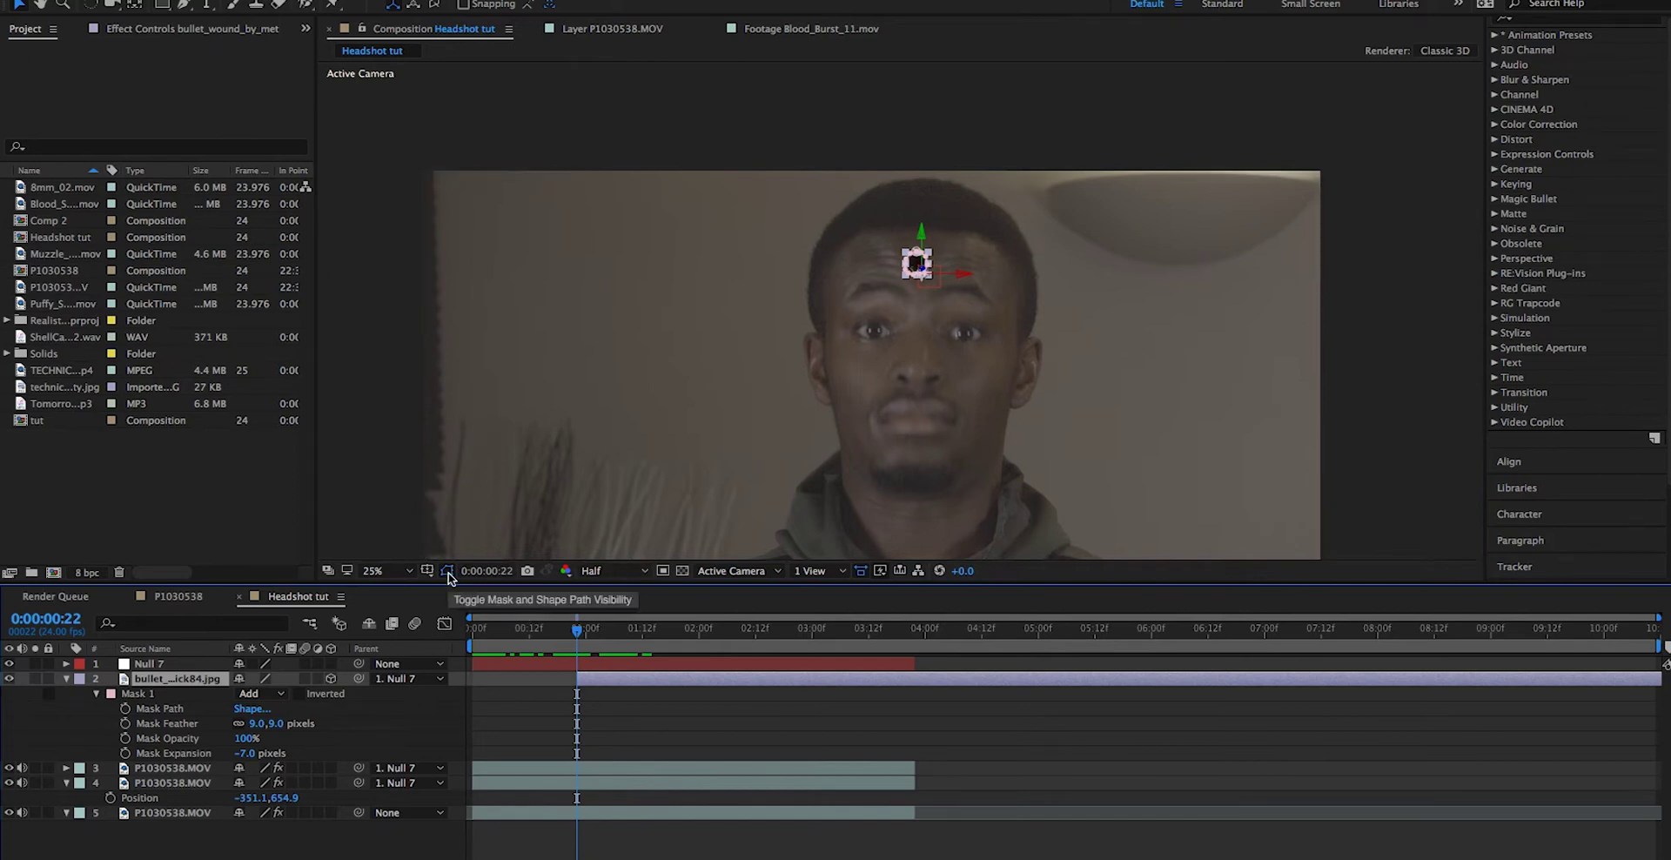
click(447, 572)
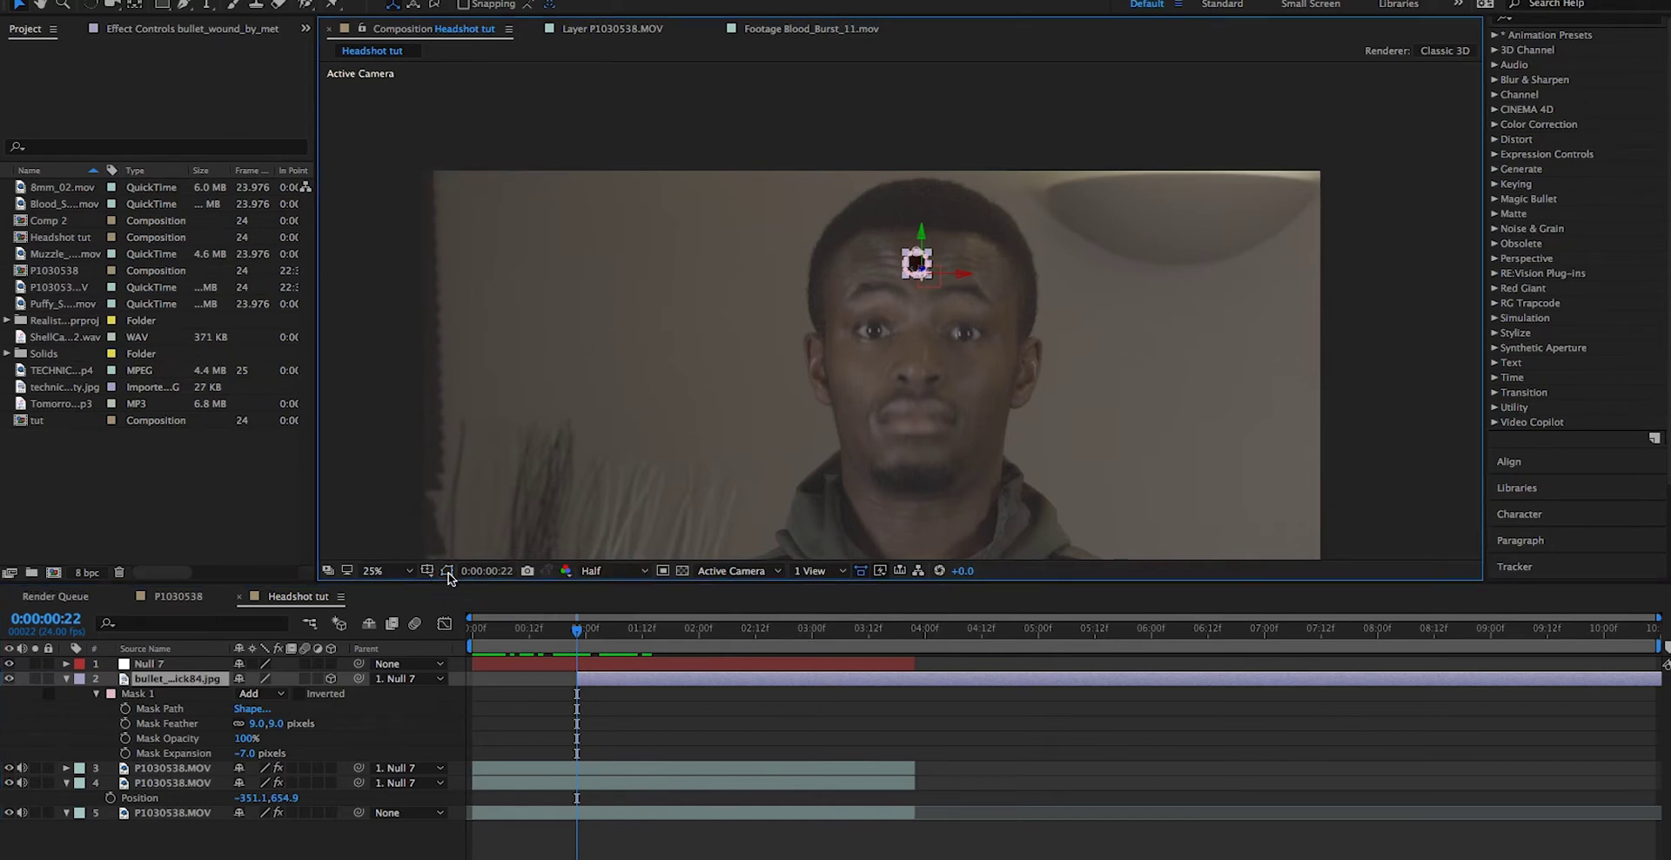
click(898, 105)
scroll(892, 305, up, 2)
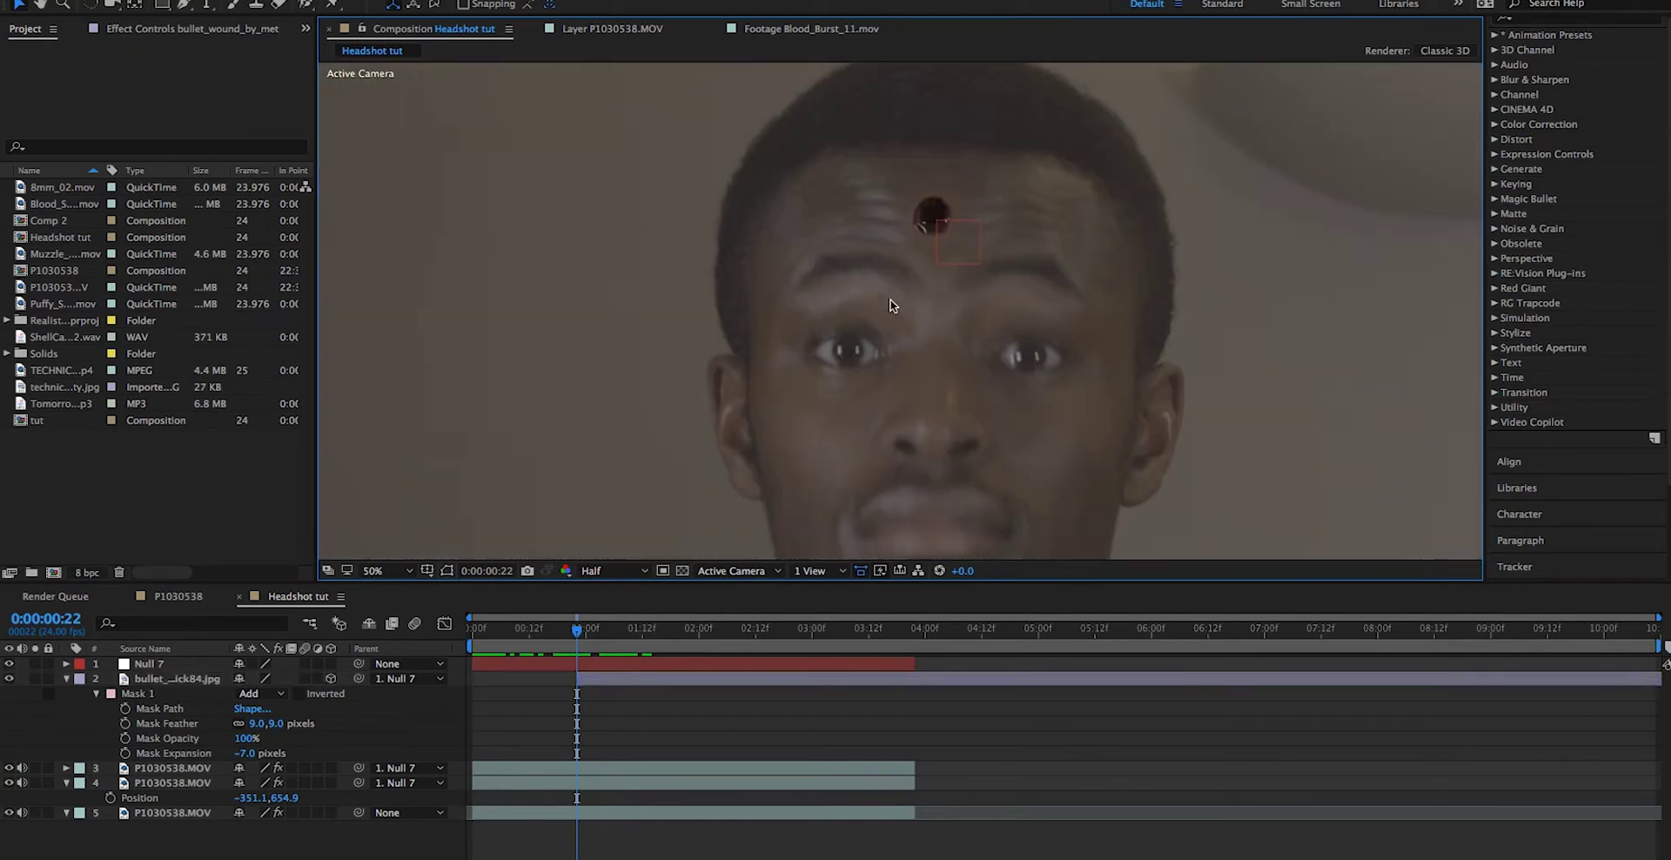
scroll(892, 305, down, 2)
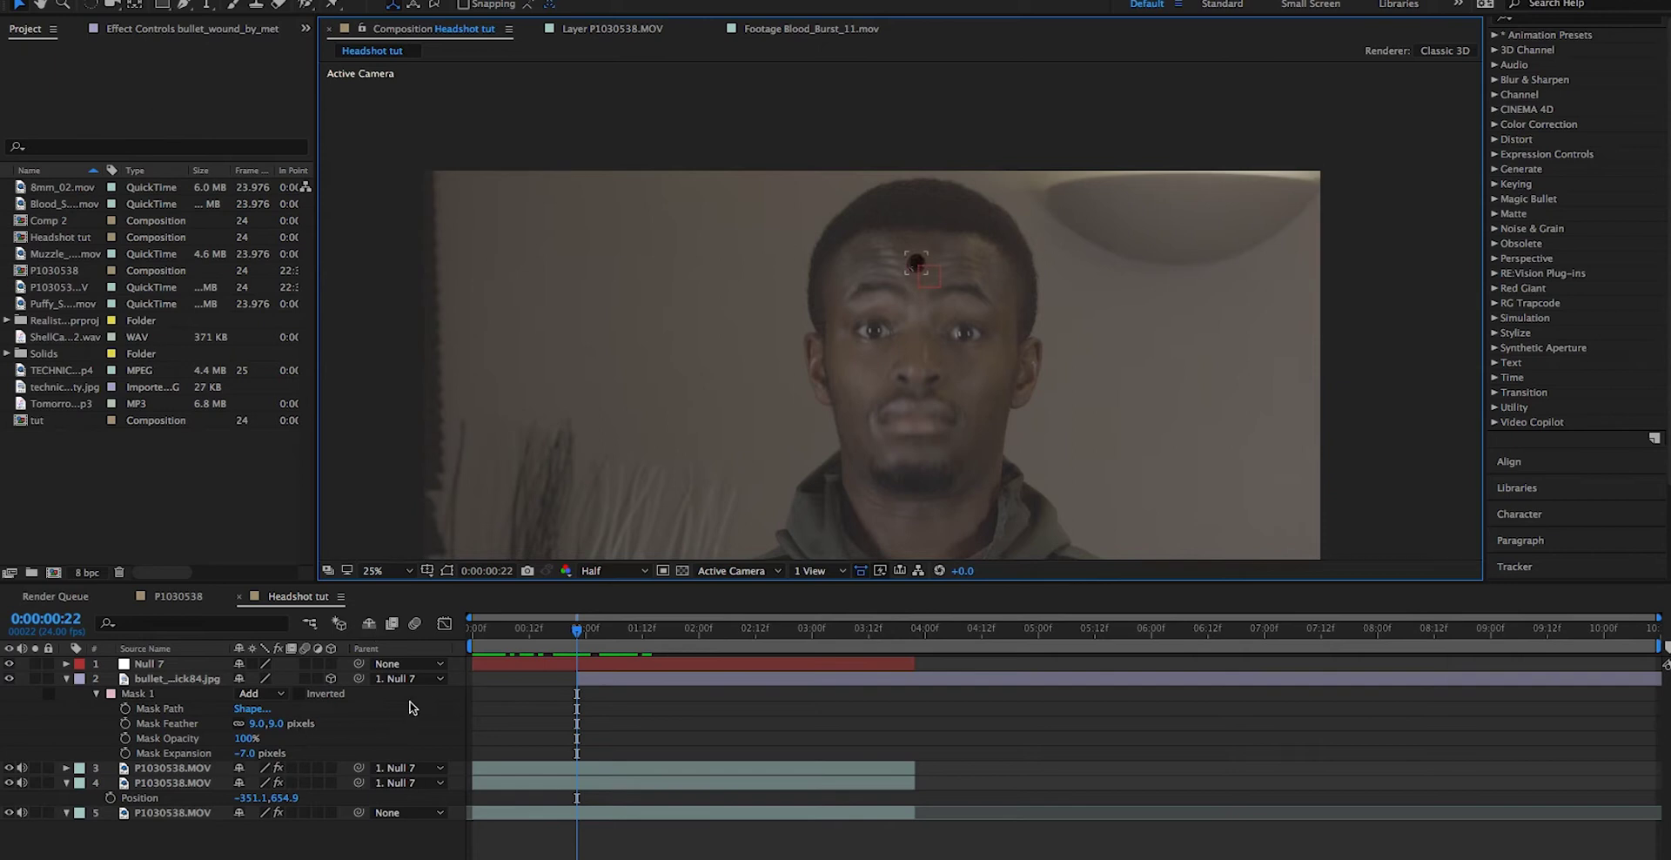
Step: Scale the bullet wound layer down to 92% and check its size on the forehead
click(609, 678)
key(s)
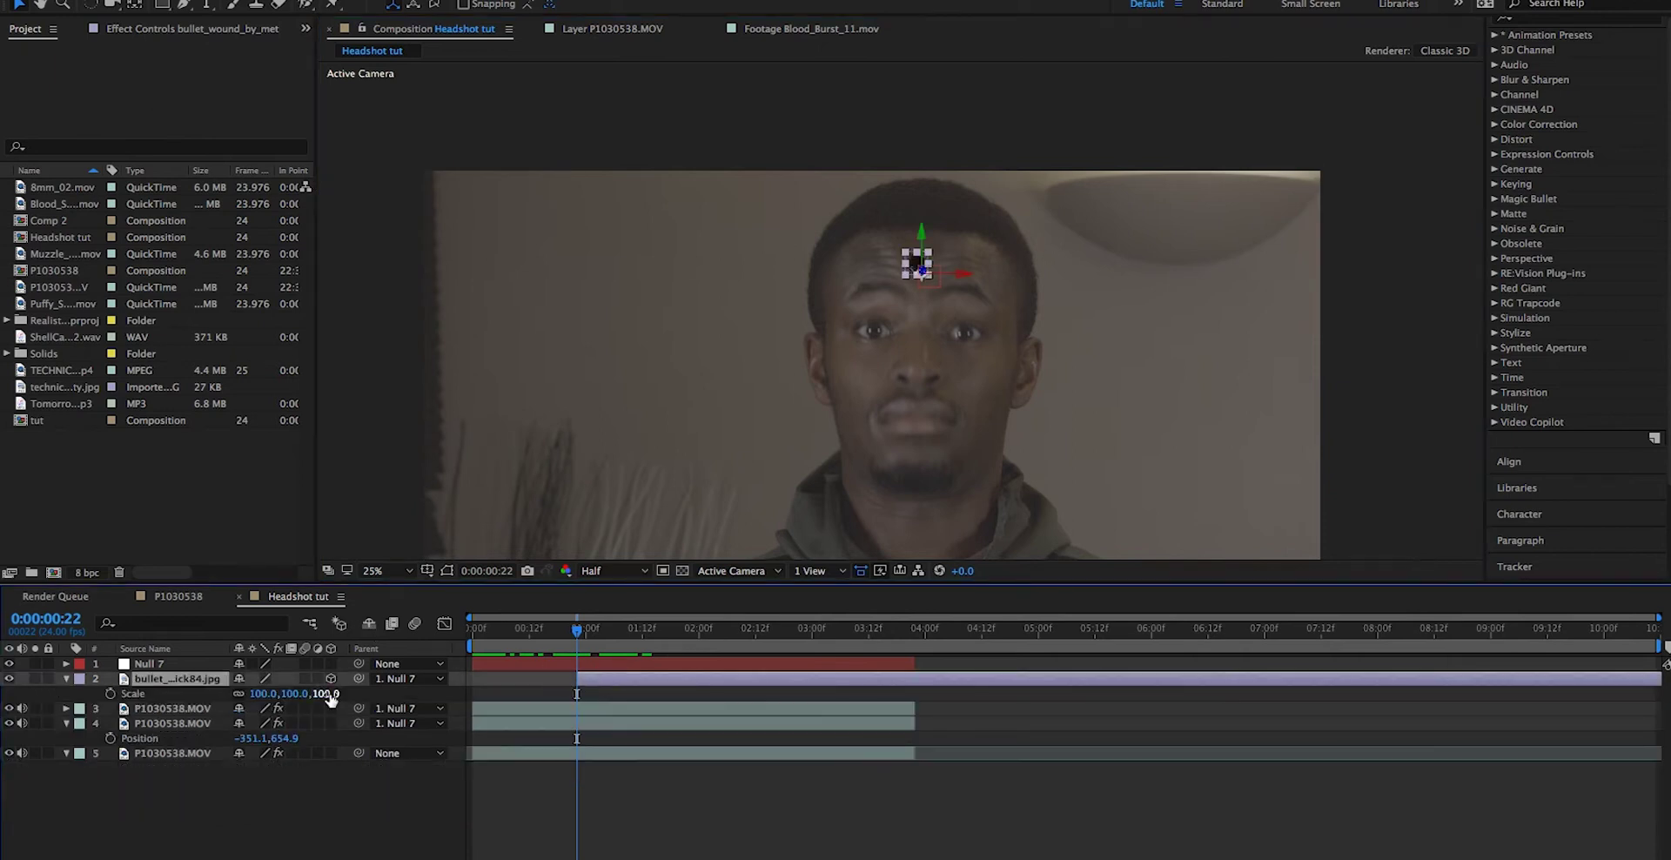
drag(259, 695, 242, 701)
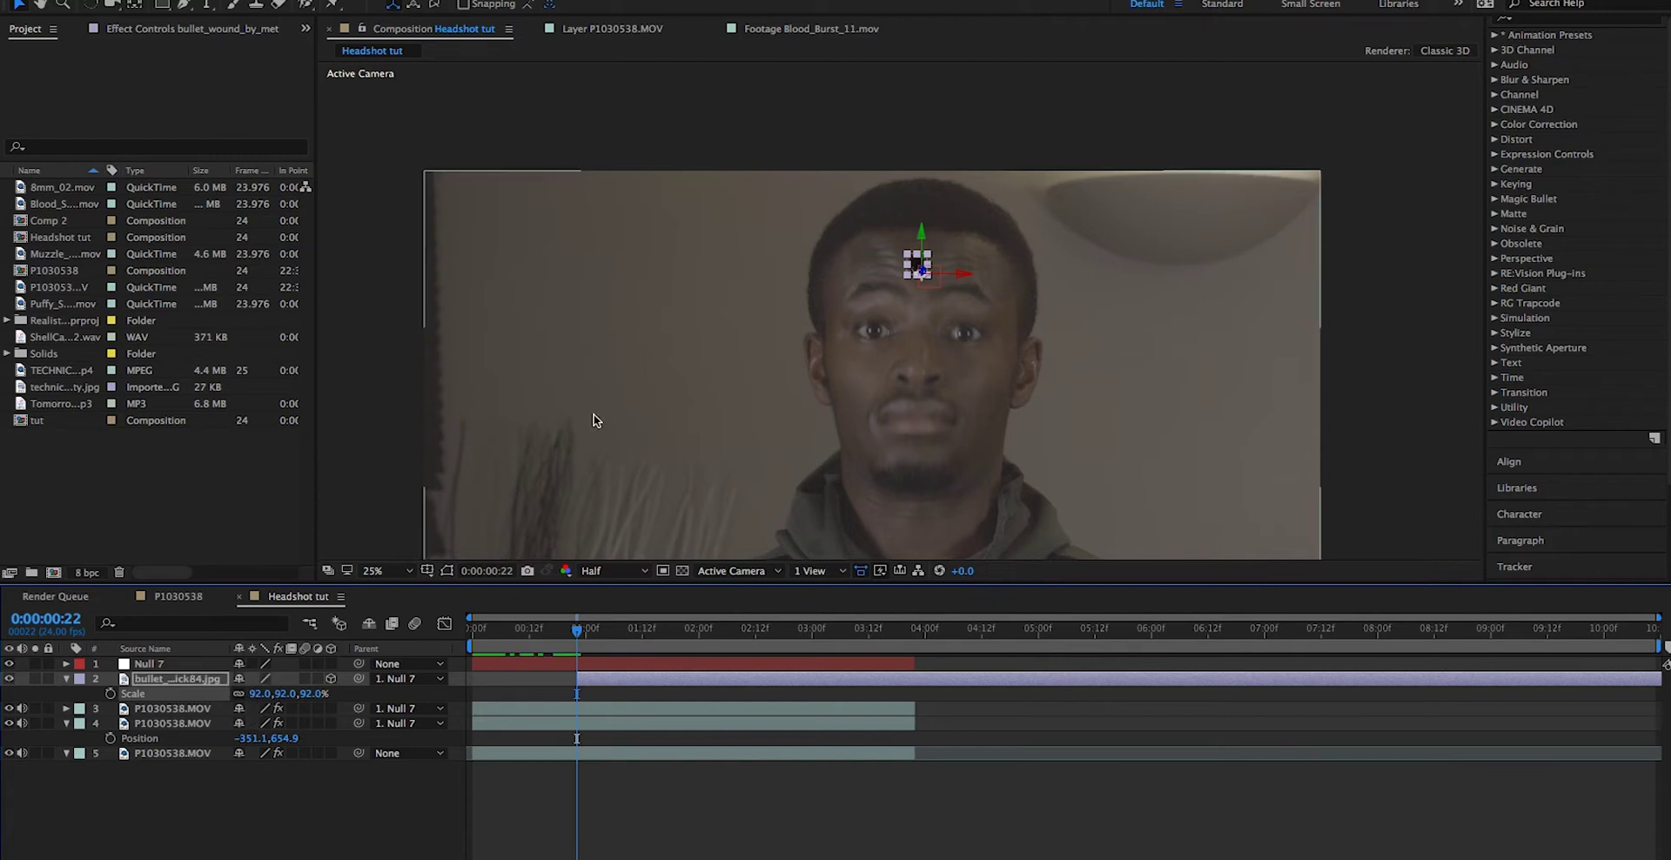
click(760, 474)
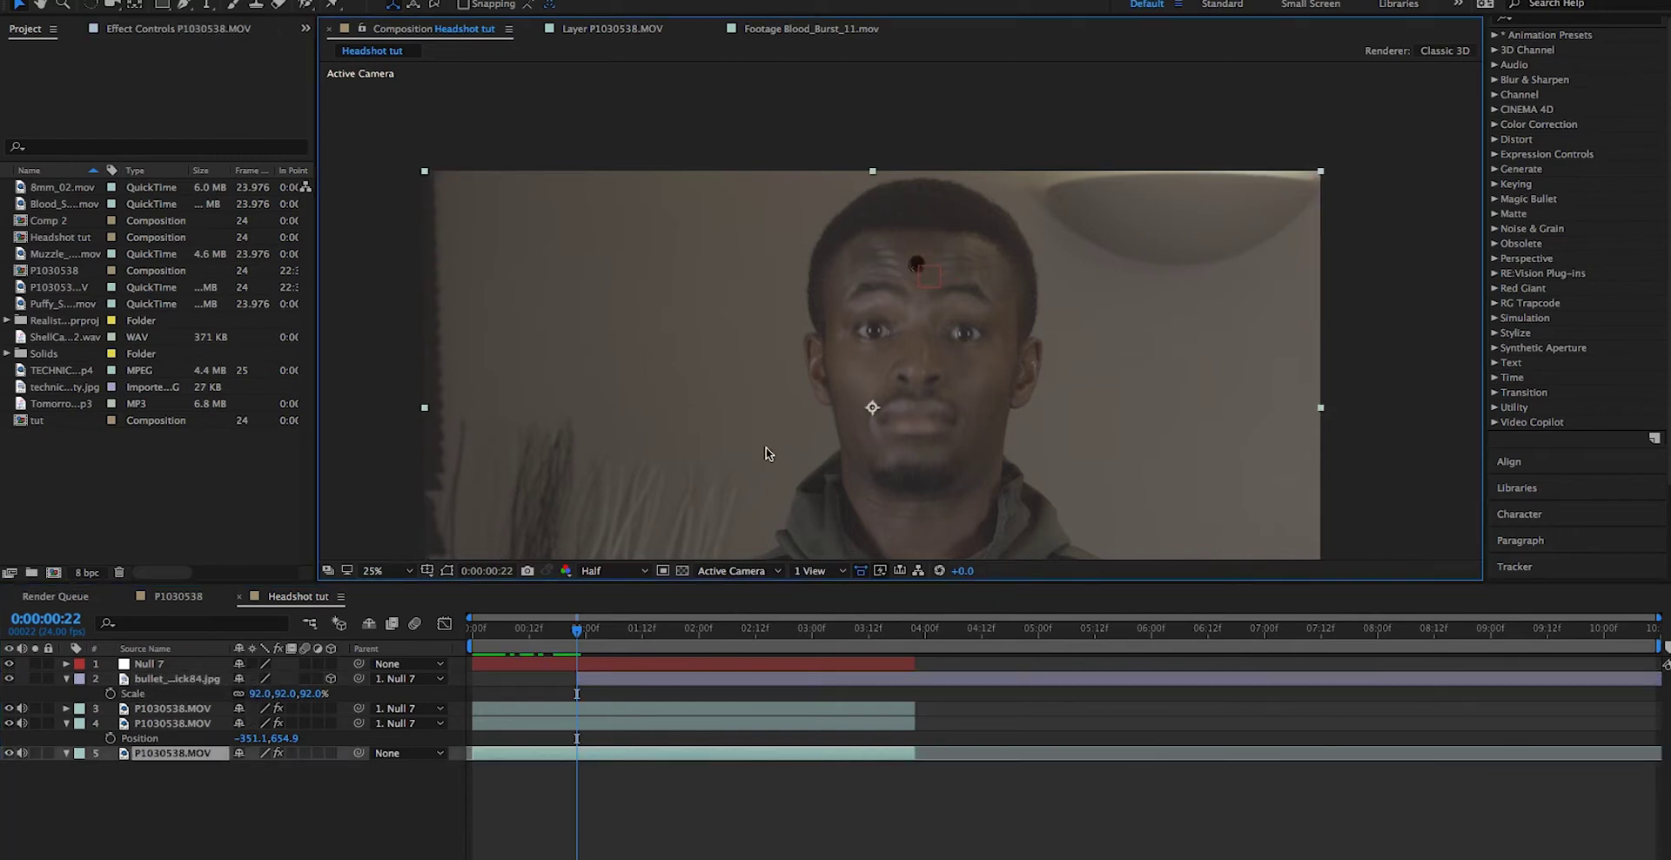
mouse_move(578, 631)
mouse_down()
mouse_move(777, 602)
mouse_move(559, 614)
mouse_move(731, 606)
mouse_move(584, 612)
mouse_move(616, 625)
mouse_move(581, 640)
mouse_move(682, 627)
mouse_move(553, 638)
mouse_move(633, 633)
mouse_move(577, 634)
mouse_up()
key(period)
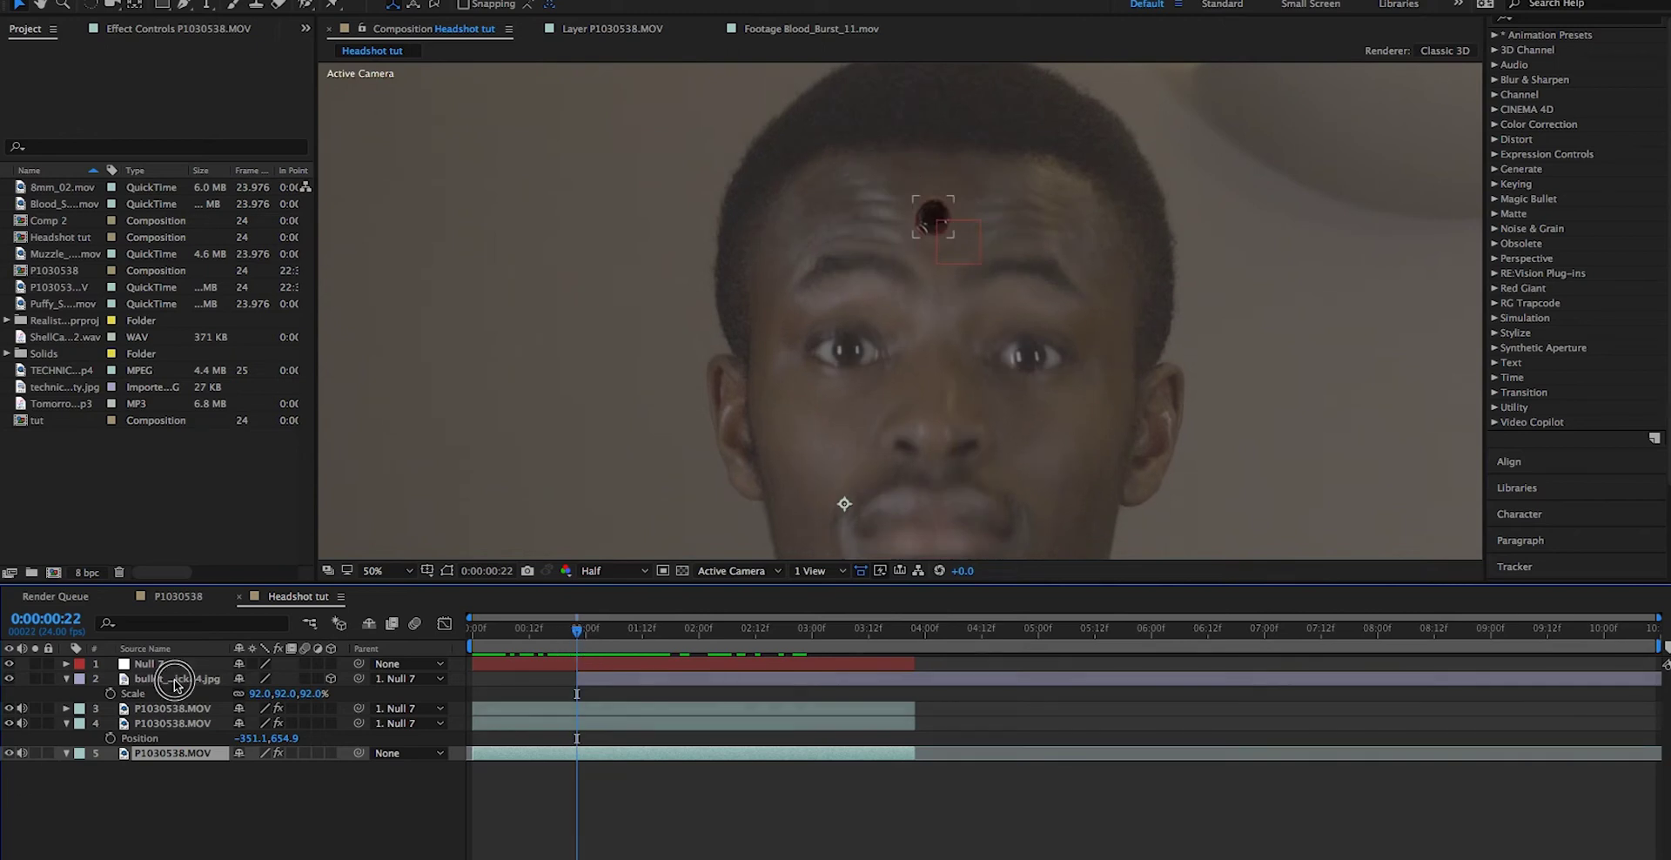
Step: Set a Mask Path keyframe on the bullet wound layer at 0:00:00:22 and preview the shot from the first frame
click(174, 679)
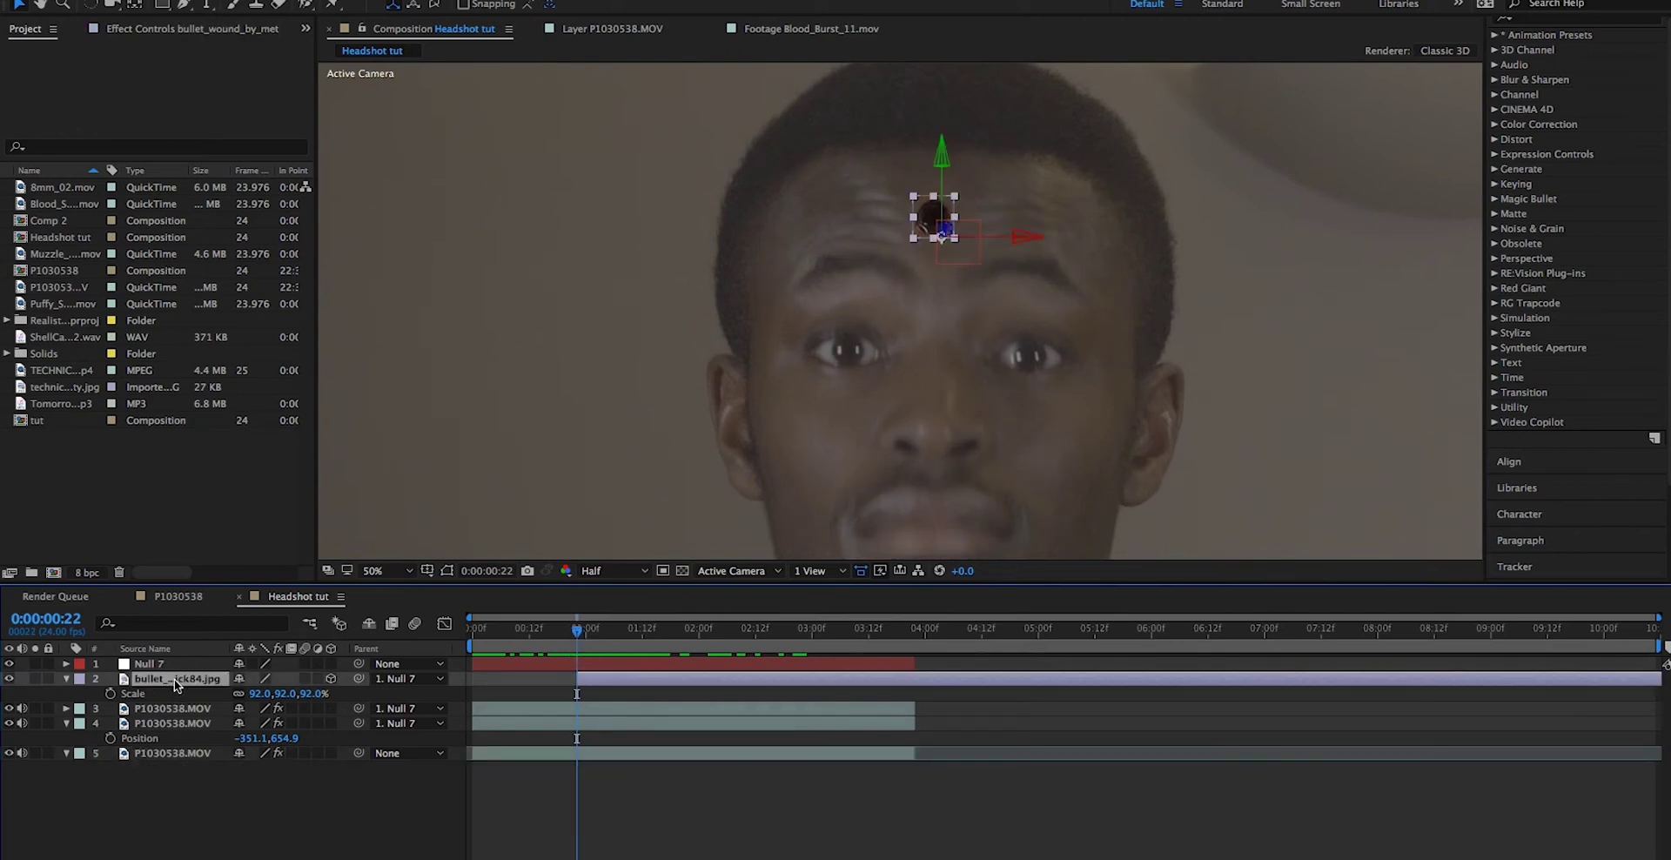
key(m)
key(m)
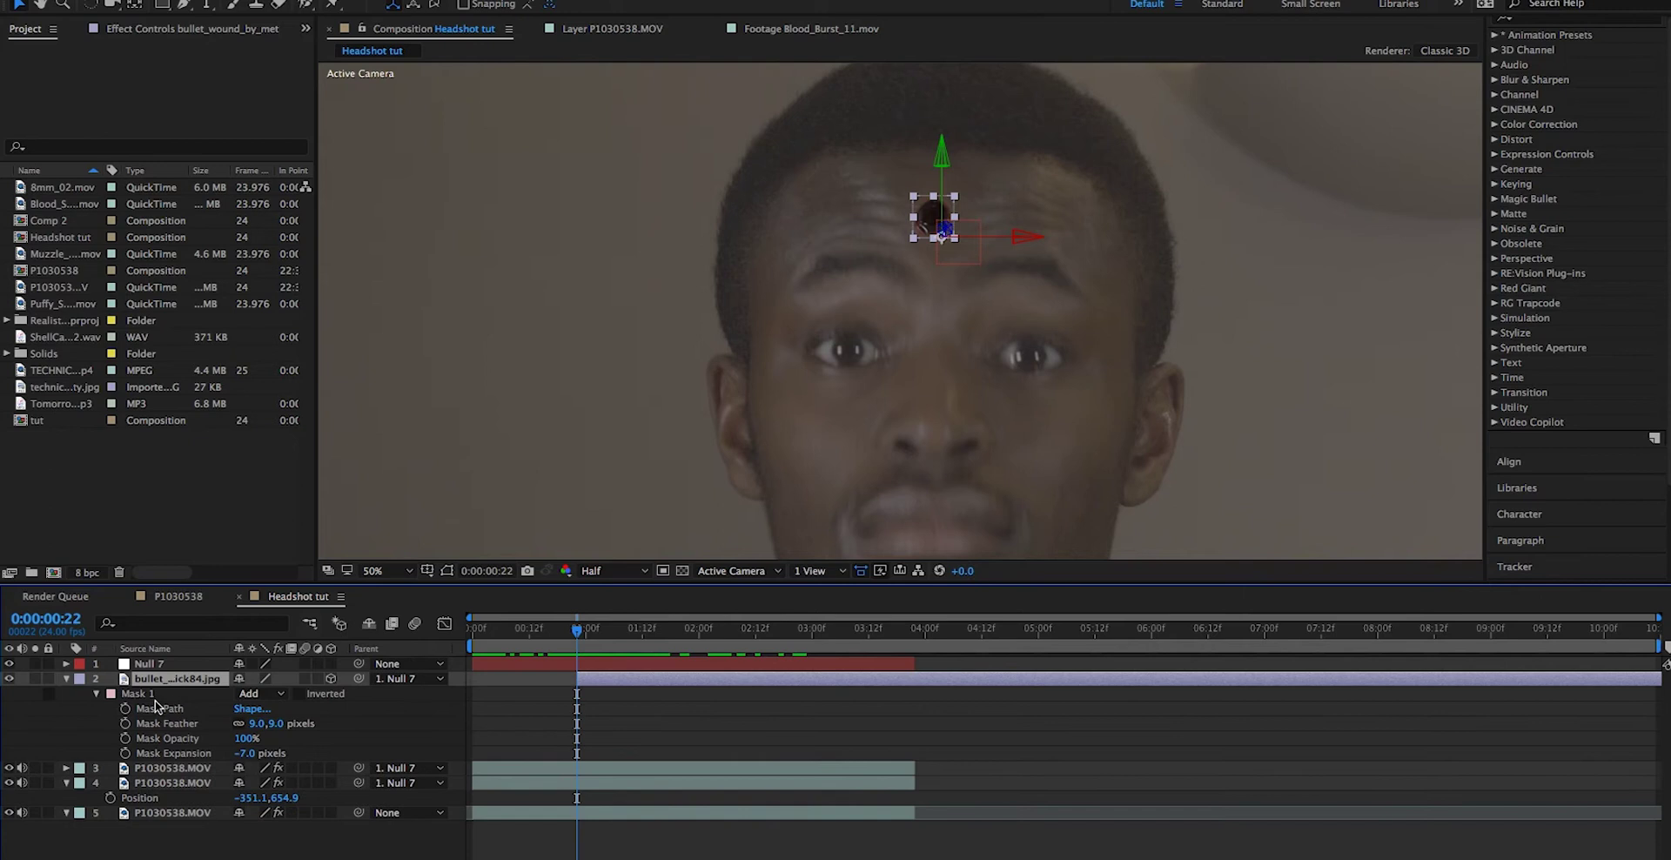
click(125, 708)
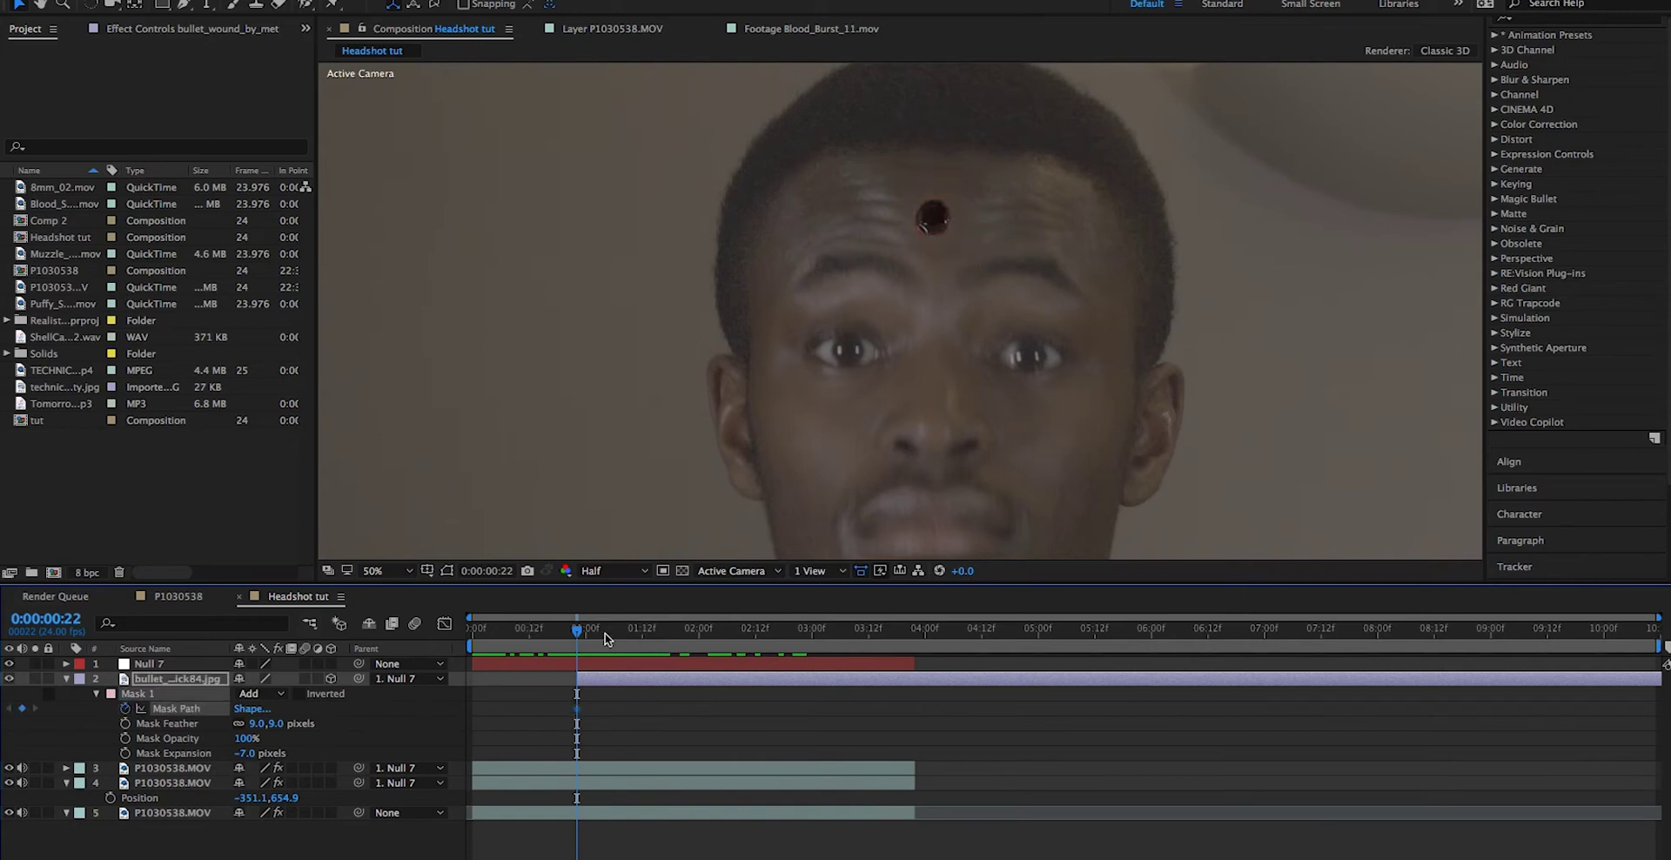
drag(591, 638, 452, 642)
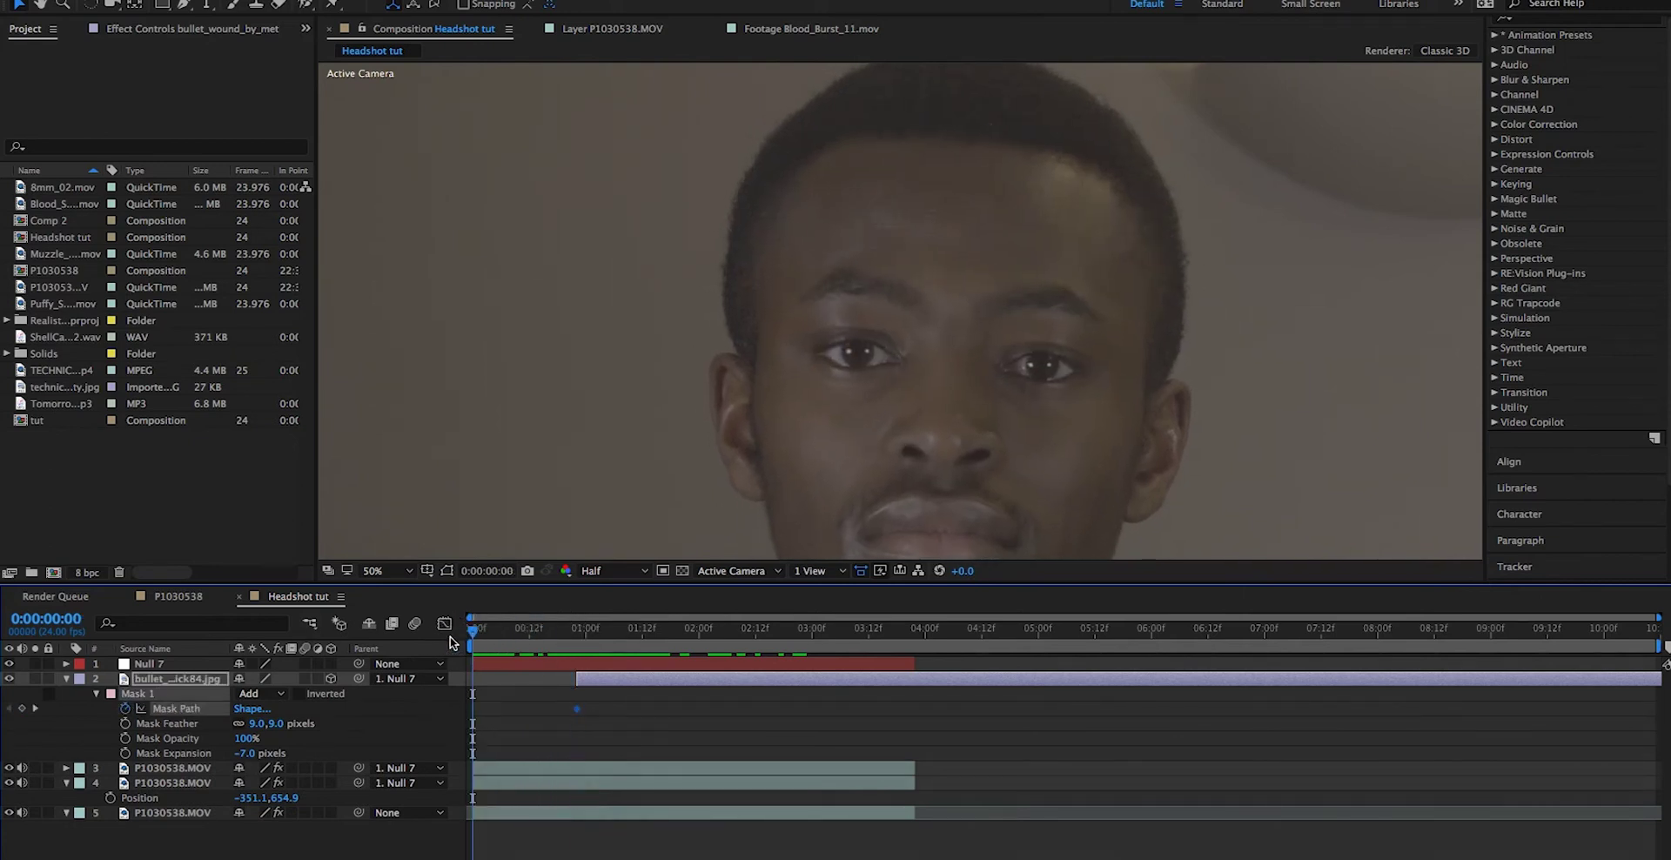
key(space)
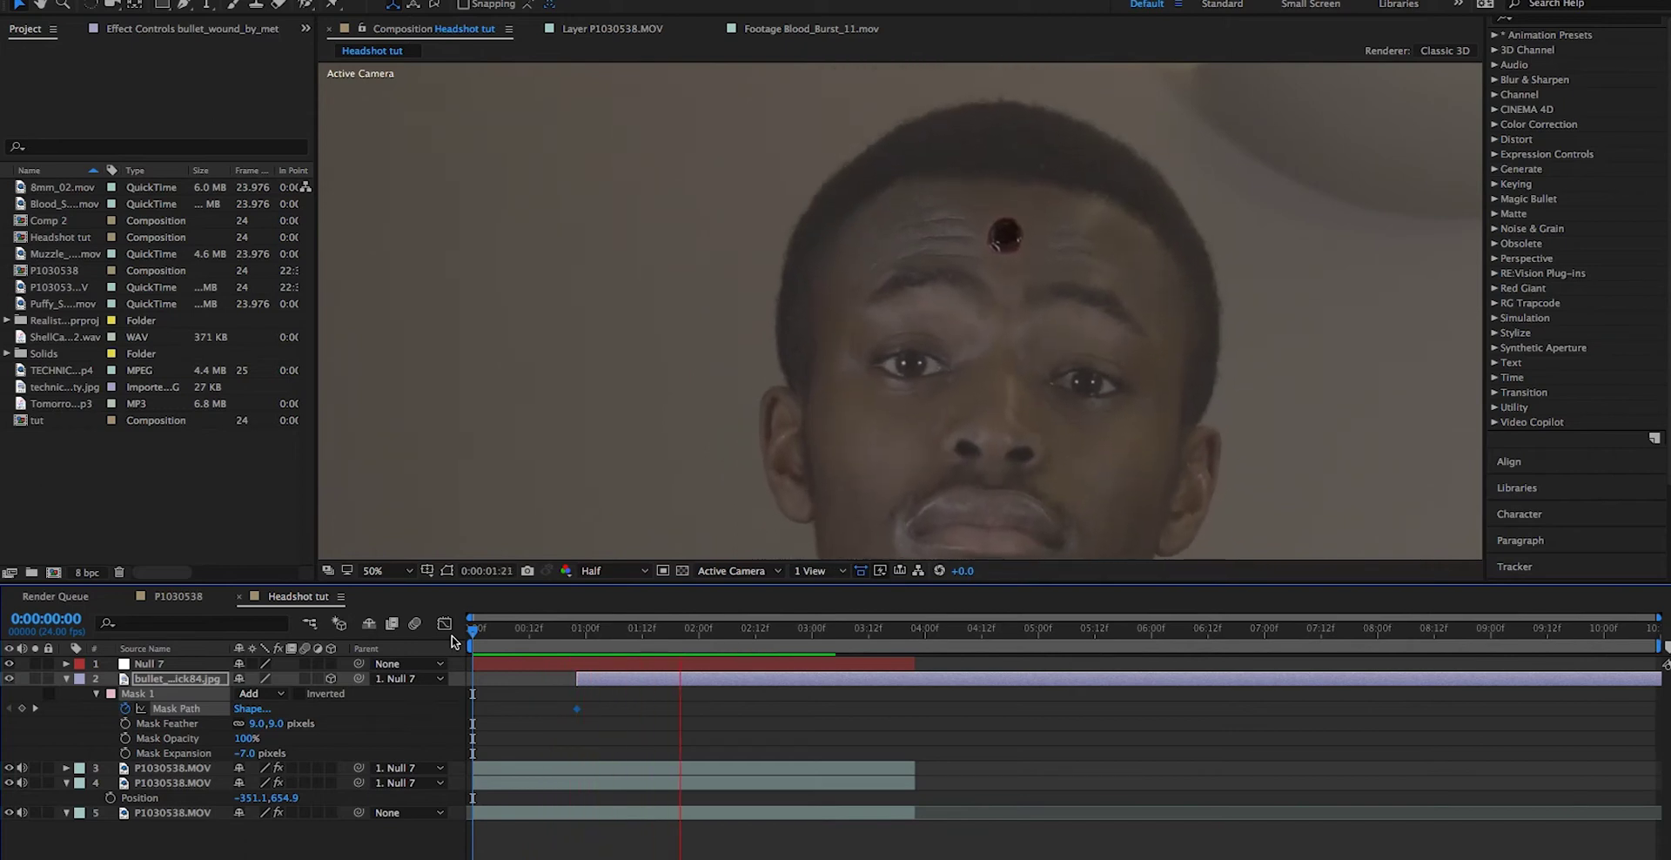
Step: At 0:00:01:01, show the mask outlines and stretch the wound mask's lower edge down between the eyebrows to reveal the blood drip
click(568, 640)
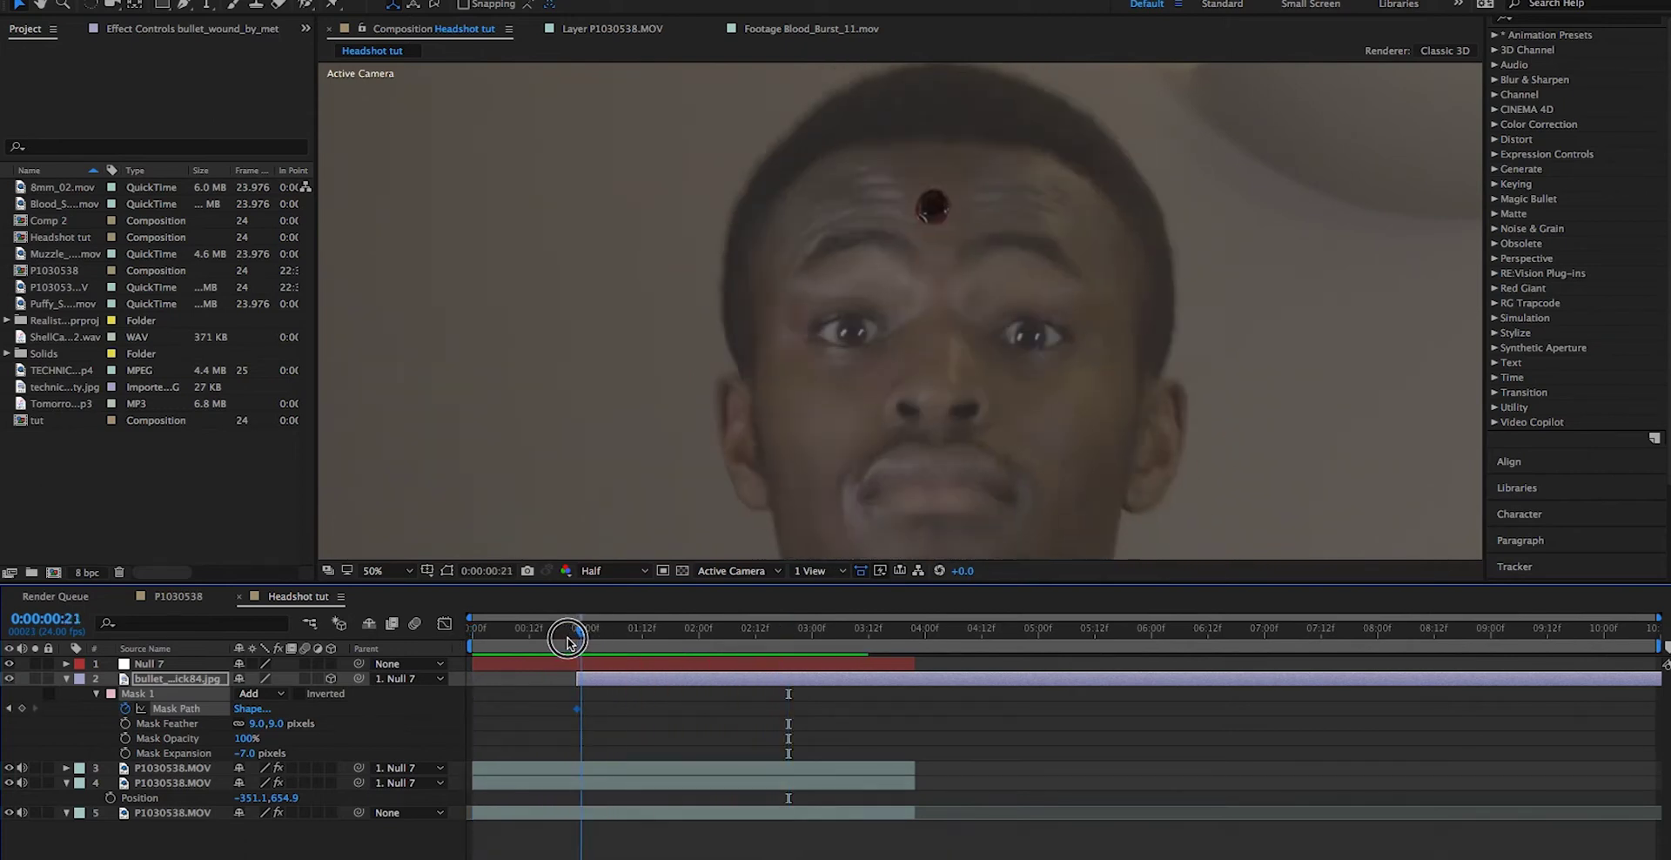
drag(568, 640, 576, 640)
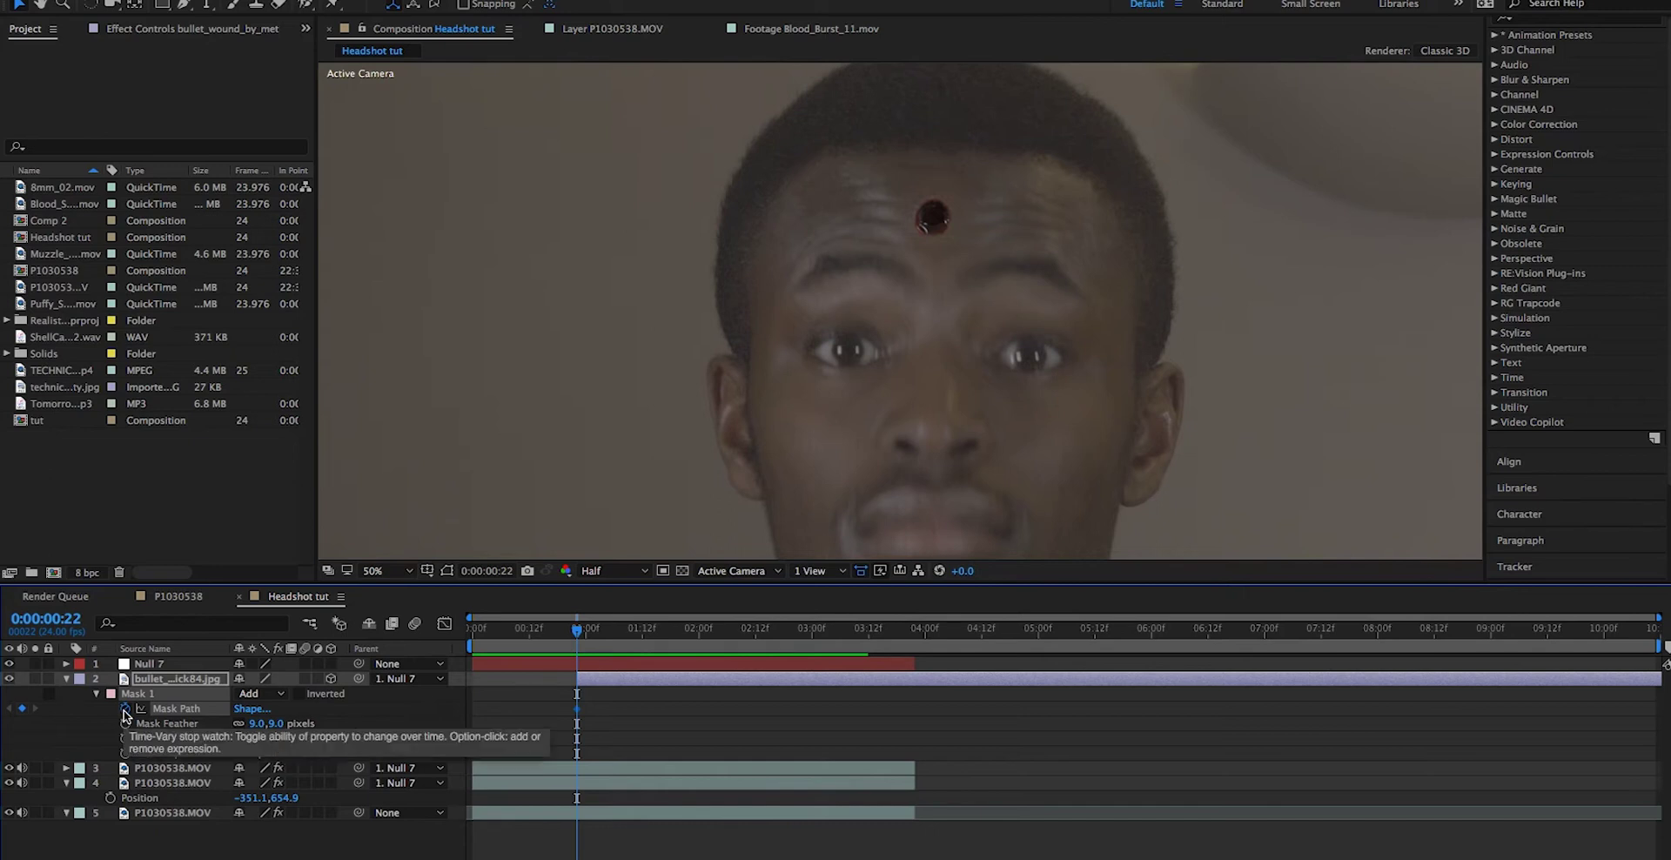
click(586, 636)
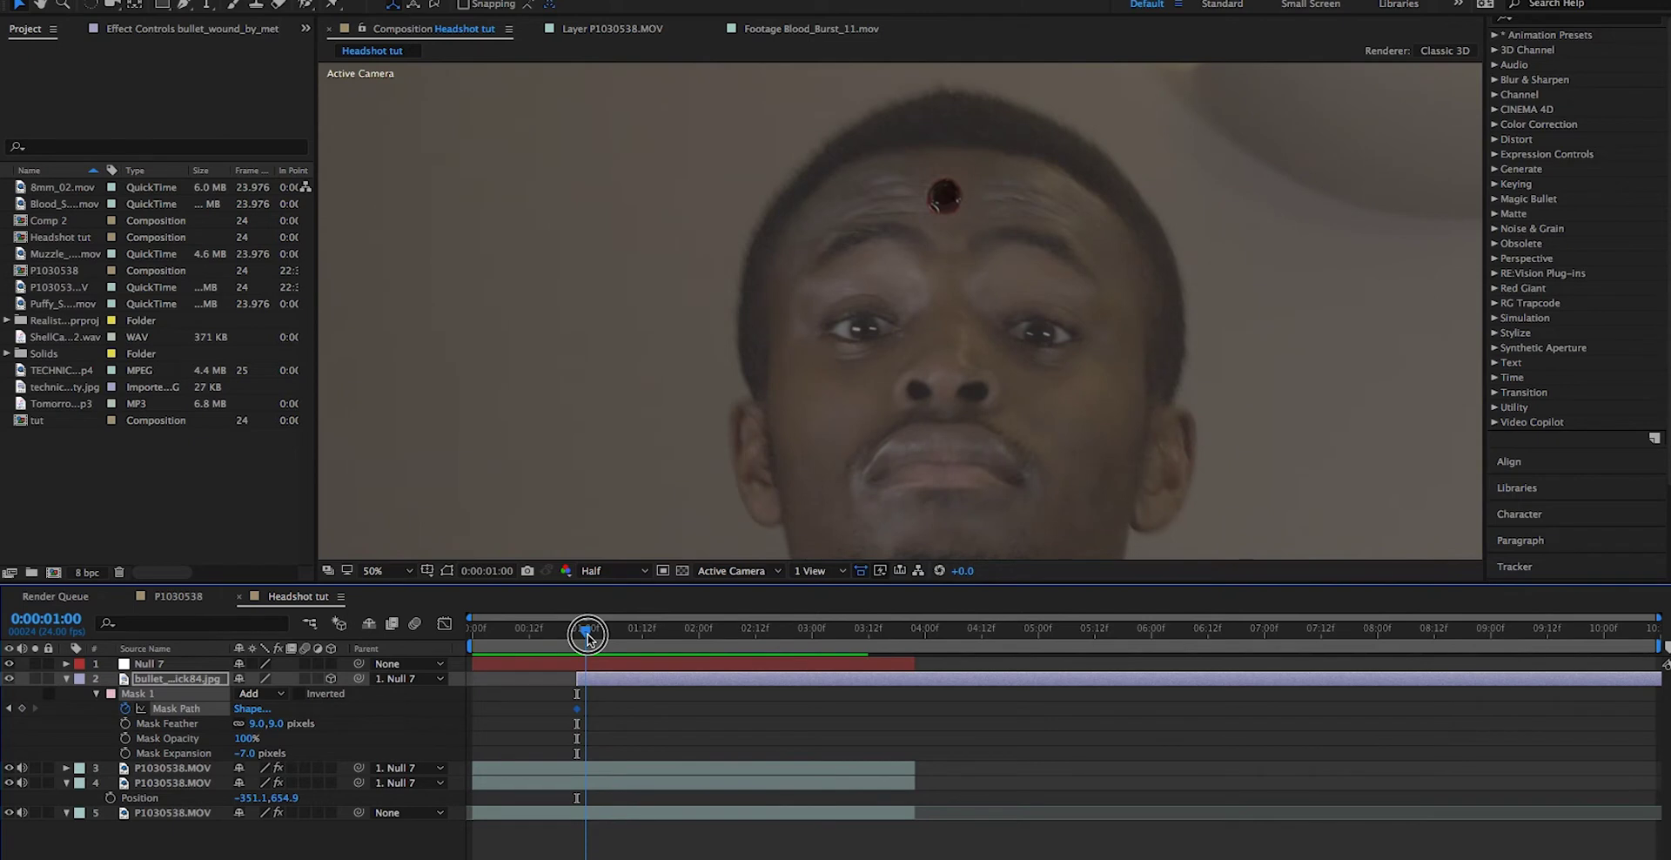
drag(588, 635, 591, 636)
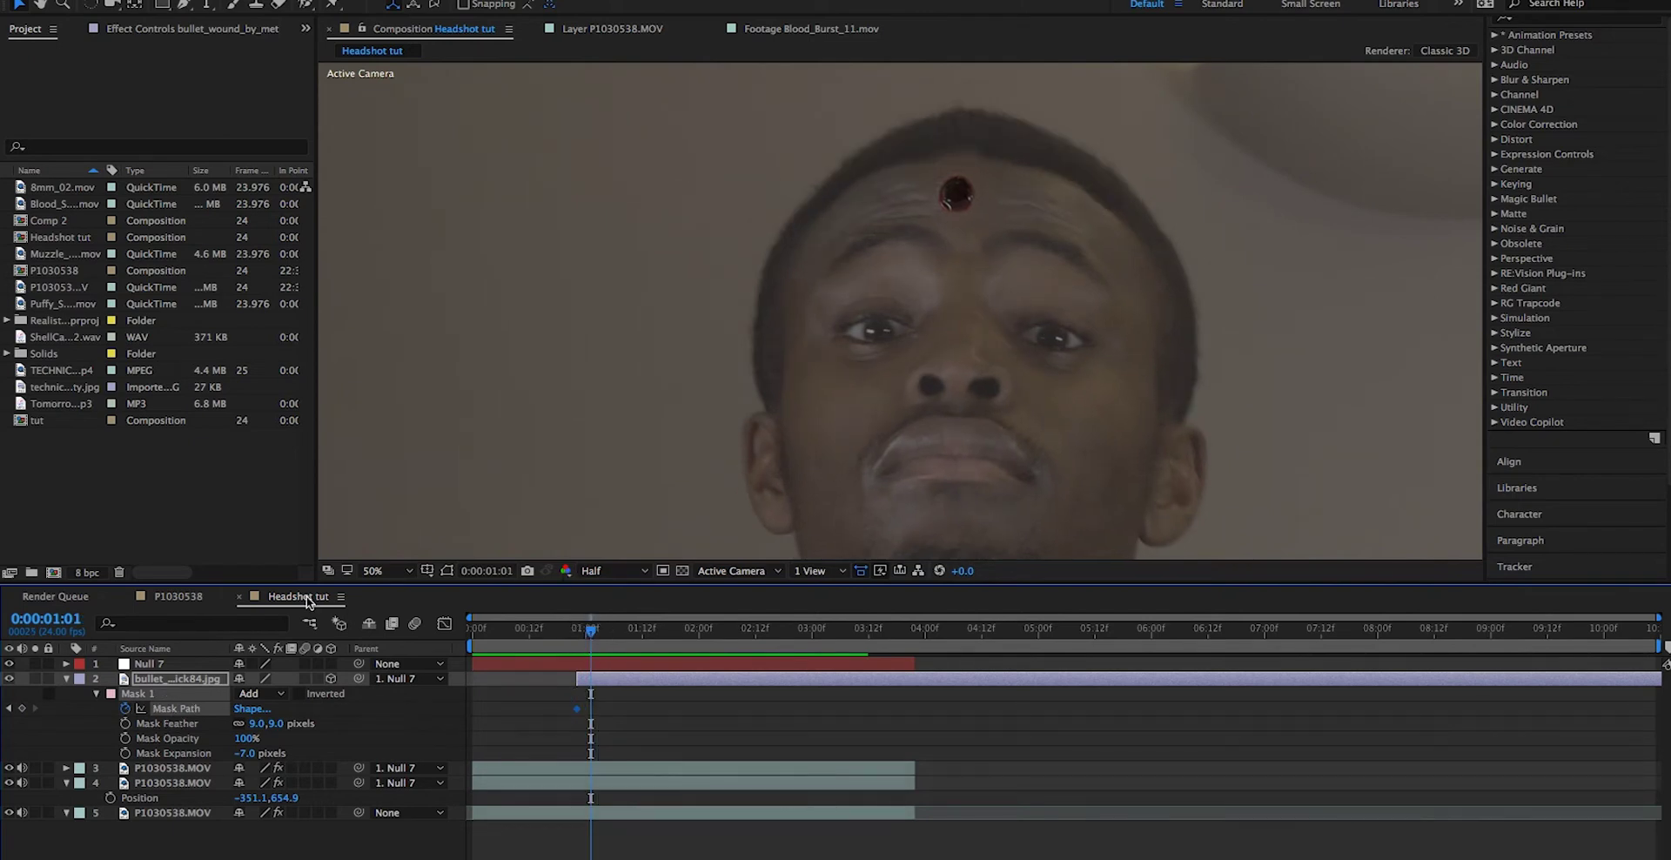
click(446, 573)
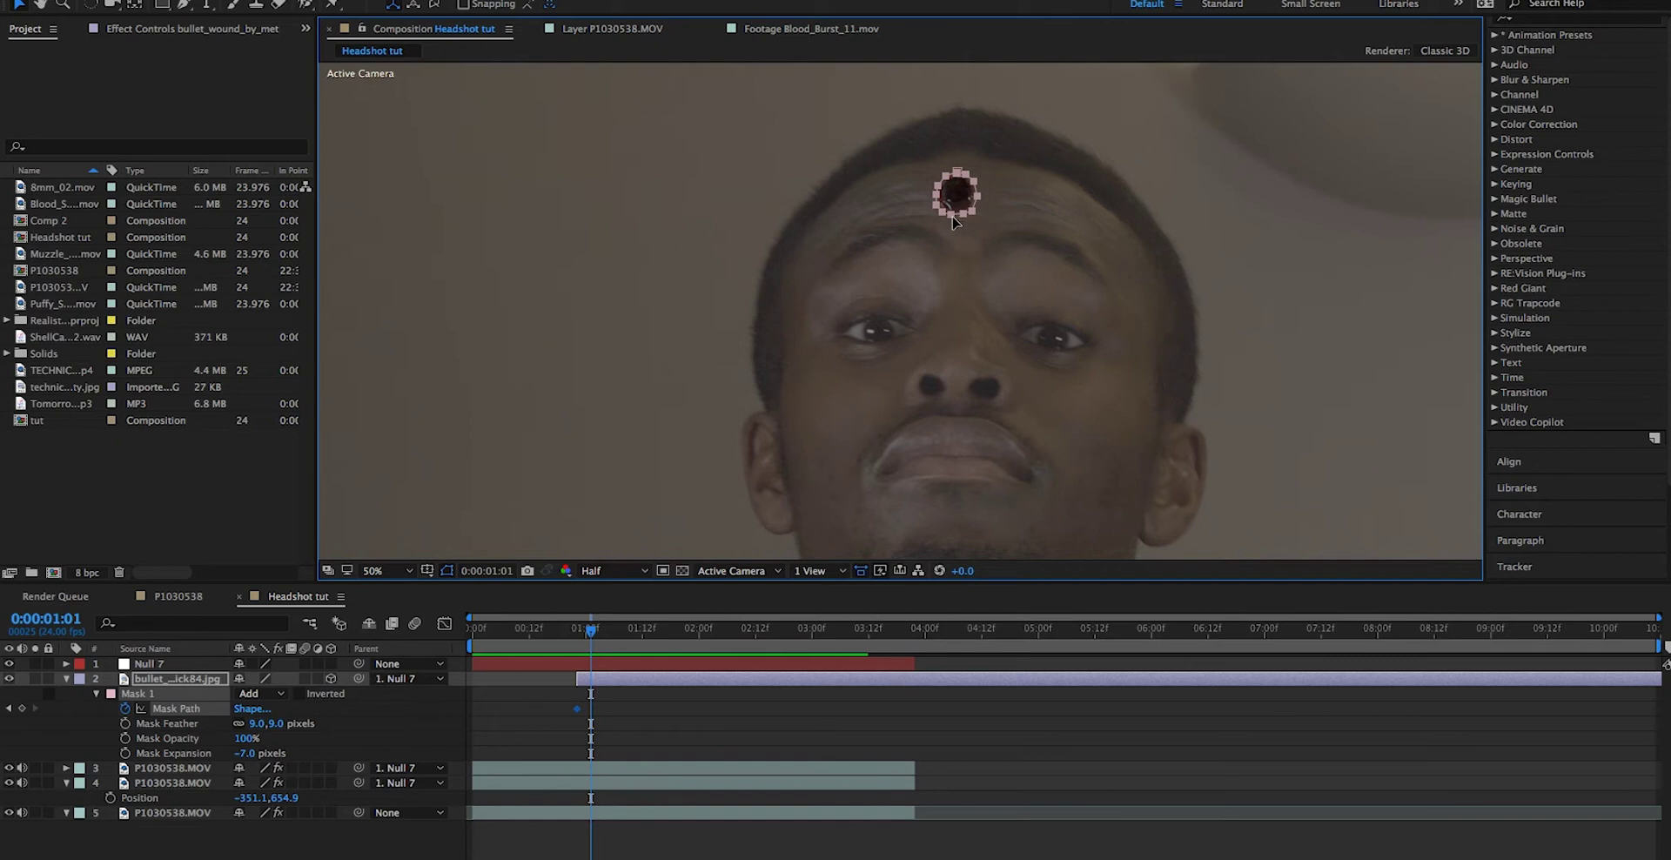
mouse_move(953, 222)
mouse_down()
mouse_move(944, 302)
mouse_move(963, 300)
mouse_up()
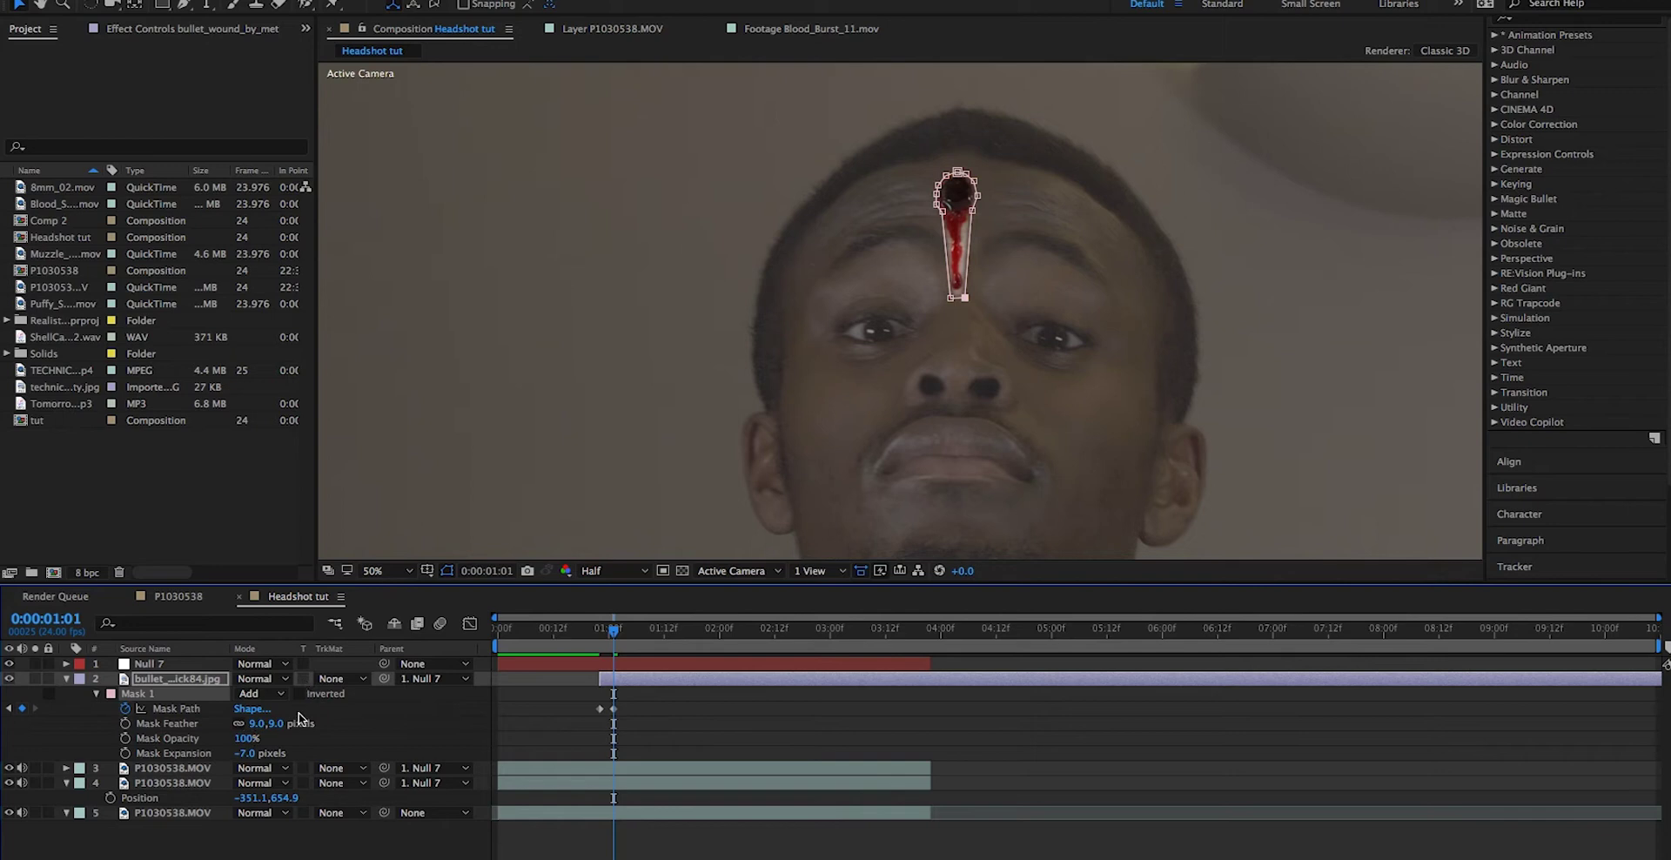
Step: Set the bullet wound layer's blending mode to Soft Light and deselect it to view the blend on the forehead
click(277, 687)
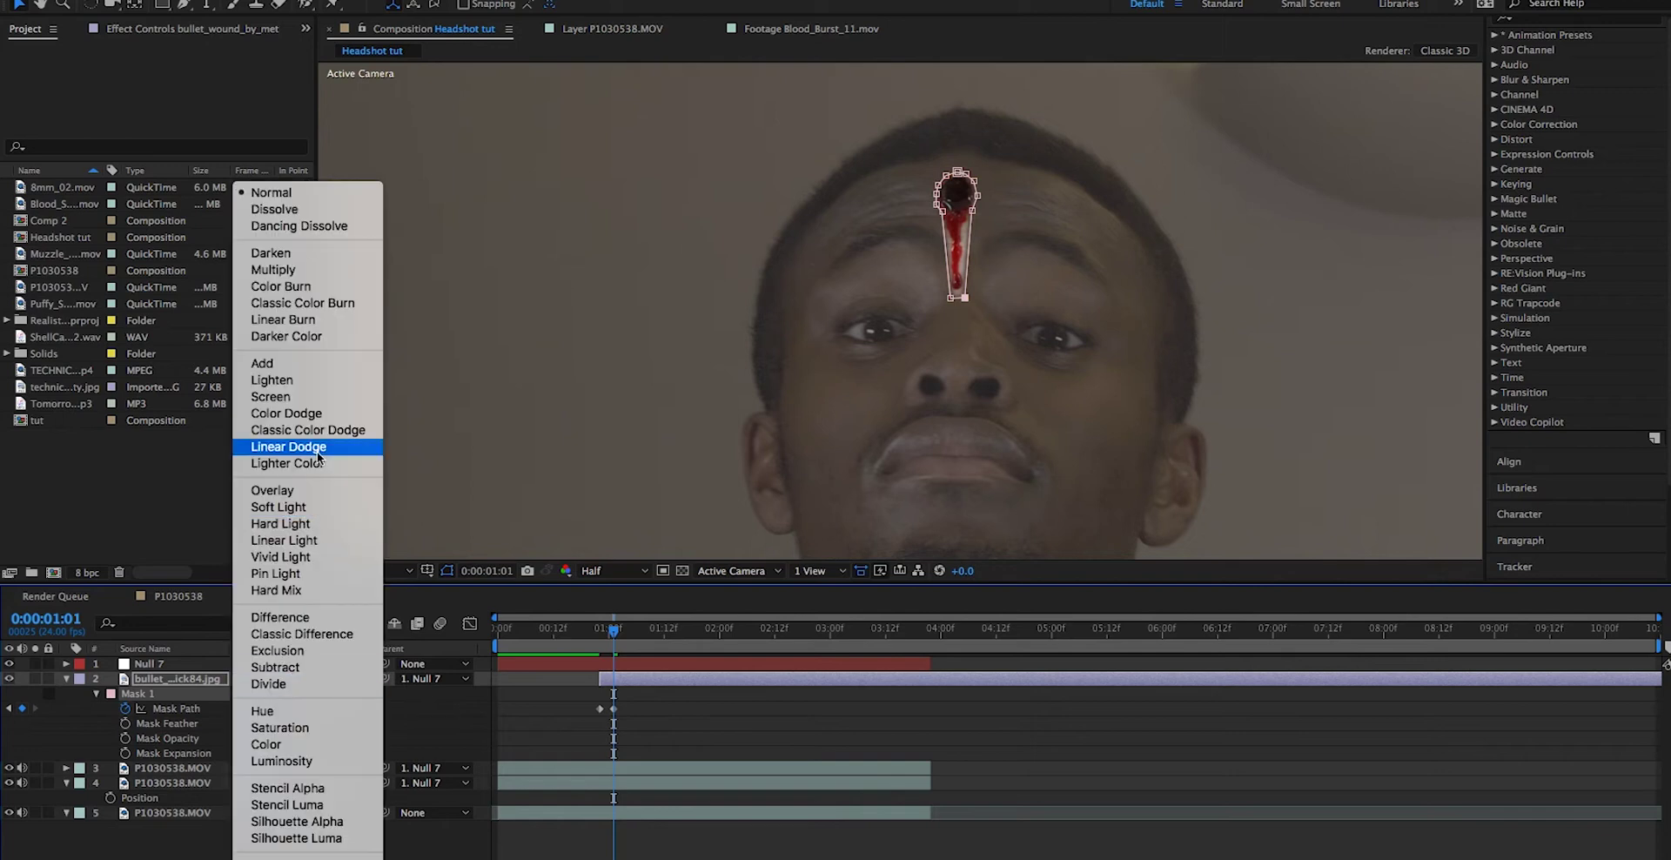
click(278, 506)
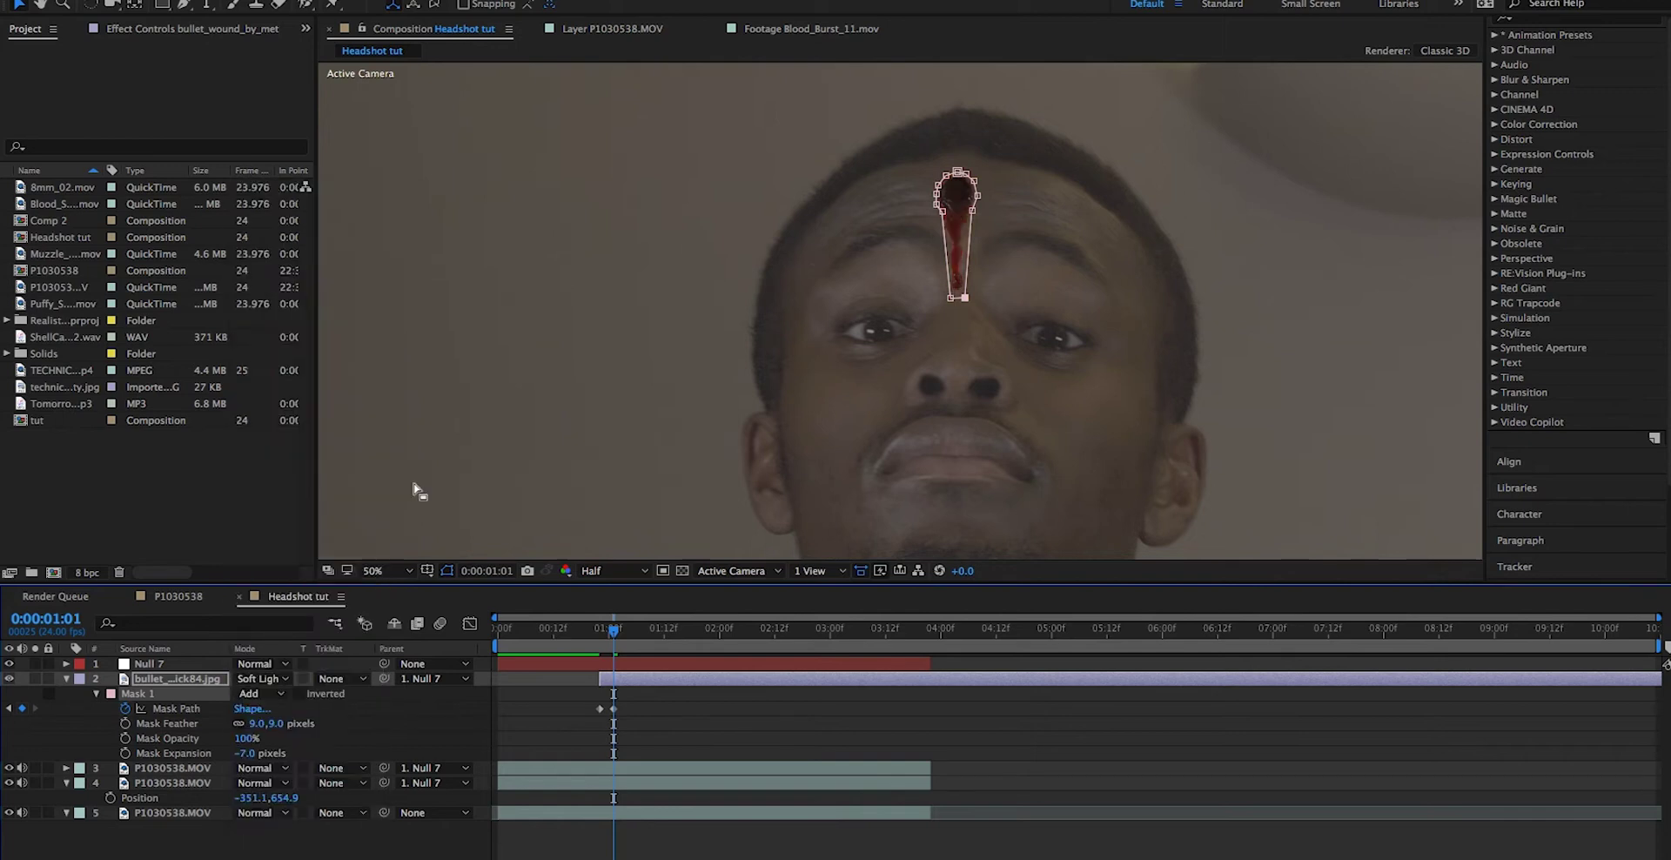
click(739, 262)
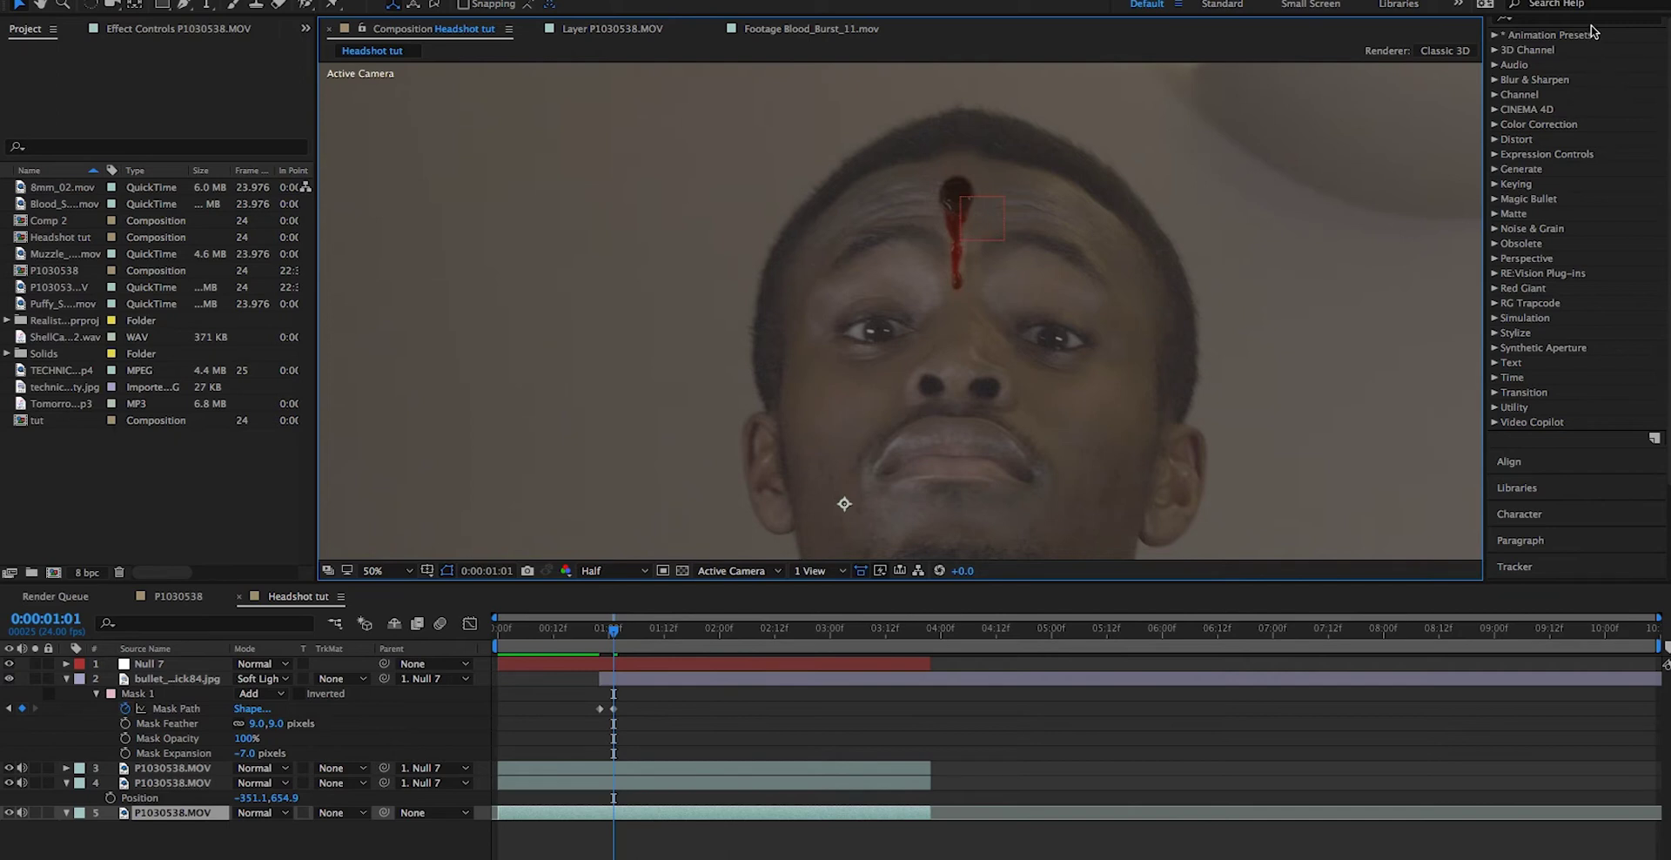
Step: Apply Curves to the bullet wound layer, pull the RGB curve down in the midtones, and play the shot from the first frame
scroll(1592, 34, up, 3)
click(1580, 129)
text(curves)
drag(1548, 208, 640, 681)
mouse_move(71, 322)
mouse_down()
mouse_move(76, 303)
mouse_move(98, 314)
mouse_move(84, 307)
mouse_up()
click(160, 233)
drag(160, 233, 179, 248)
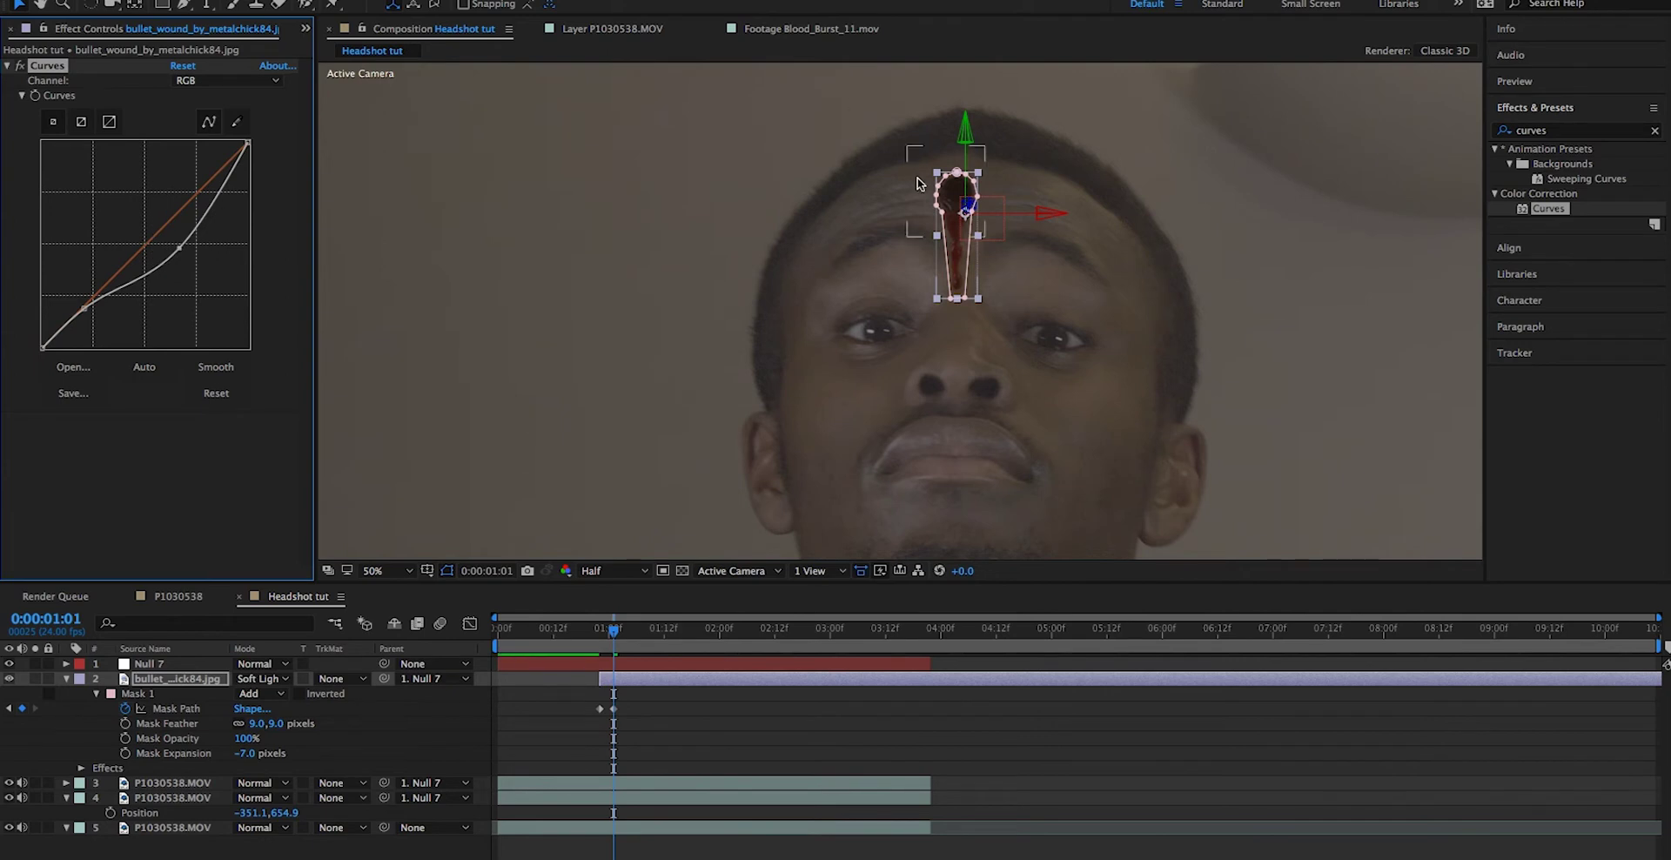
click(708, 219)
drag(613, 631, 540, 644)
key(space)
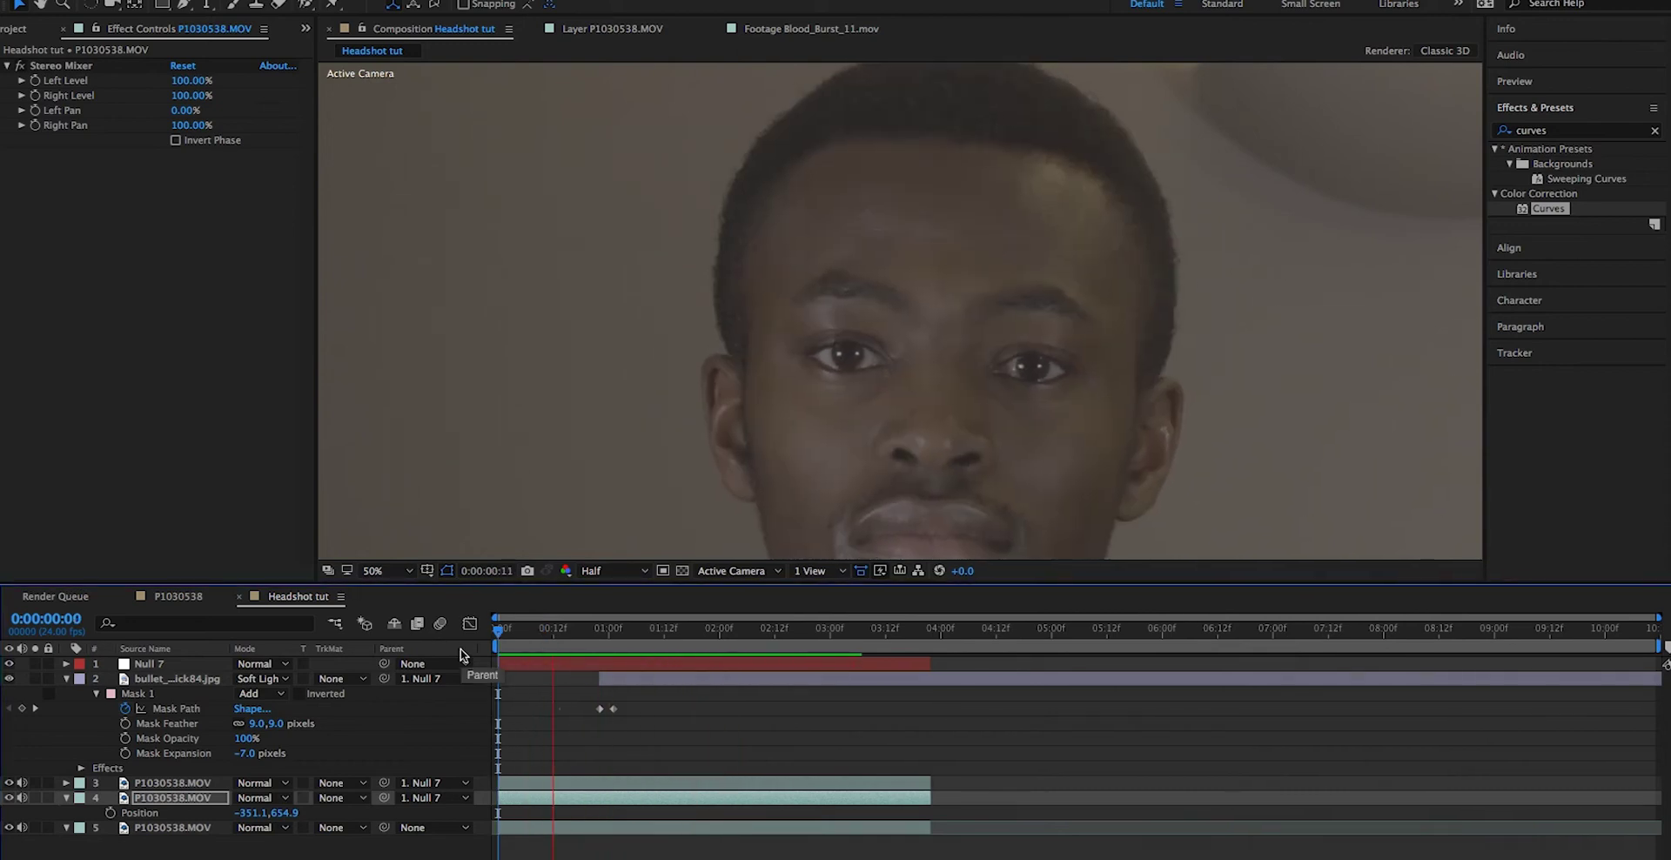
key(space)
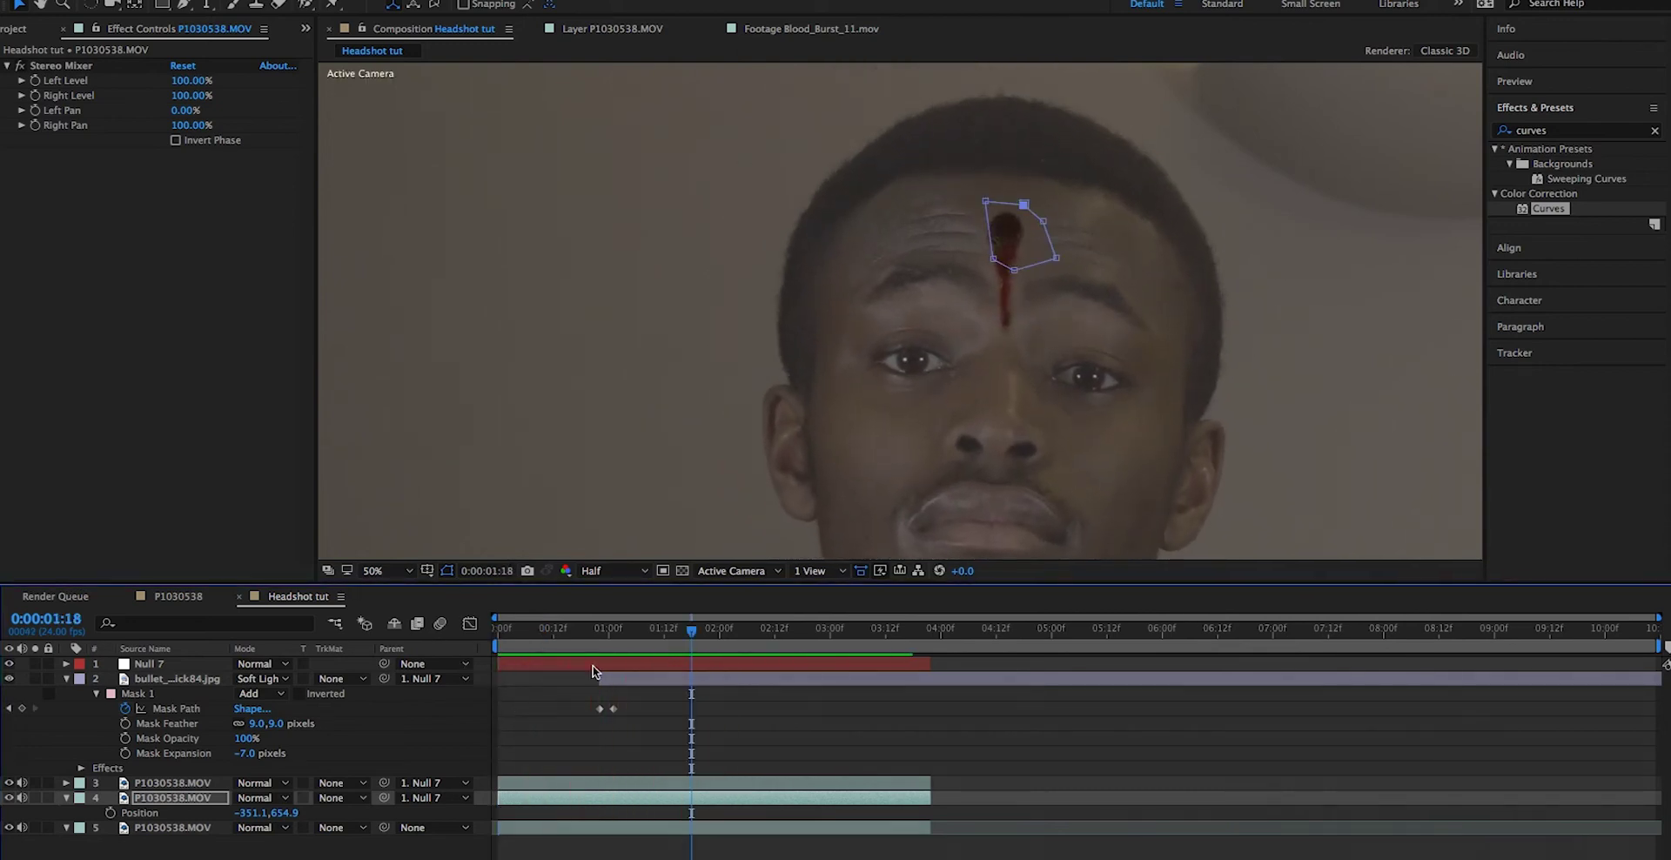
Step: Move the second Mask Path keyframe to about 0:00:01:10 to slow the blood drip, and preview the shot from the start
drag(604, 633, 599, 639)
click(614, 709)
drag(613, 709, 635, 712)
drag(600, 633, 477, 636)
key(space)
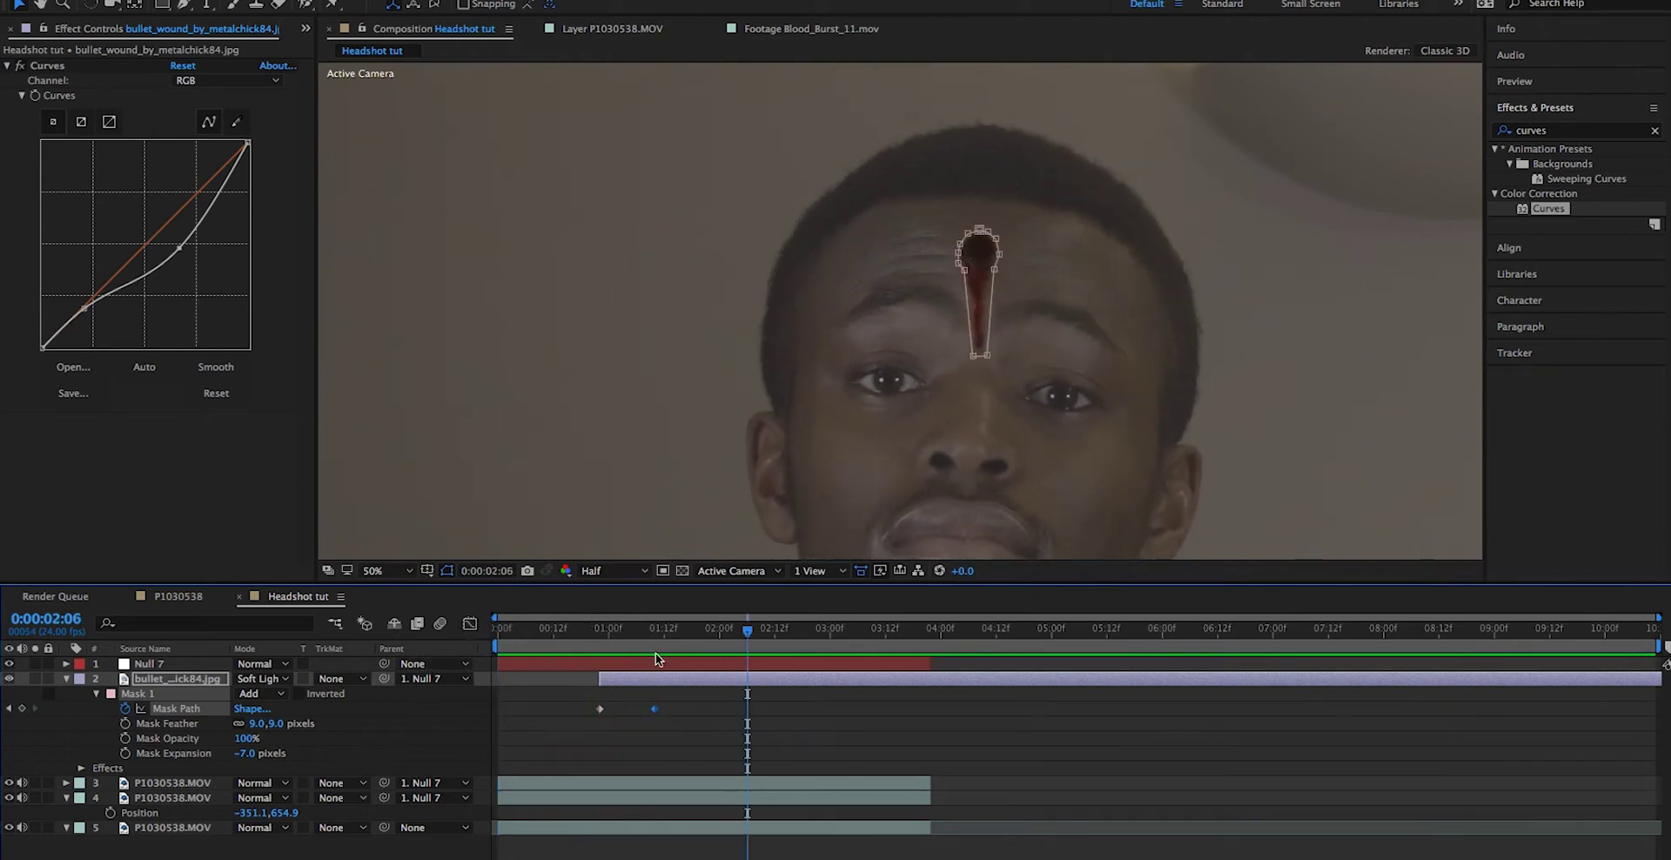
Step: Apply Easy Ease In and then Easy Ease Out to both Mask Path keyframes, and preview the drip from the first frame
drag(656, 638, 596, 642)
drag(684, 736, 574, 705)
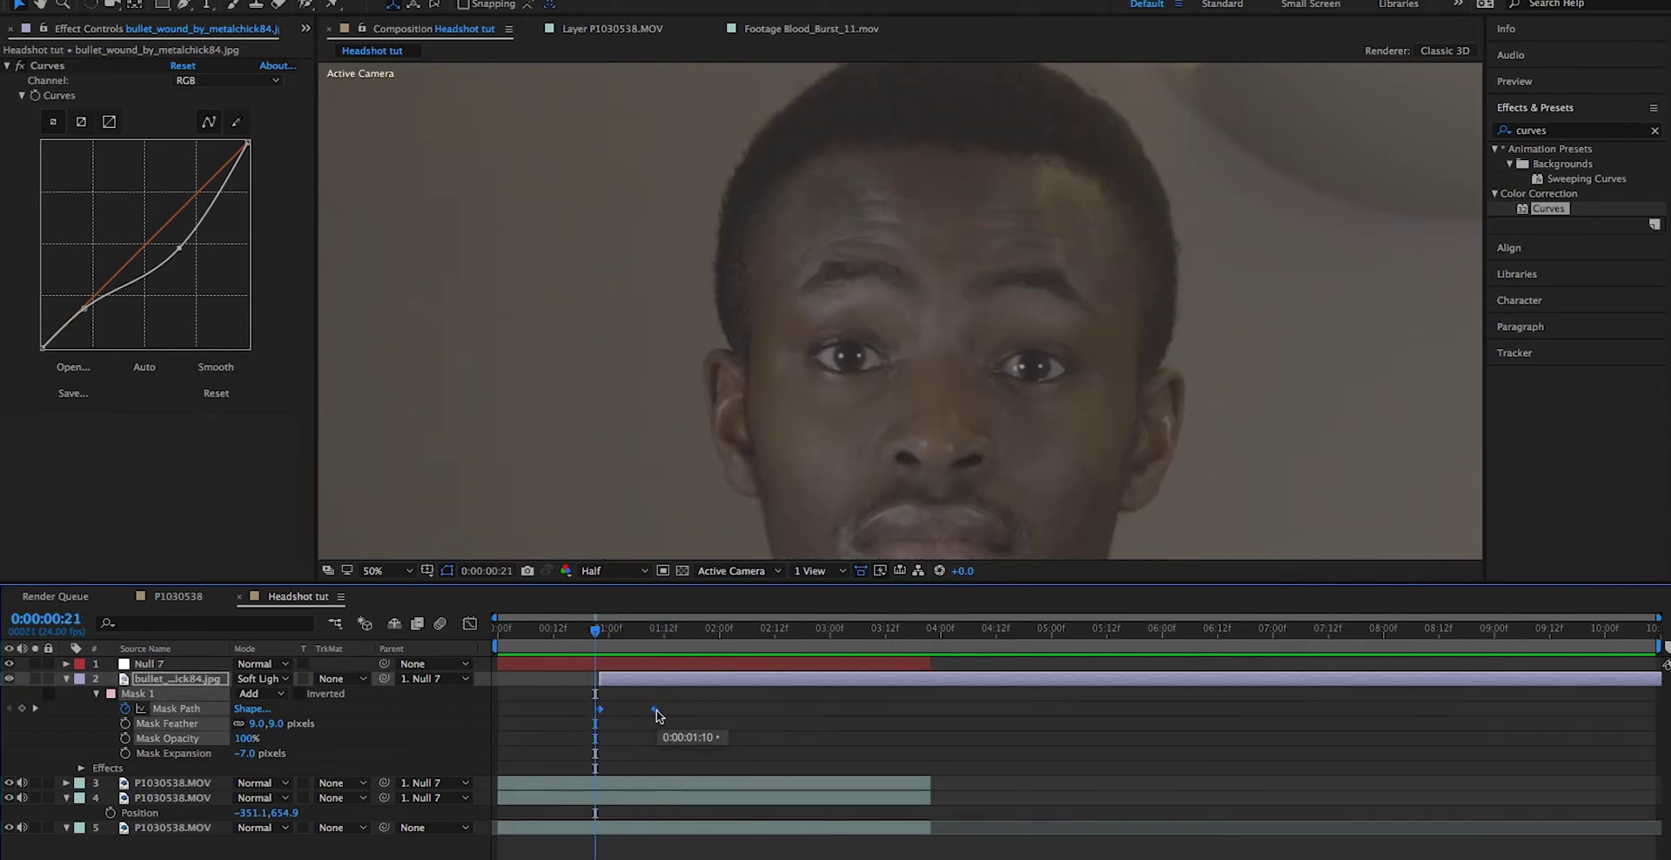
right_click(656, 708)
mouse_move(757, 856)
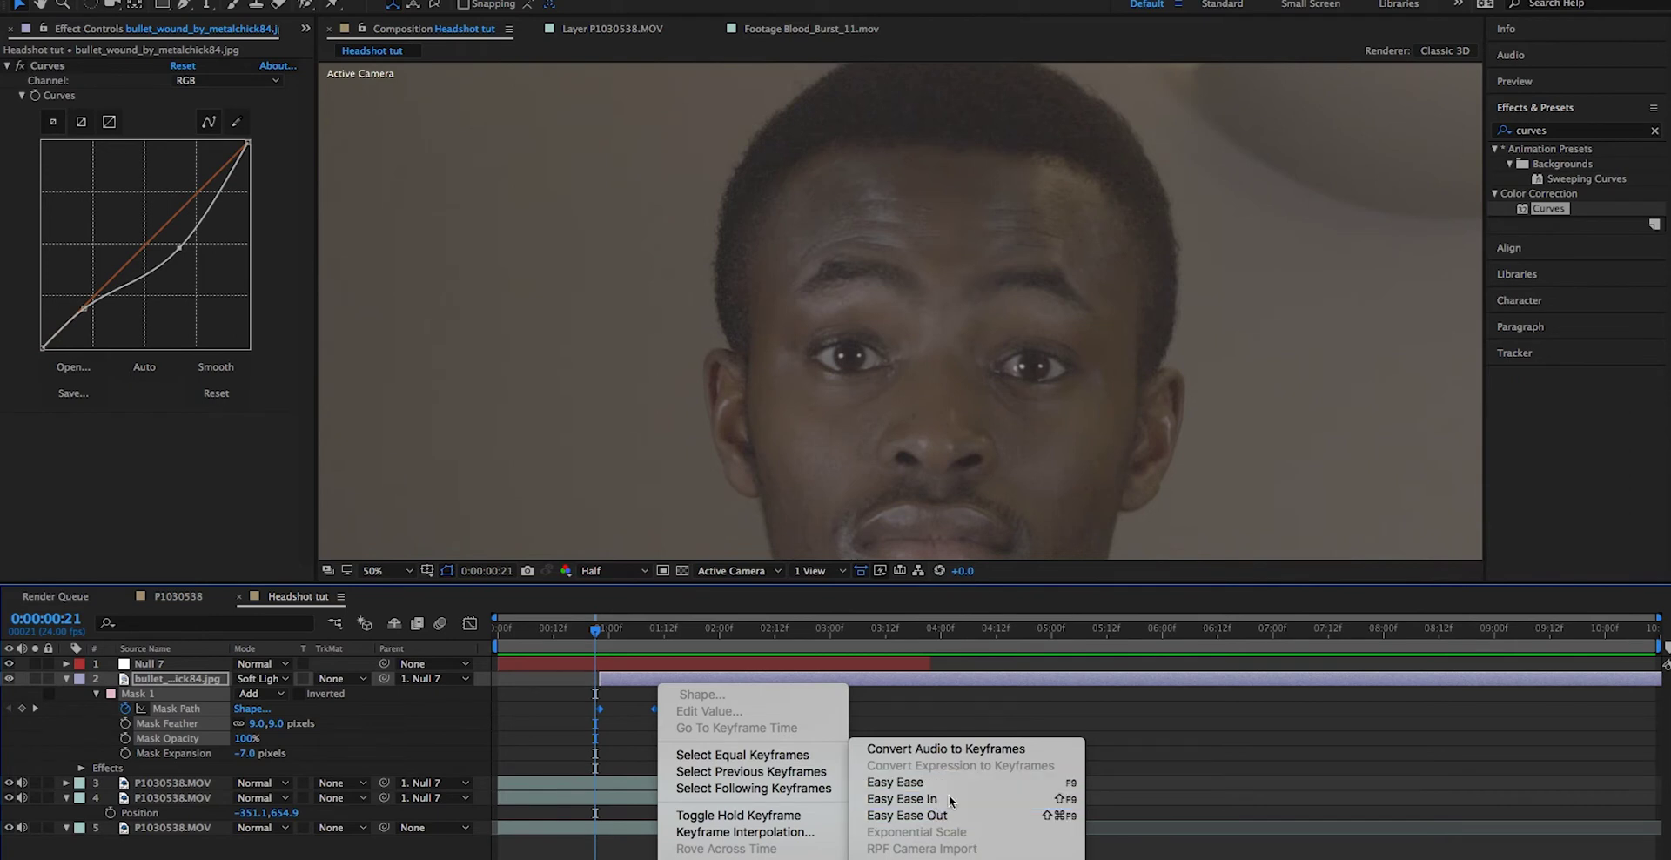
click(950, 800)
right_click(653, 709)
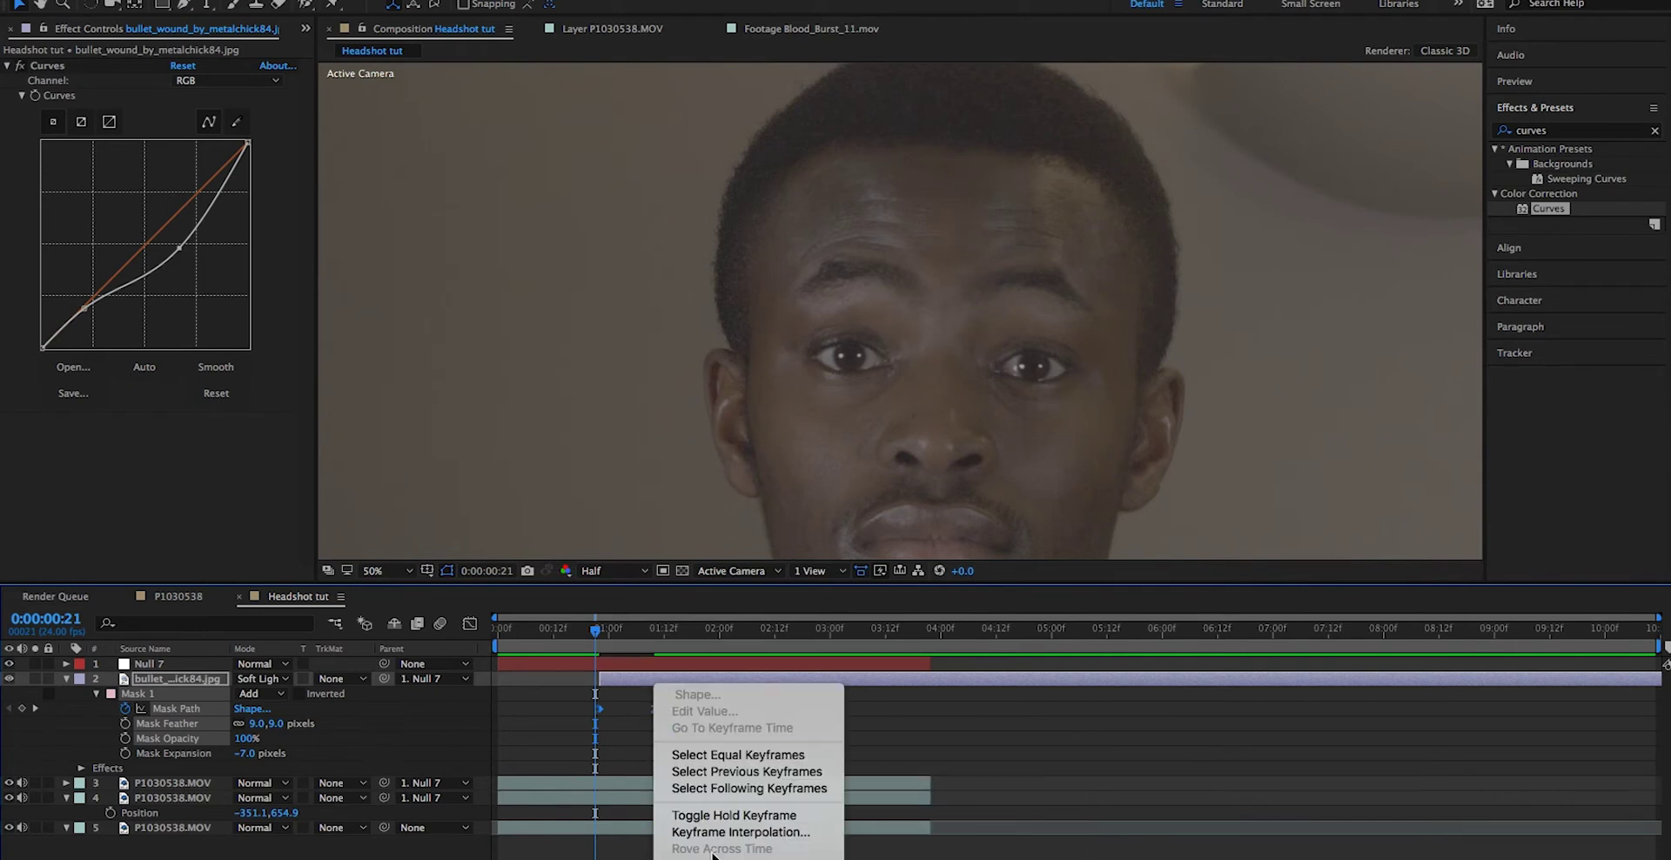
mouse_move(748, 856)
click(918, 815)
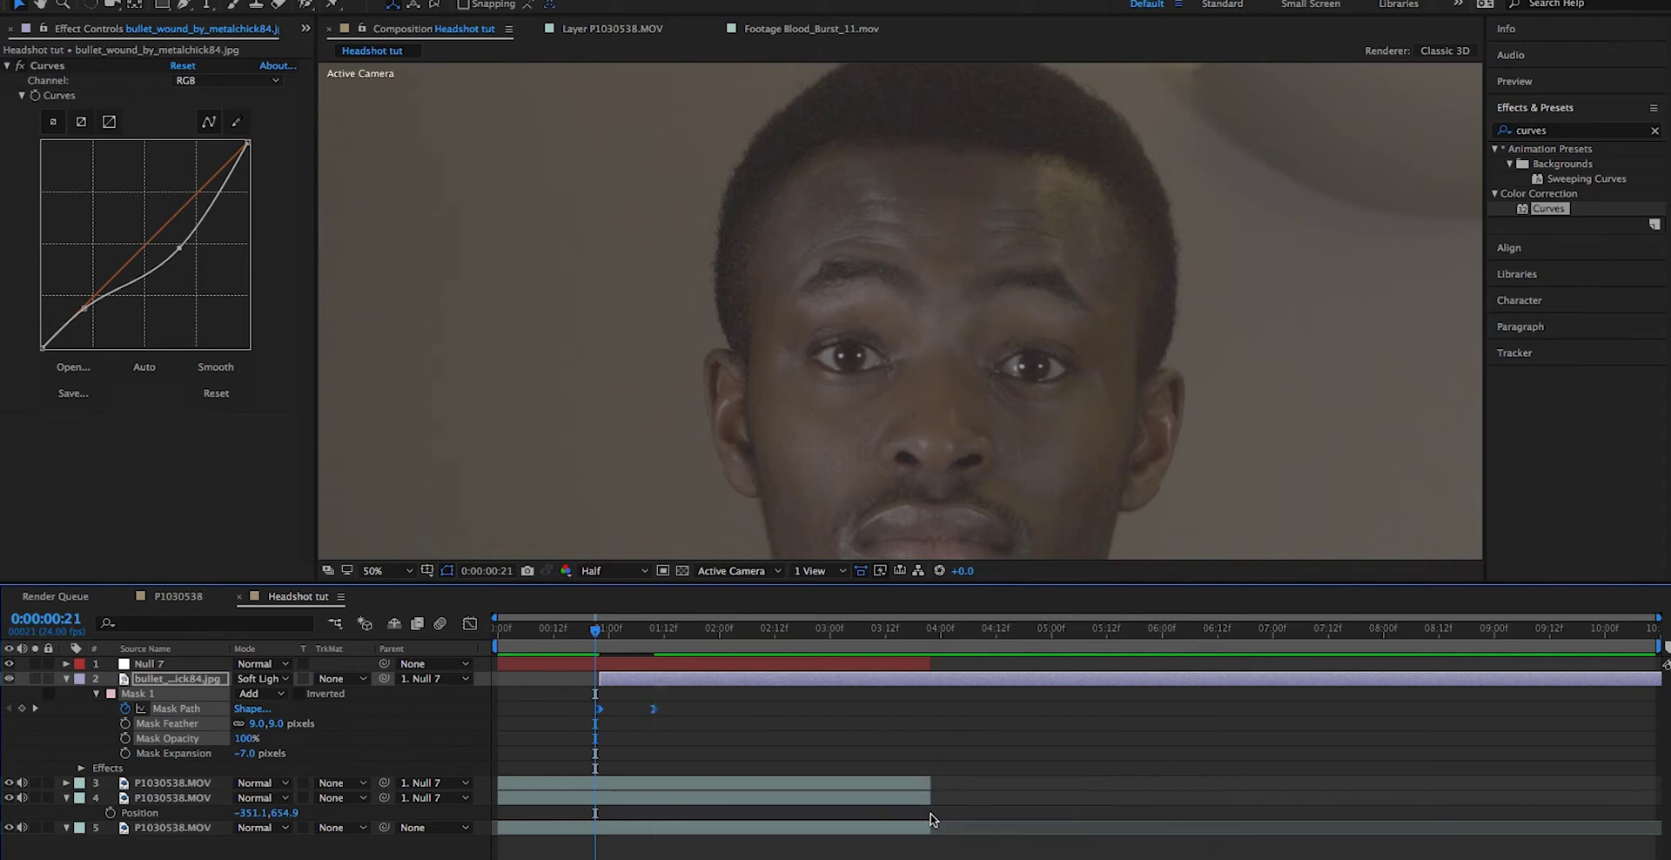
drag(598, 635, 461, 635)
key(space)
Step: Scale the bullet wound layer down to 83%, viewing the full frame at 0:00:00:22
key(comma)
key(comma)
drag(691, 645, 599, 646)
key(s)
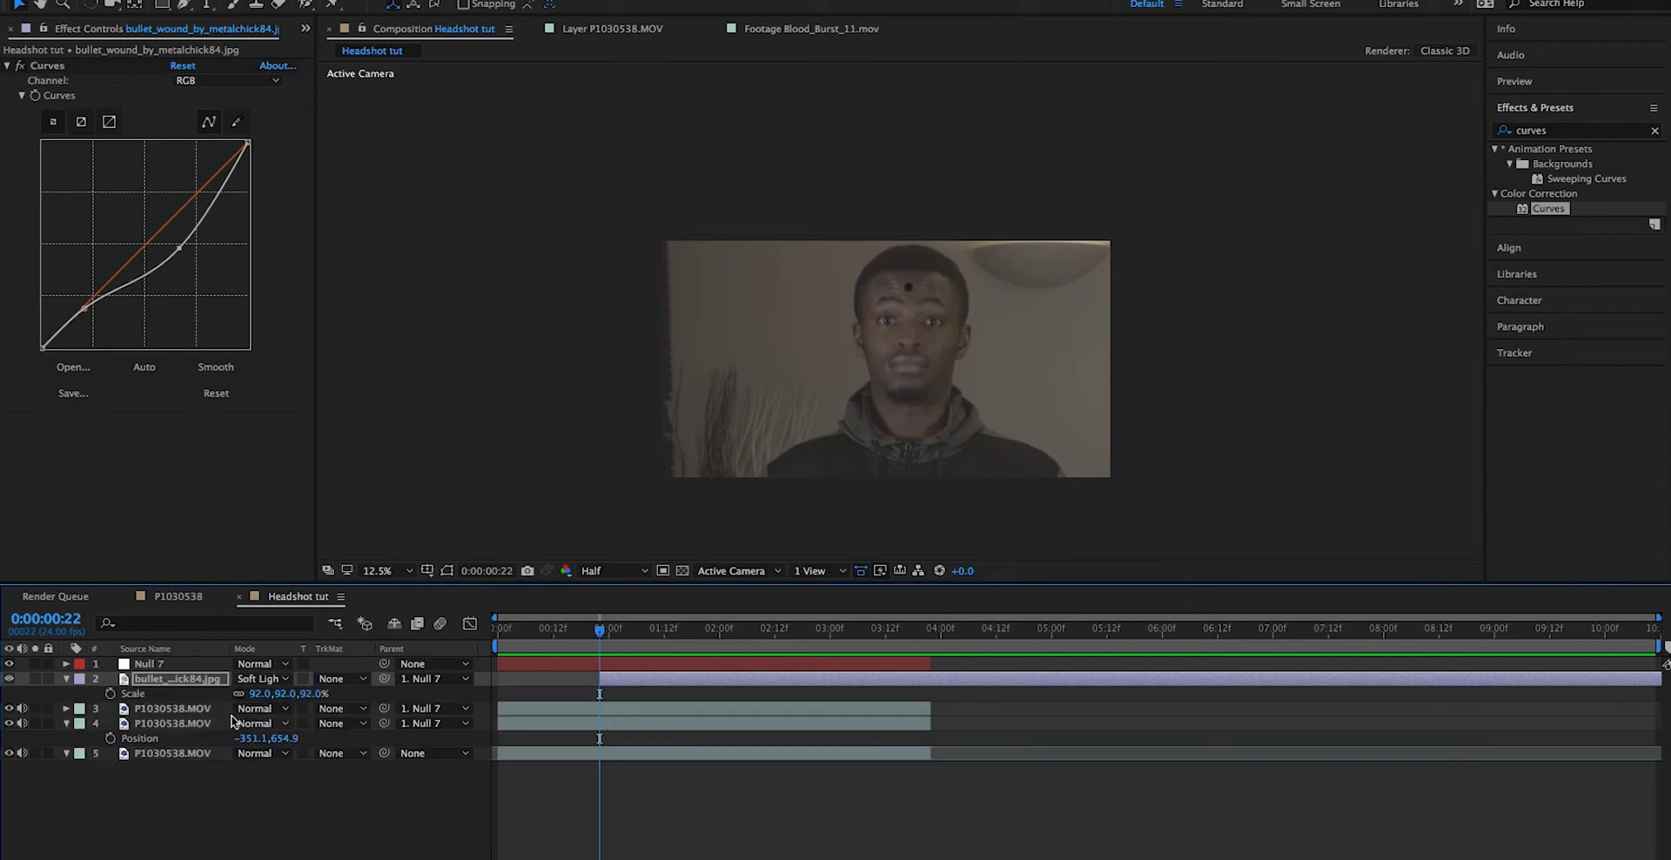
click(259, 697)
drag(260, 697, 259, 699)
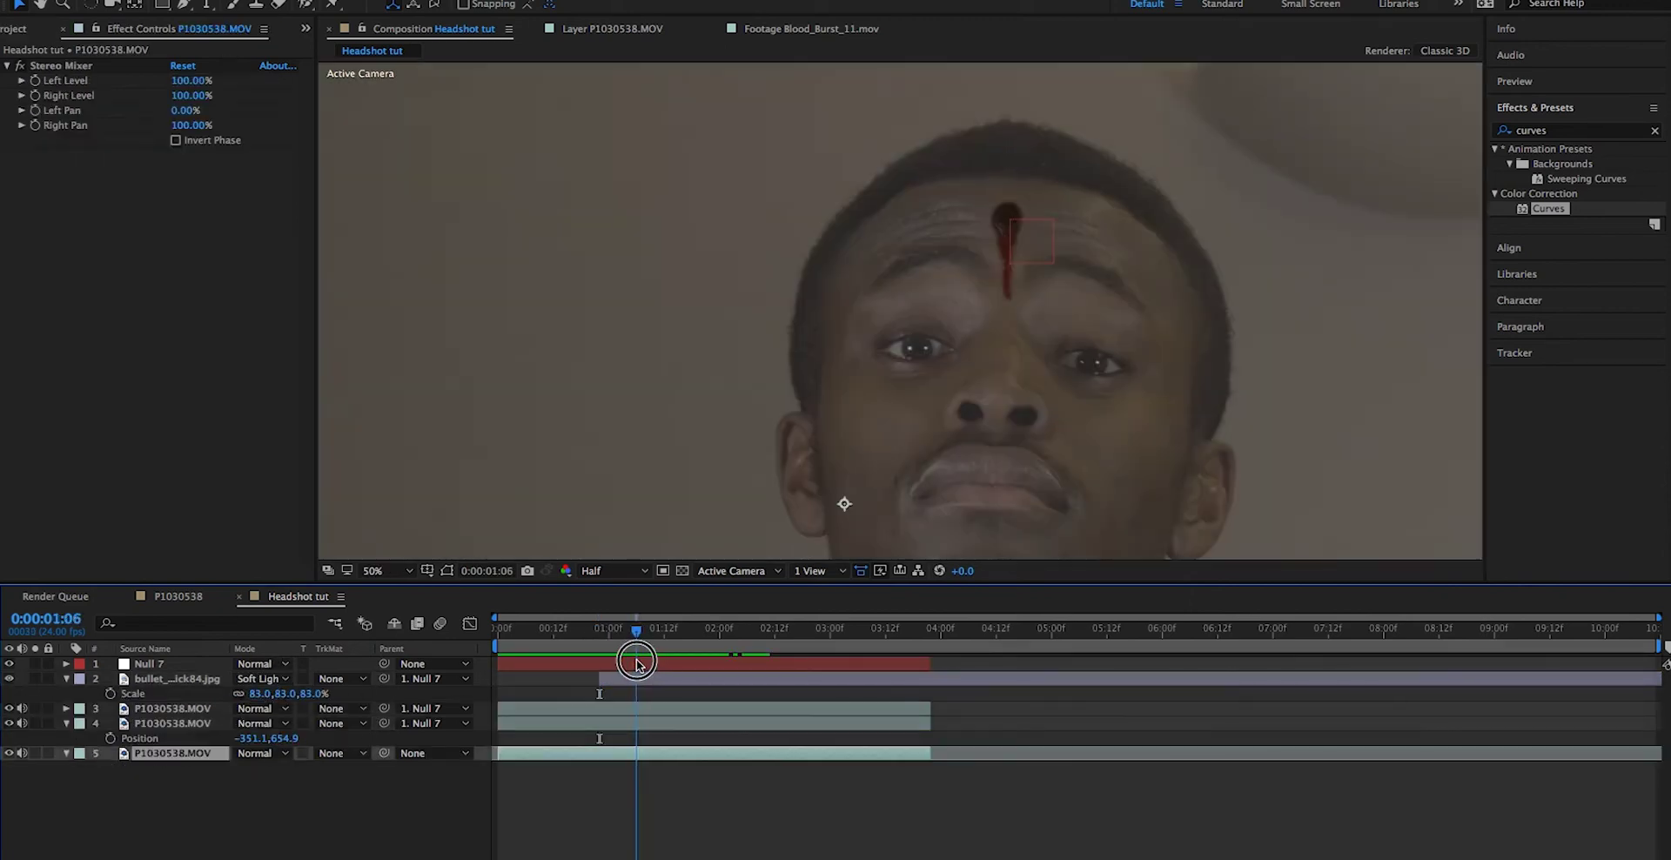
Step: Switch on motion blur for the bullet wound layer and enable motion blur for the composition
drag(638, 652, 400, 648)
key(F4)
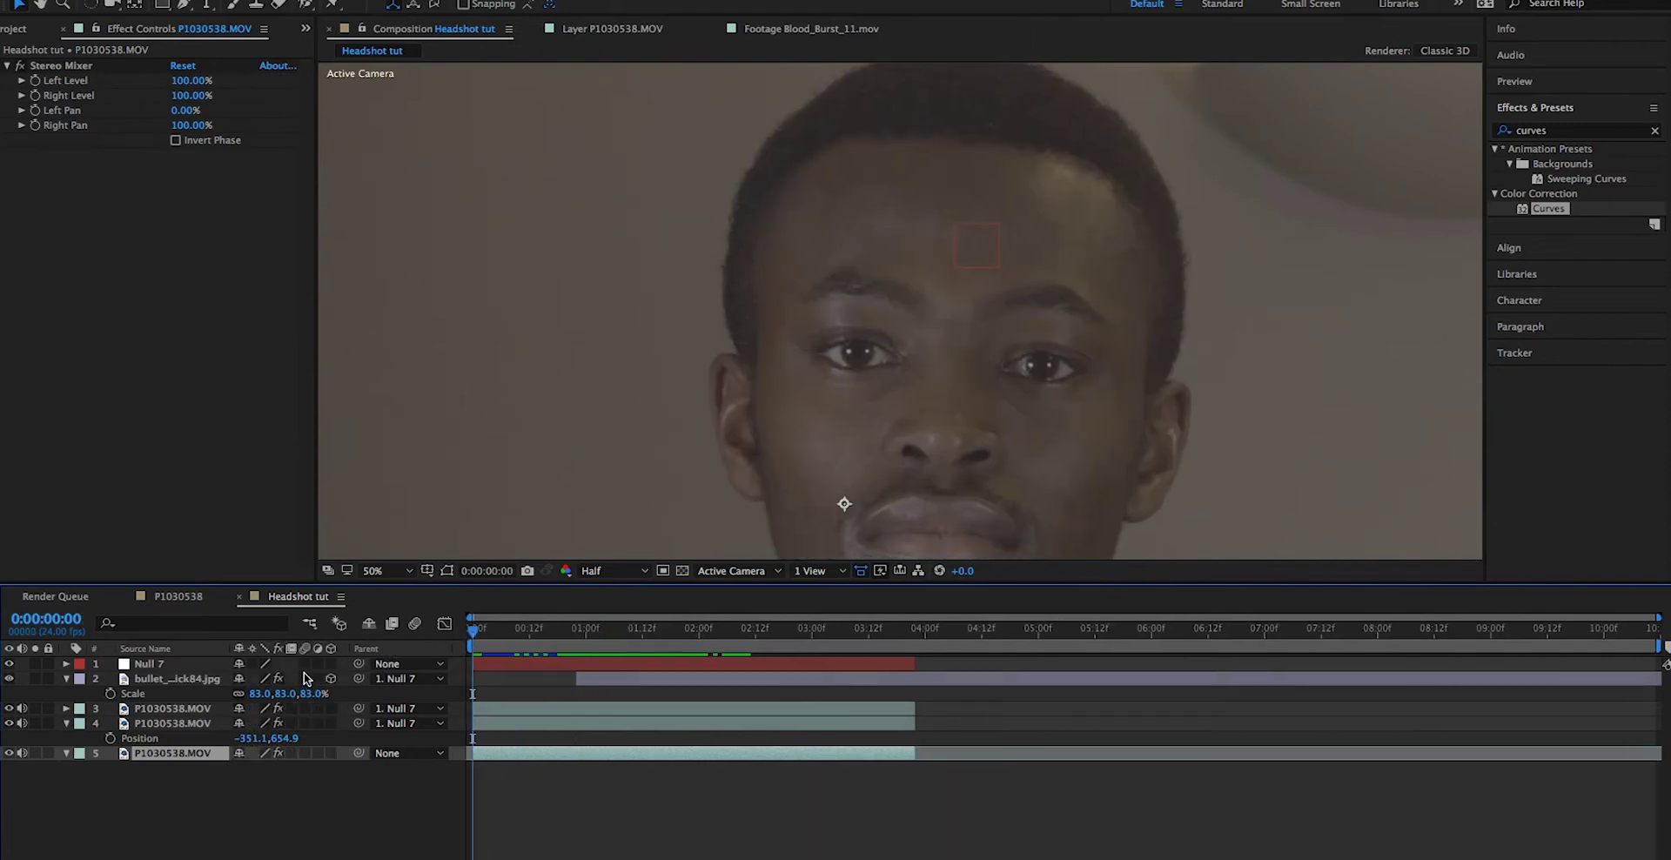
click(304, 679)
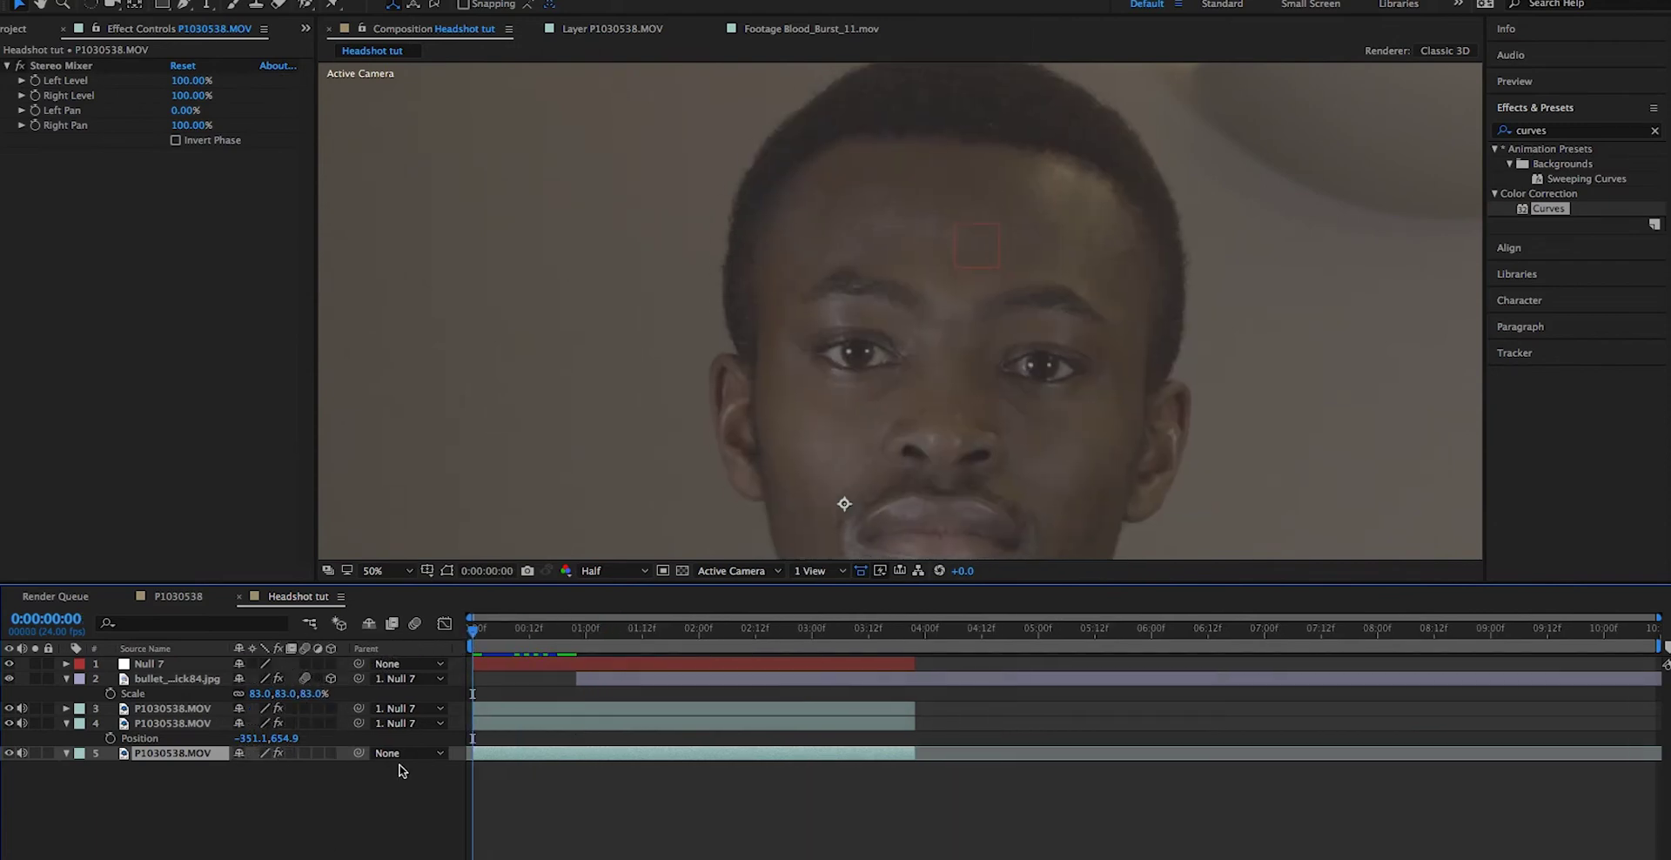
click(415, 624)
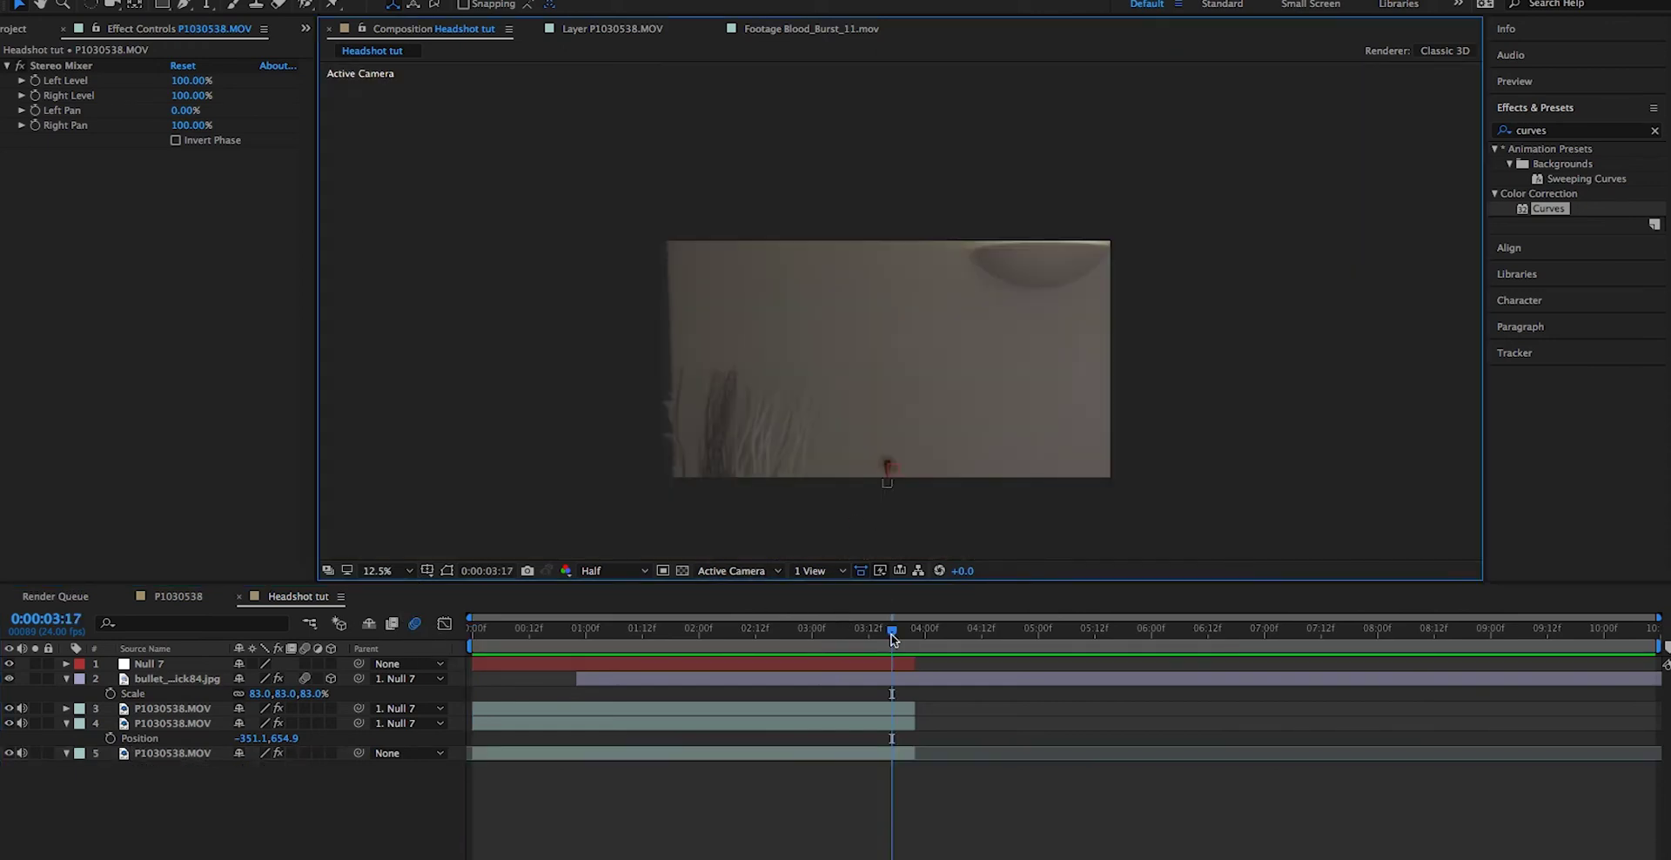
Step: Trim the end of the bullet wound layer to 0:00:03:09, where the head drops out of frame
drag(895, 640, 858, 636)
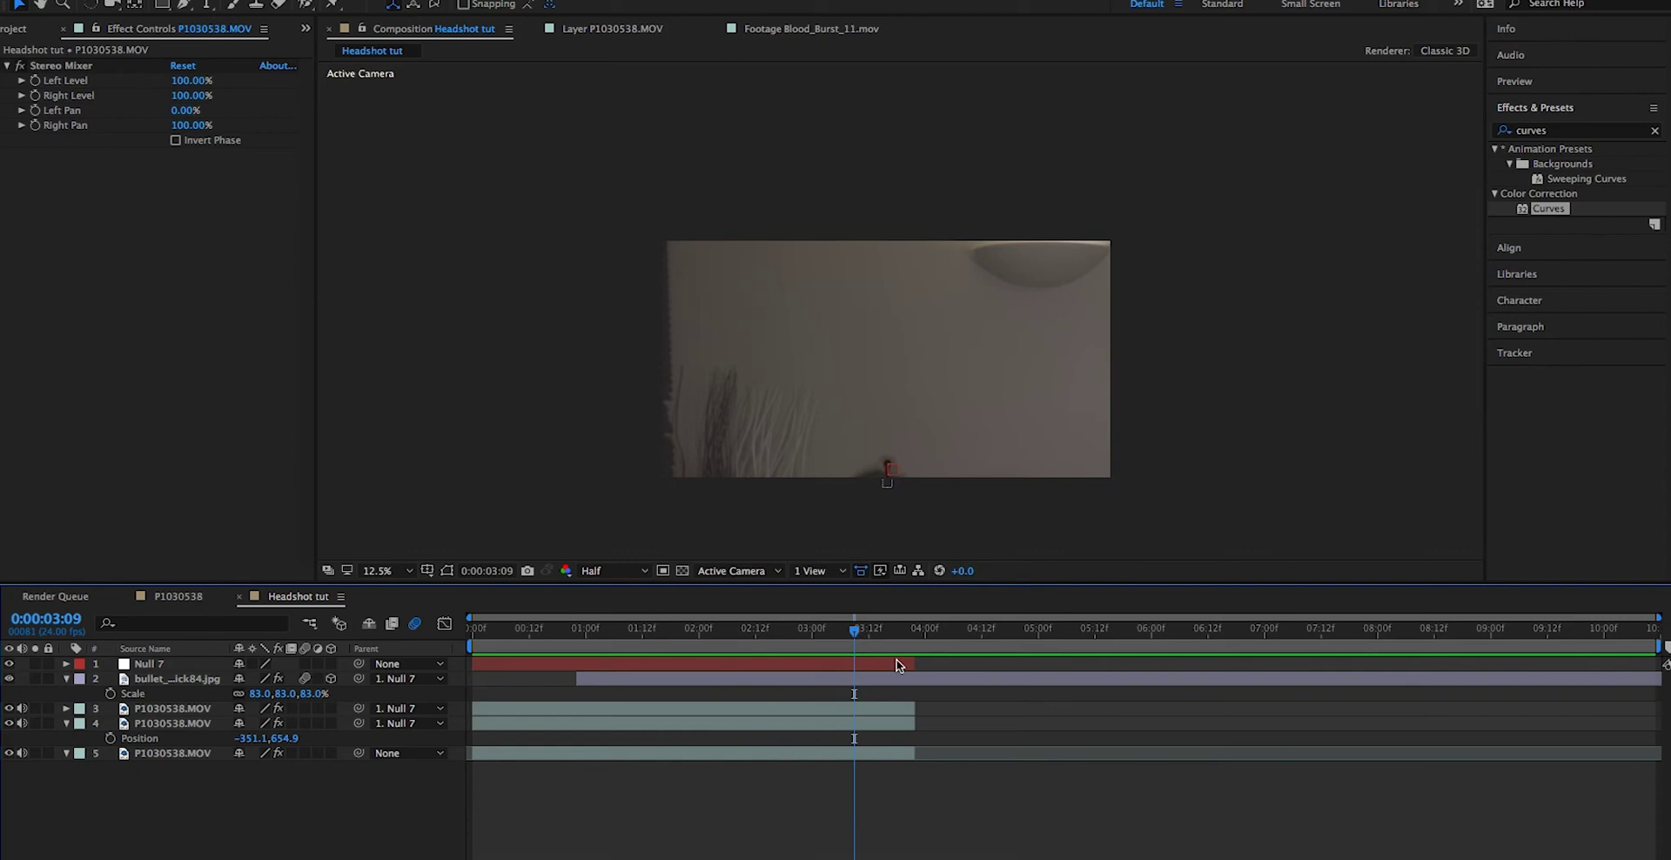
click(869, 681)
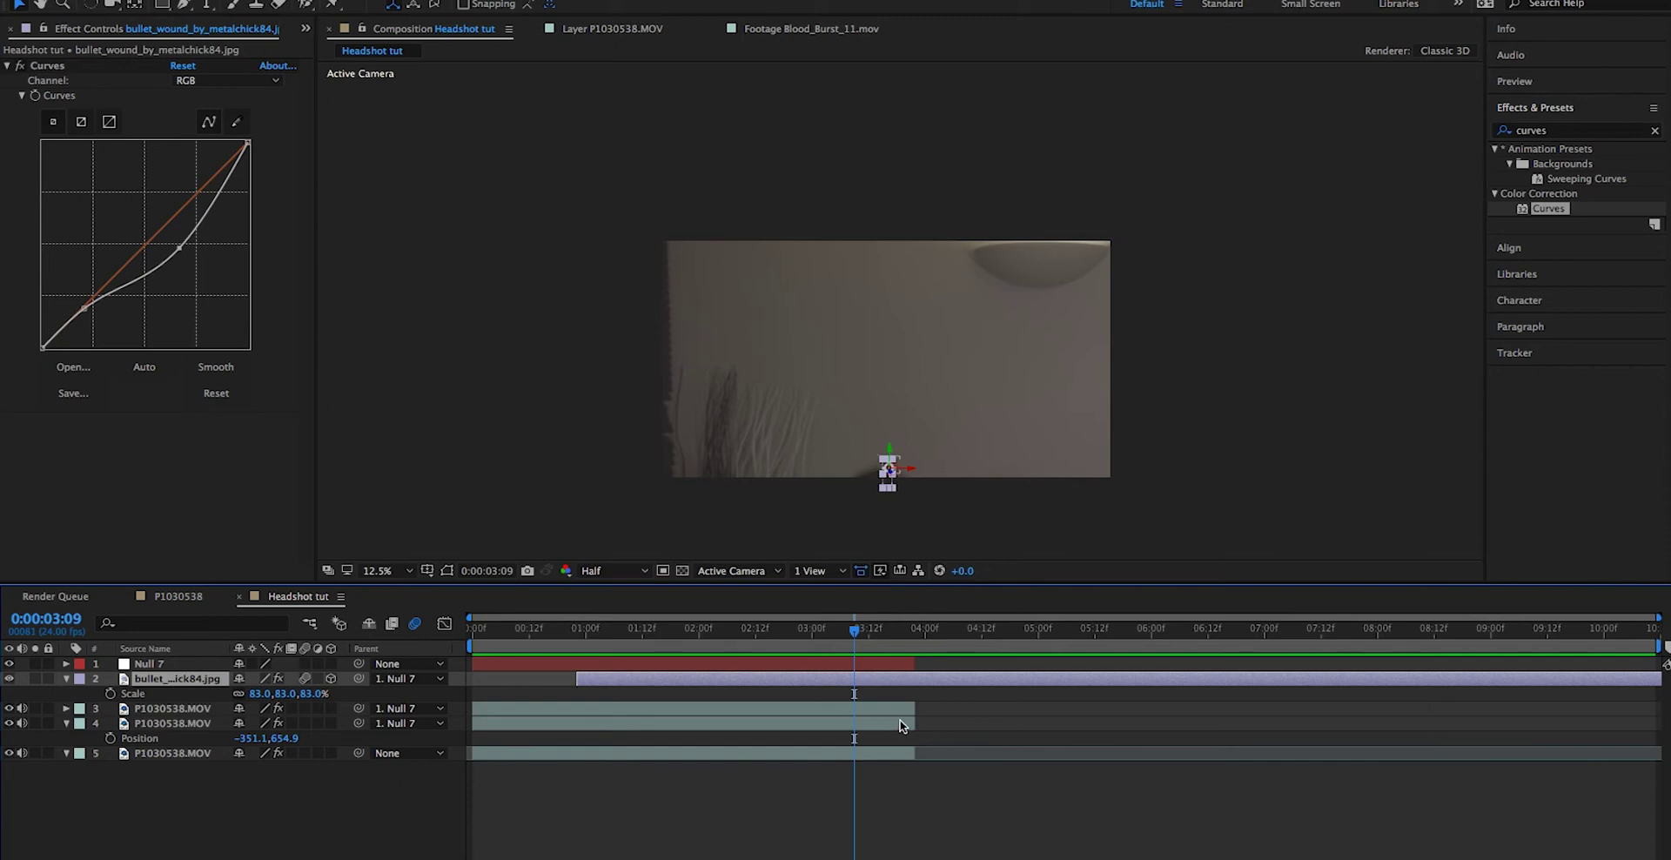
key(alt+])
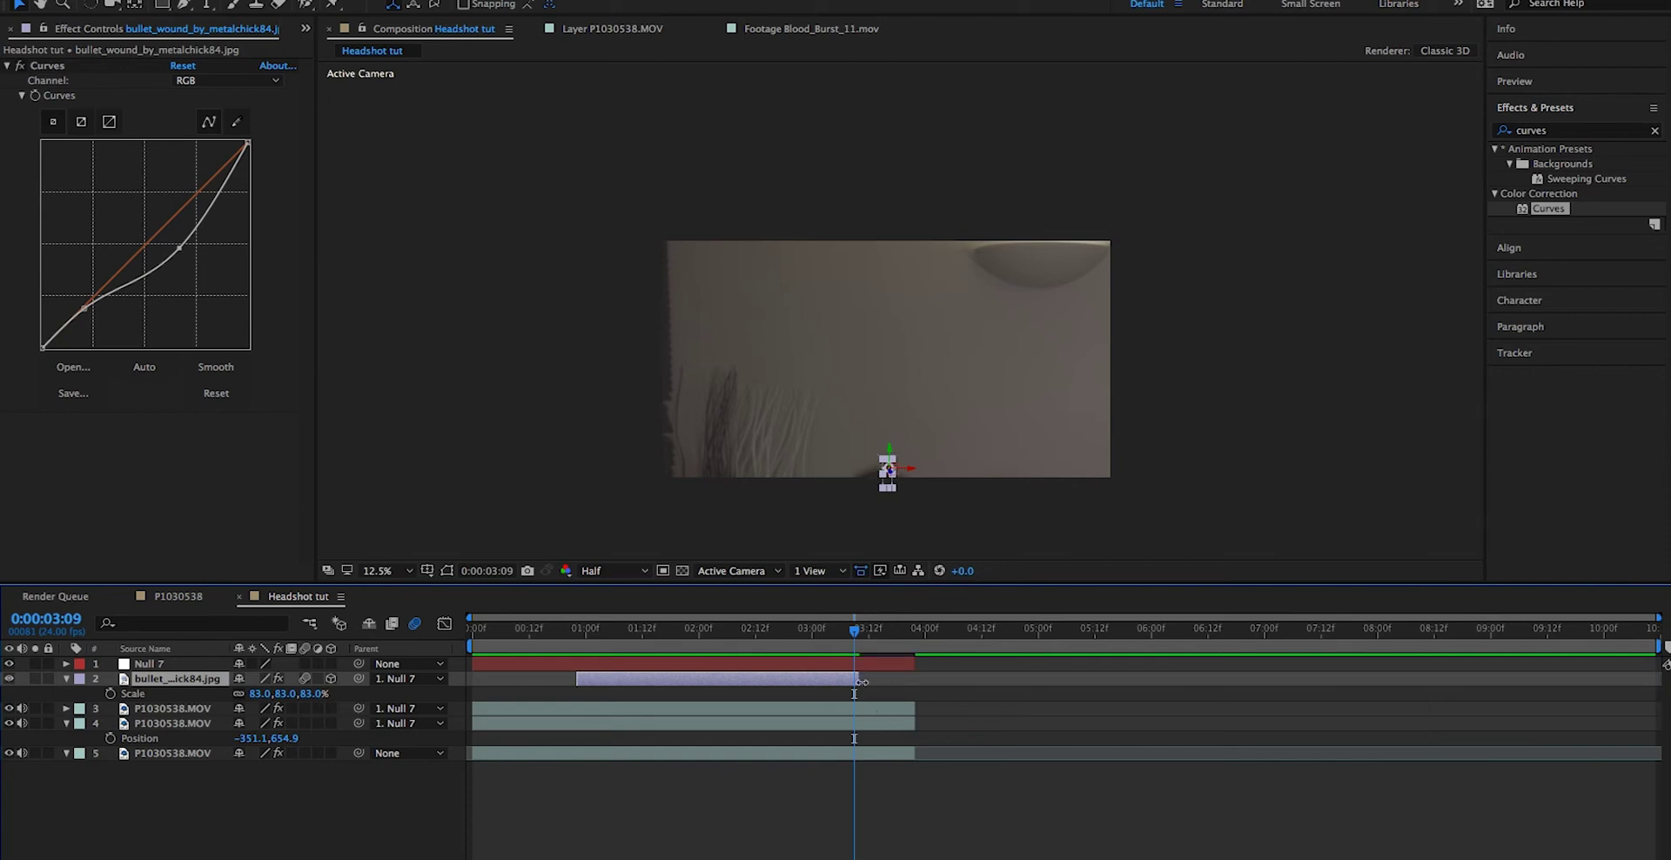
drag(858, 683, 845, 684)
key(equal)
key(equal)
key(equal)
key(equal)
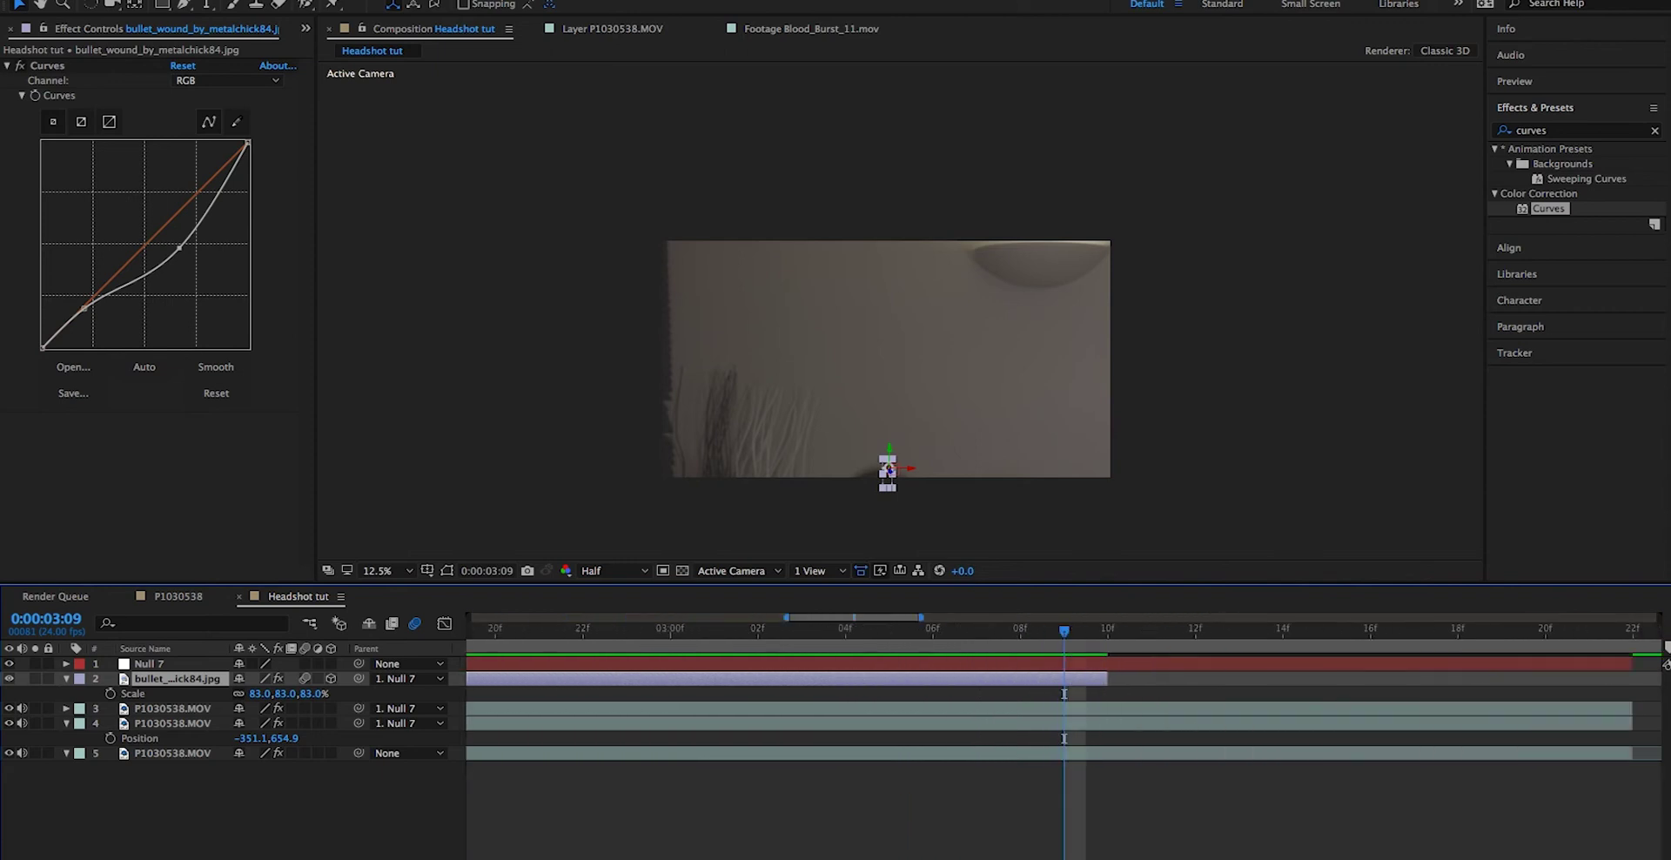
drag(1107, 678, 1062, 693)
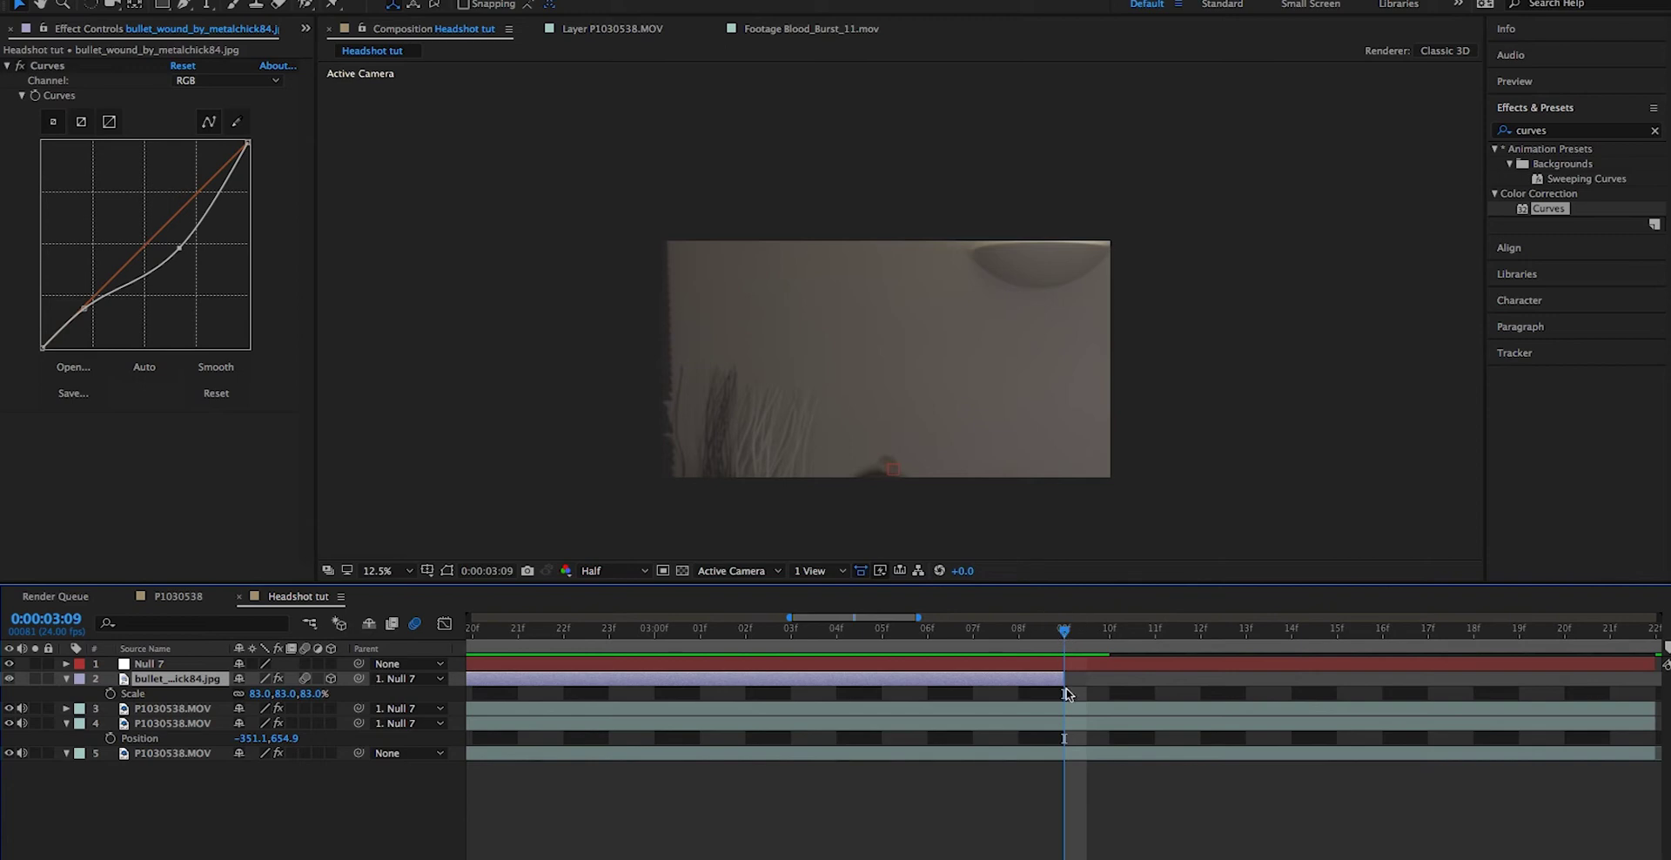
Step: Trim the ends of the two skin patch layers together at 0:00:03:08
click(1048, 707)
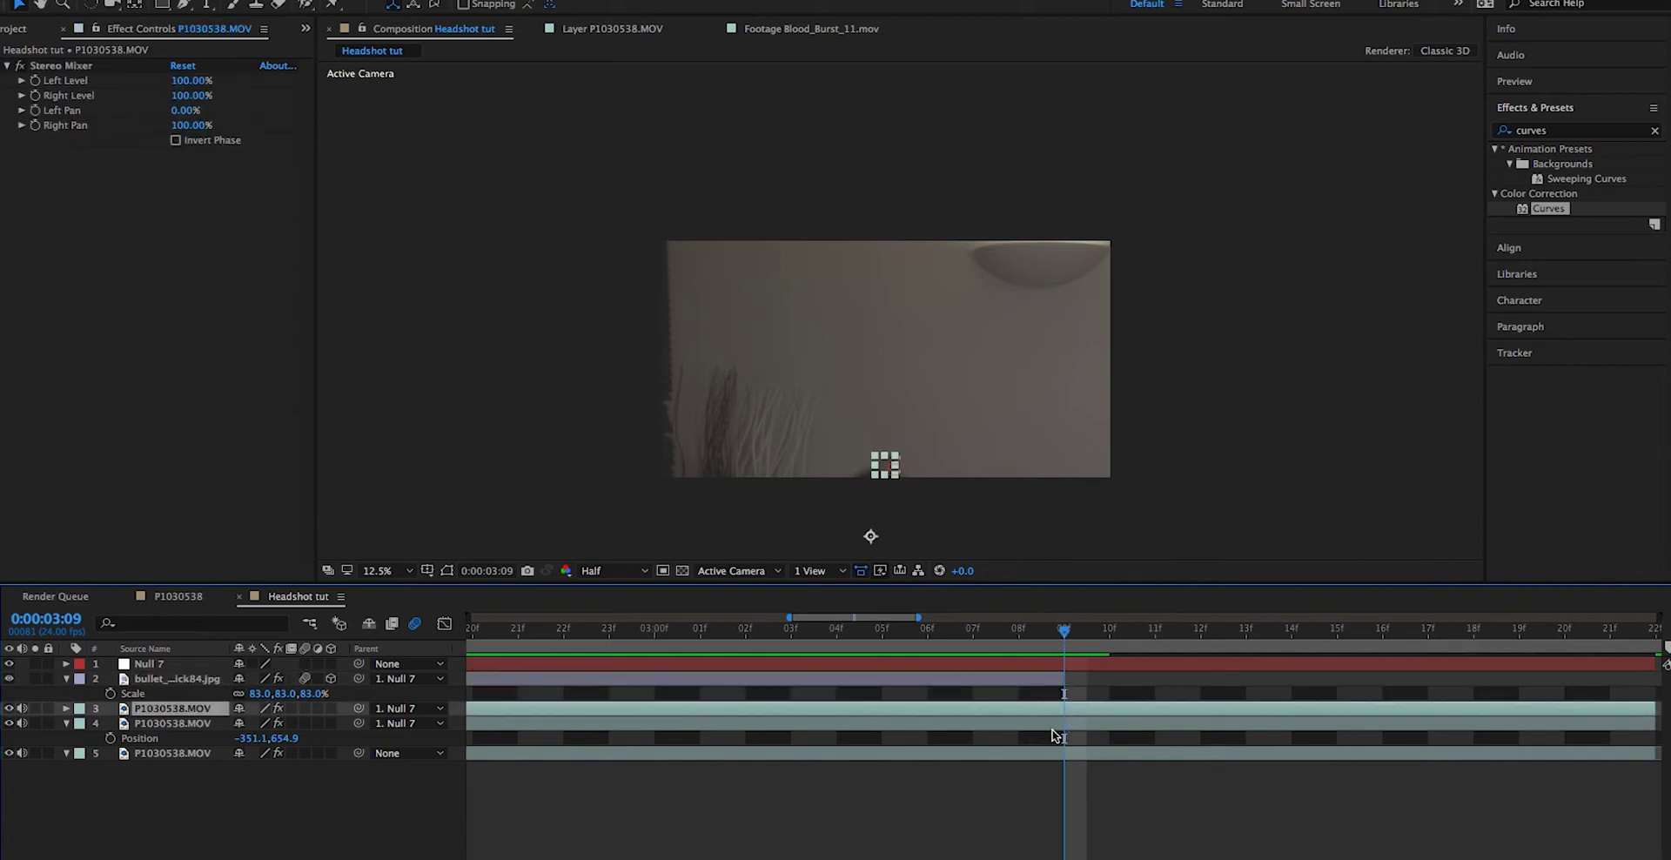
key(Page_Up)
shift+click(1030, 724)
key(ctrl+bracketright)
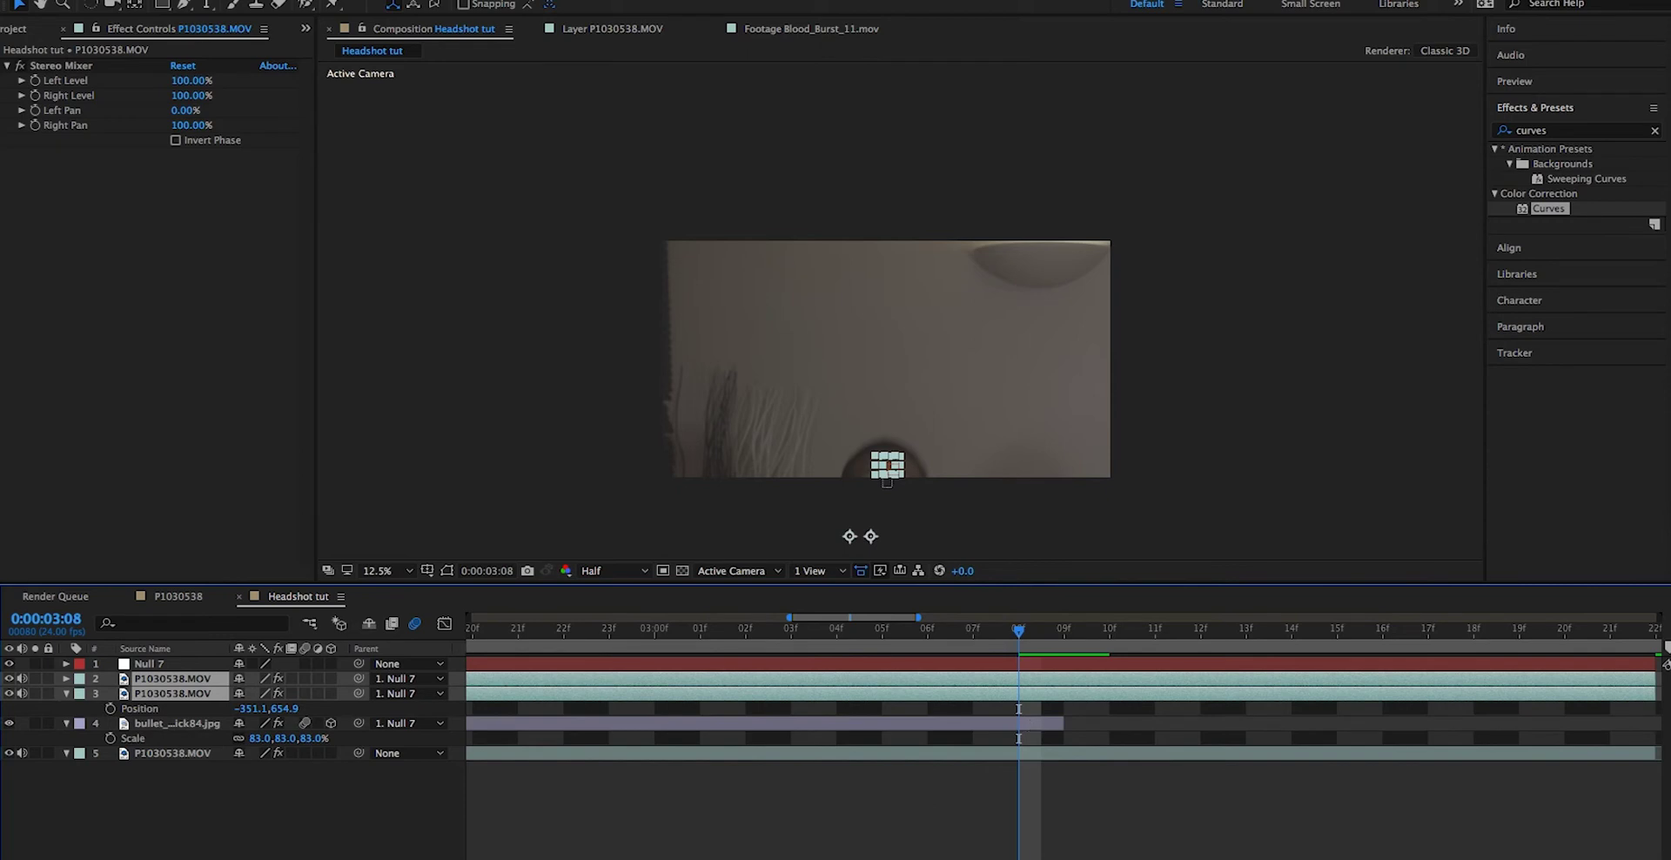
click(196, 0)
key(super+z)
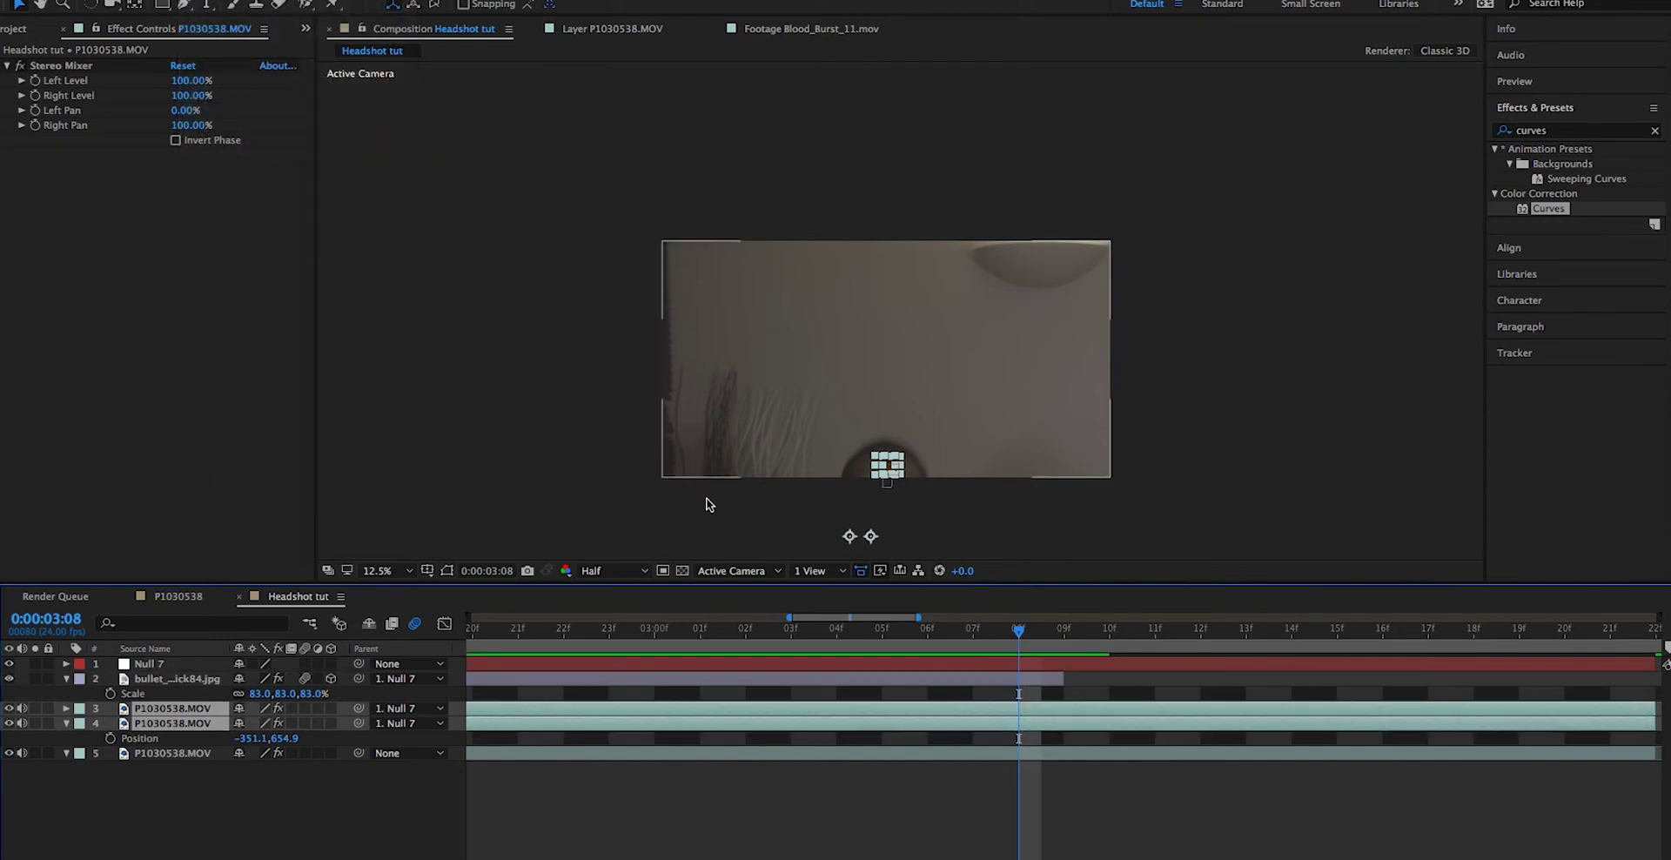
key(alt+bracketright)
Step: Play the shot from the first frame and examine the wound up close around 0:00:03:07 and 0:00:02:01
drag(1019, 631, 447, 630)
key(semicolon)
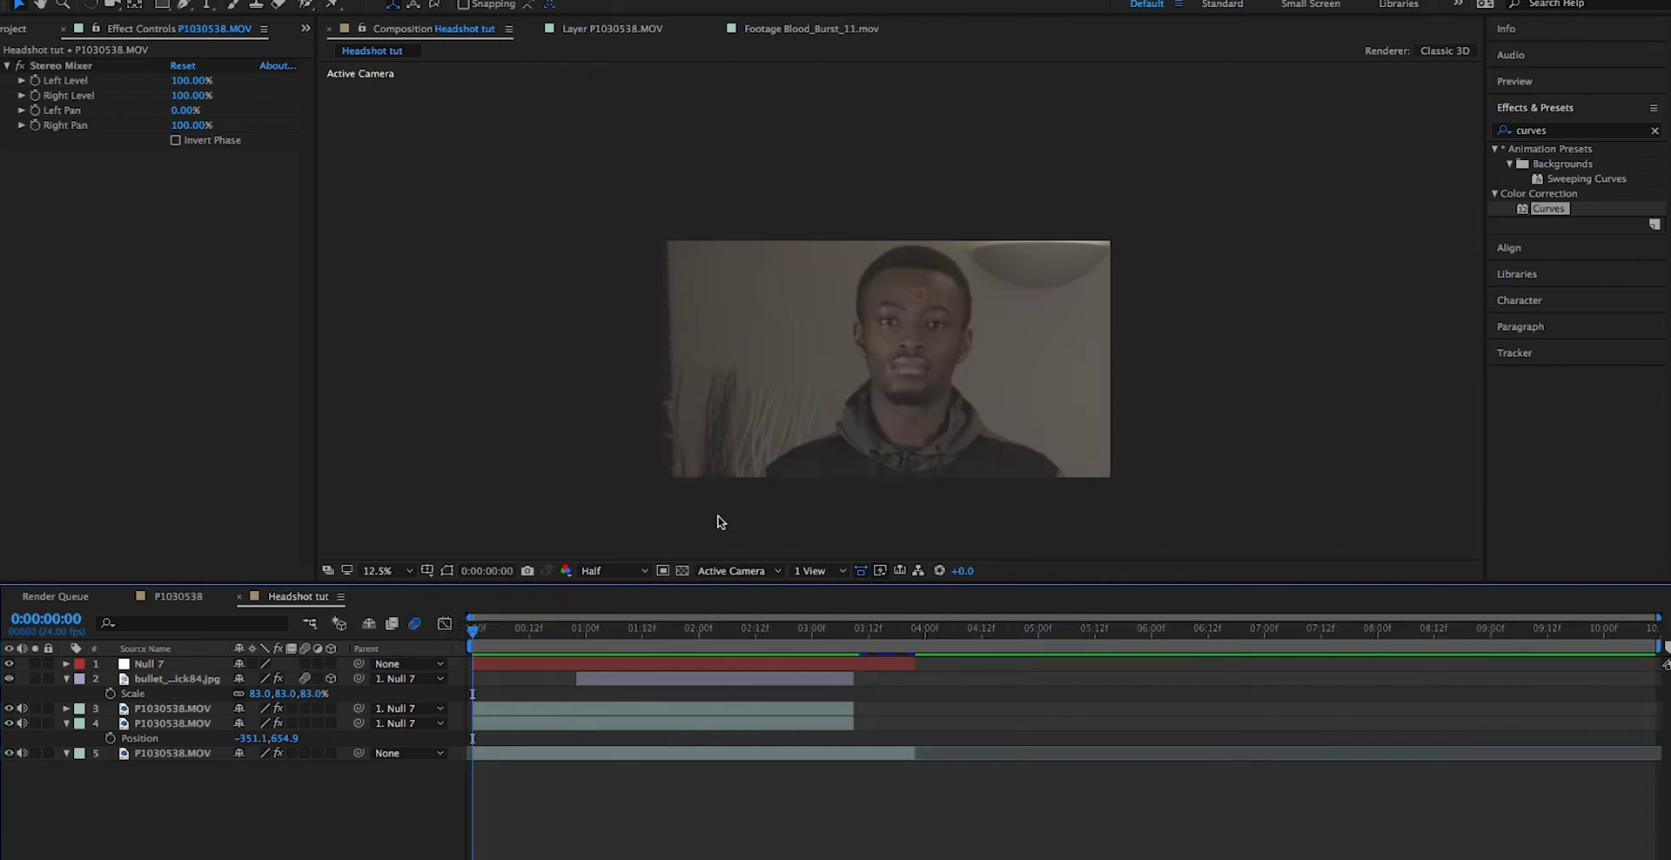
click(561, 413)
key(space)
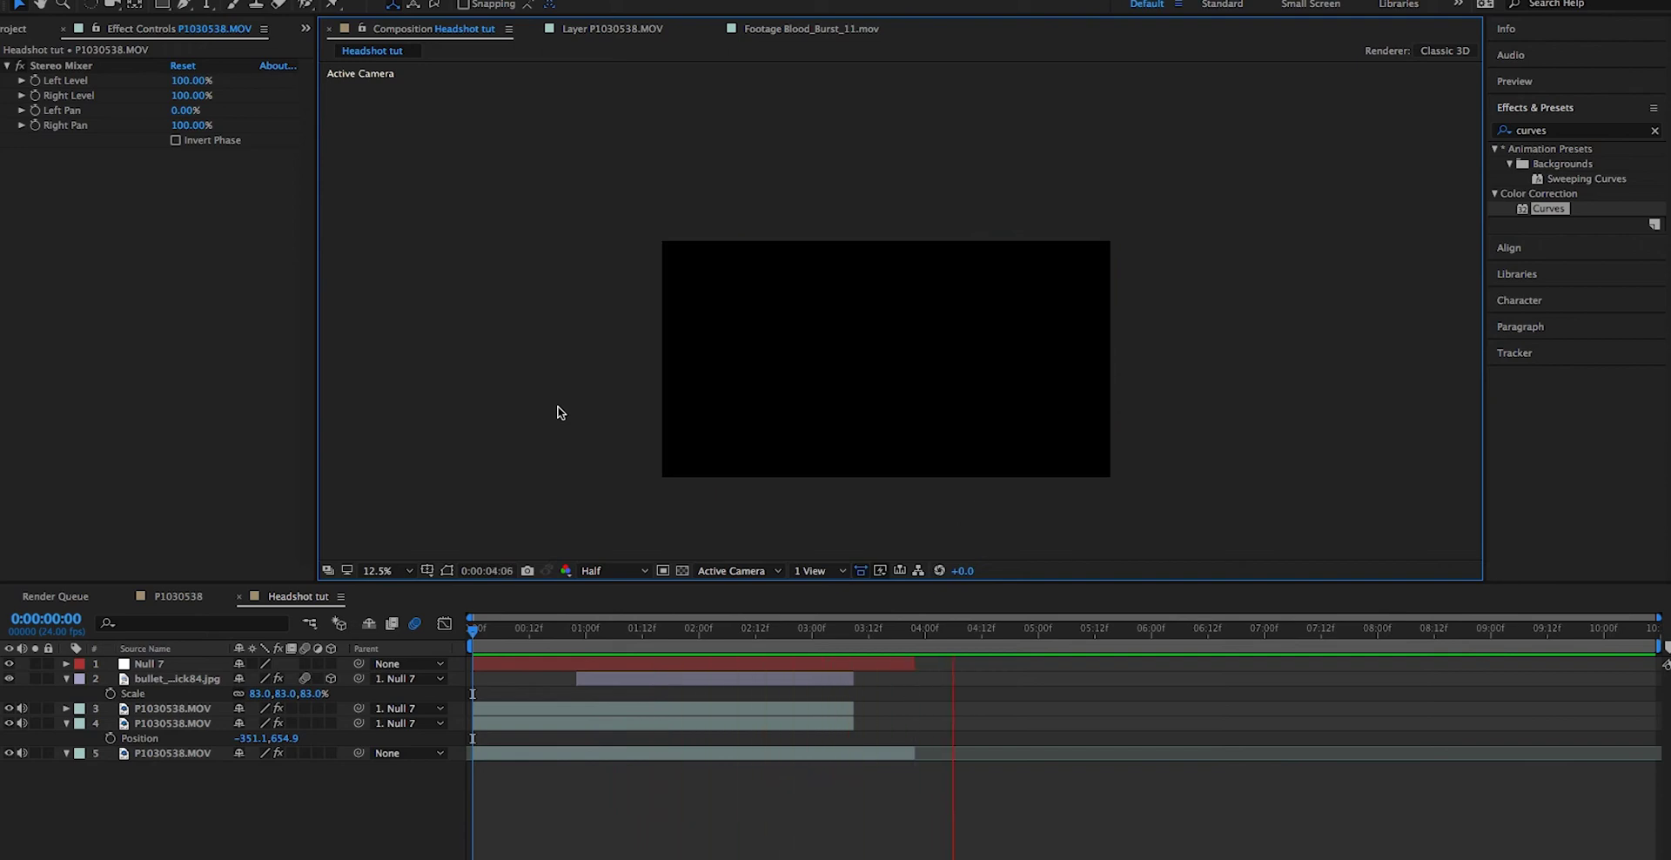
drag(500, 627, 848, 594)
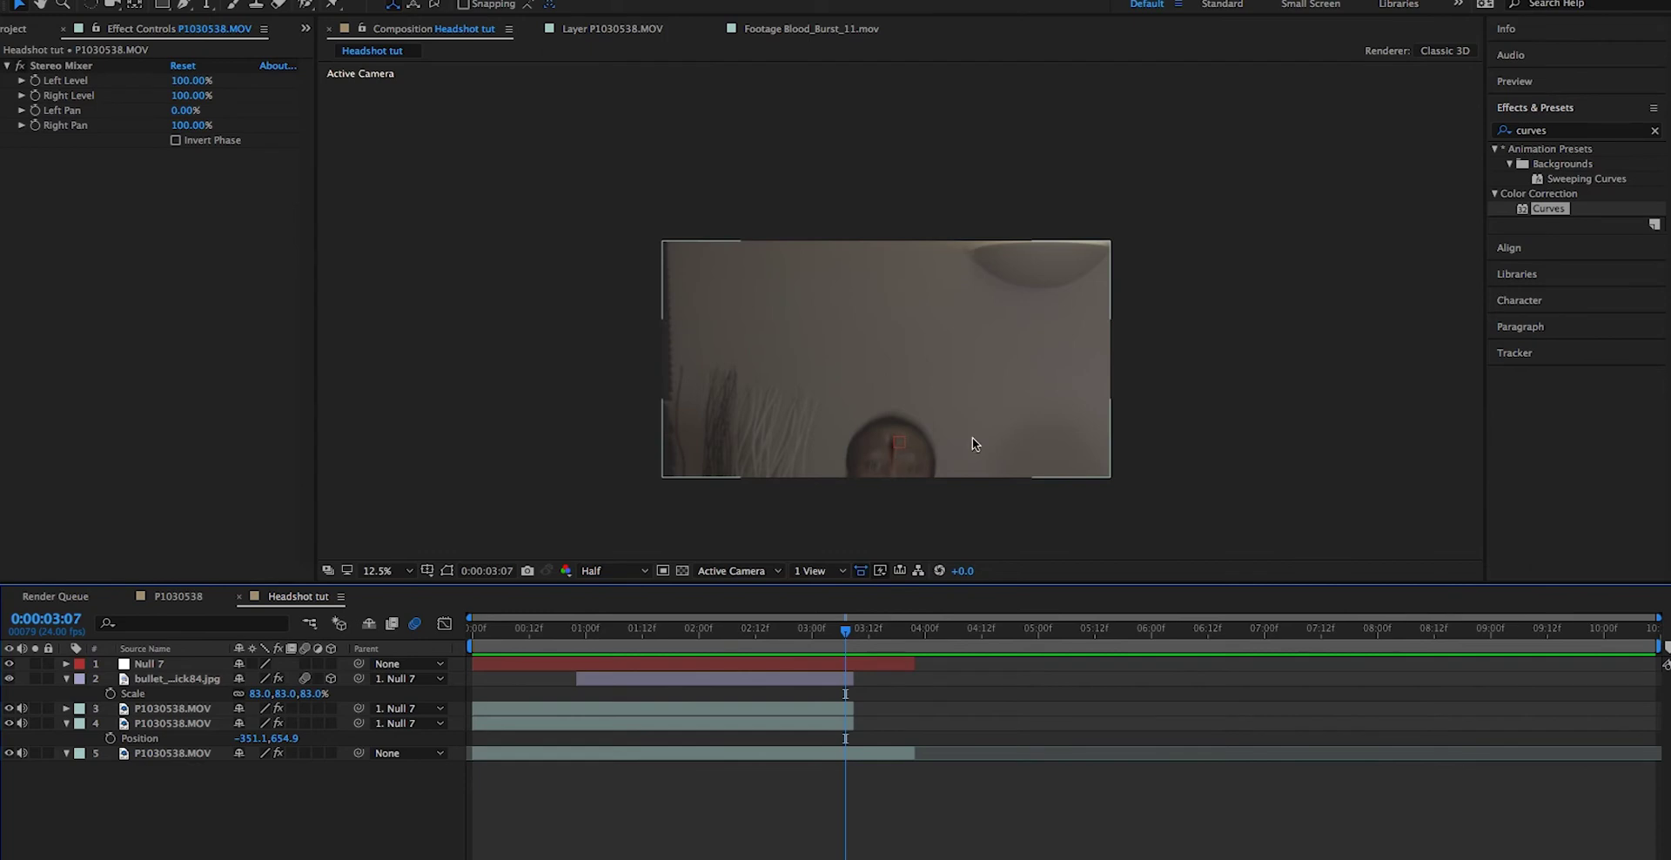
click(1223, 334)
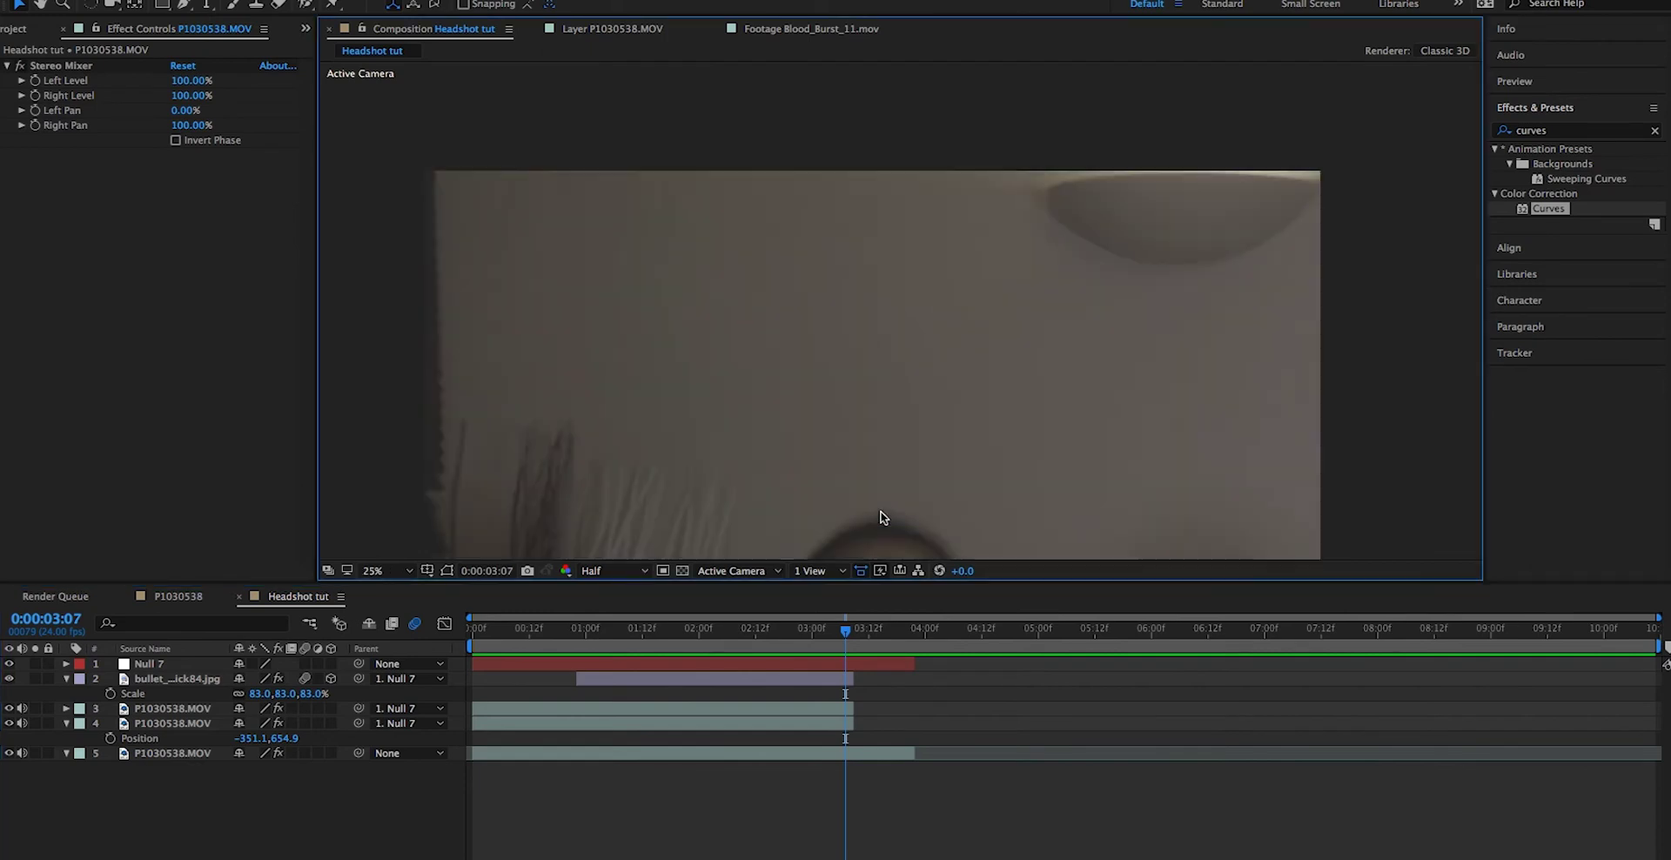
key(period)
key(h)
drag(1283, 303, 1236, 109)
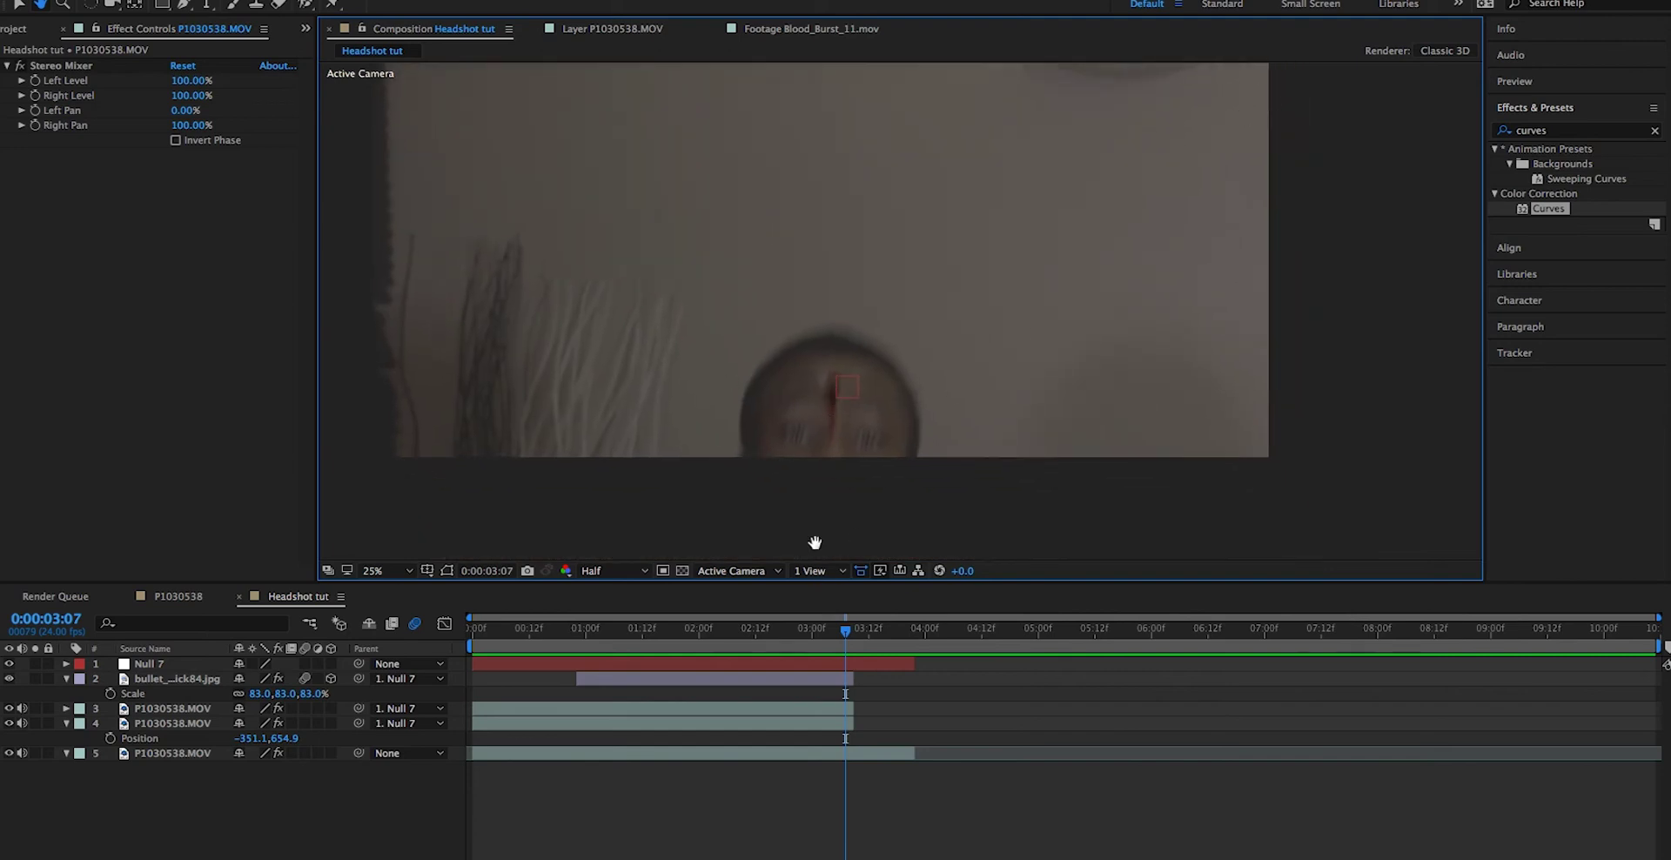
drag(844, 633, 854, 634)
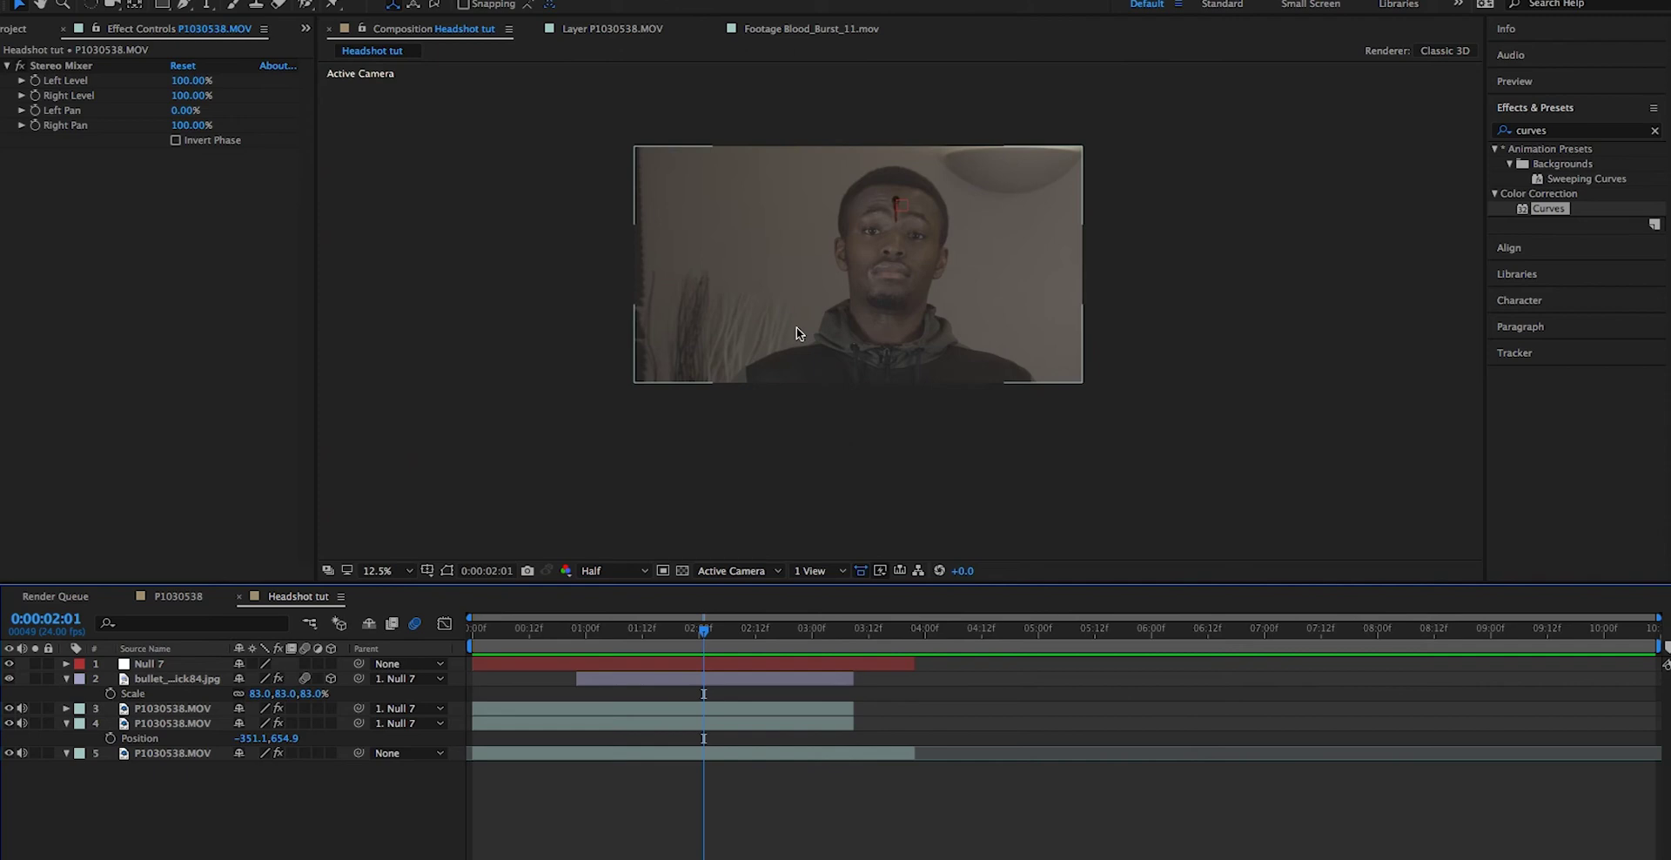
key(h)
scroll(860, 261, up, 1)
key(v)
Step: Look through the imported blood footage and scrub the Blood_Burst_11.mov clip to review the burst
click(16, 31)
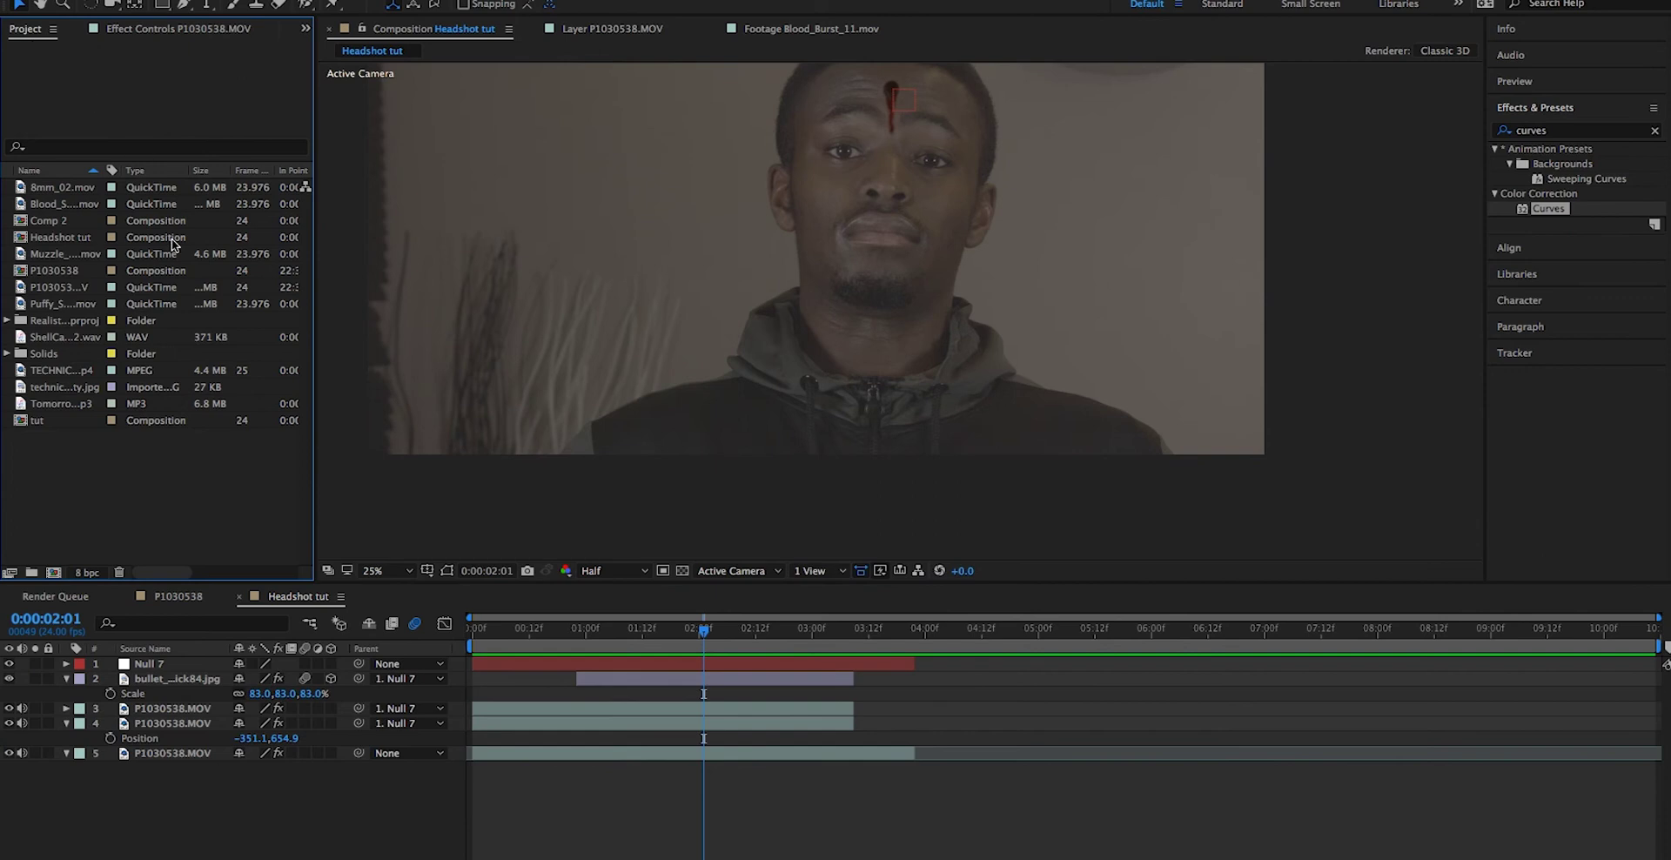
click(58, 206)
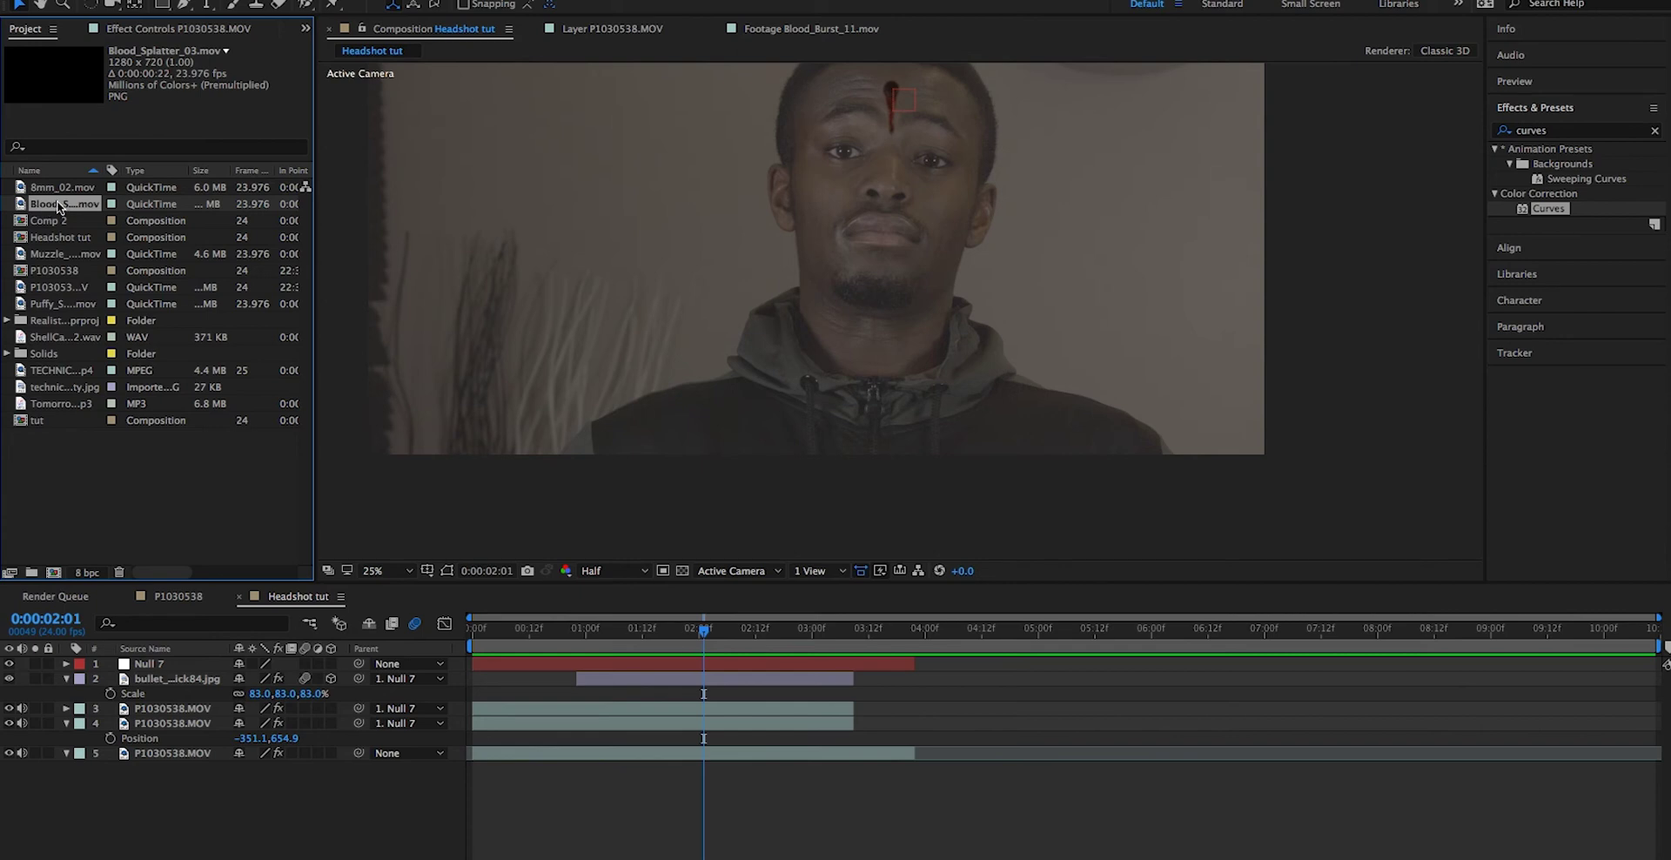
double_click(59, 207)
click(418, 29)
click(612, 29)
click(787, 29)
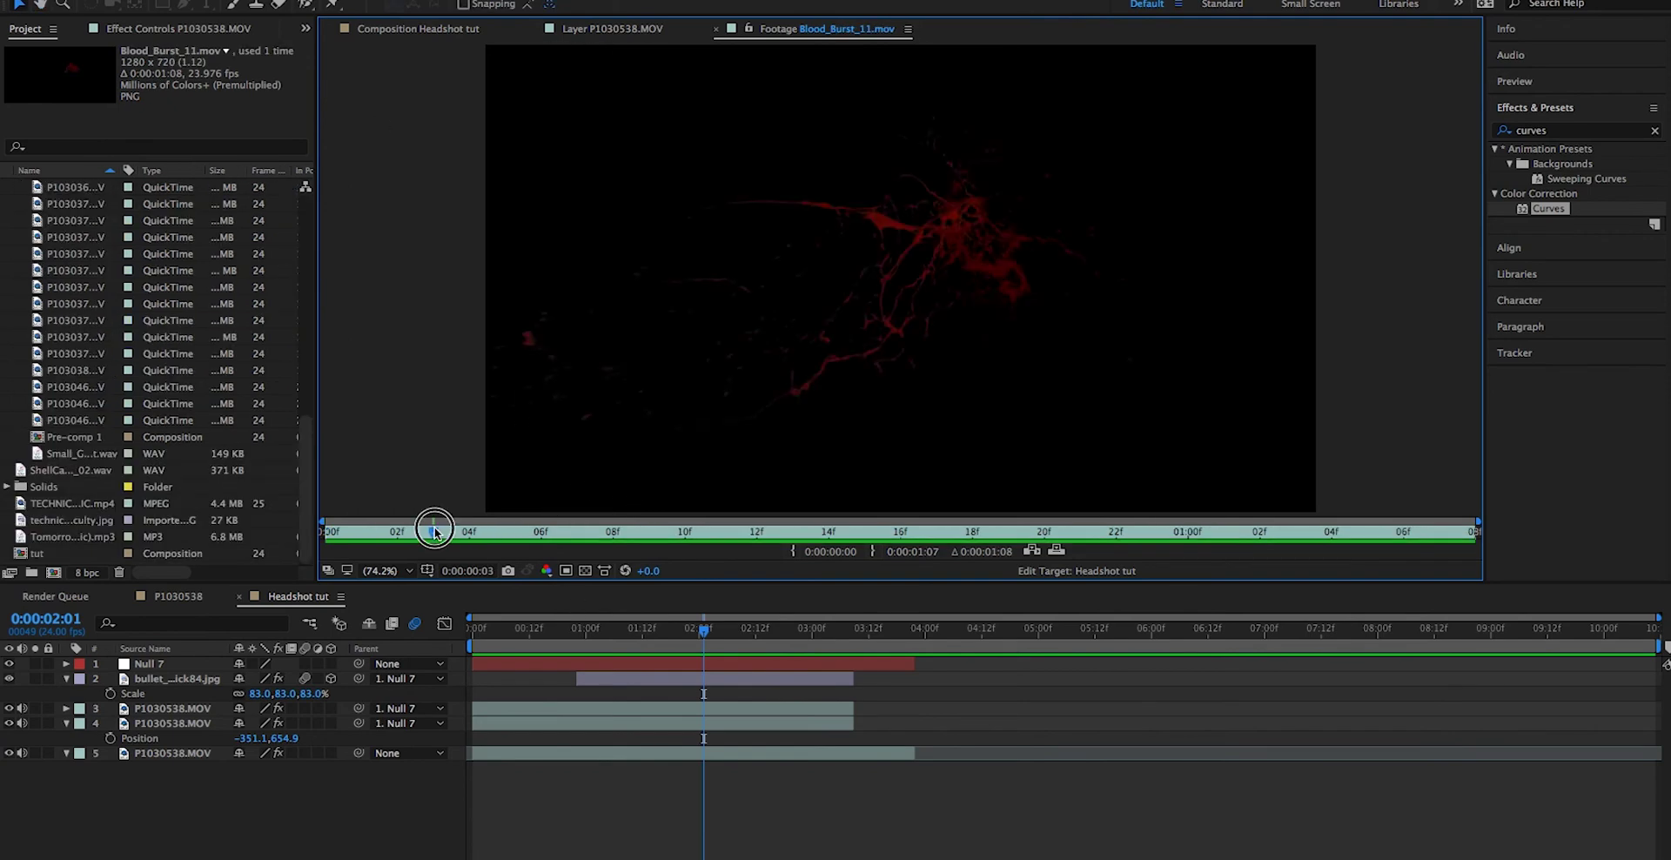
drag(429, 522, 225, 557)
click(430, 28)
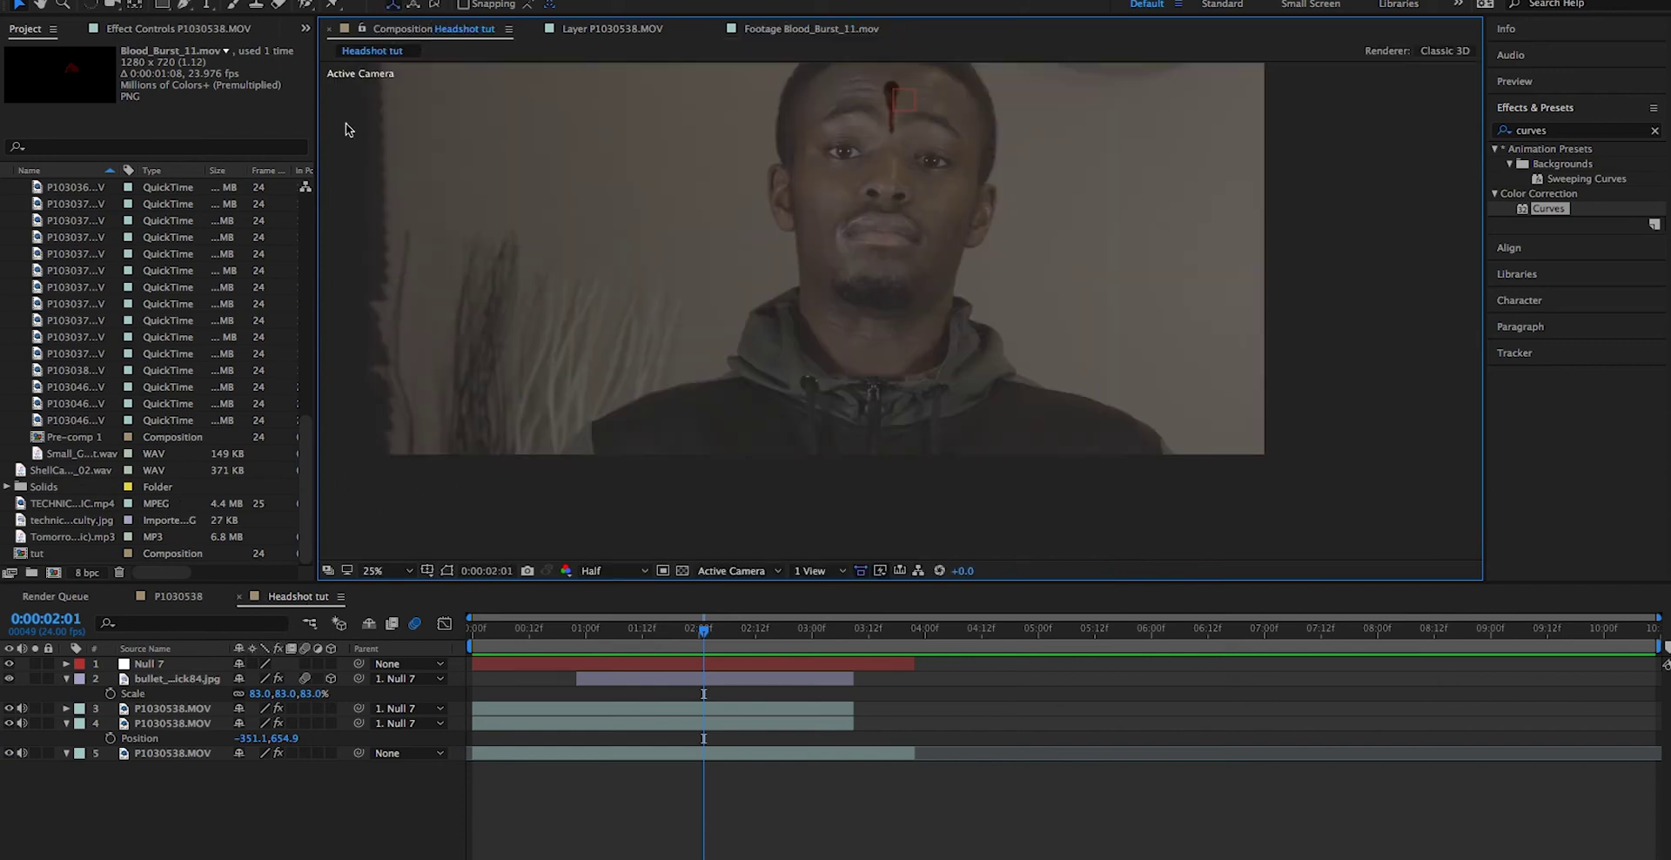
Step: Add Blood_Burst_11.mov to the Headshot tut composition above the bullet wound layer, starting where the wound appears at 0:00:00:22
scroll(94, 348, up, 10)
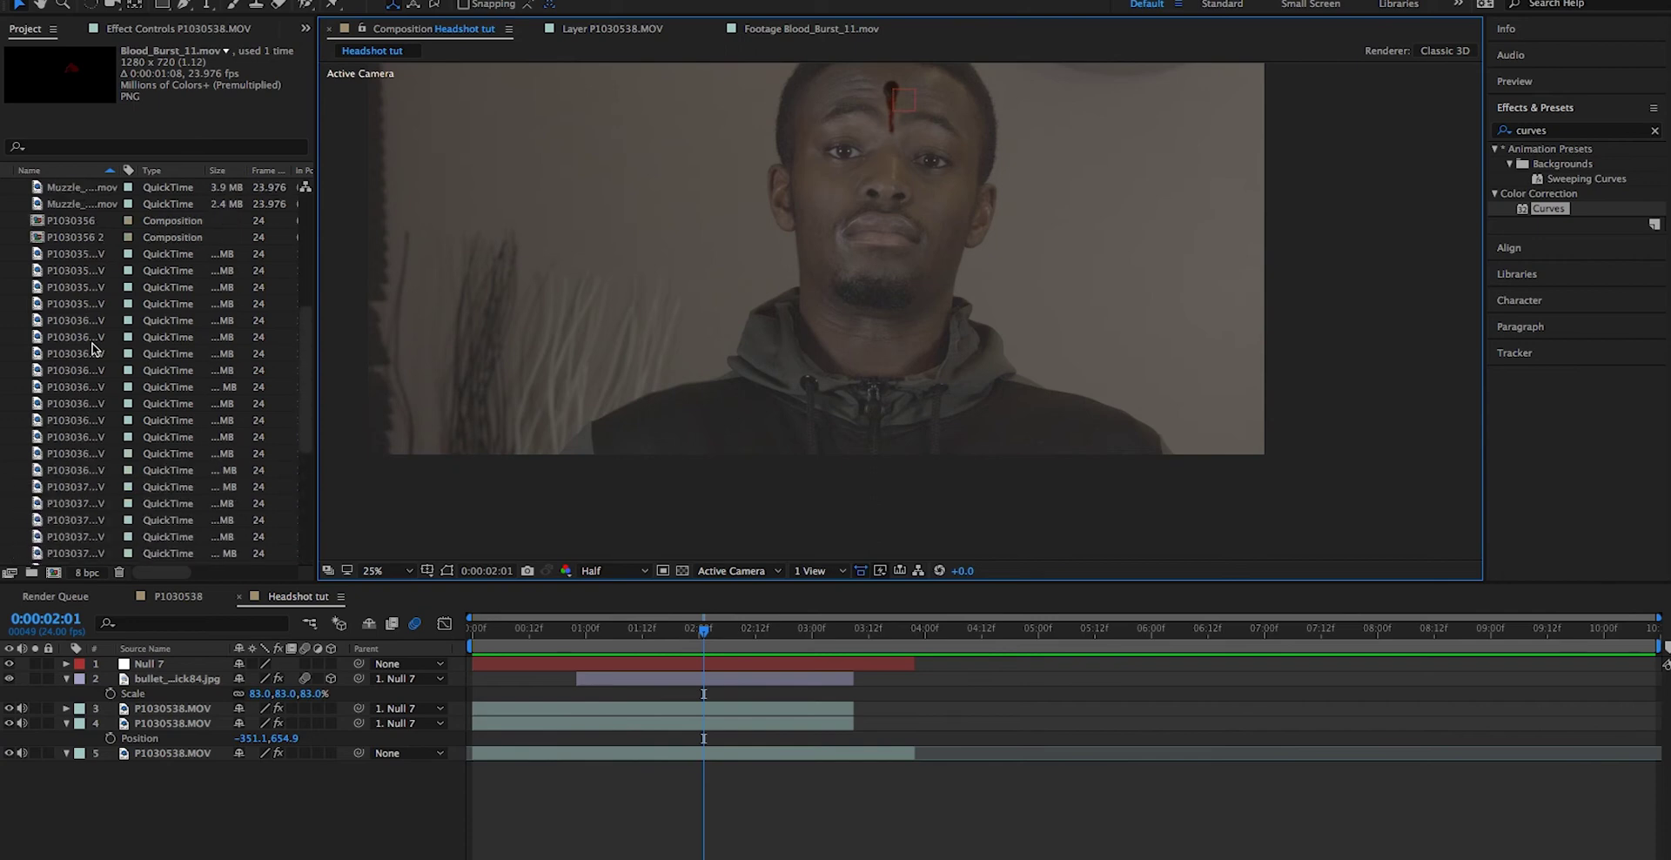
click(82, 348)
drag(82, 349, 170, 674)
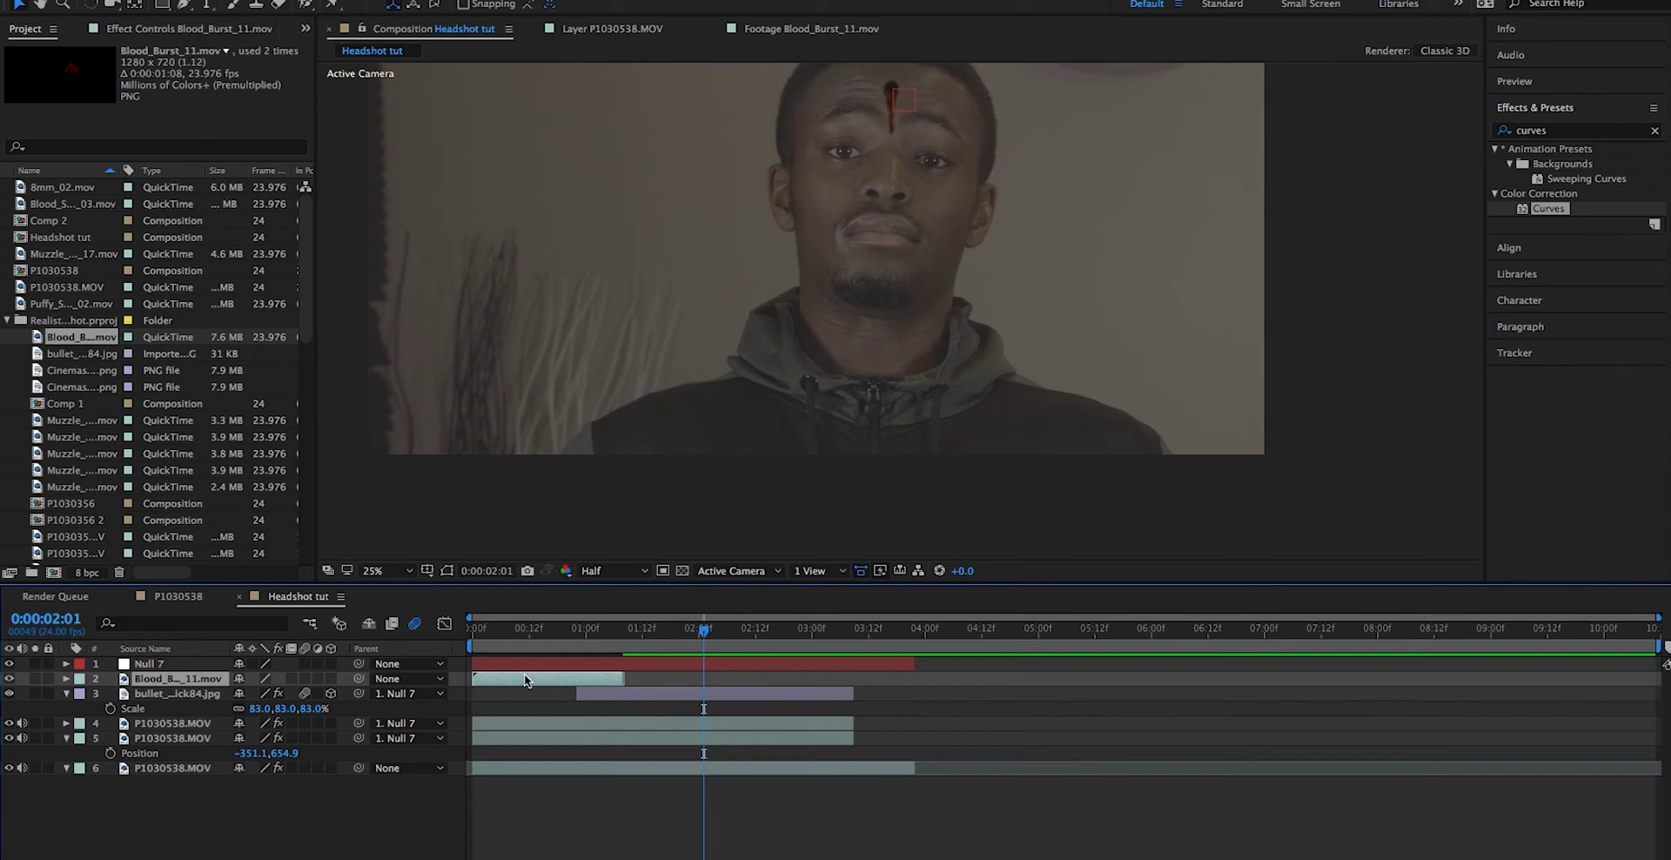
drag(525, 680, 626, 678)
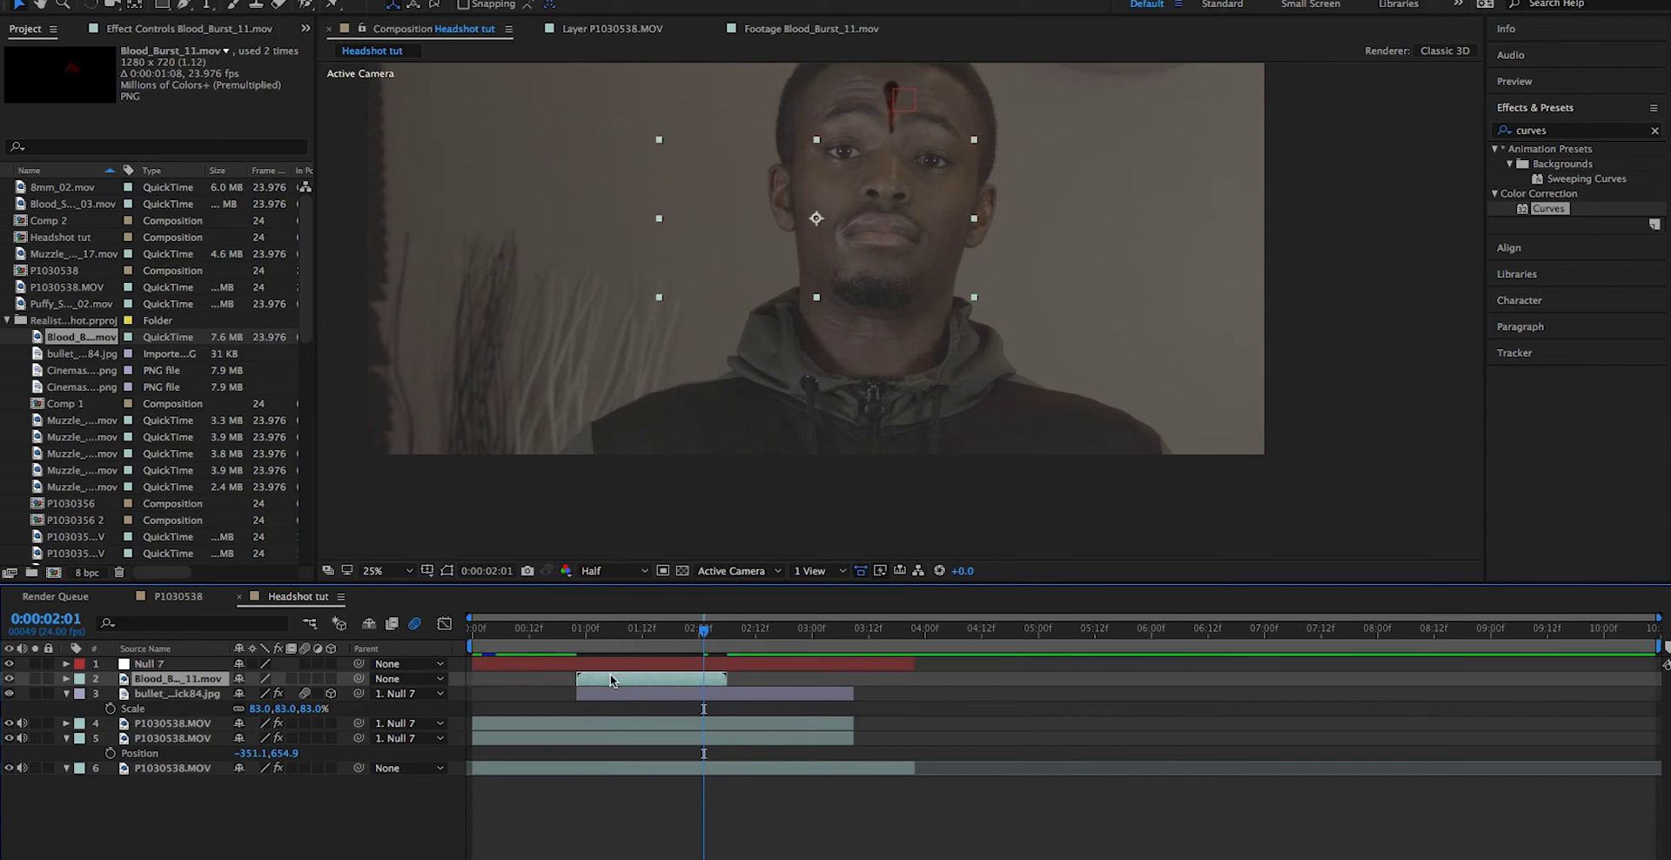
click(578, 628)
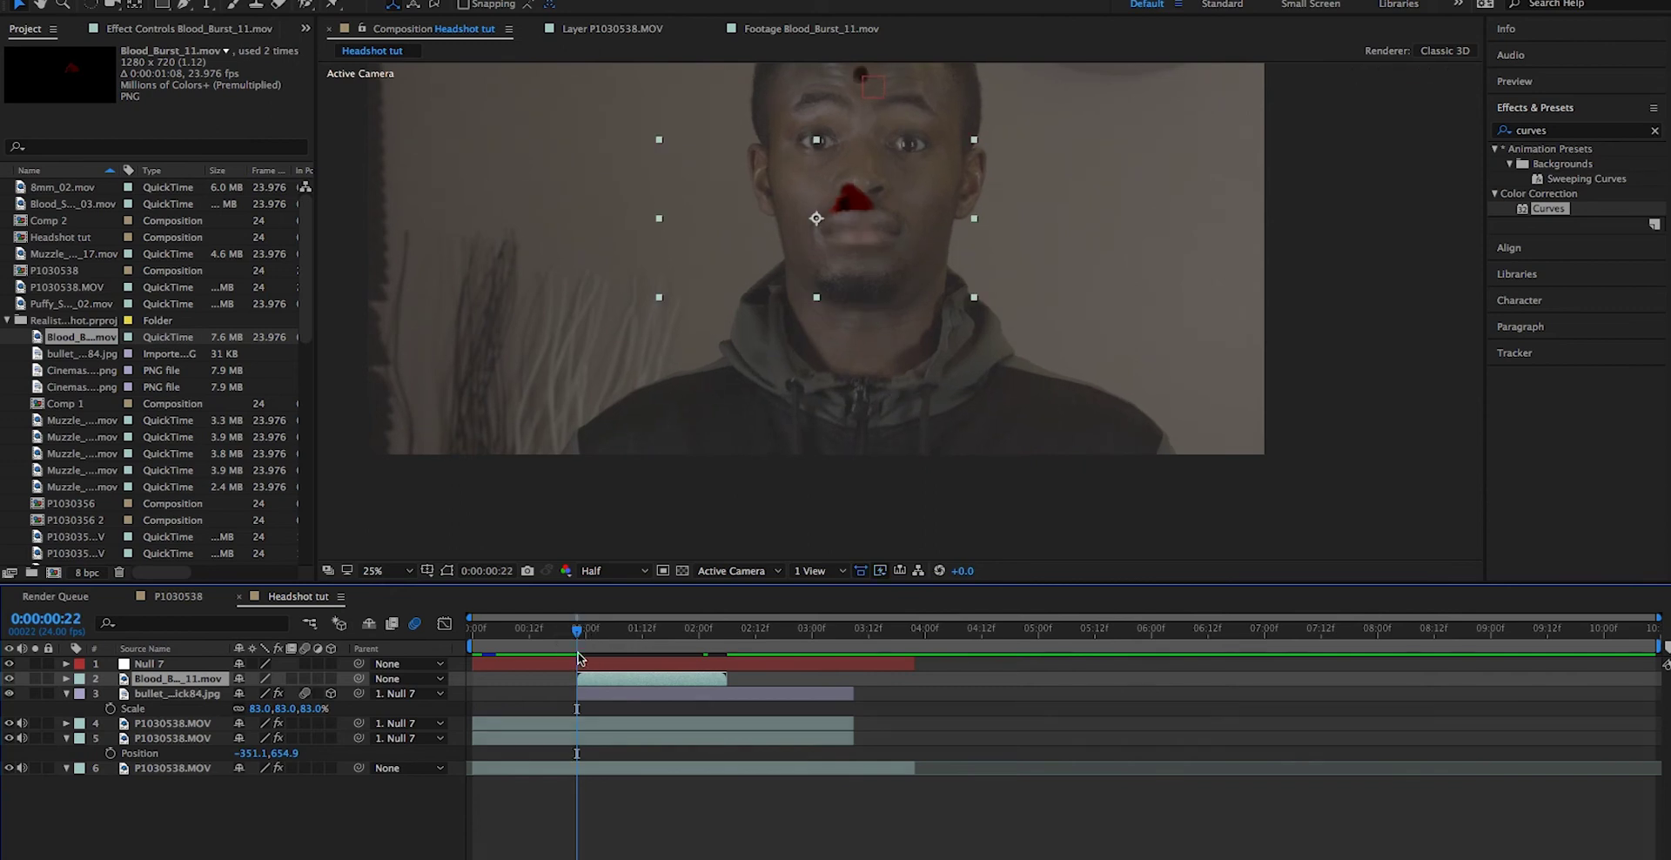
Step: Make the blood burst layer 3D, move it over the forehead wound, and trim its start to 0:00:00:22
click(331, 678)
drag(821, 186, 875, 93)
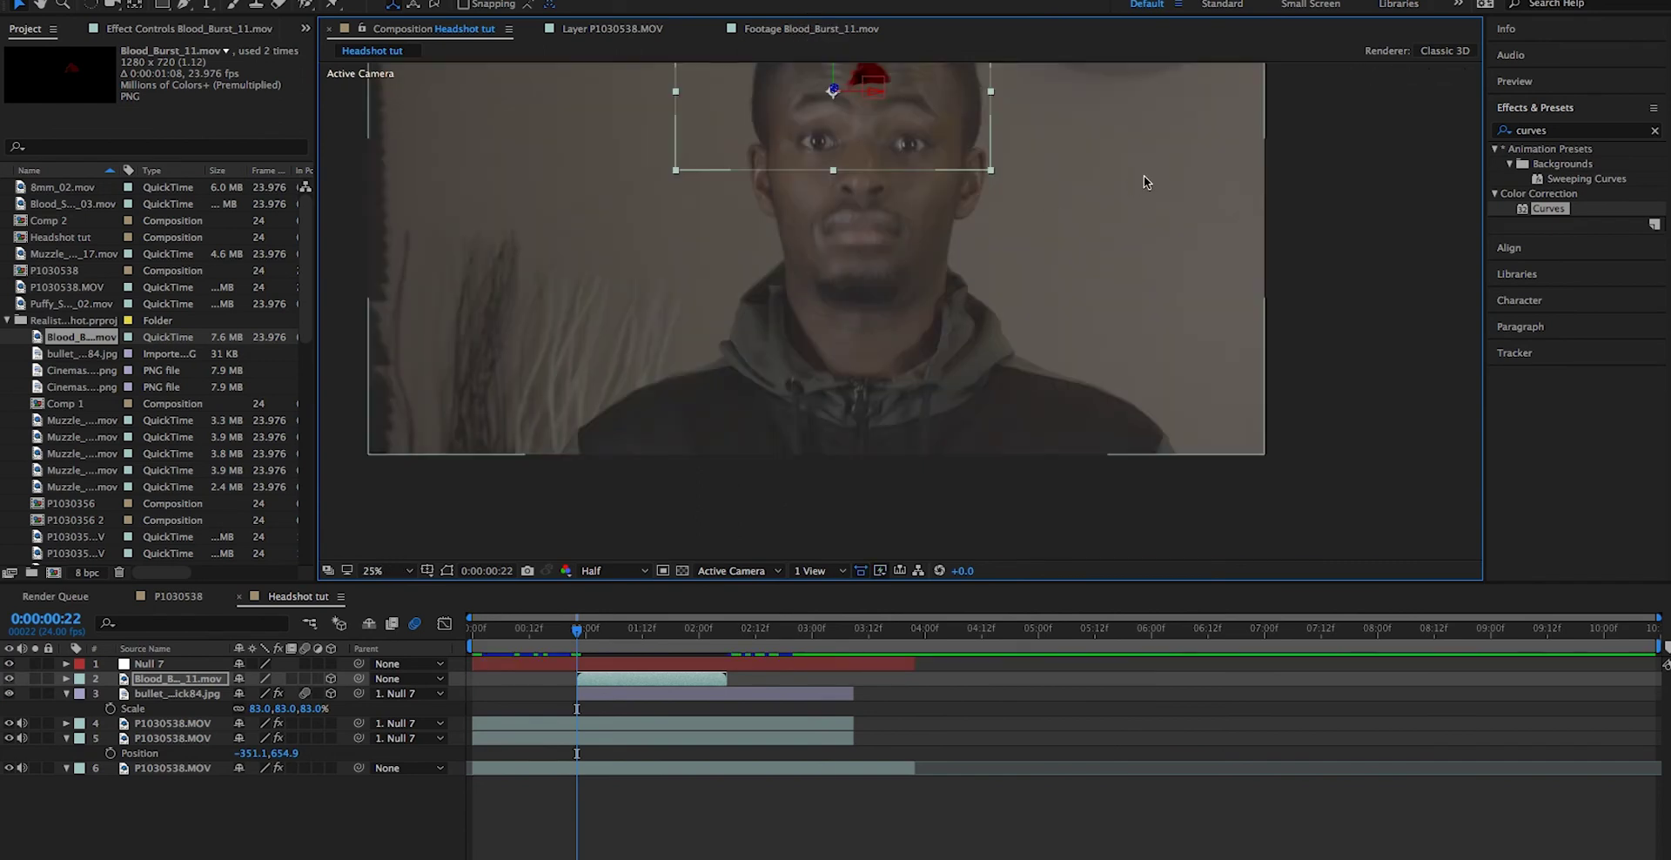
drag(1142, 175, 1138, 353)
drag(1657, 617, 1337, 617)
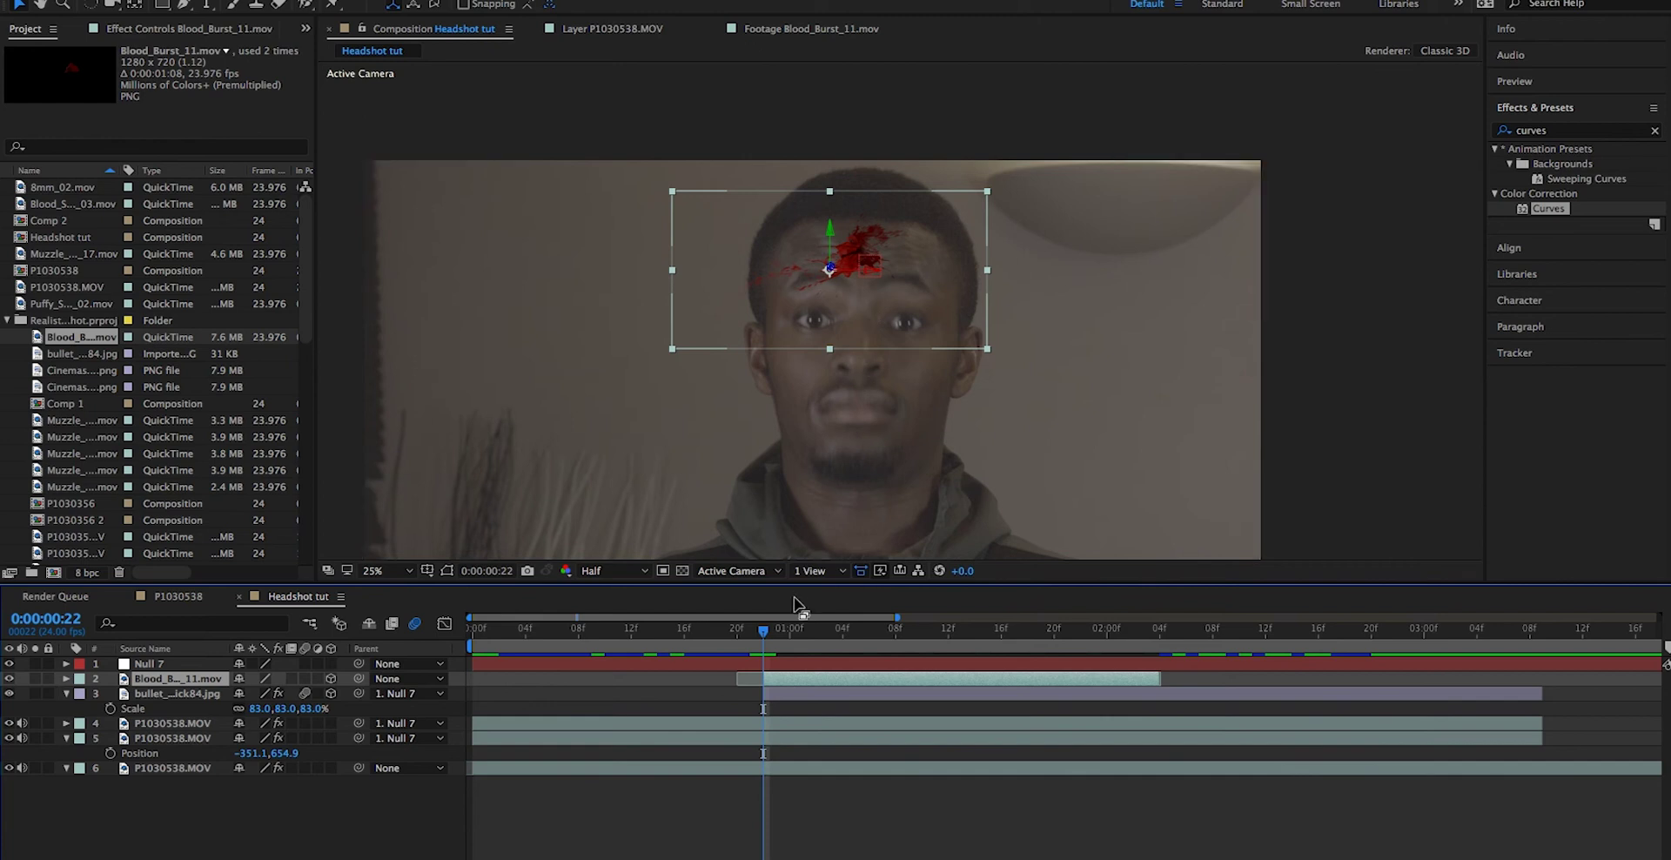
drag(765, 634, 789, 636)
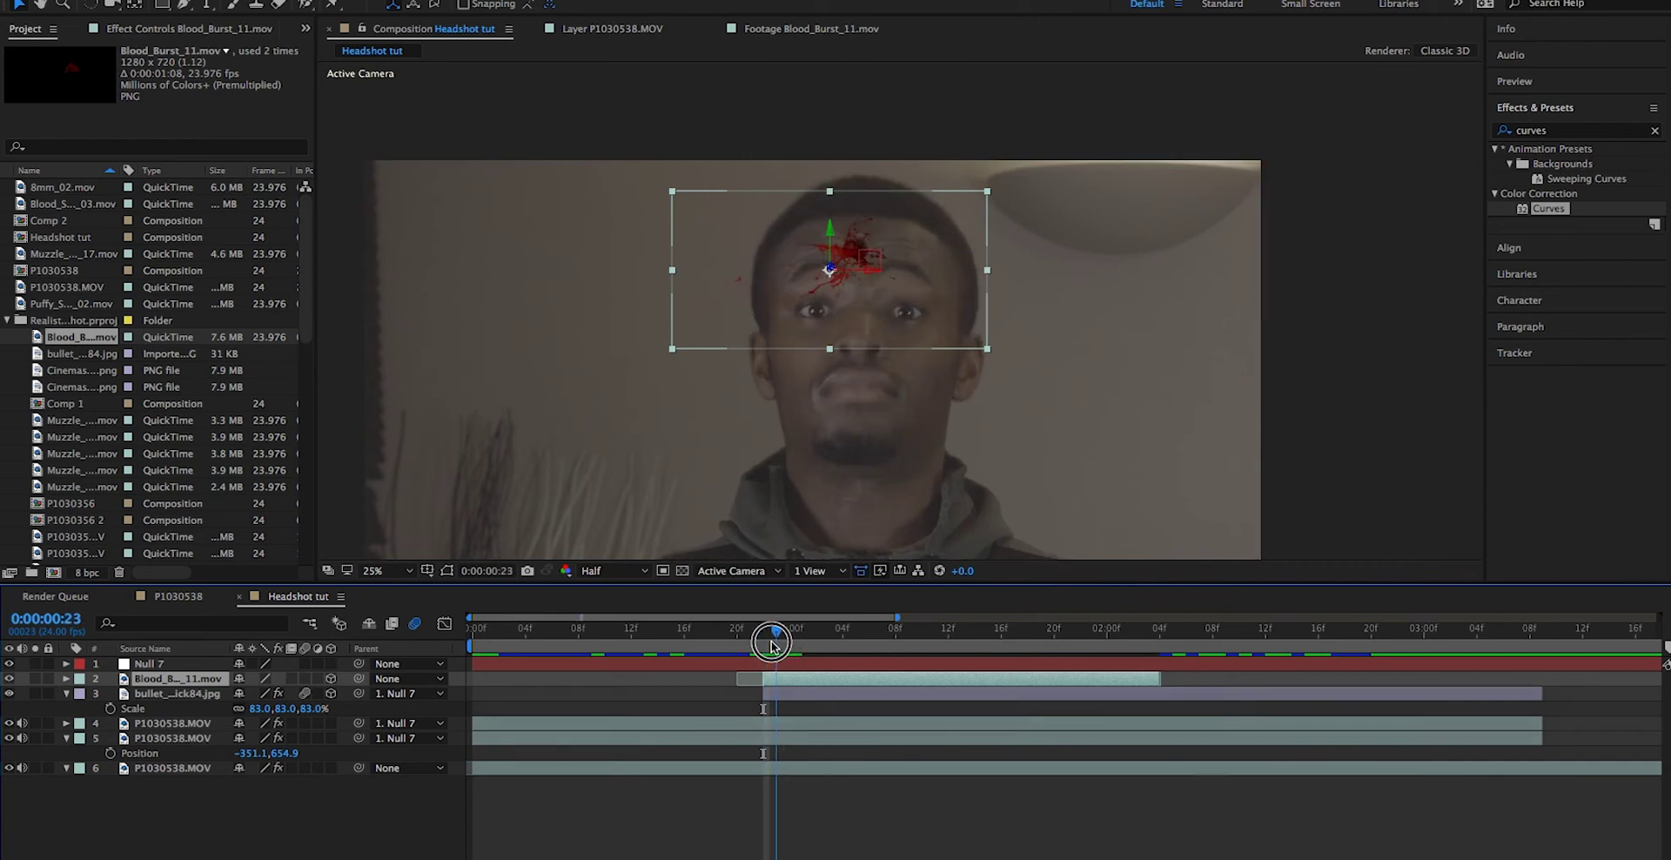
mouse_move(769, 645)
mouse_down()
mouse_move(784, 641)
mouse_move(758, 654)
mouse_move(880, 638)
mouse_move(767, 661)
mouse_up()
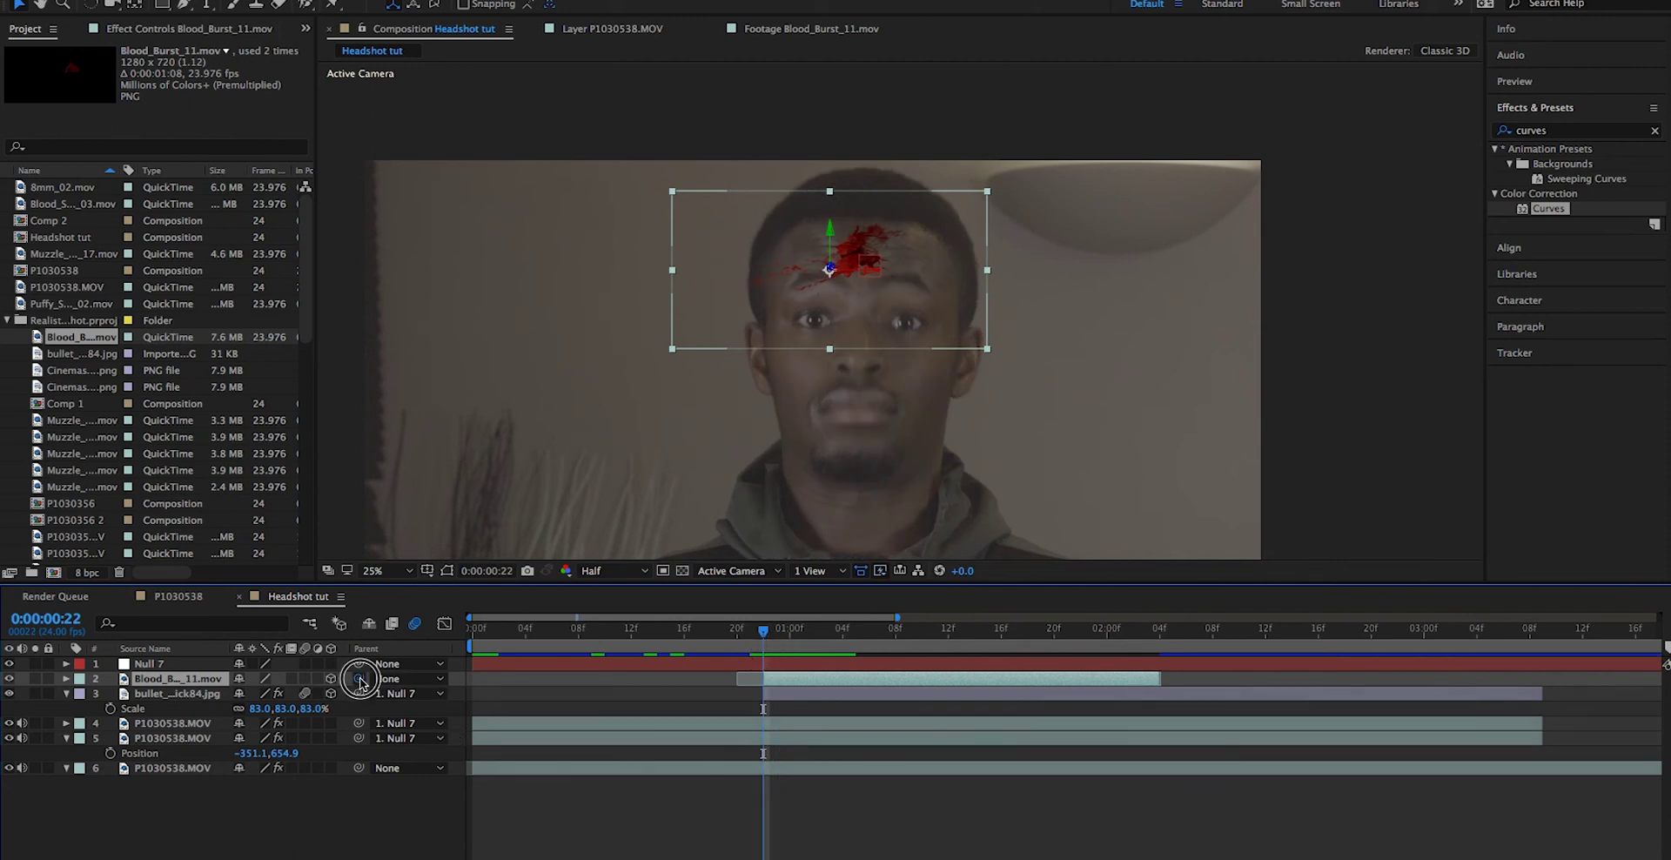
Step: Parent the blood burst layer to Null 7 and scale it to 68%
drag(361, 682, 148, 663)
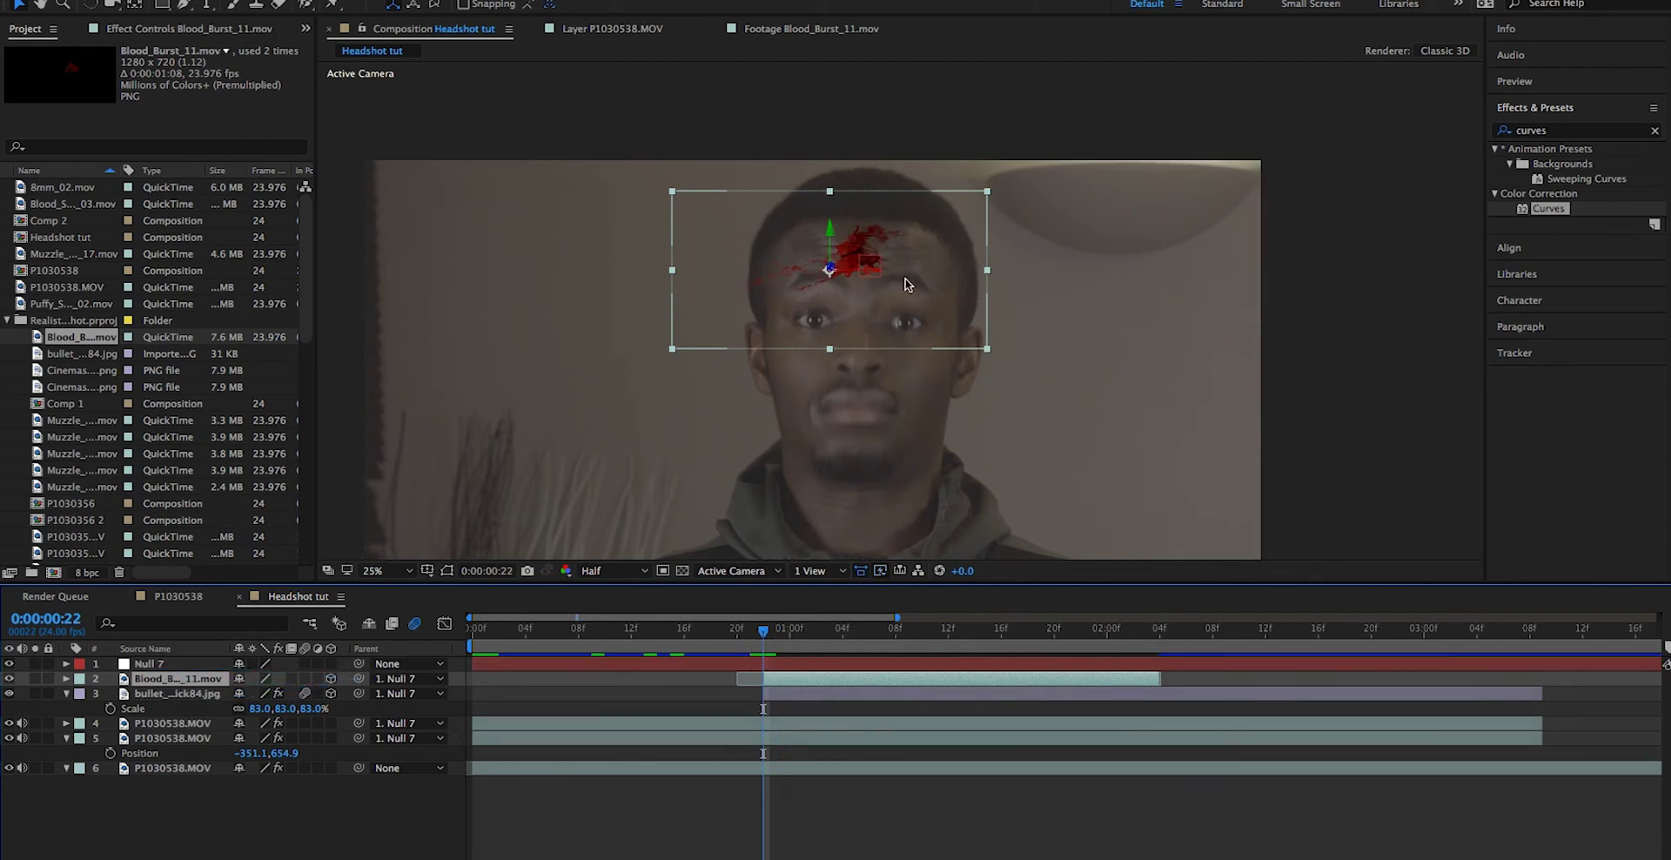
mouse_move(764, 629)
mouse_down()
mouse_move(906, 620)
mouse_move(787, 634)
mouse_up()
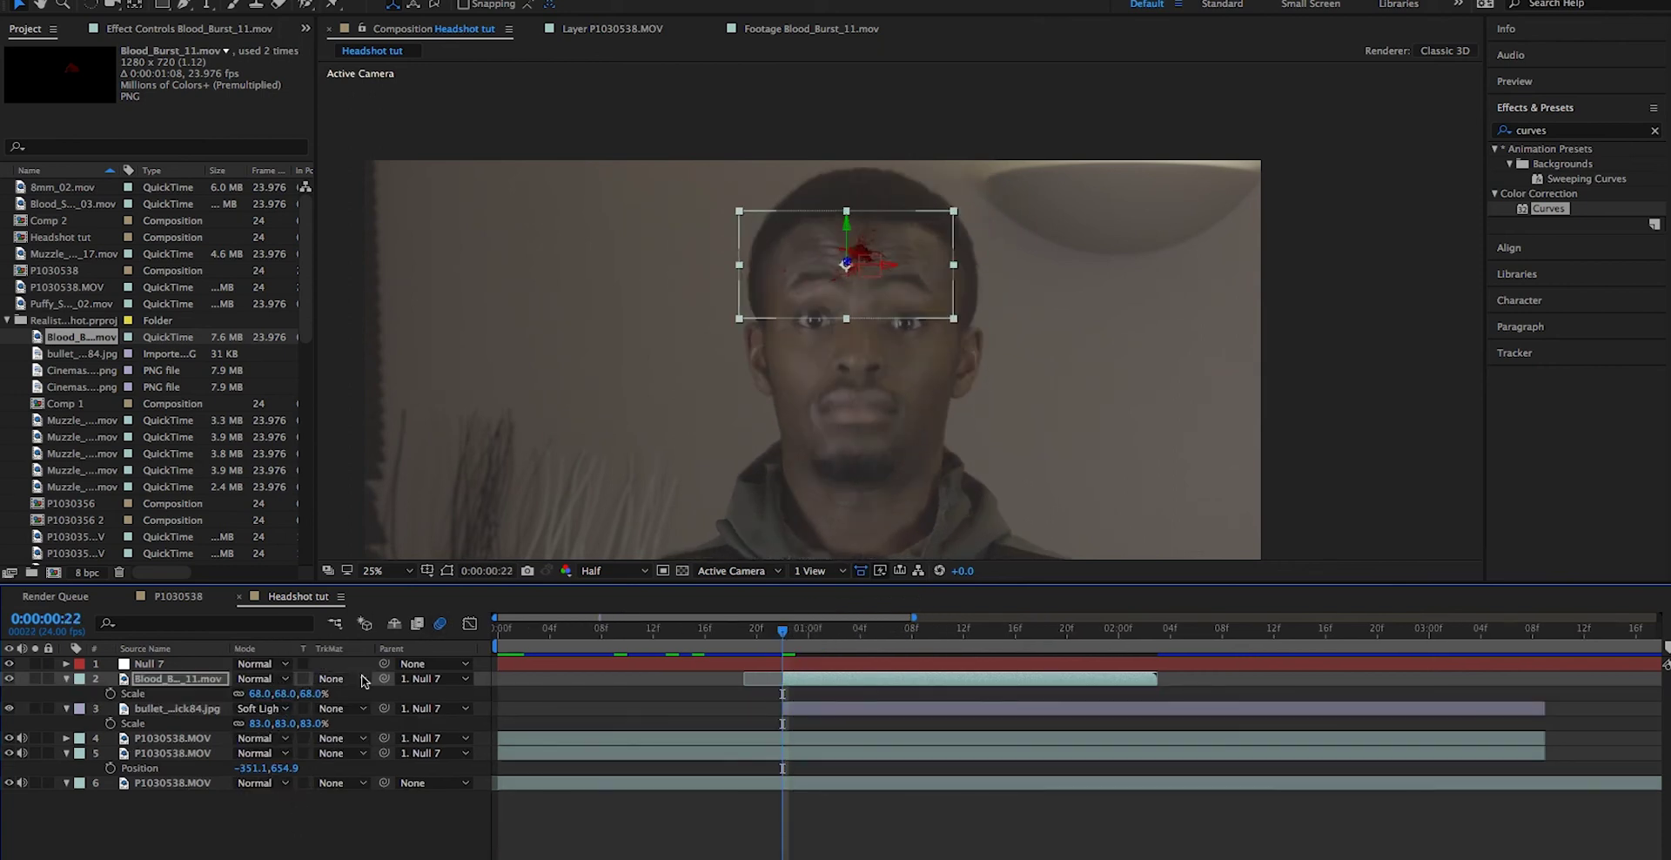
Step: Set the blood burst layer's blending mode to Soft Light and switch on its motion blur
click(277, 685)
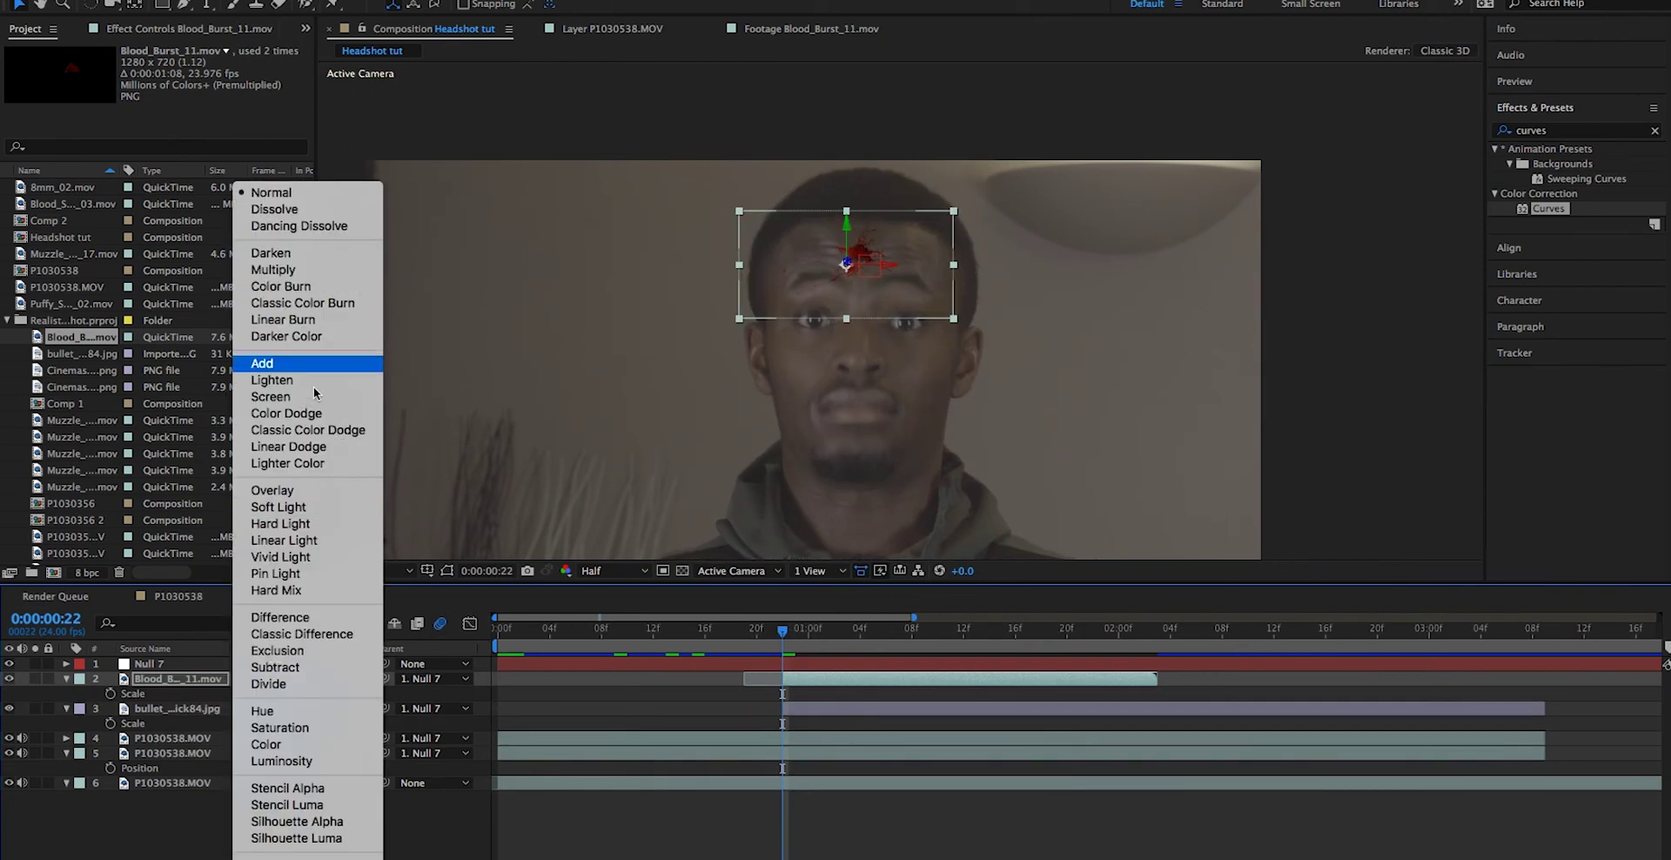
click(311, 514)
click(731, 467)
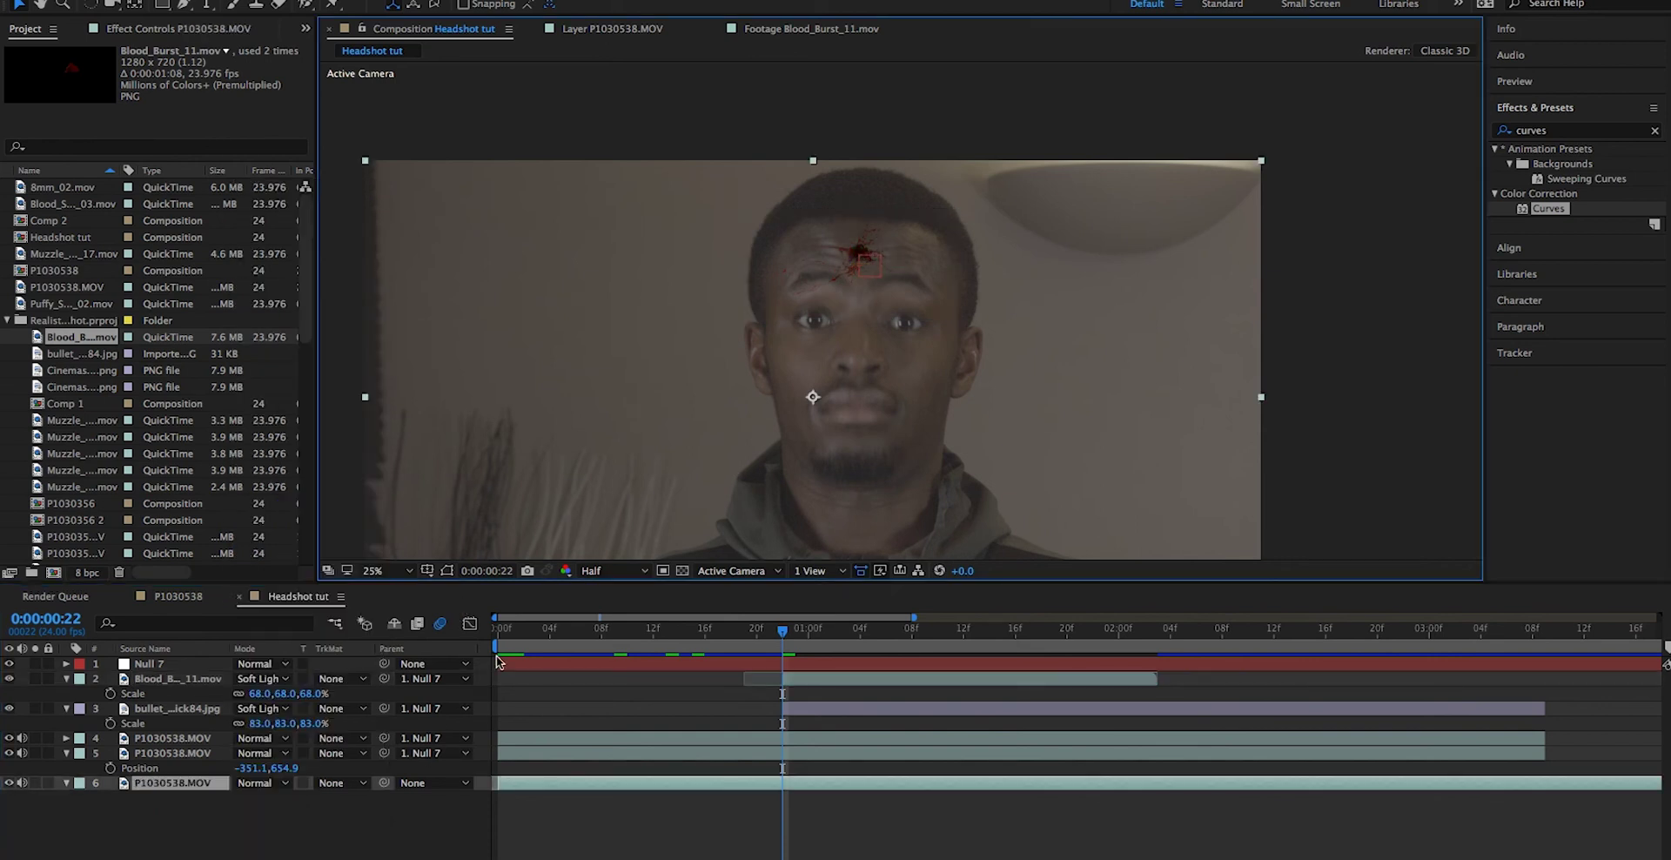
click(329, 857)
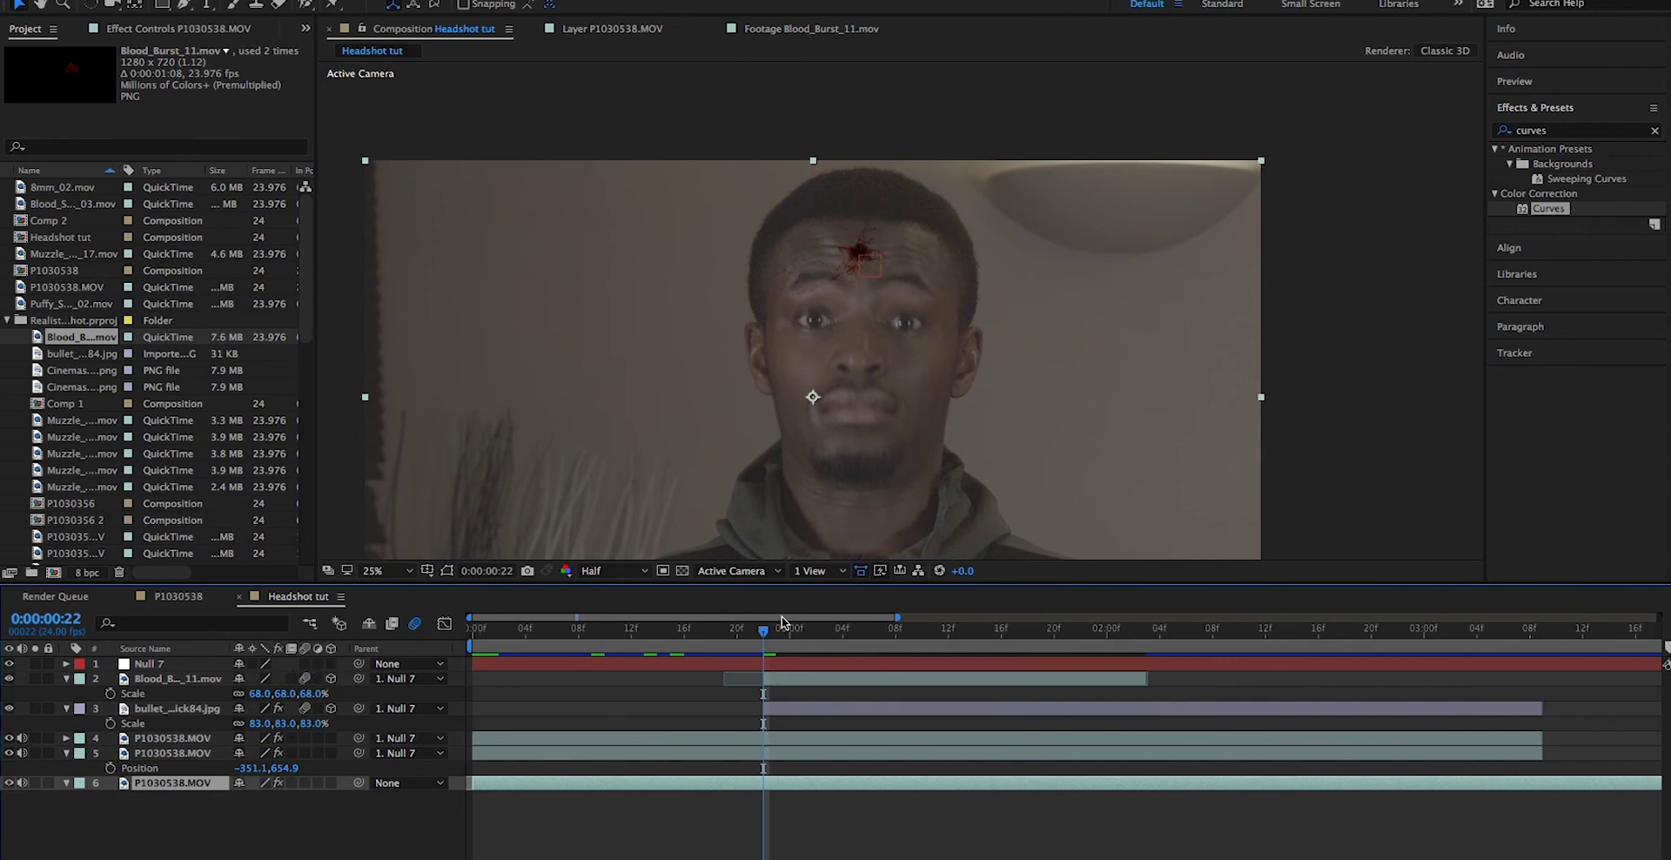
Step: Play the composition from the first frame to check the blood burst against the head movement
drag(750, 632, 723, 611)
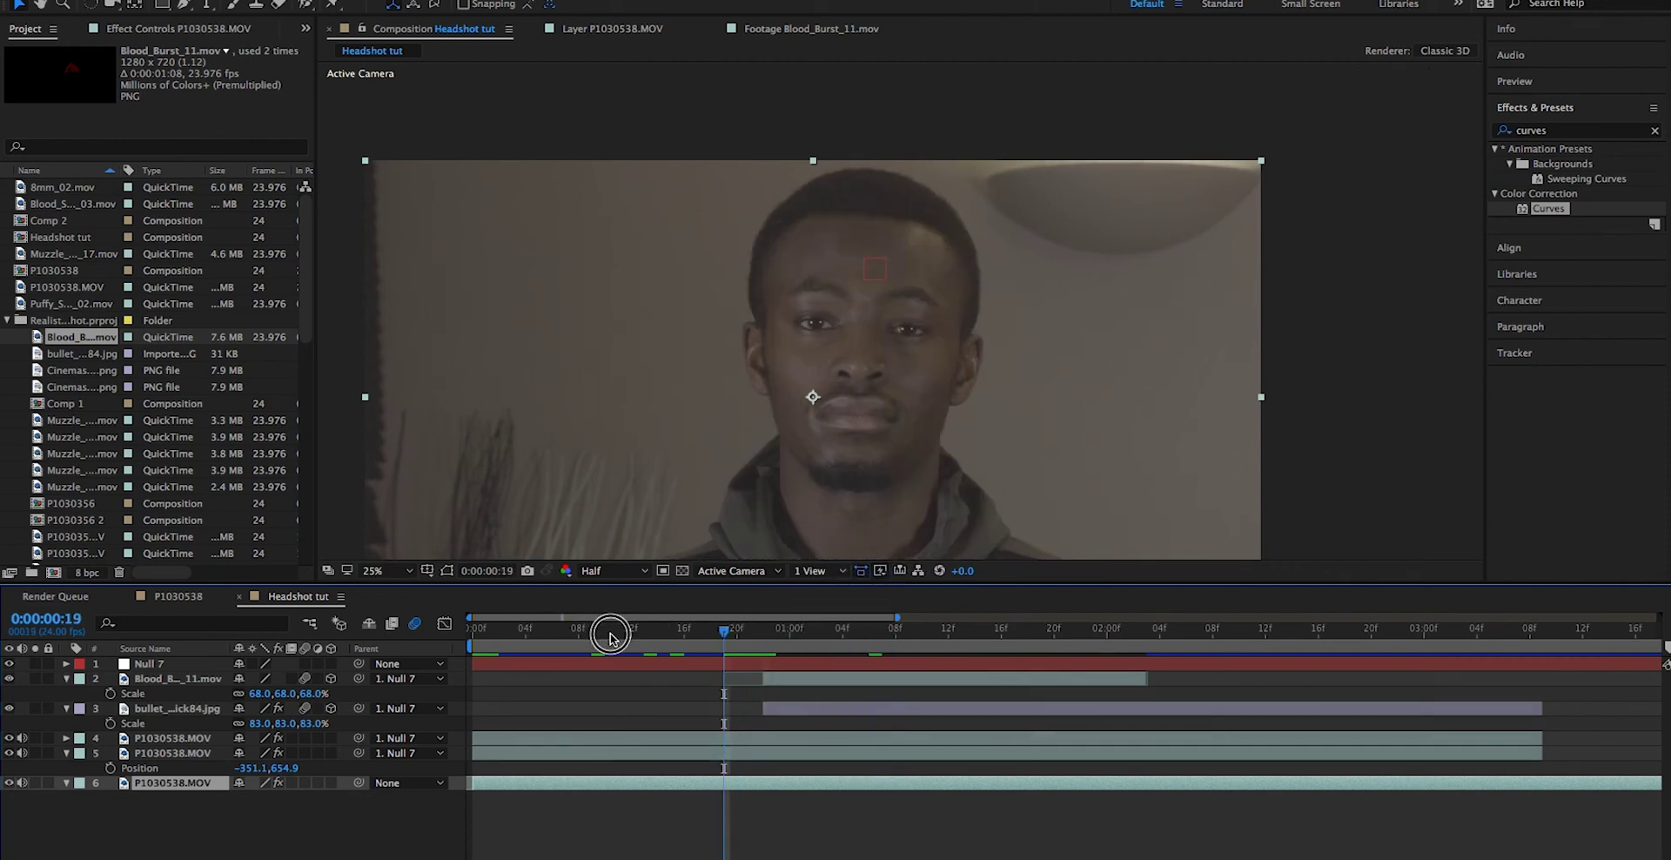
key(space)
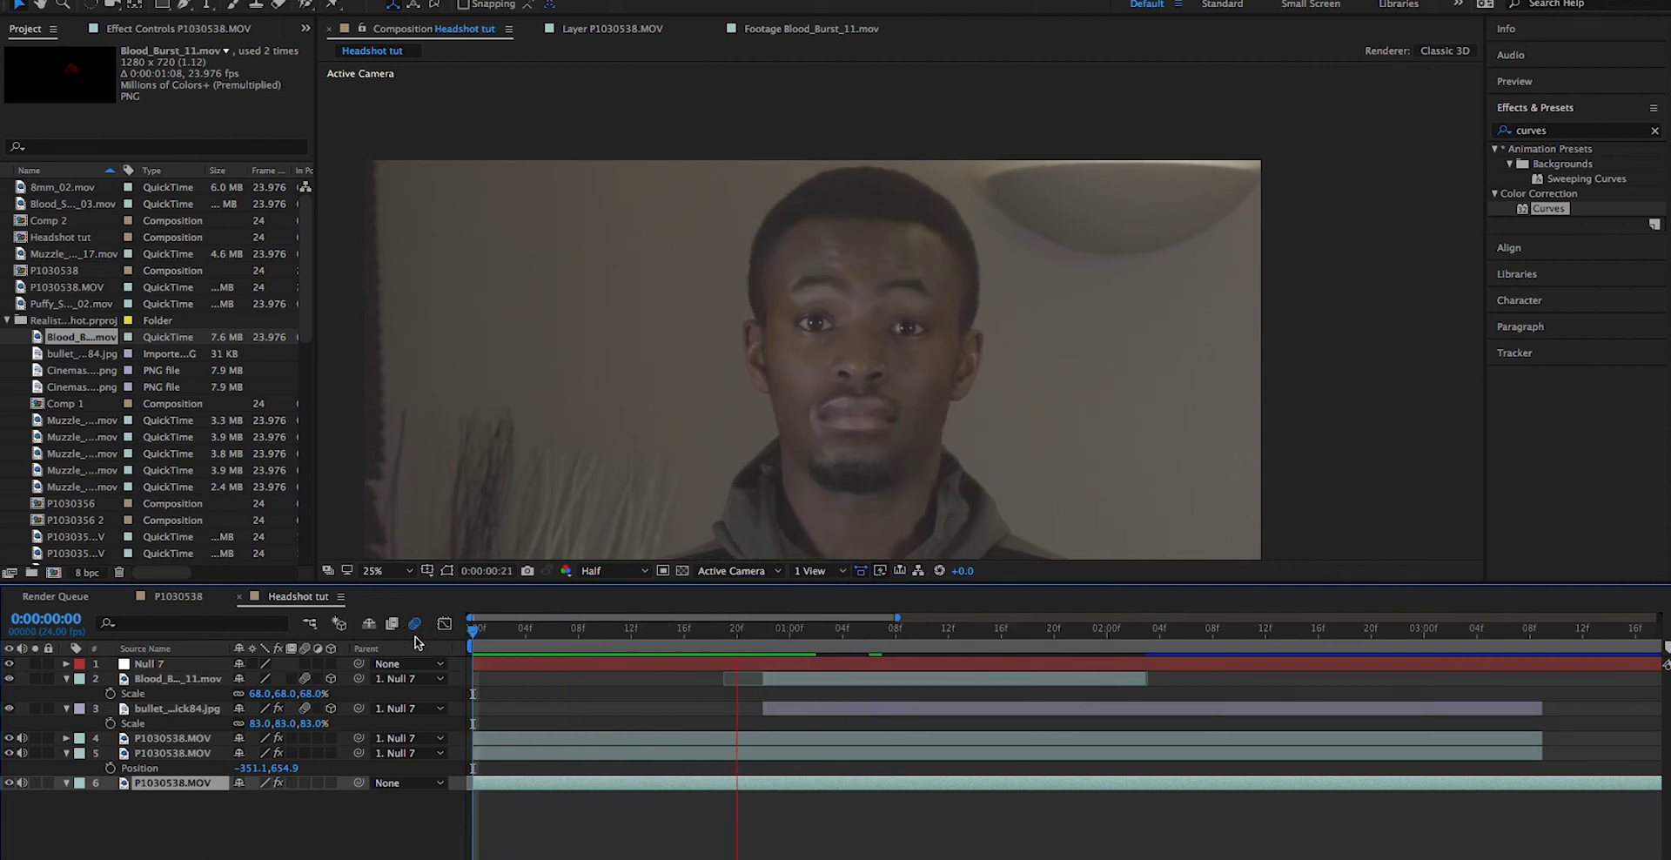
key(space)
key(space)
key(space)
Step: Enable time remapping on the blood burst layer and move its end keyframe earlier, to about 0:00:01:19, to speed up the burst
drag(734, 620, 769, 631)
click(779, 685)
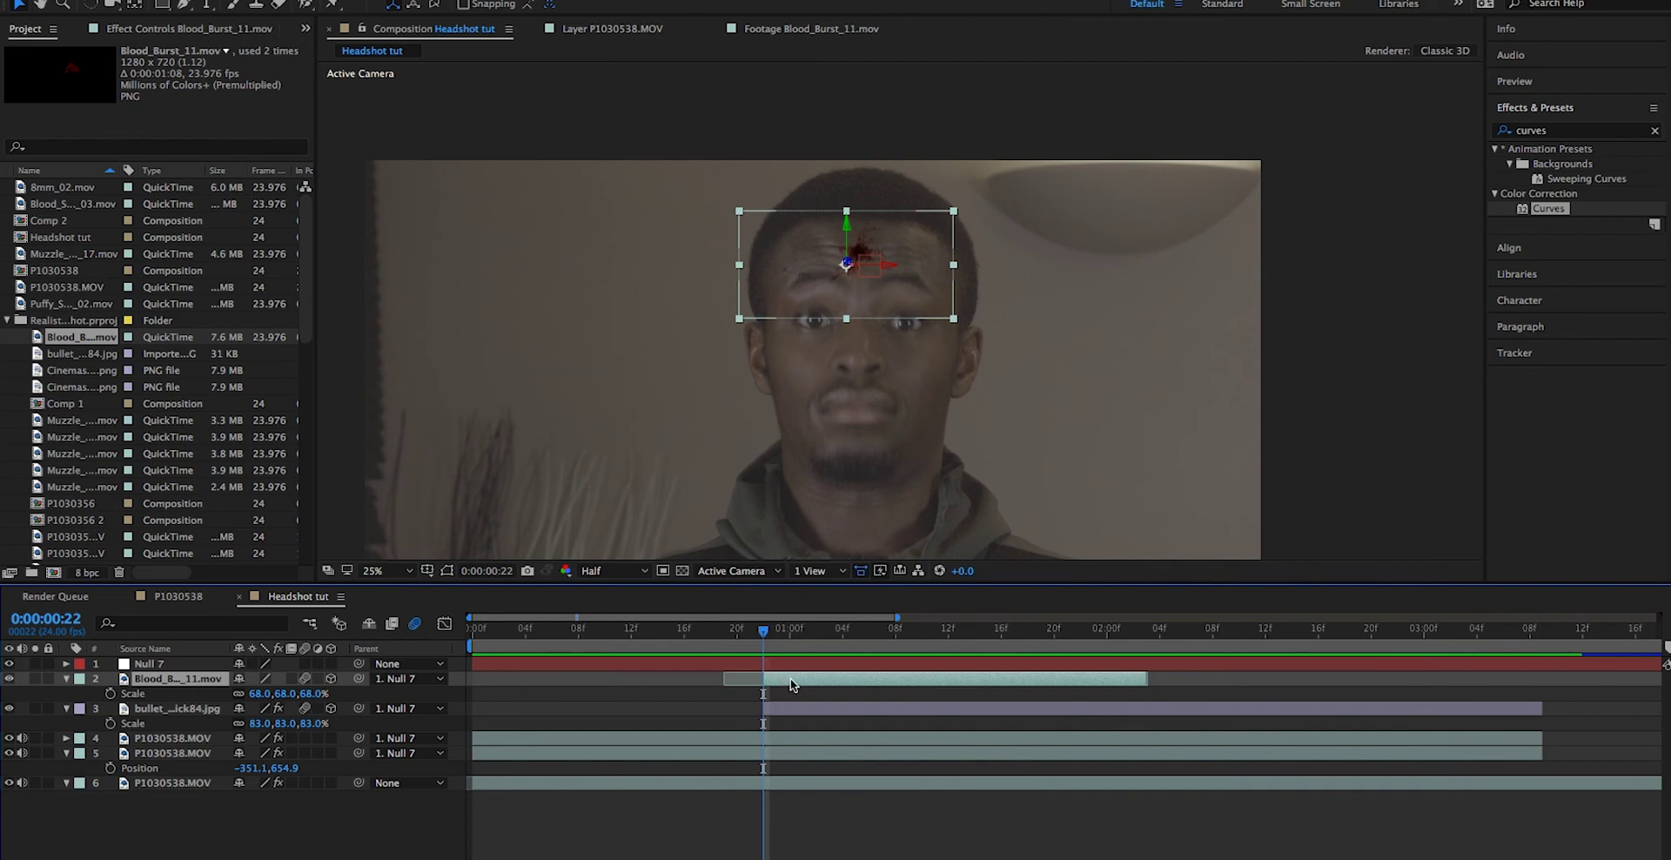
right_click(790, 683)
mouse_move(870, 347)
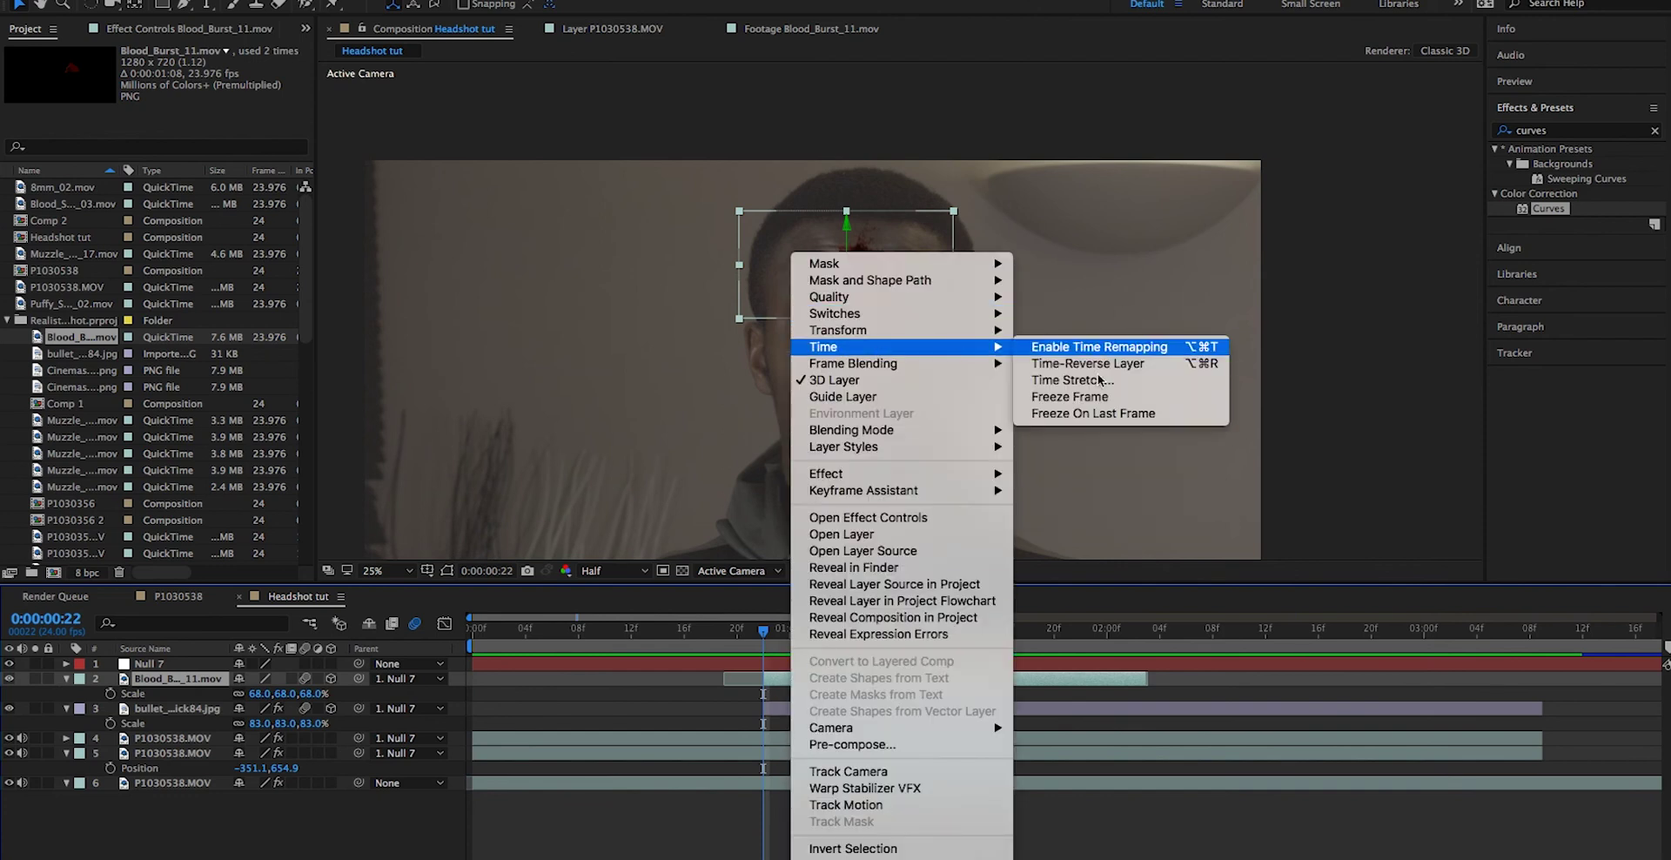
click(1082, 348)
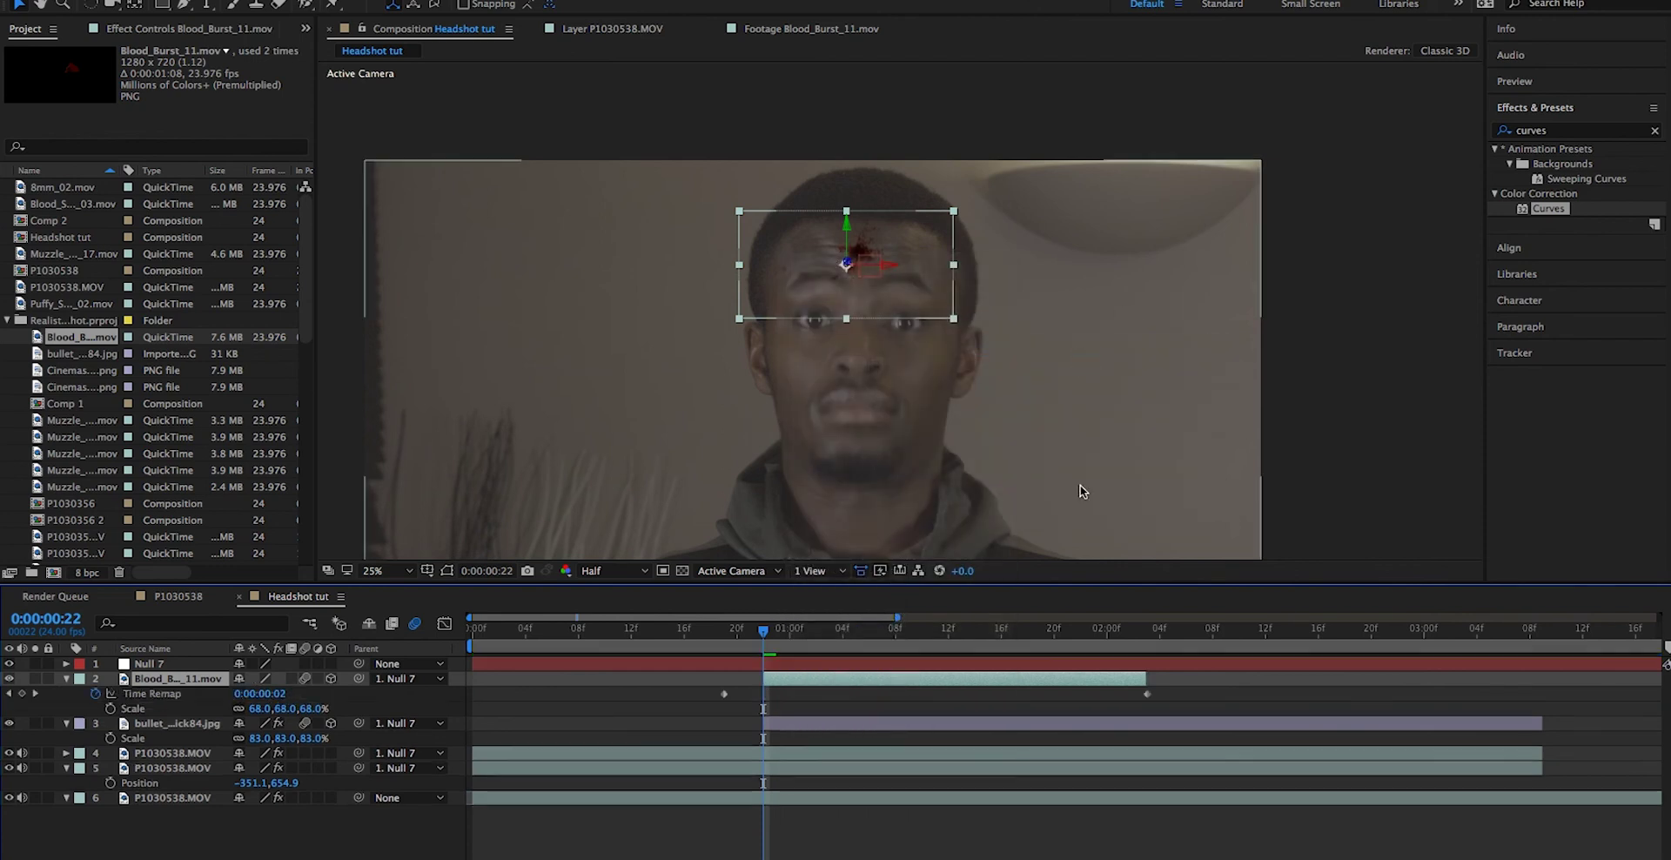
click(1147, 693)
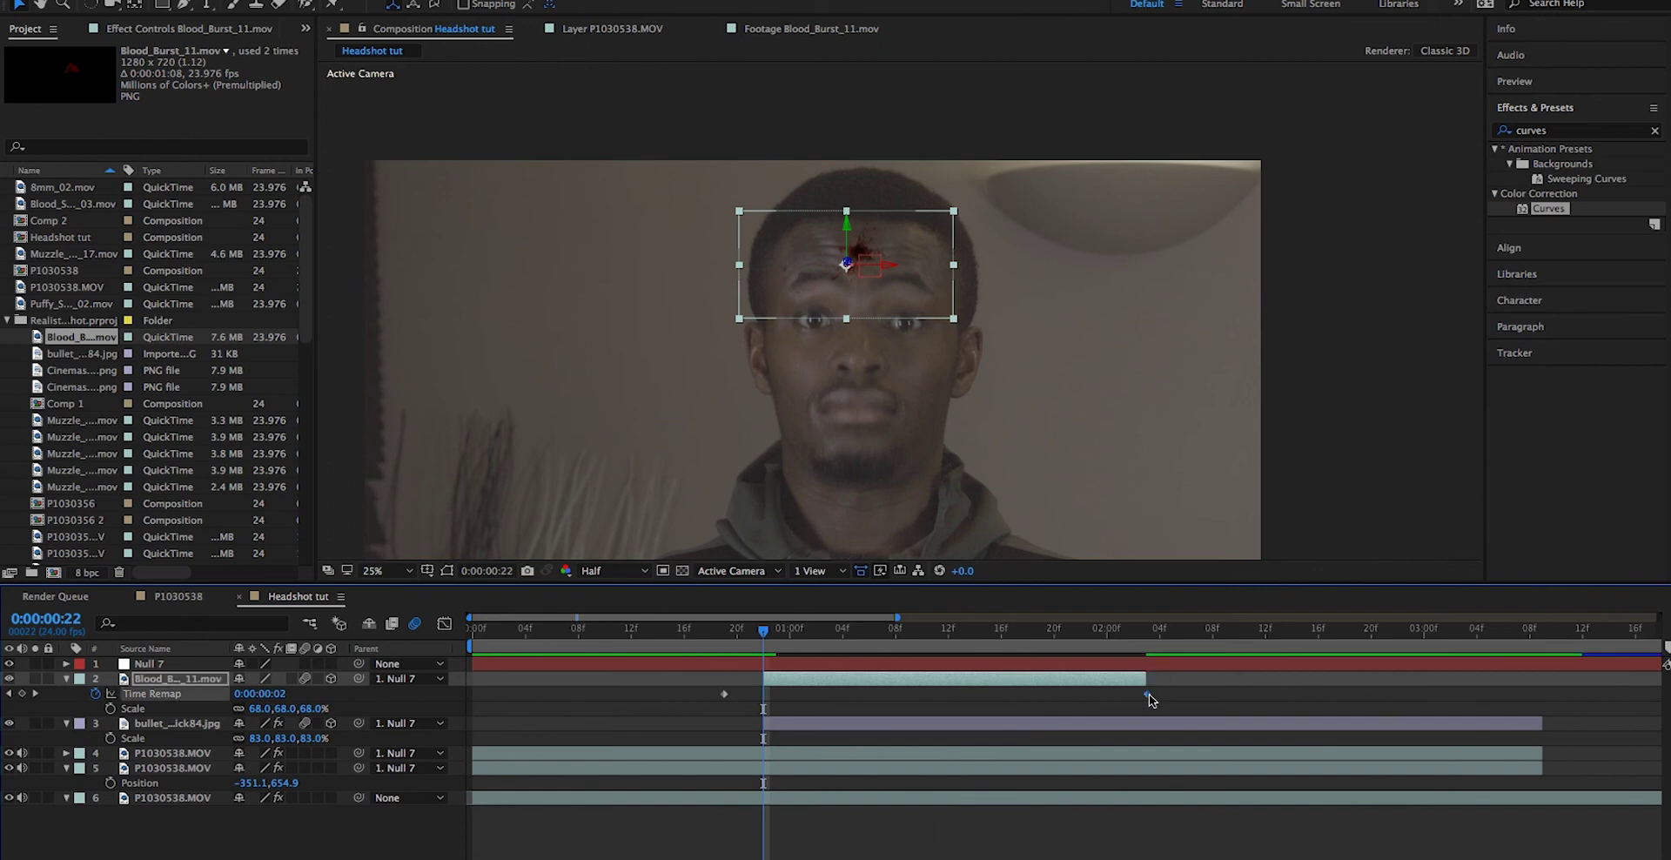
drag(1142, 699, 1040, 696)
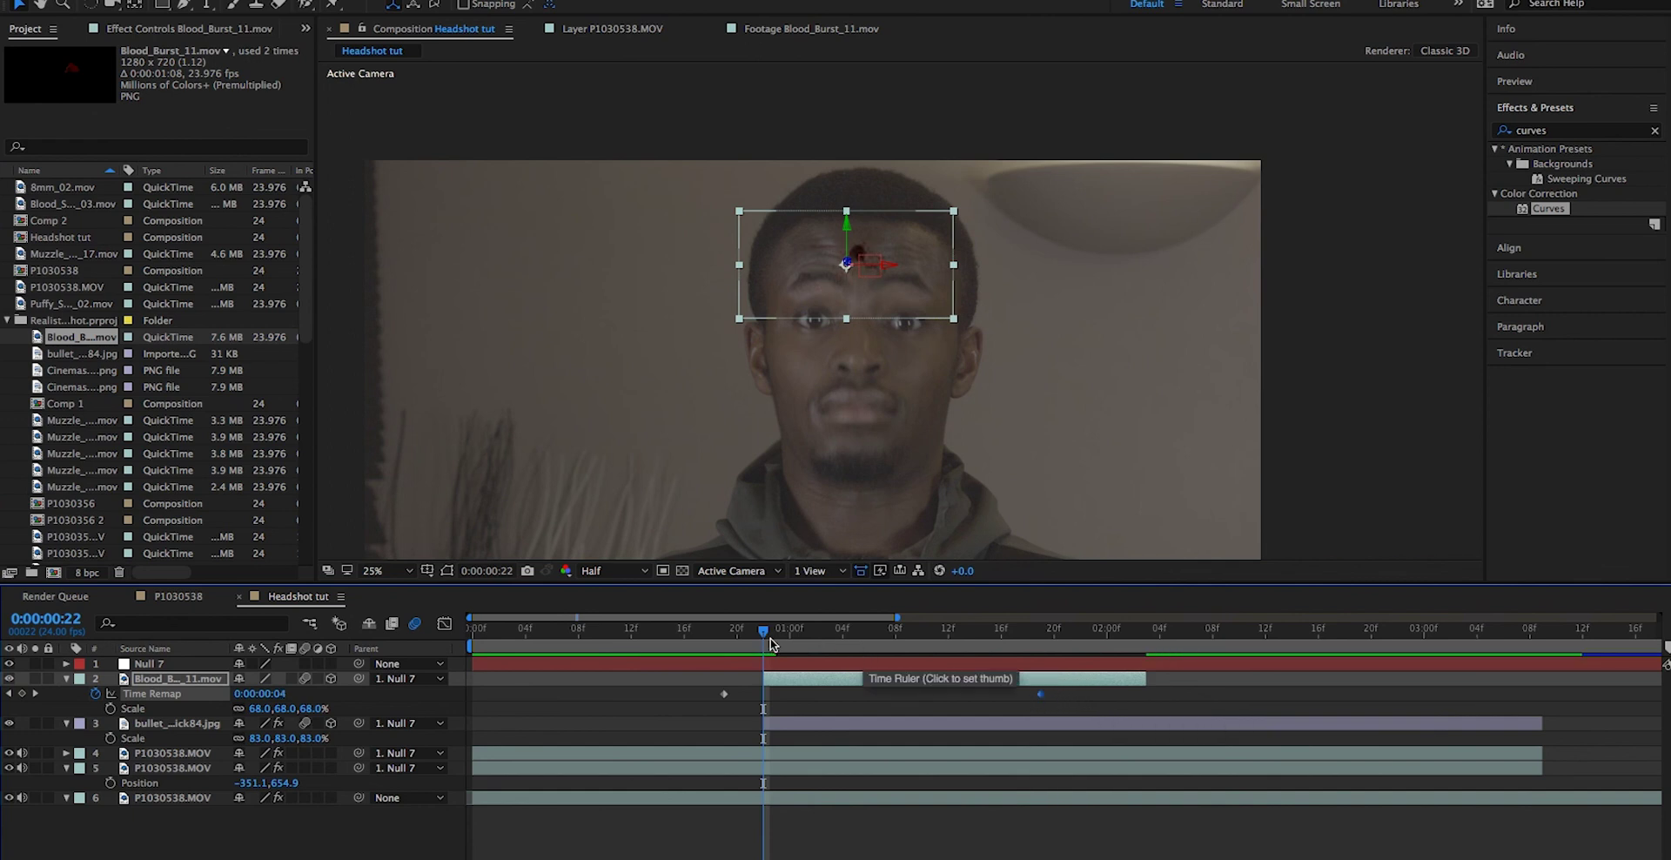
Step: Play the shot from the first frame to review the time-remapped blood burst
drag(763, 642, 445, 668)
key(space)
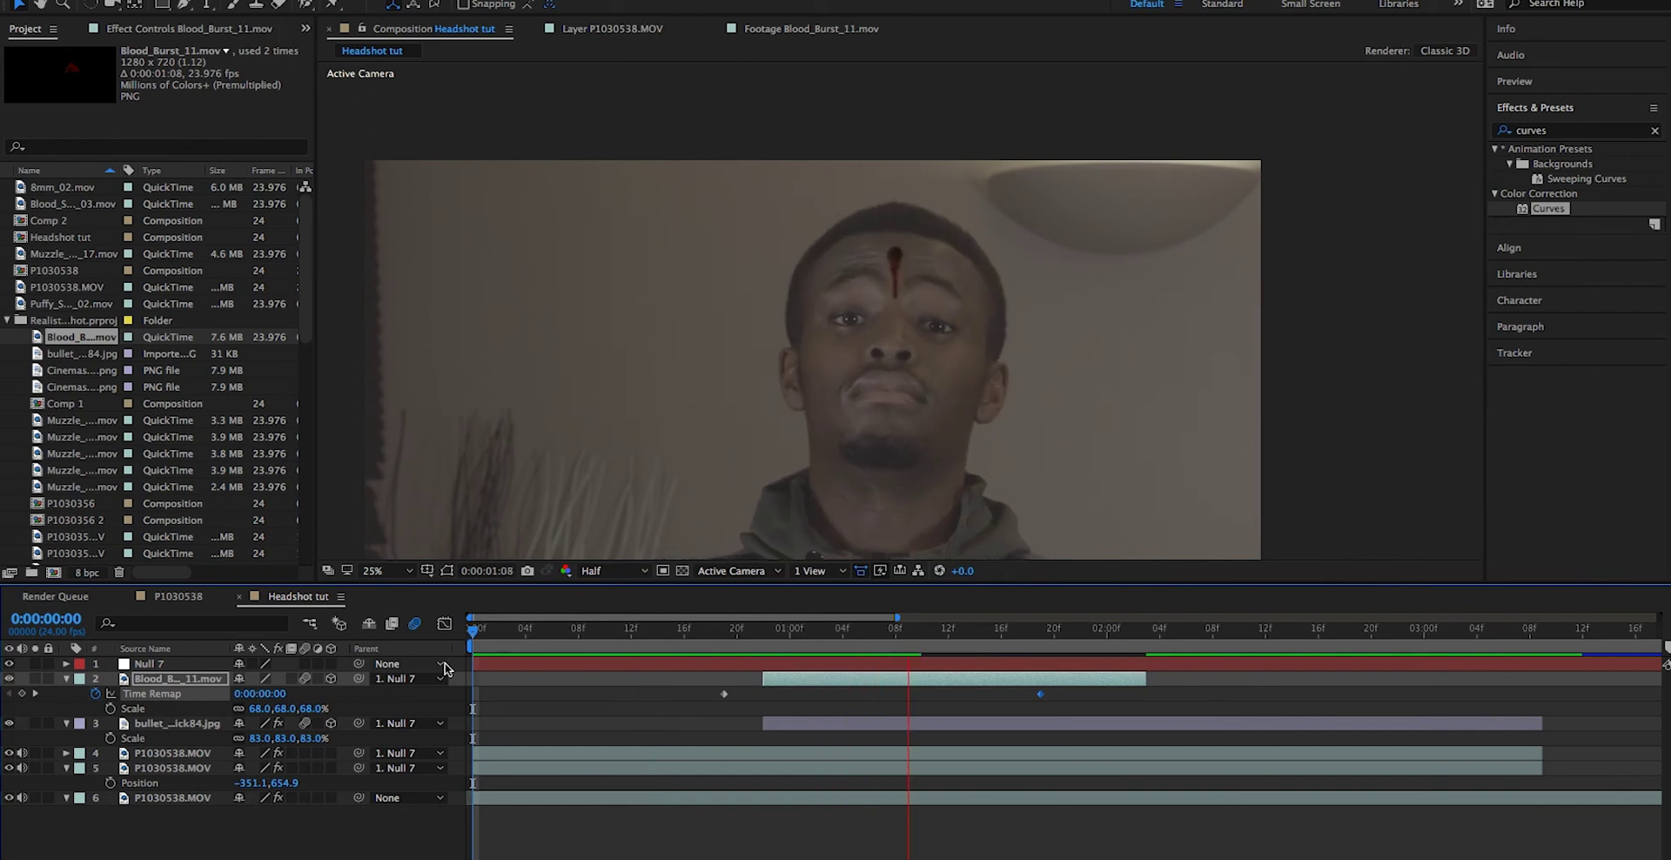
key(space)
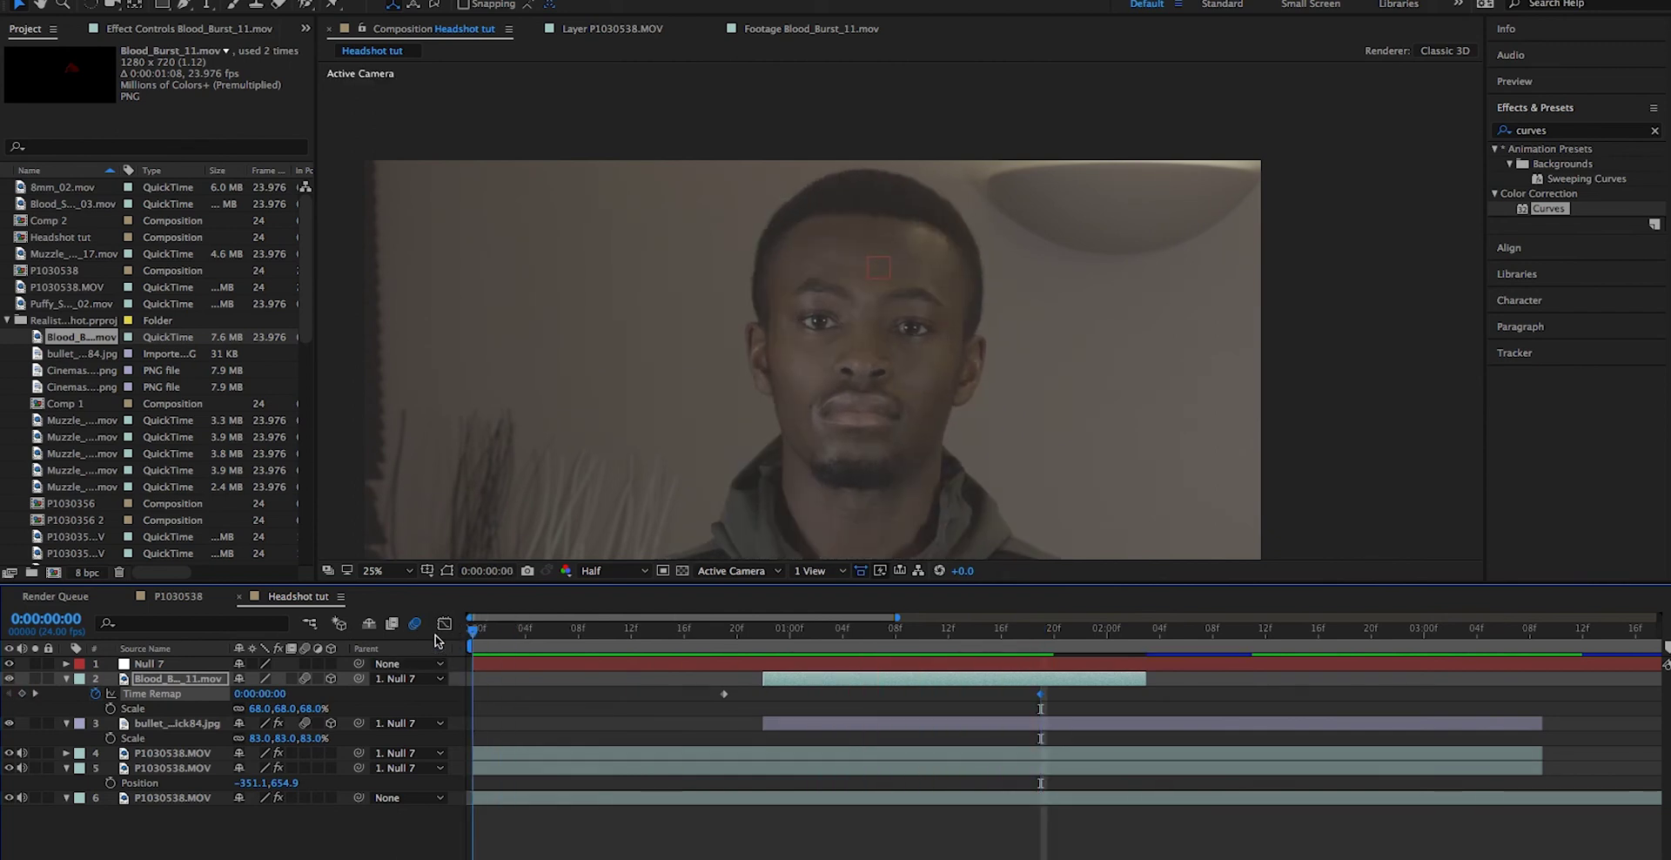
Step: Return to 0:00:00:22, collapse the blood burst layer's properties and hide the layer
drag(473, 628, 759, 695)
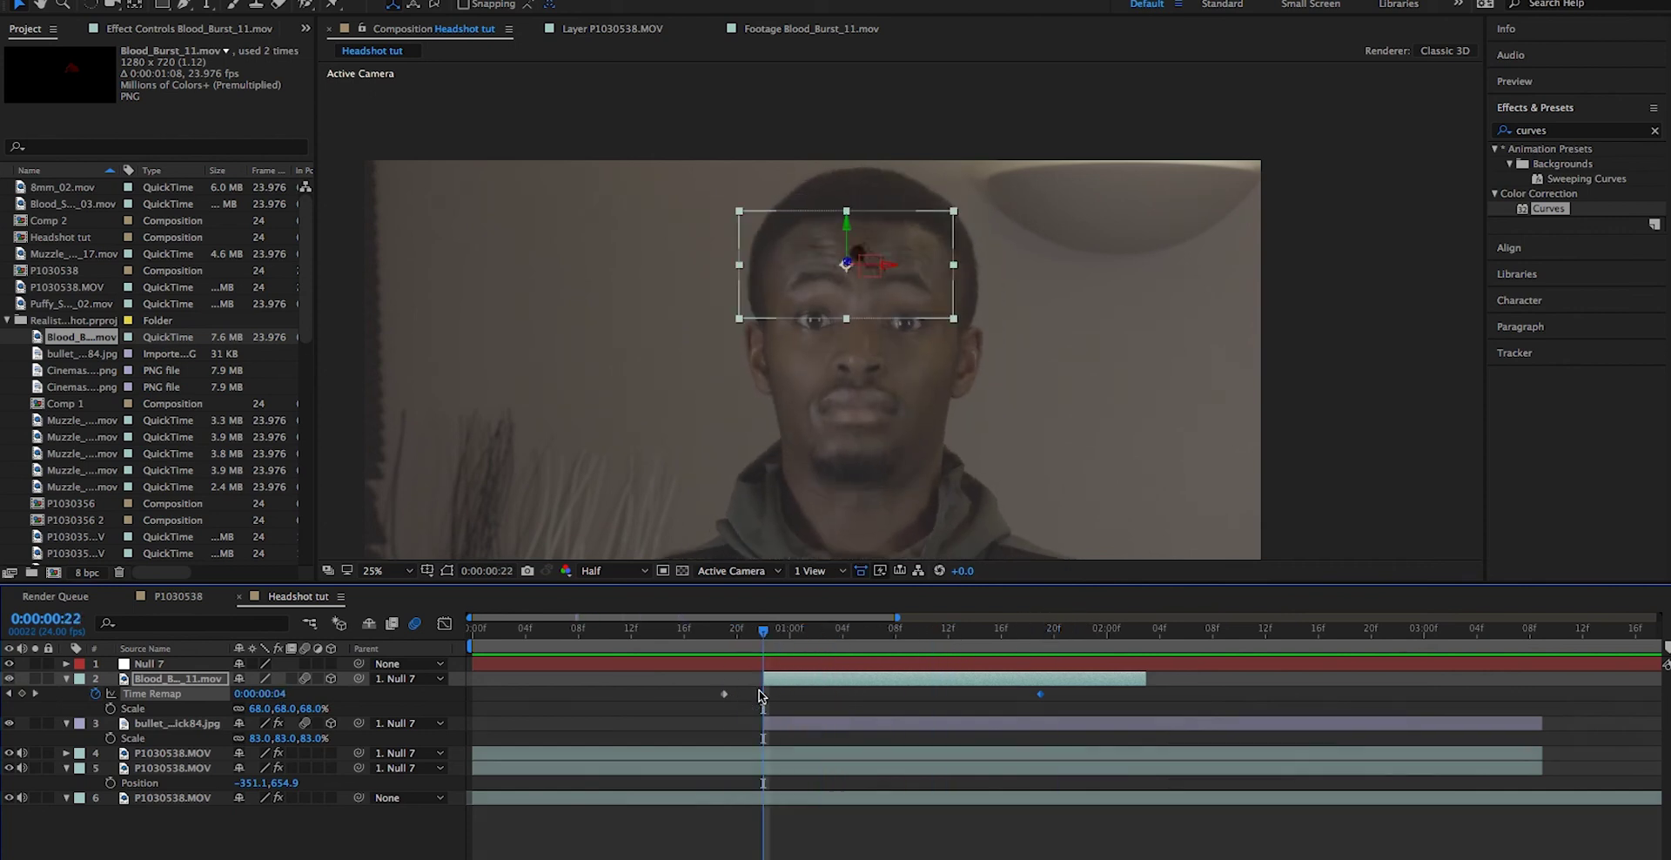
click(65, 678)
click(177, 694)
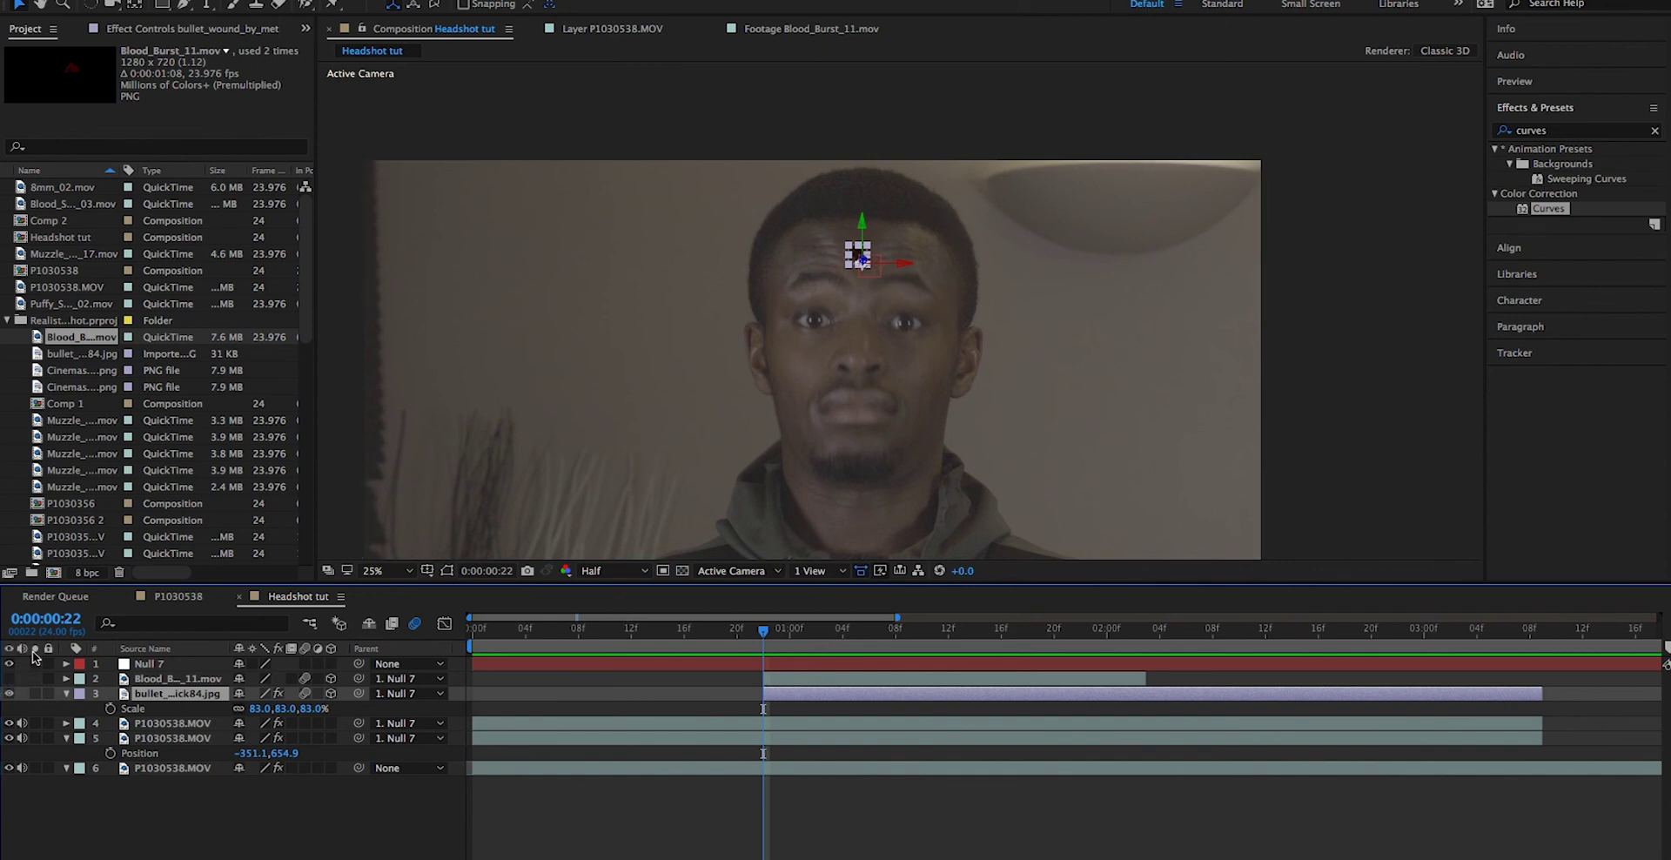
Step: Examine the bullet wound up close at 0:00:00:22 without the blood burst
scroll(715, 287, up, 4)
click(731, 250)
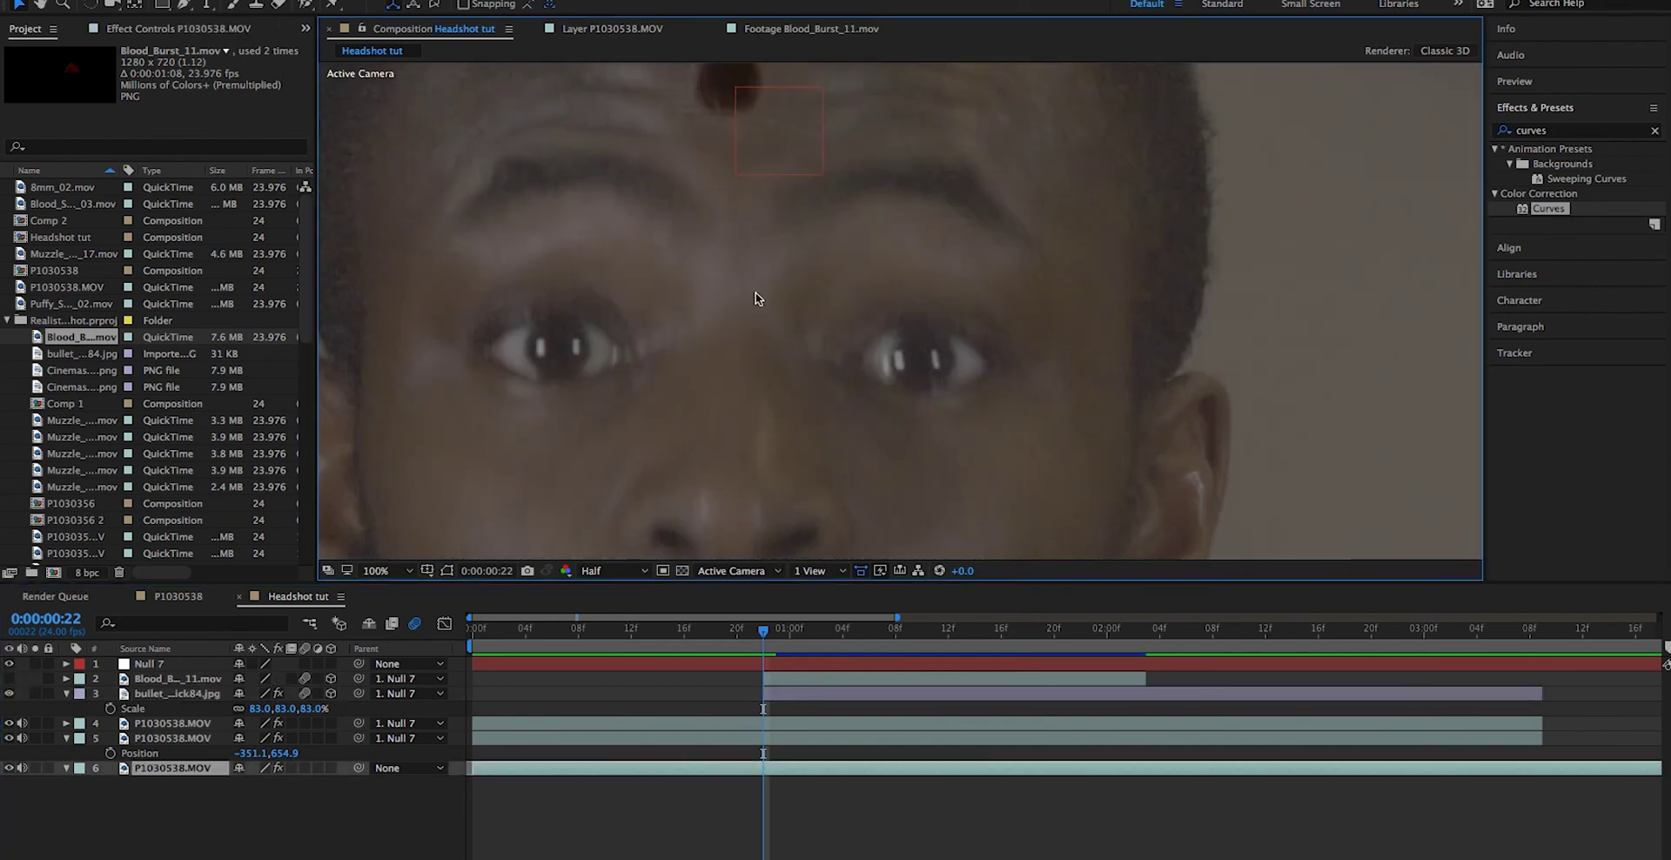
scroll(753, 331, down, 4)
scroll(753, 331, up, 4)
scroll(754, 331, down, 4)
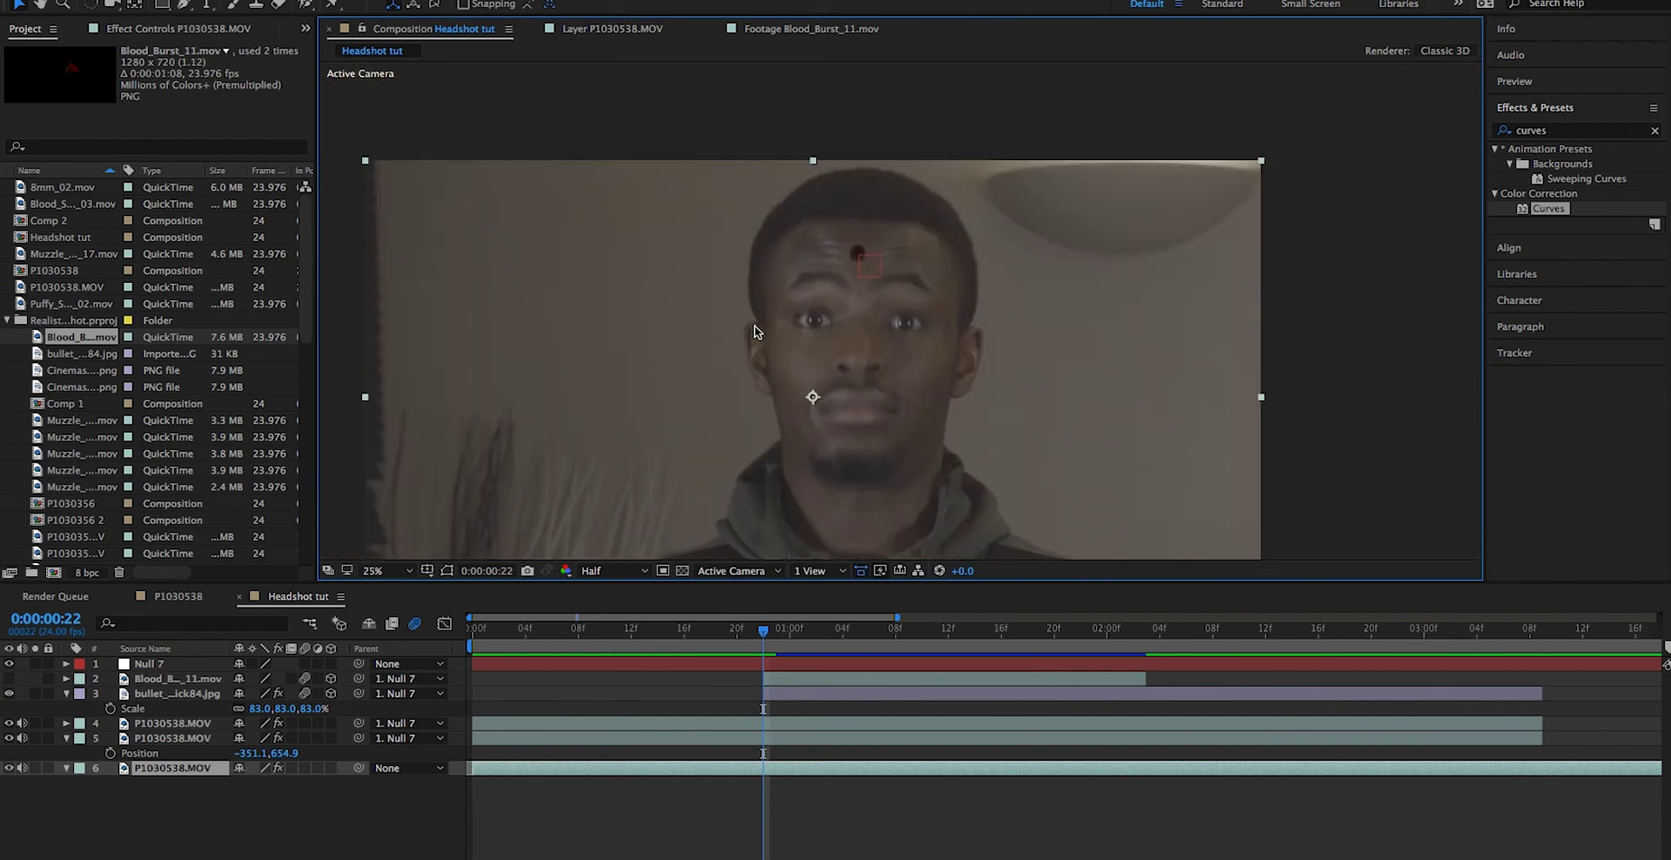
click(793, 697)
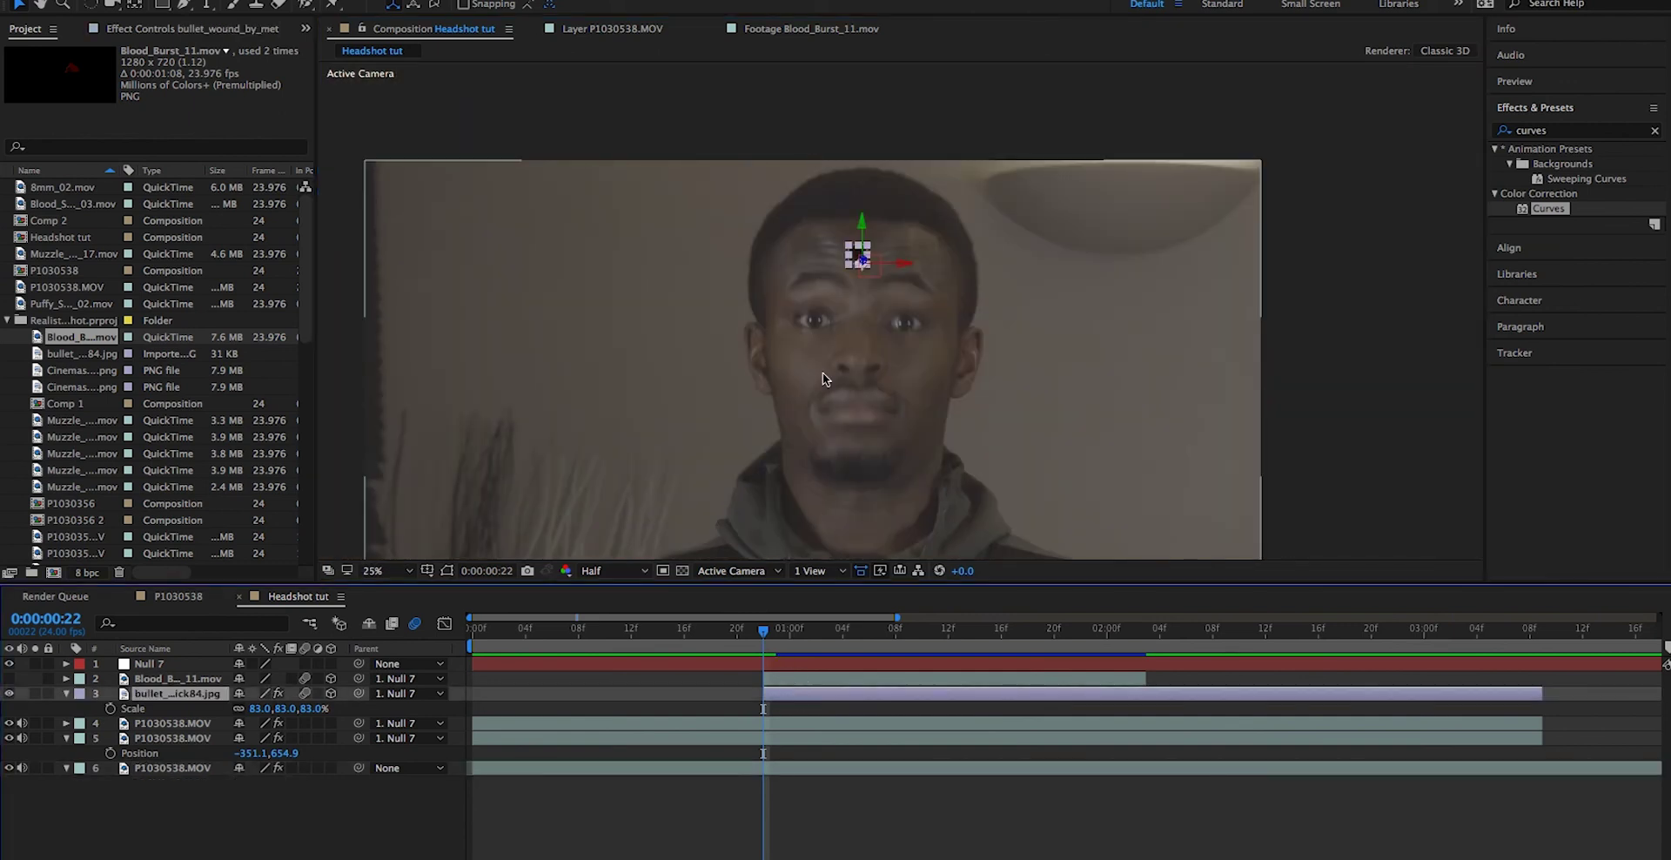
scroll(825, 379, up, 4)
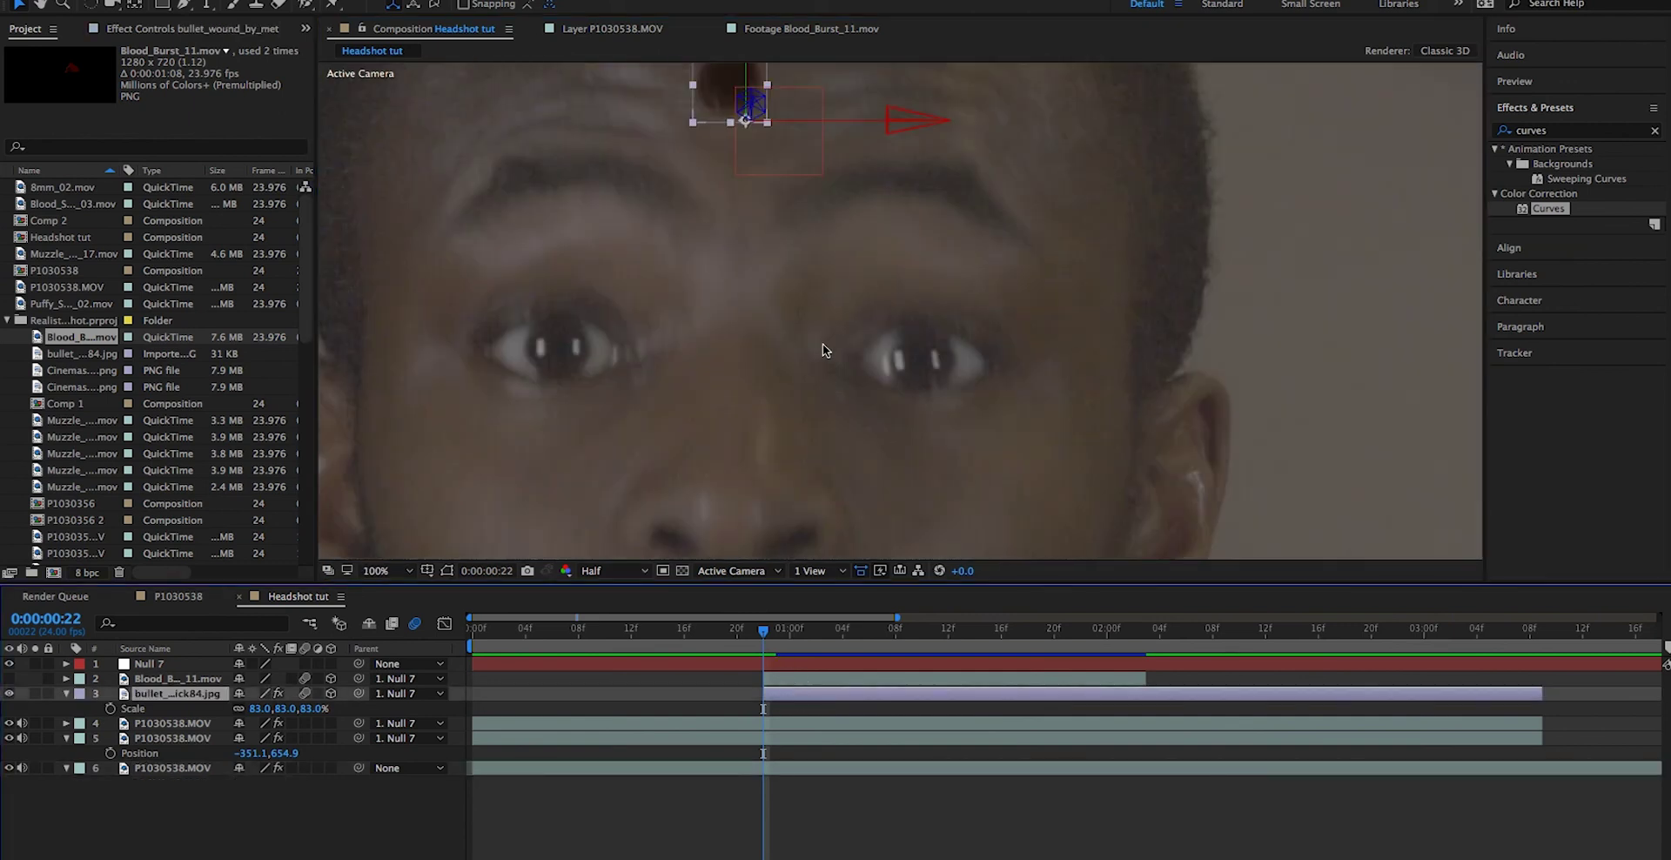
scroll(823, 343, down, 2)
click(811, 337)
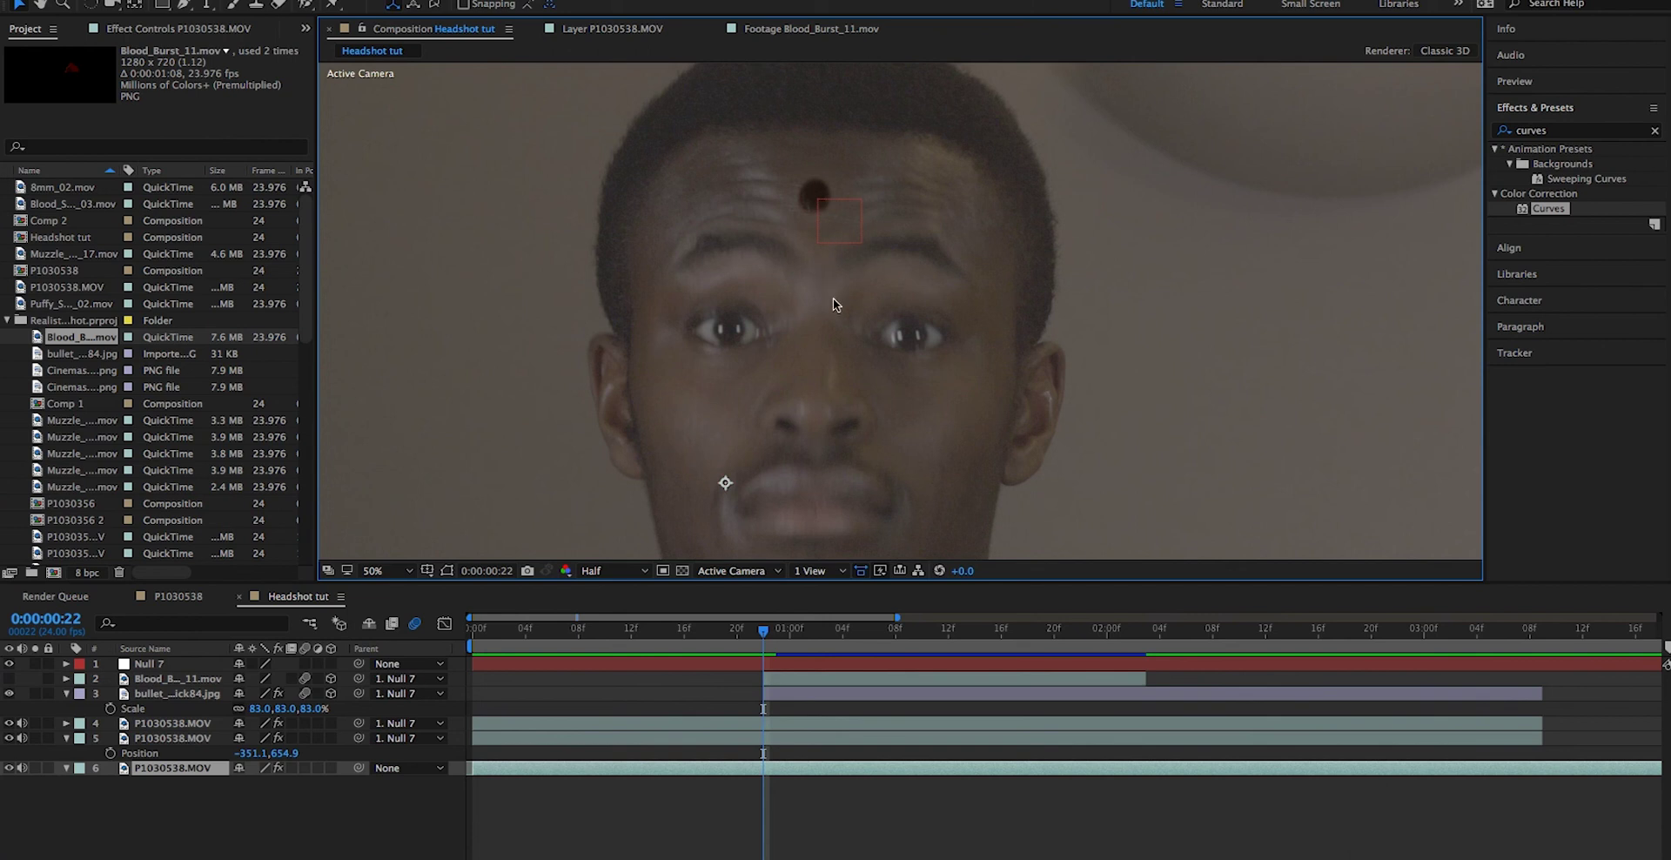
Step: Keyframe the bullet wound layer's mask expansion from -85 pixels at 0:00:00:22 to -7 pixels at about 0:00:01:00
click(796, 693)
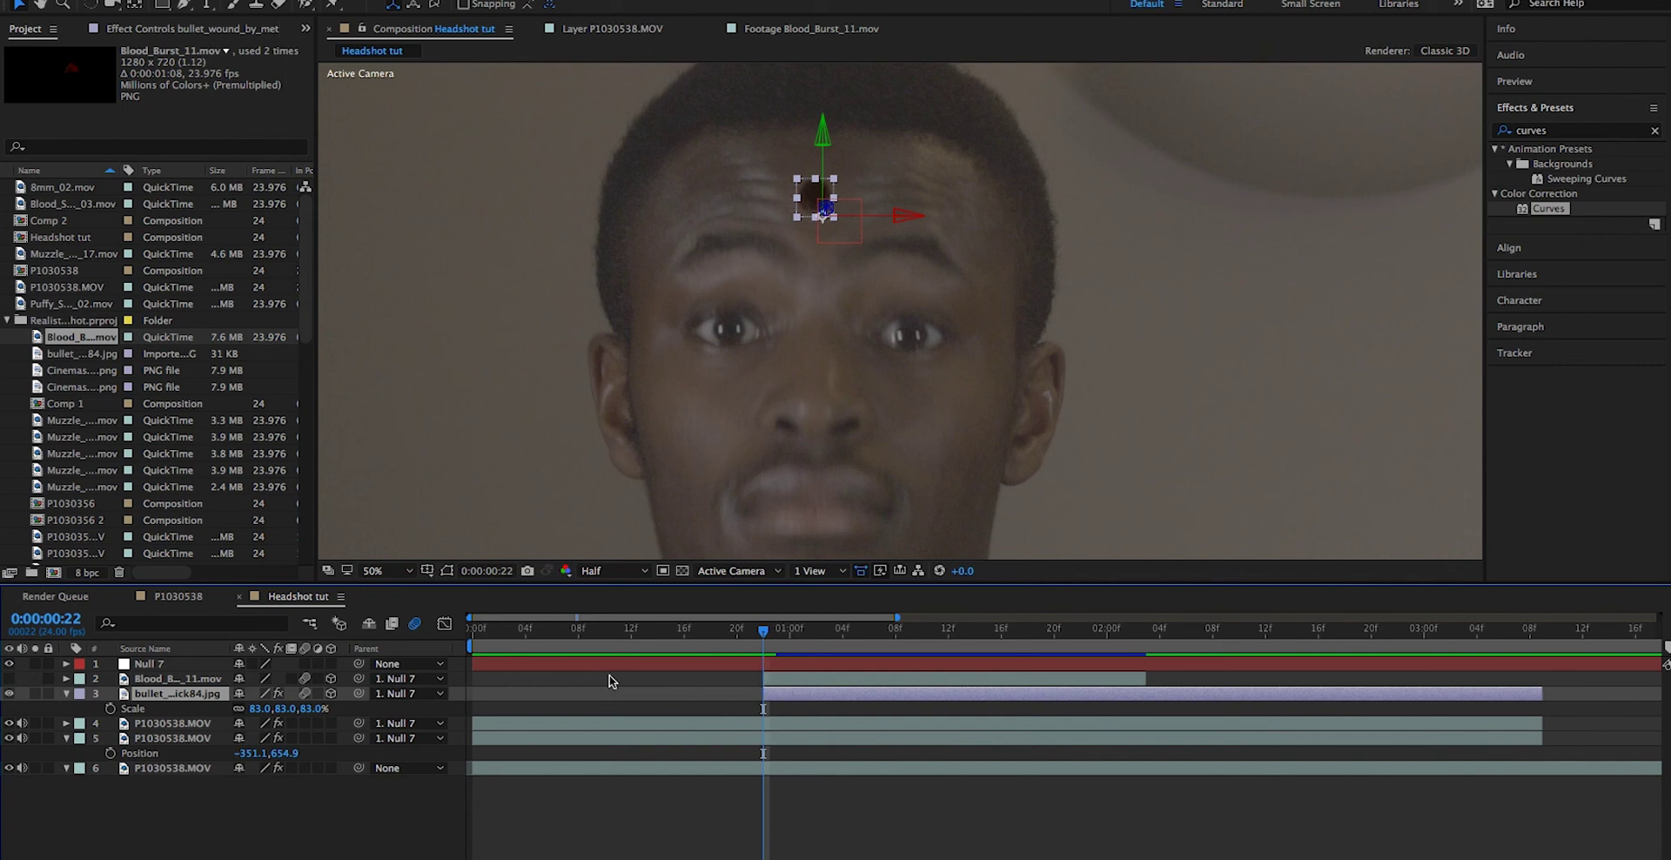
click(67, 694)
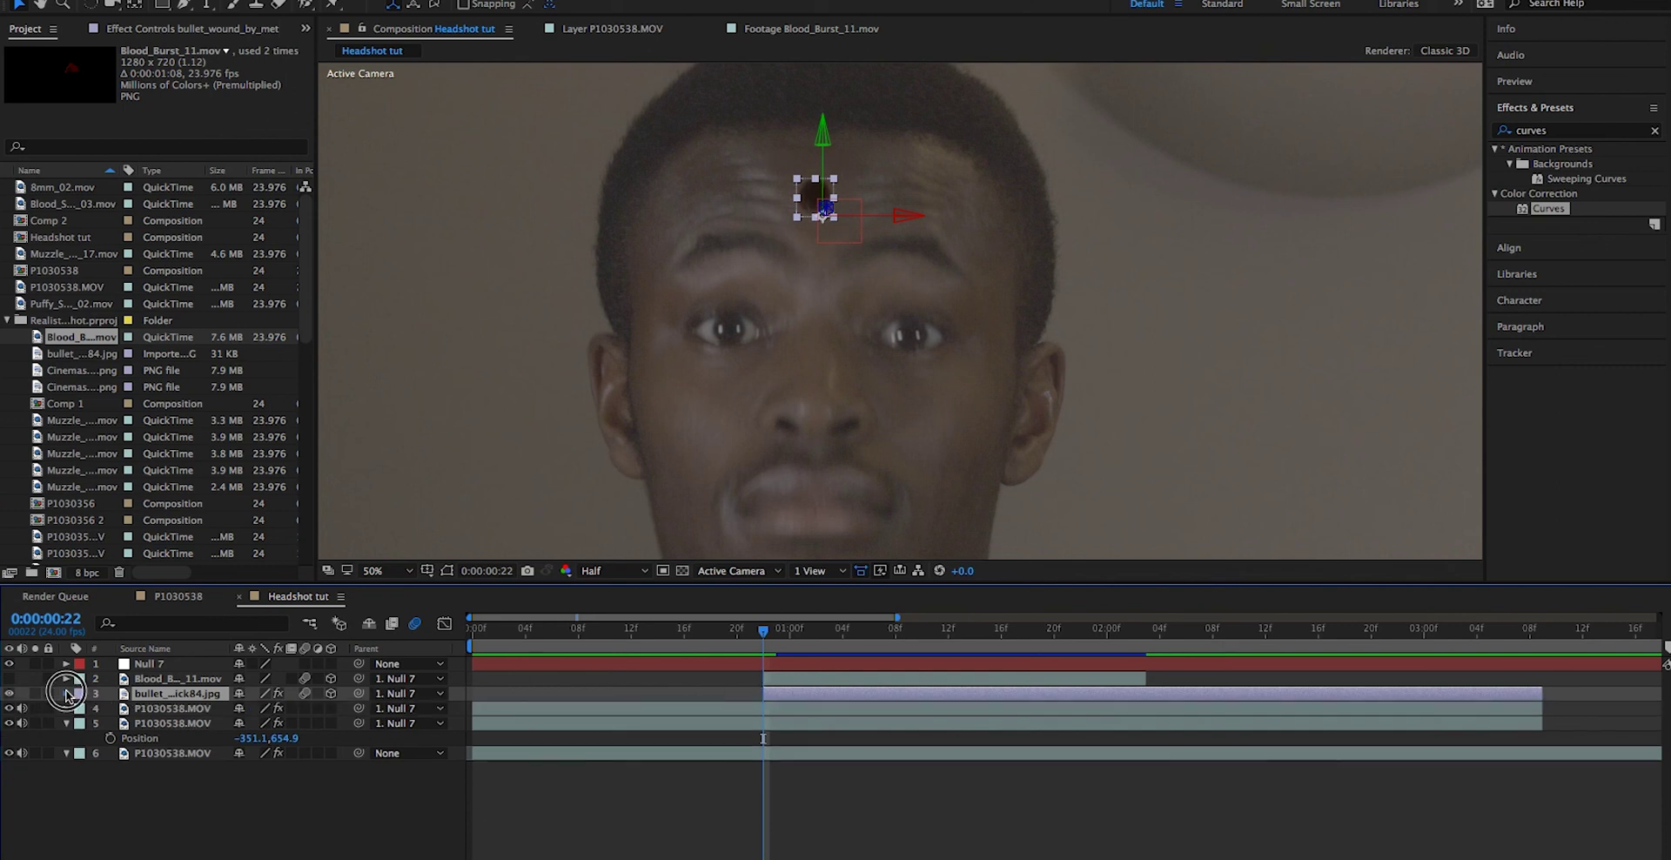
key(m)
key(m)
click(125, 768)
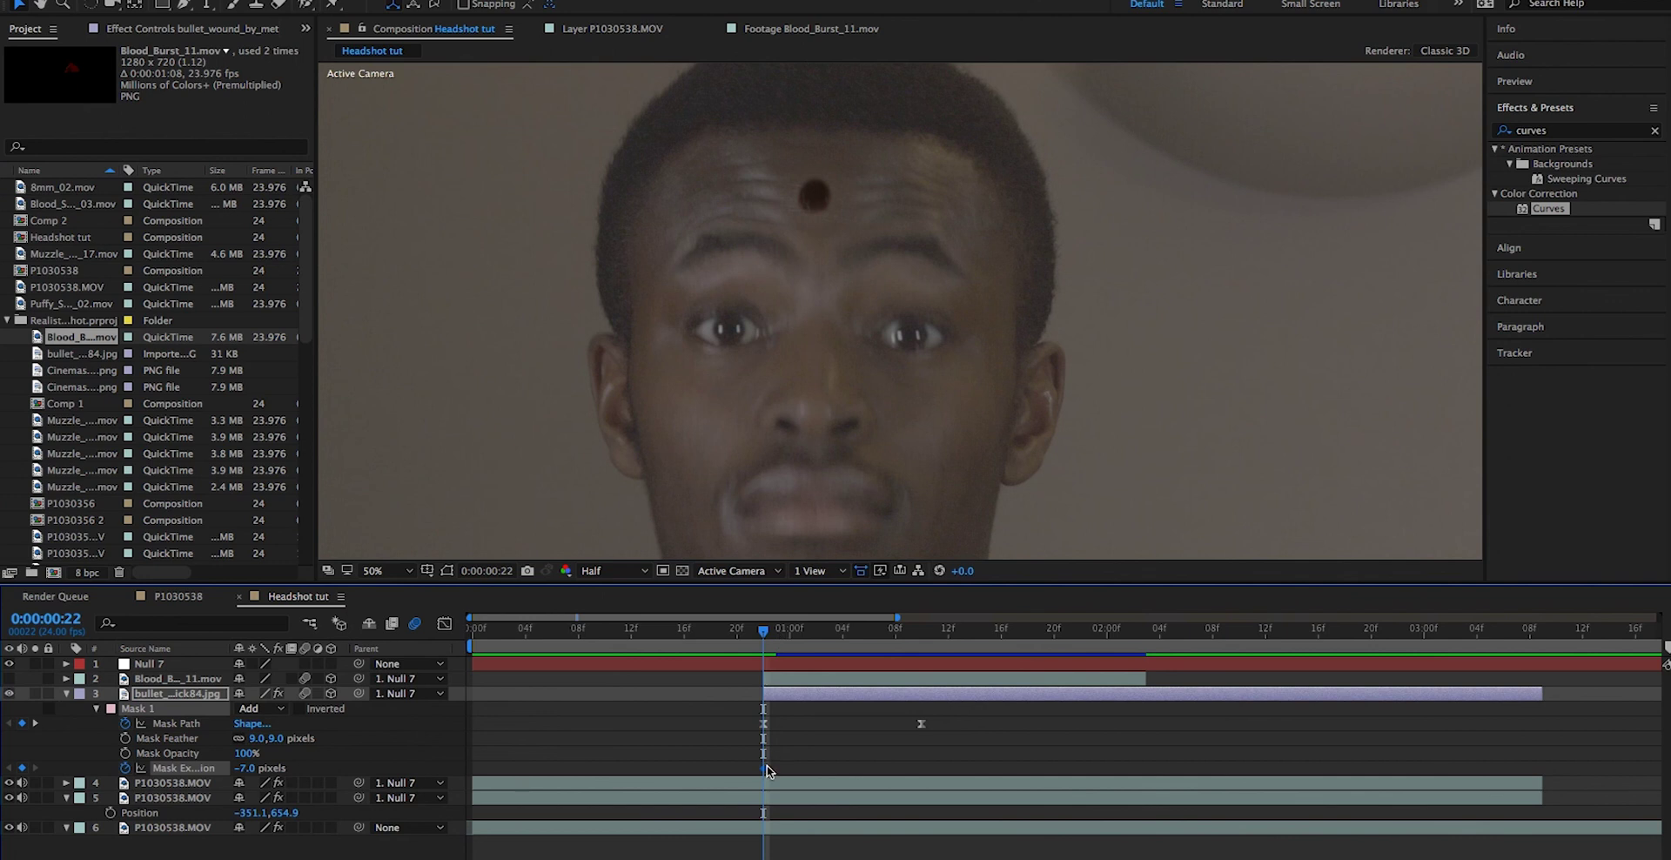
drag(780, 769, 778, 768)
drag(244, 775, 175, 768)
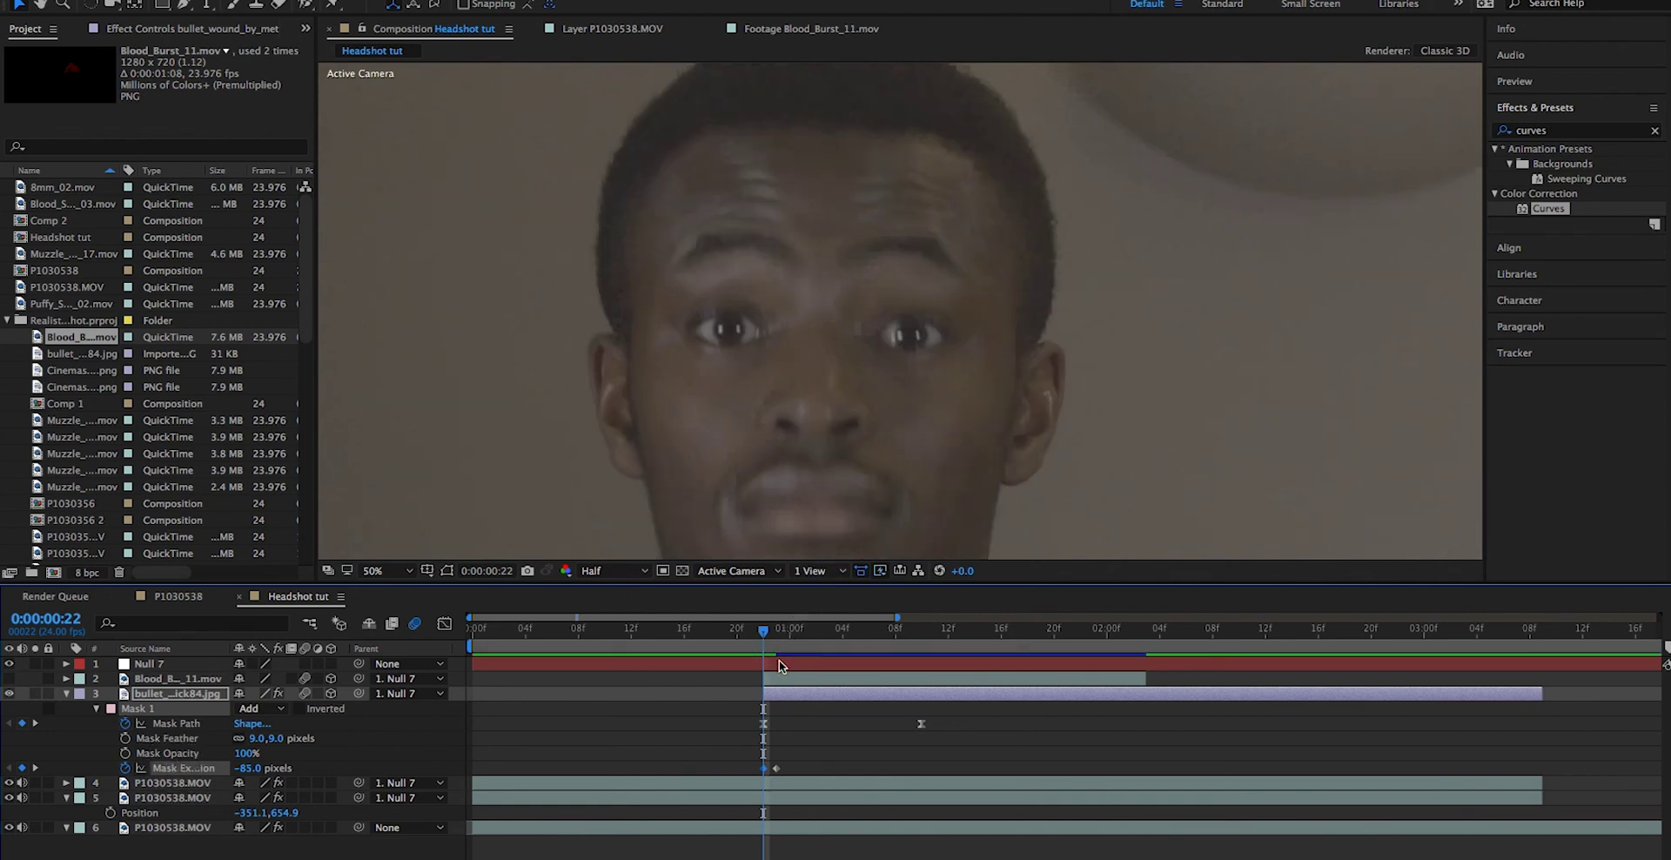
Step: Play the shot from the first frame without the blood burst, and check the wound's appearance around 0:00:00:22
drag(778, 646, 476, 657)
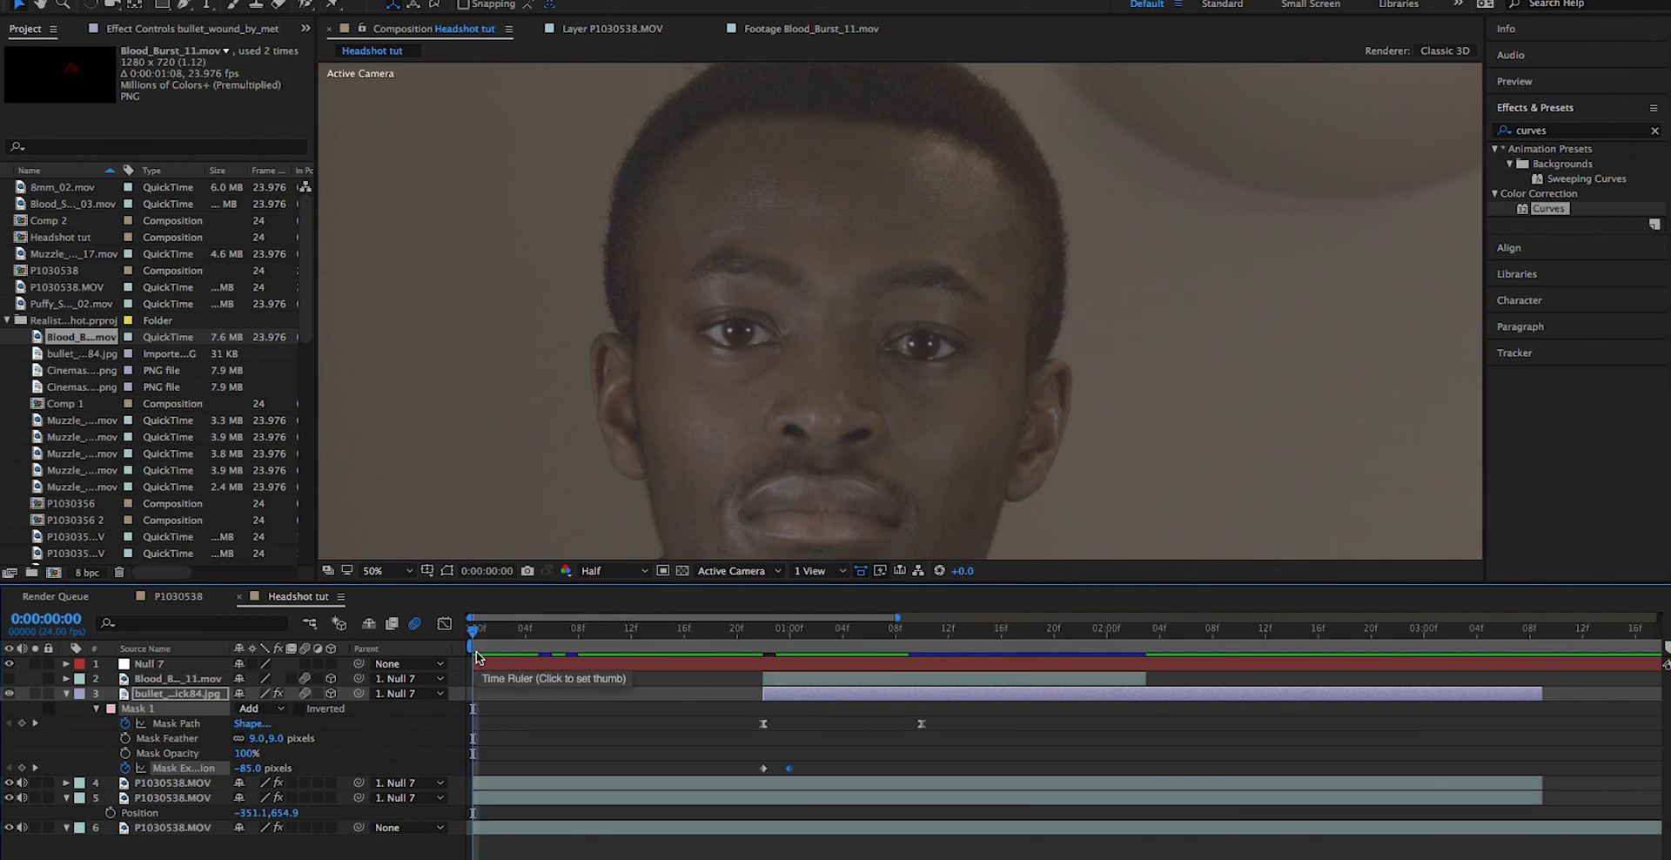
key(space)
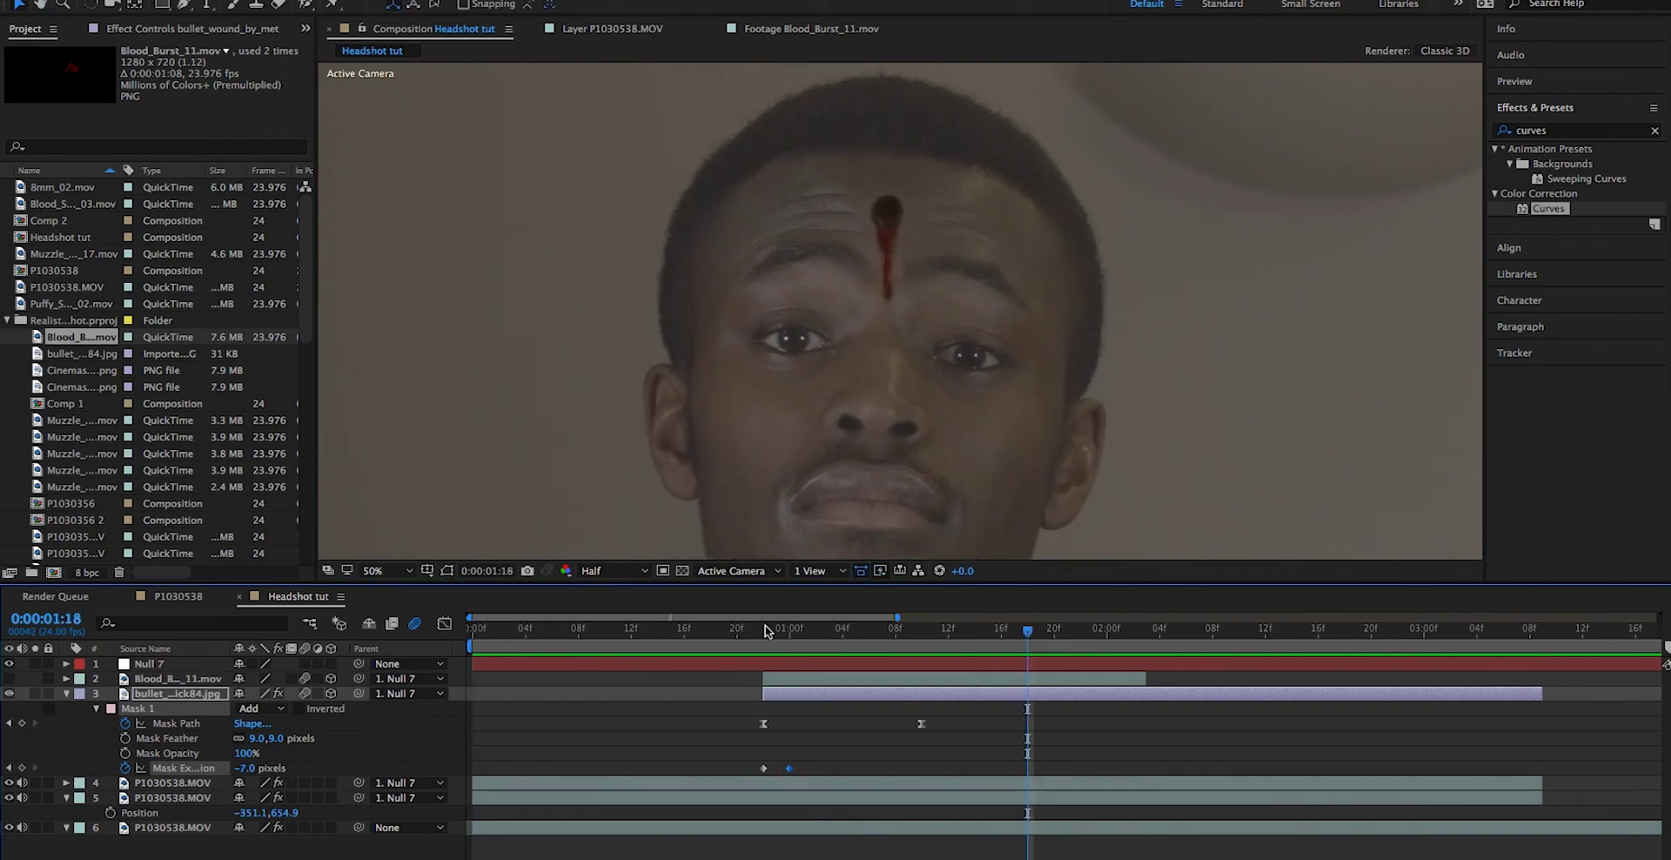
mouse_move(766, 628)
mouse_down()
mouse_move(842, 606)
mouse_move(754, 630)
mouse_up()
drag(777, 636, 1501, 602)
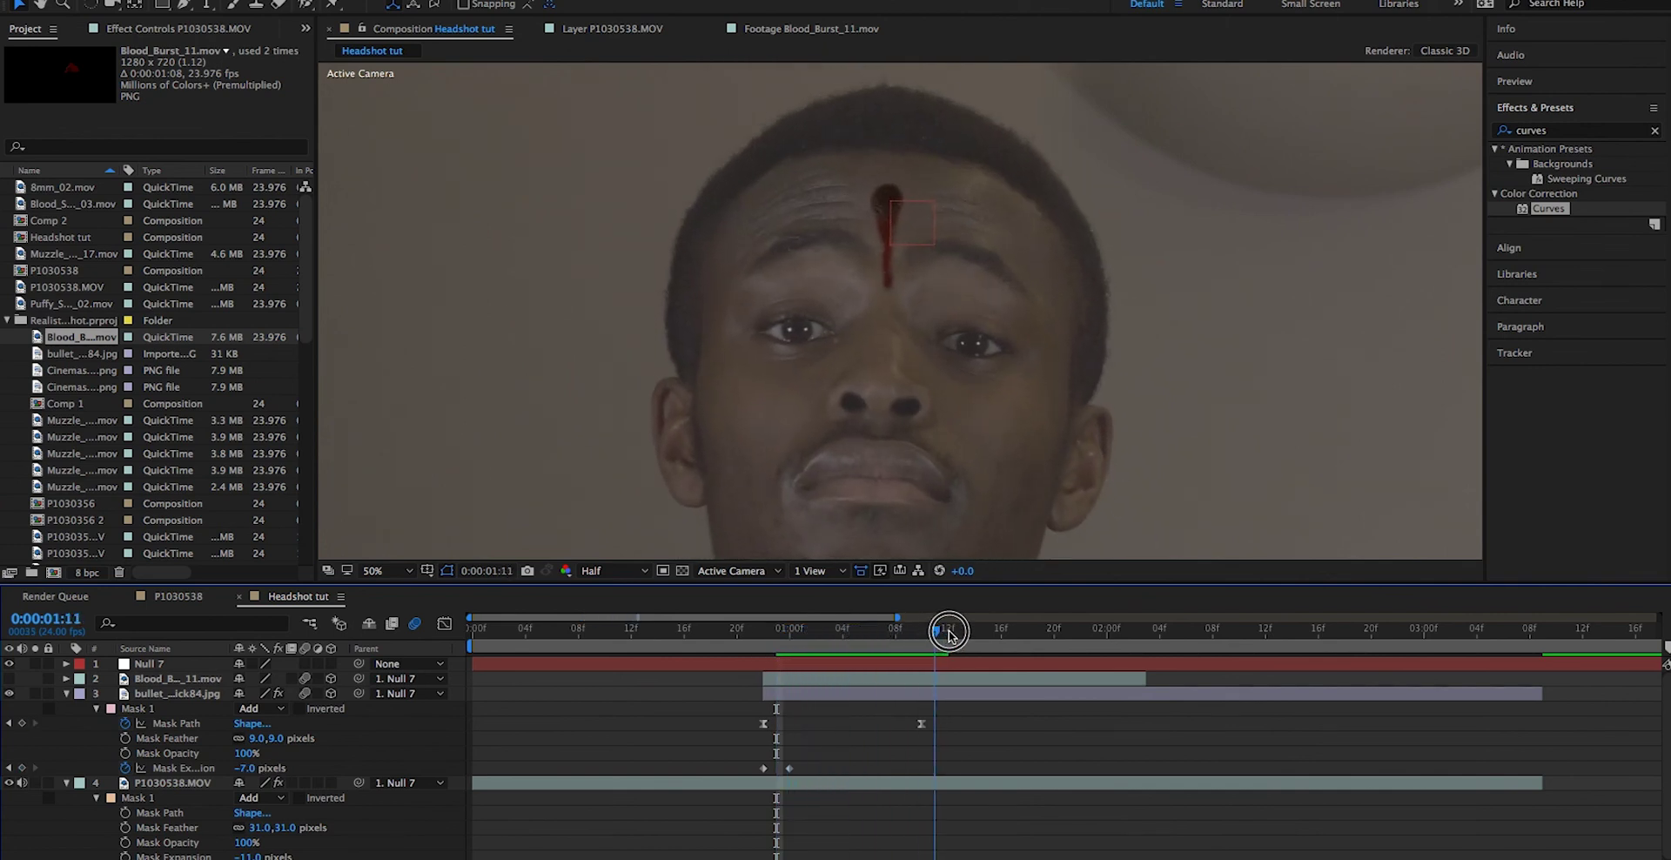
key(comma)
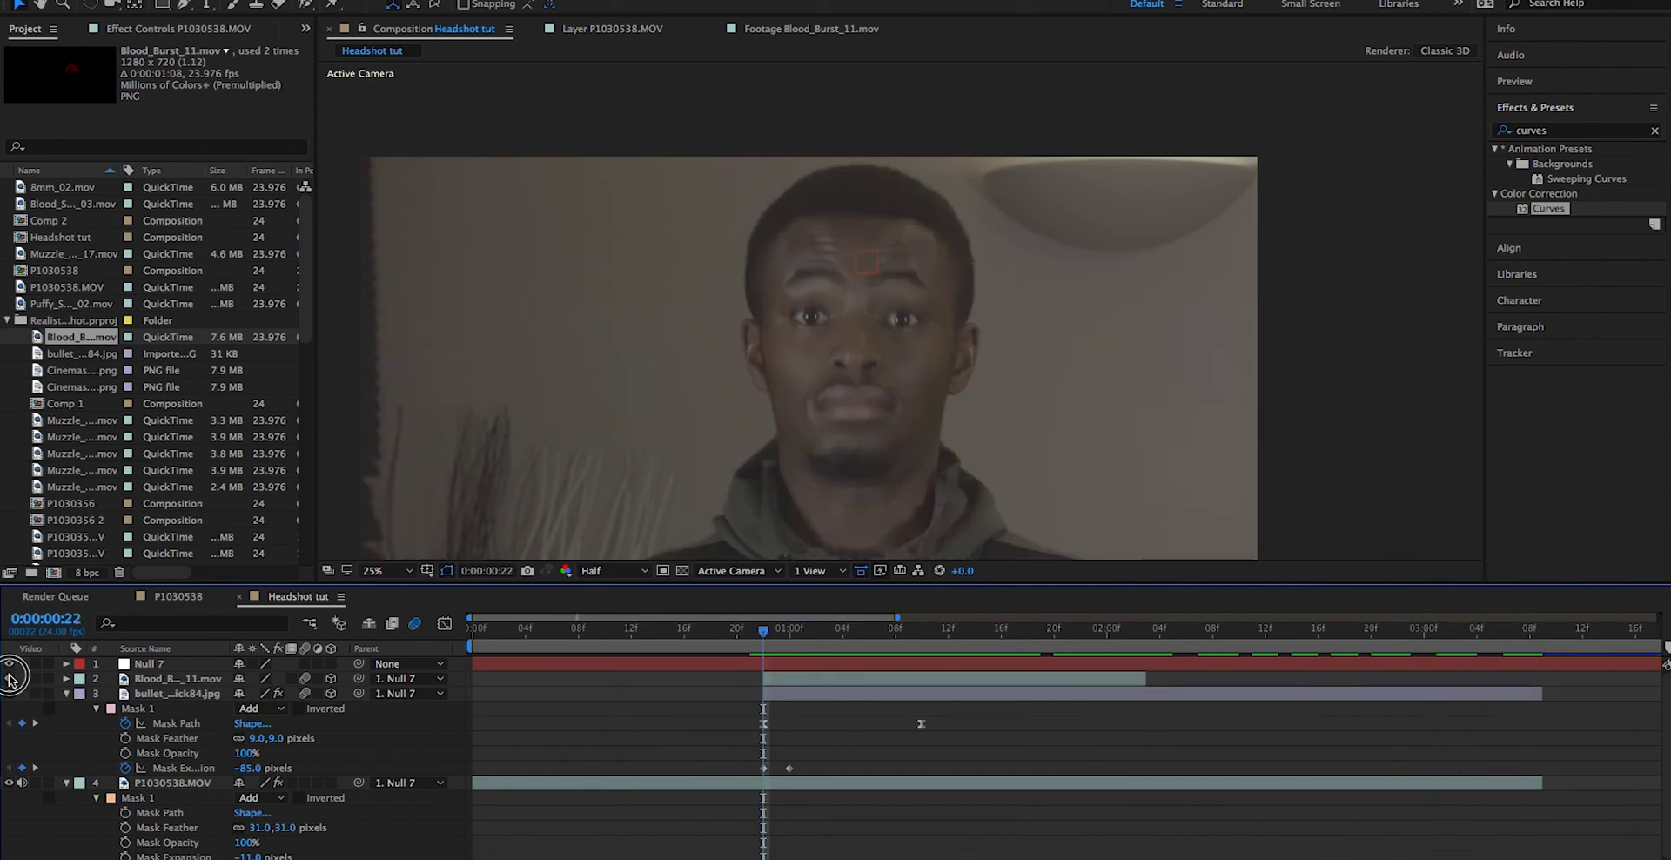
Step: Make the blood burst layer visible again and play the whole shot from the first frame
key(Home)
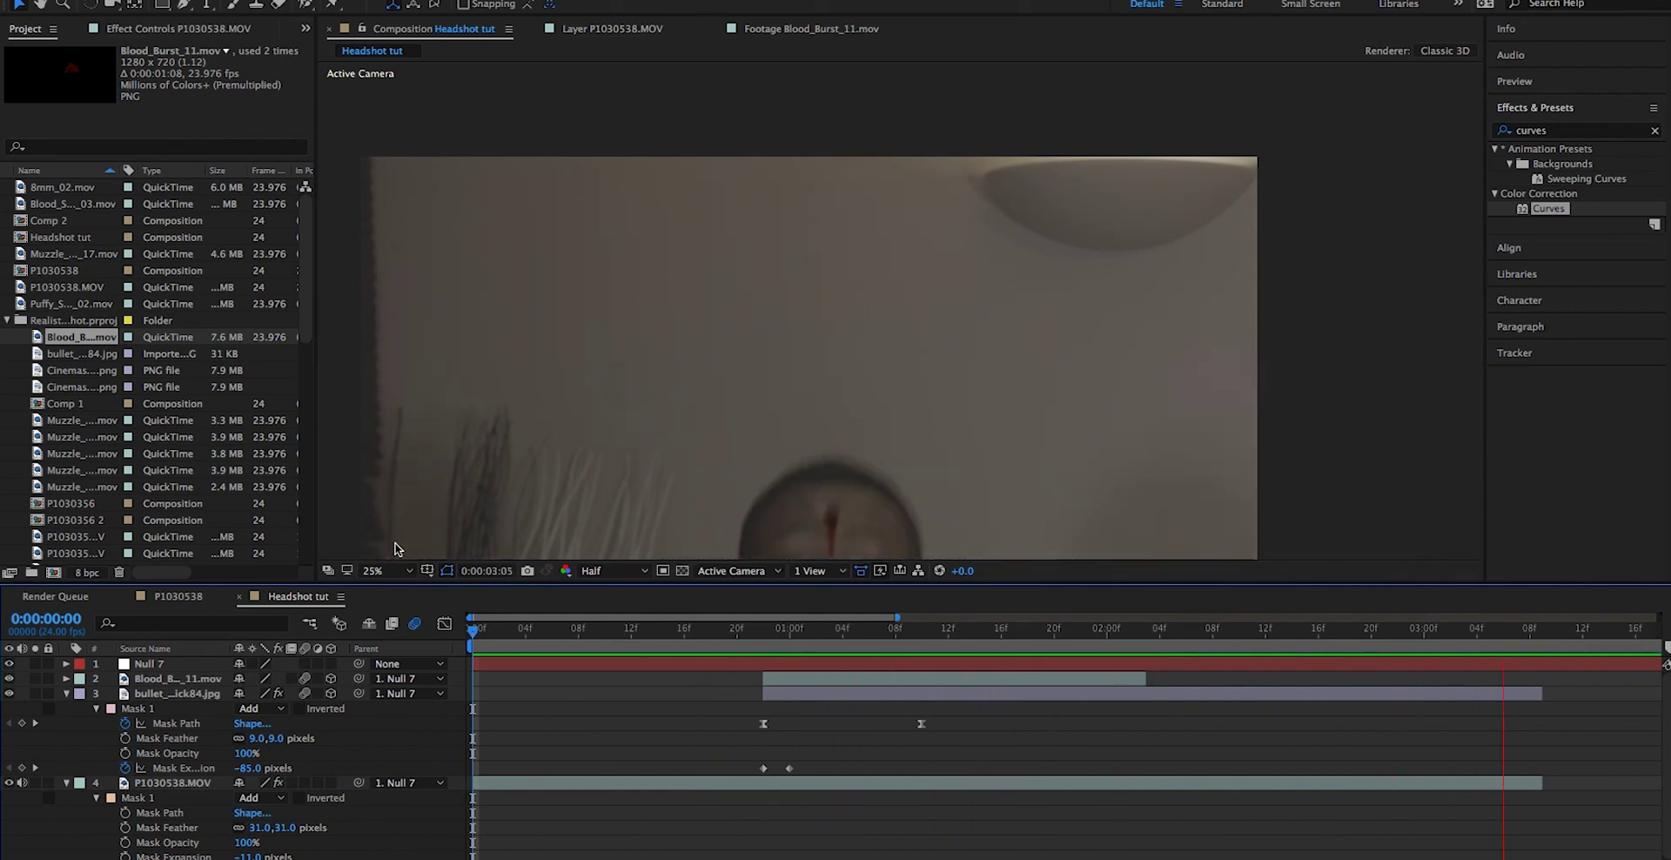
key(space)
scroll(573, 322, down, 3)
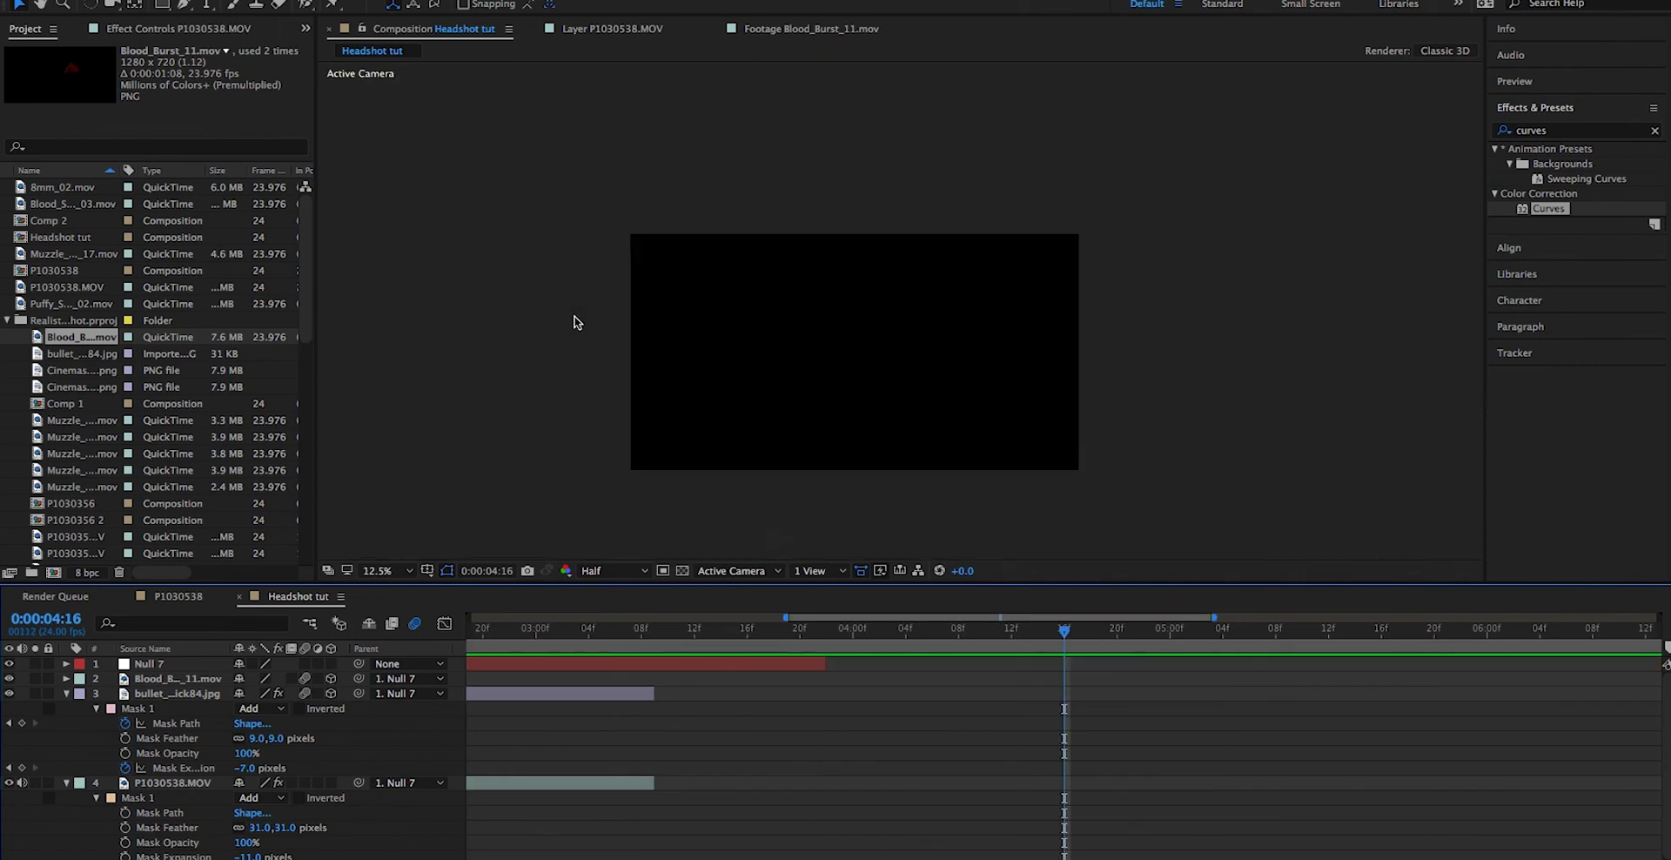
Step: Shift the blood burst layer slightly later so it starts at about 0:00:01:00, just after the bullet wound layer
drag(644, 626, 762, 600)
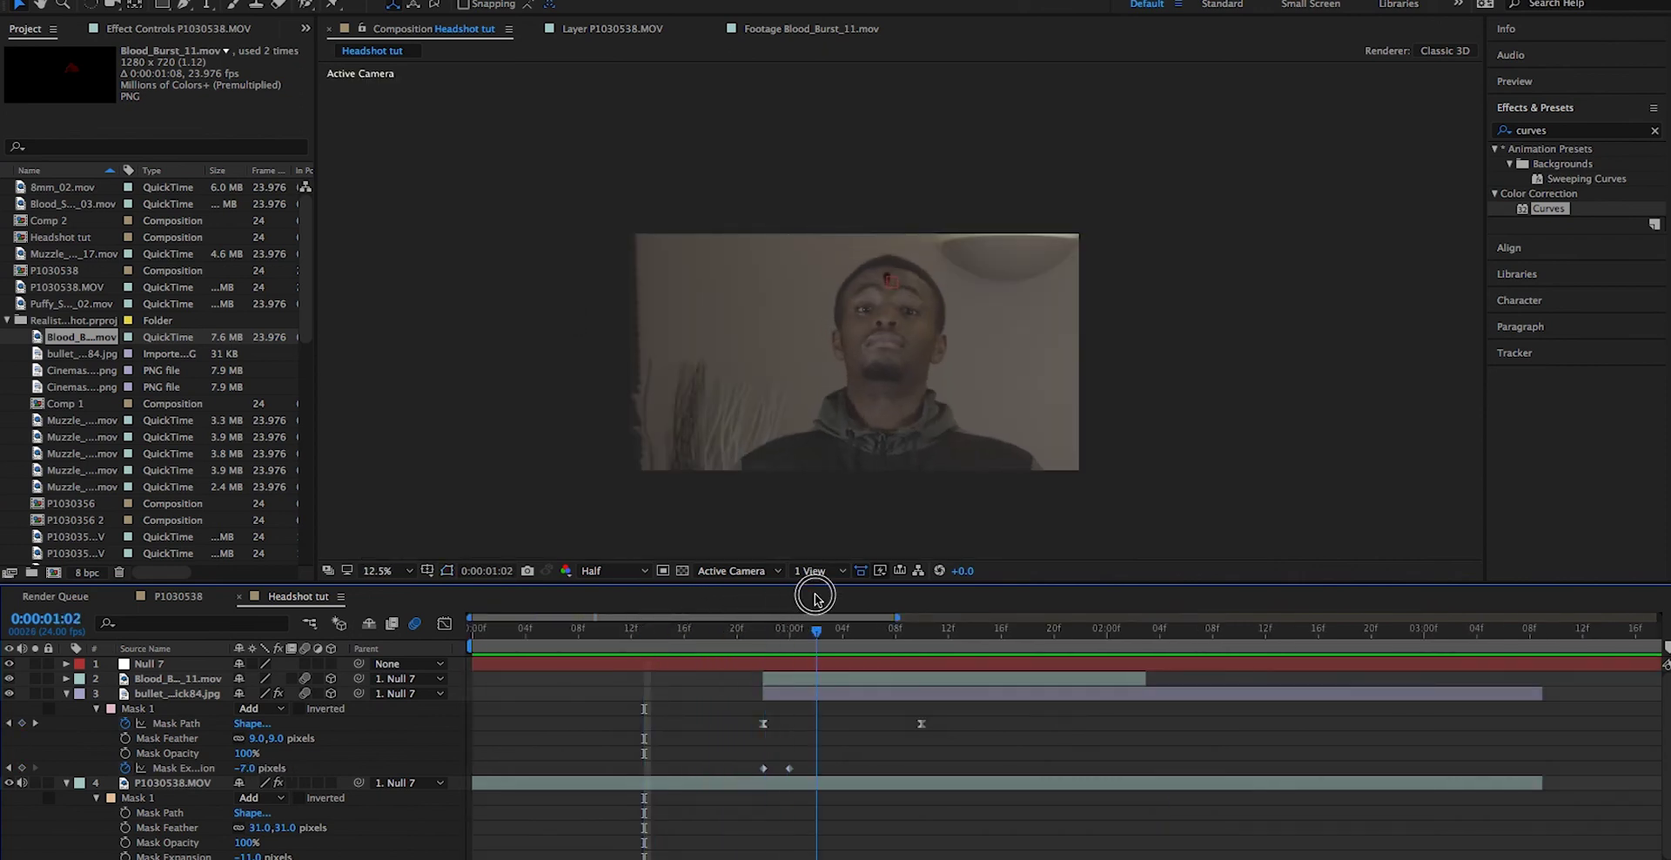
click(765, 696)
click(780, 681)
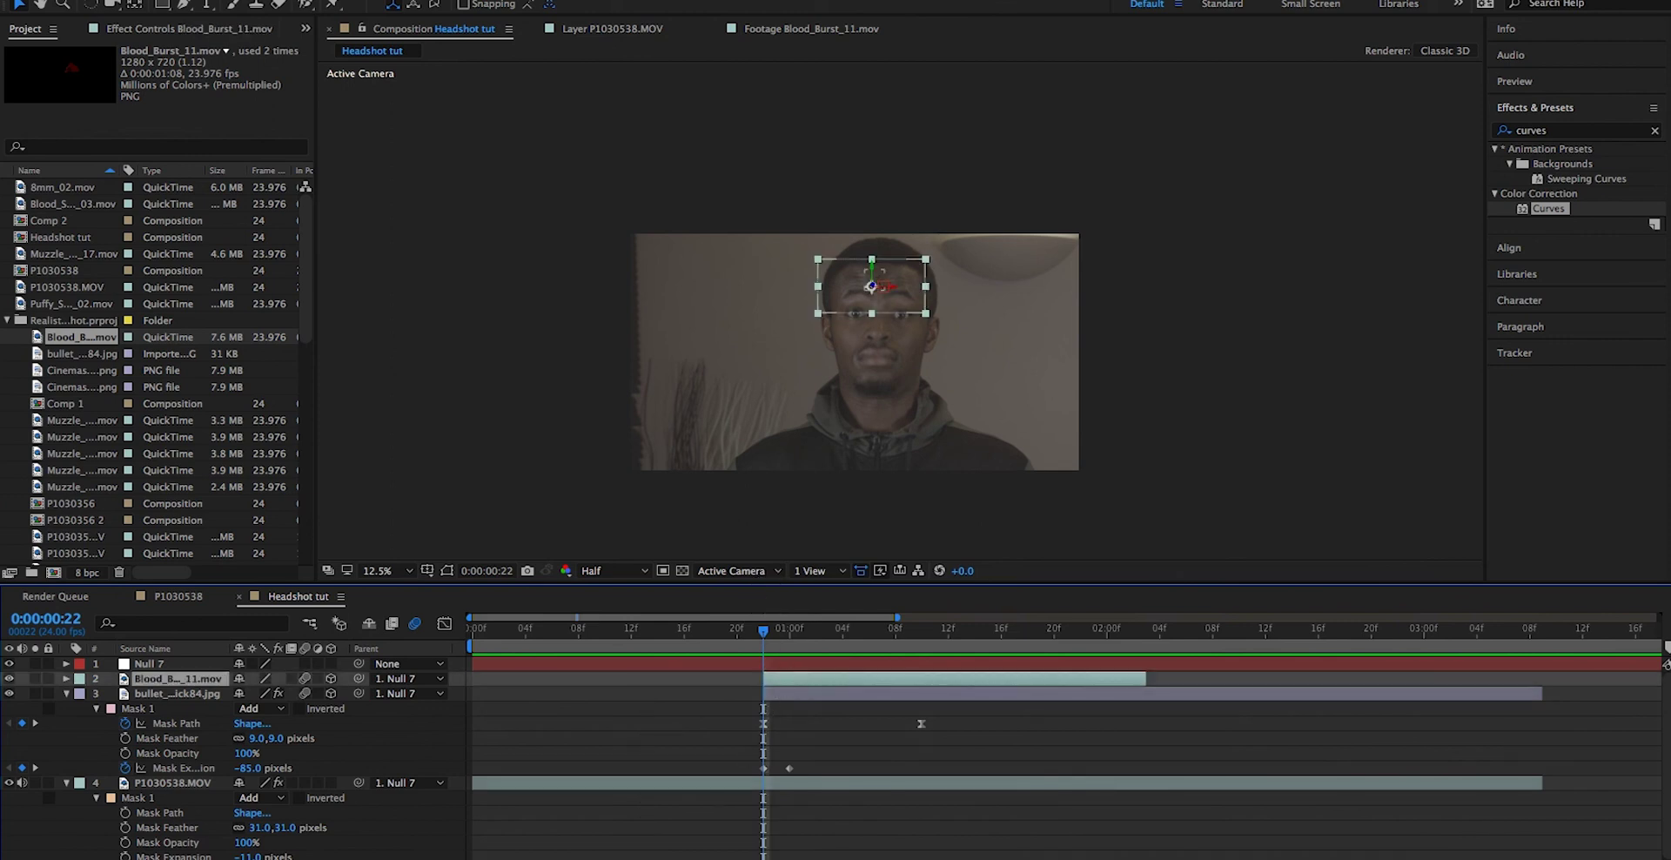
key(equal)
key(minus)
key(equal)
key(equal)
drag(1105, 682, 1147, 682)
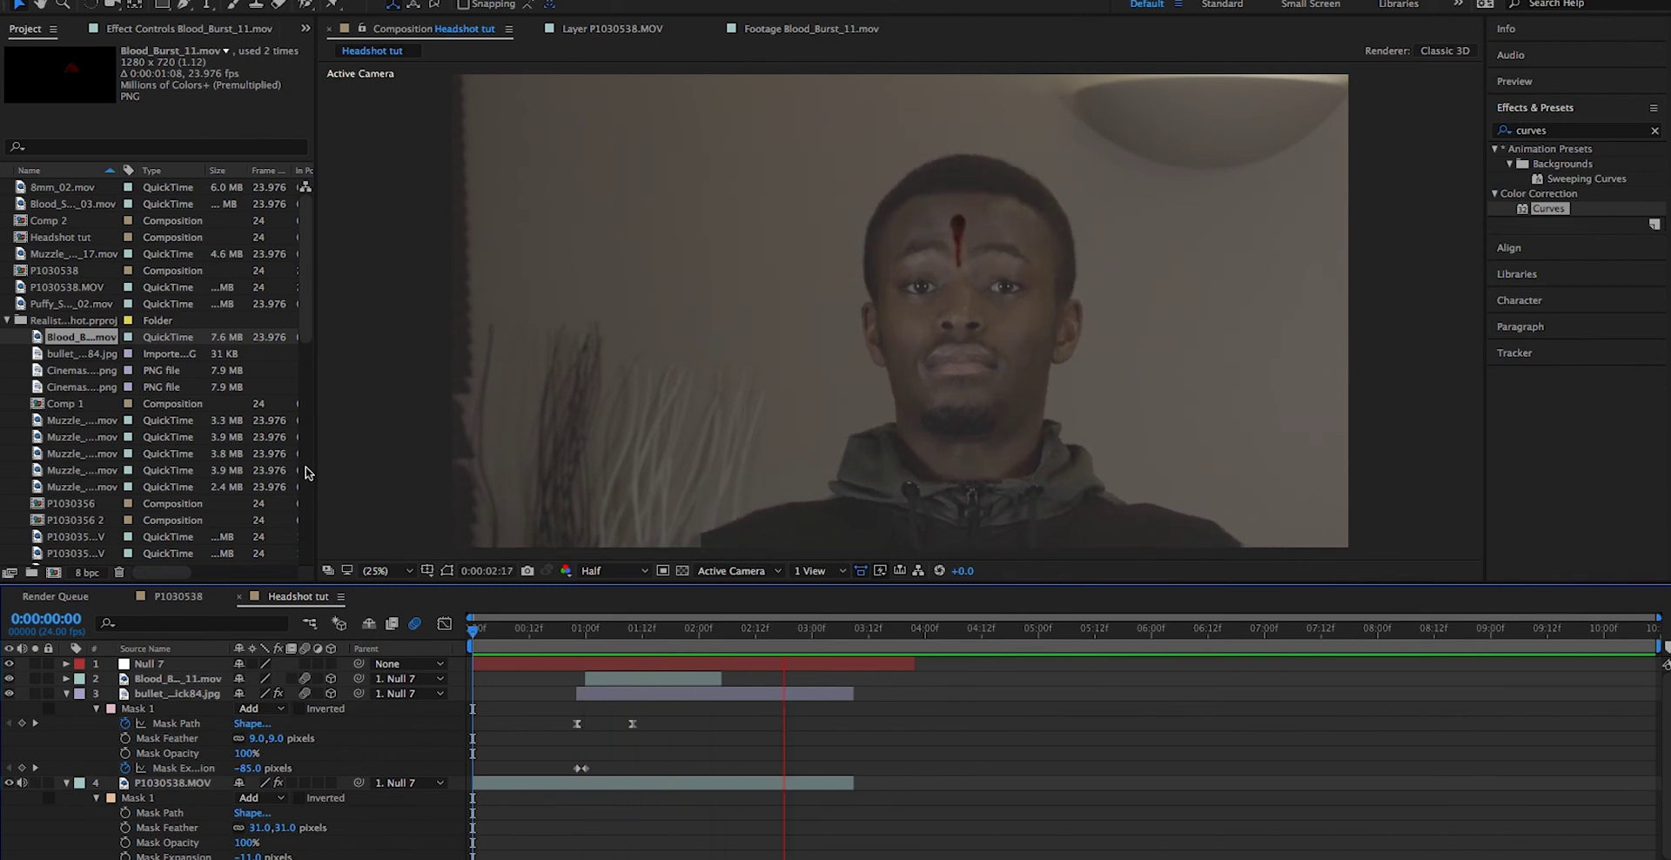
Step: Play the shot from the first frame to review the shifted blood burst against the opening wound
key(space)
click(477, 638)
drag(477, 638, 443, 642)
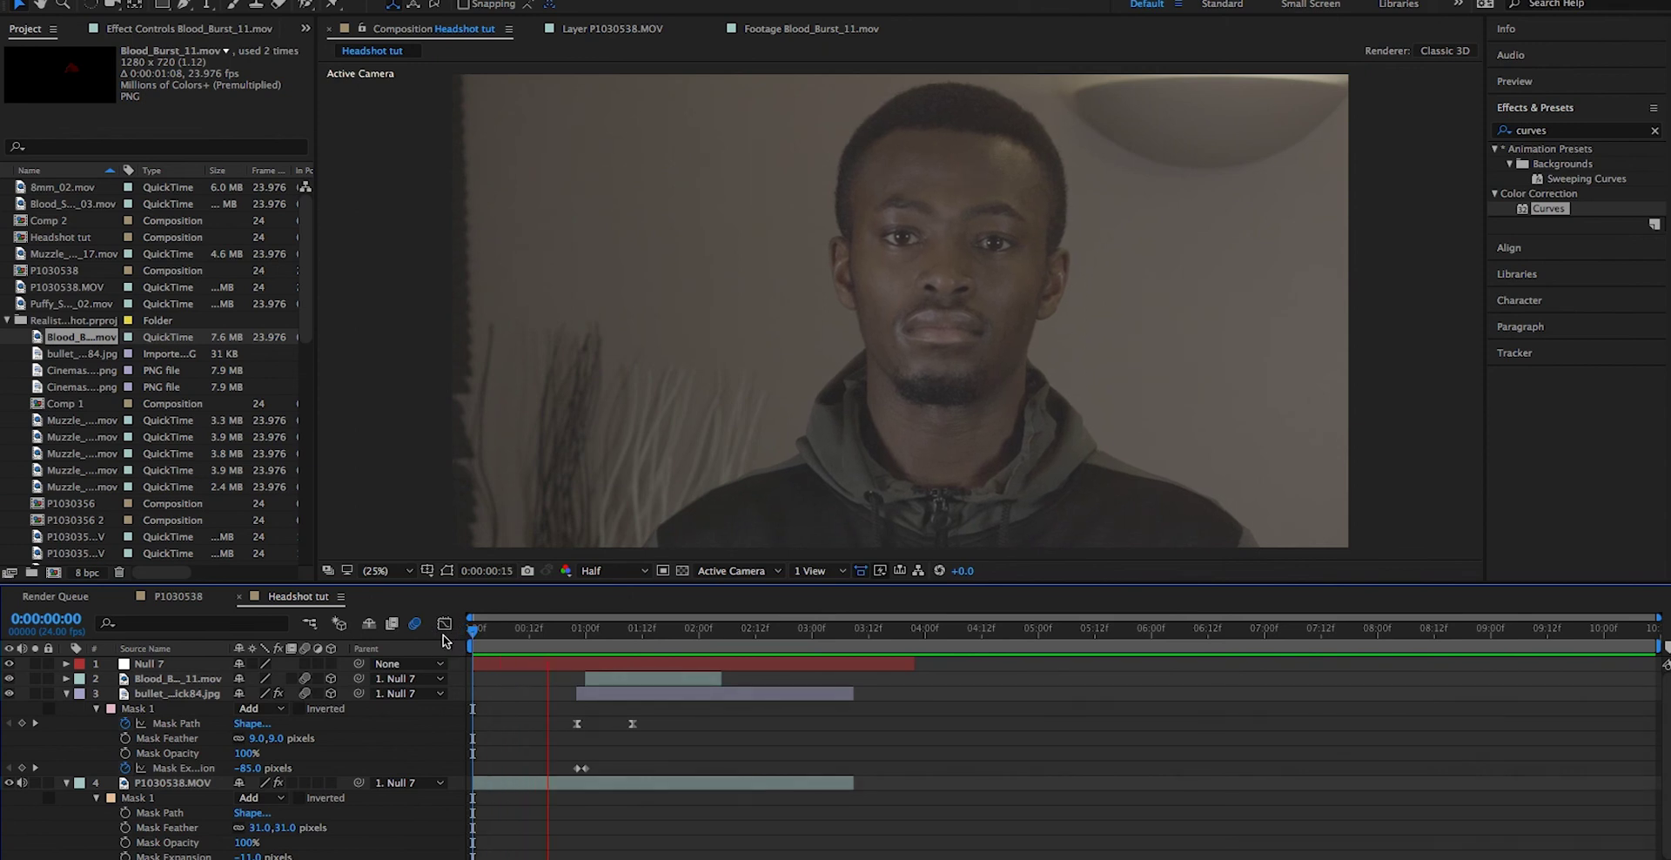